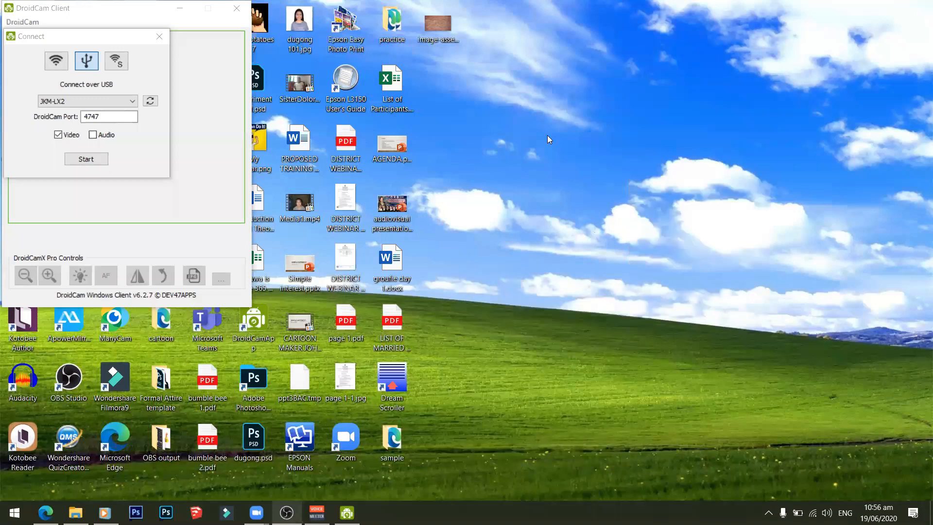
Create a new text document on the desktop and name it Source File.txt.
right_click(548, 137)
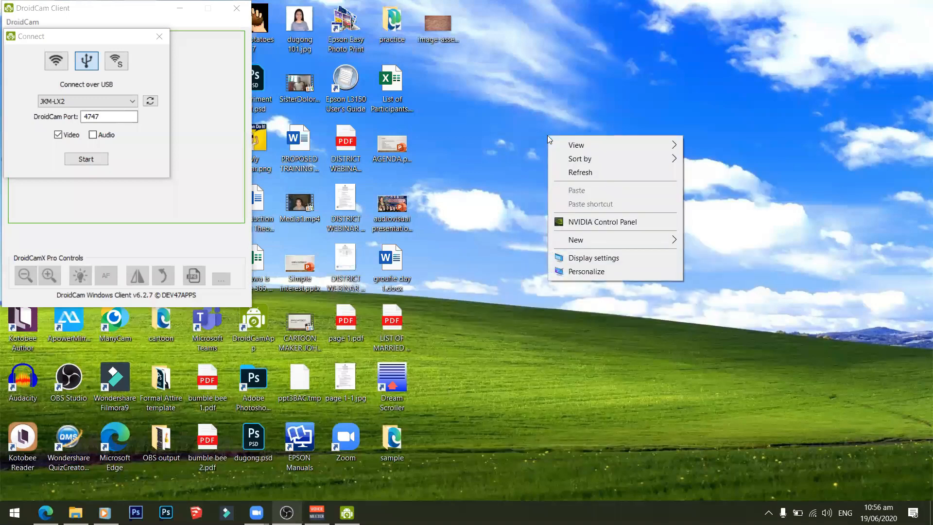
mouse_move(650, 242)
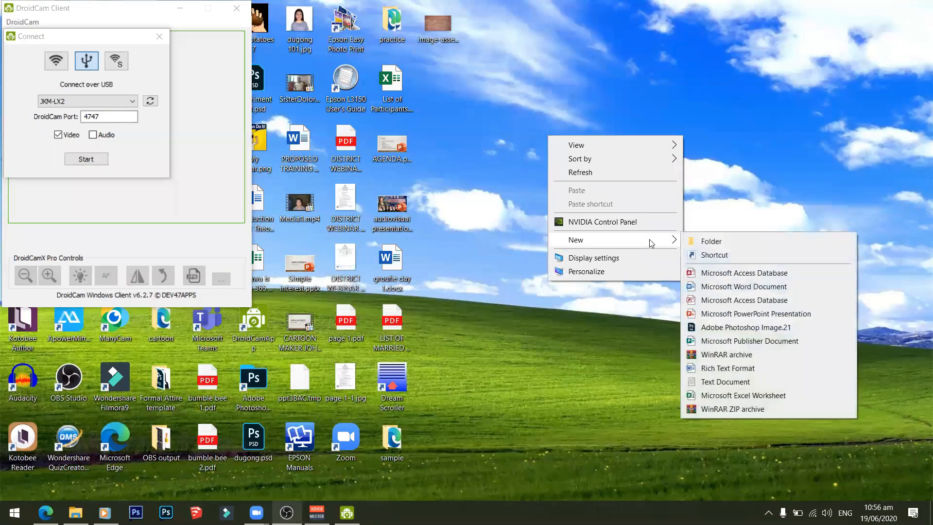
click(704, 383)
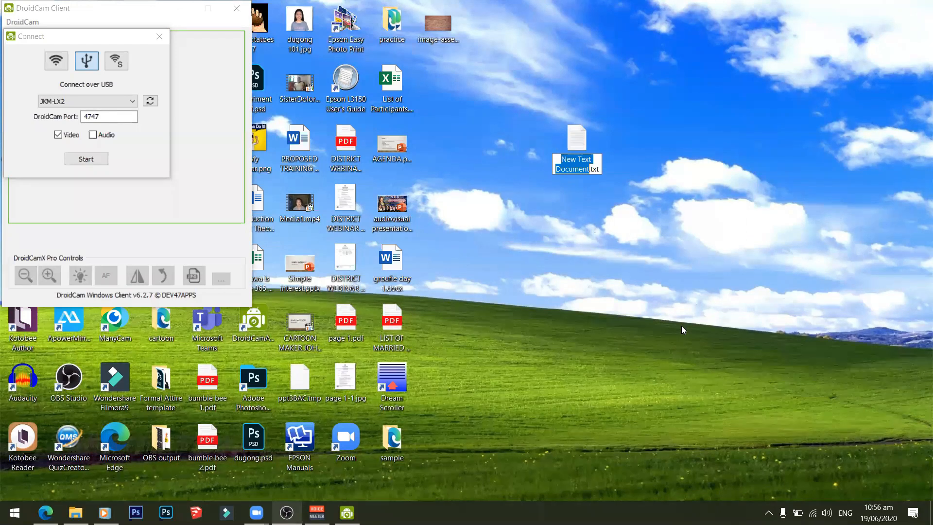
text(SO)
key(BackSpace)
text(ource Fil)
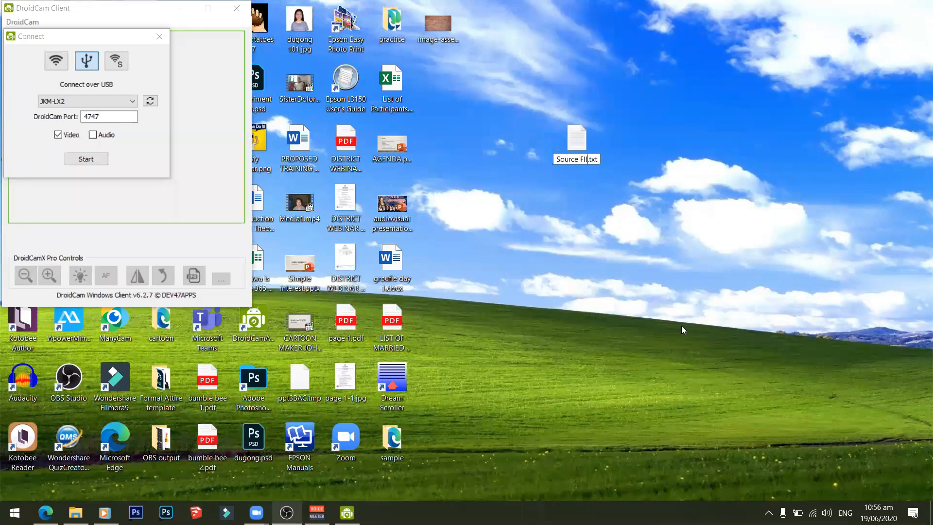
text(e)
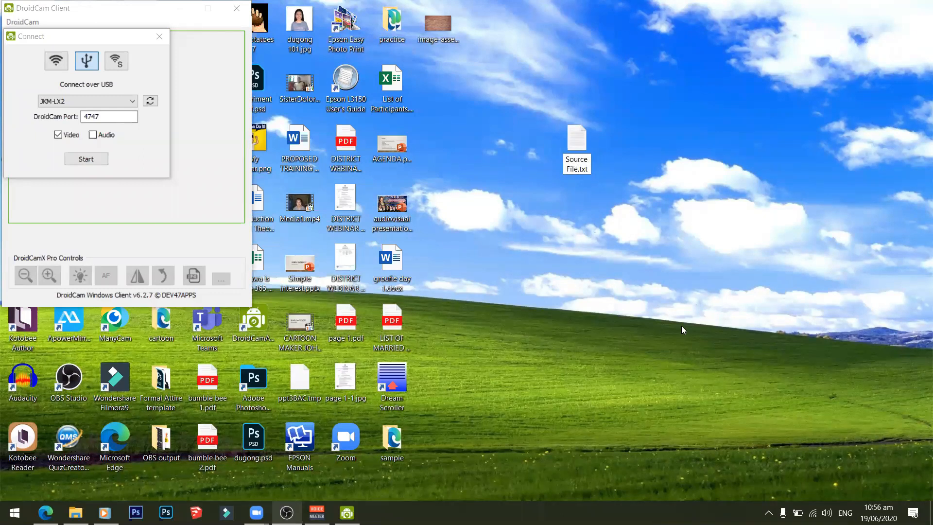
key(Return)
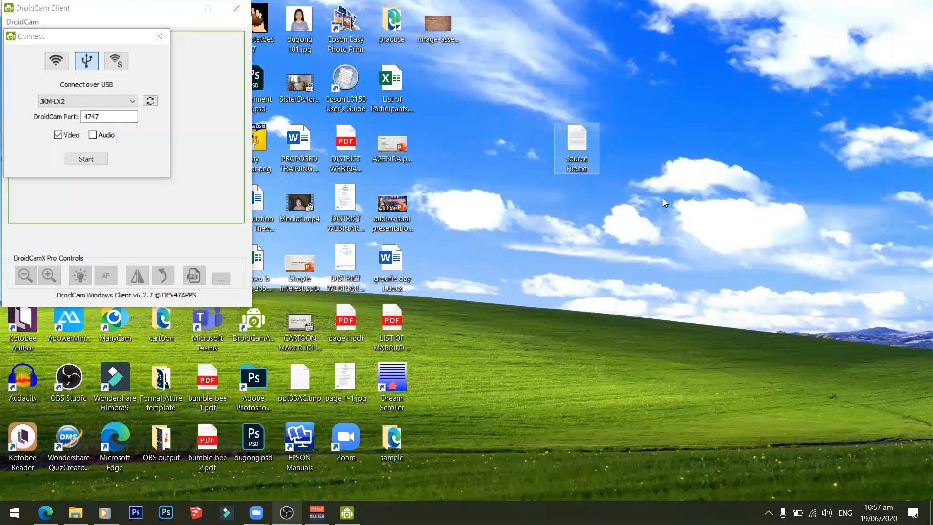
Open Source File.txt and enter "LINGAYEN III DAY 3 WEBINAR IS GOING ON".
double_click(584, 140)
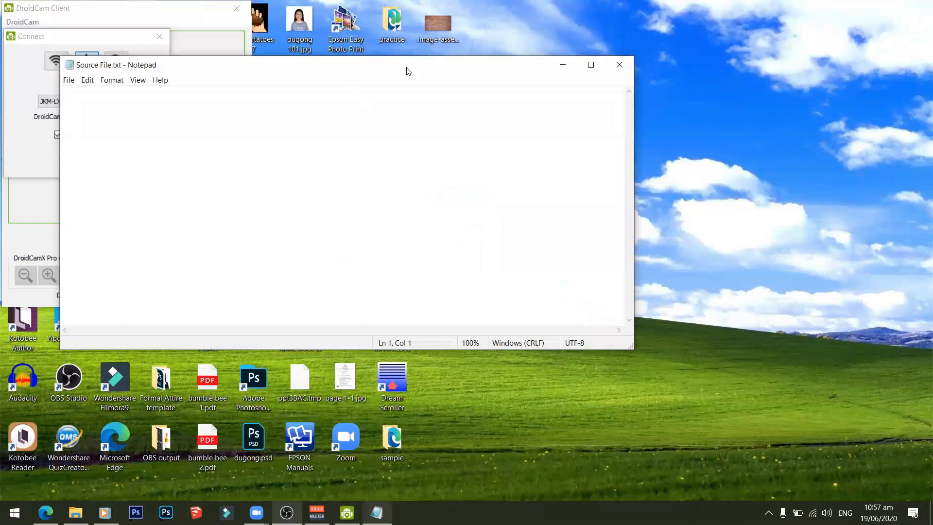
drag(408, 72, 578, 159)
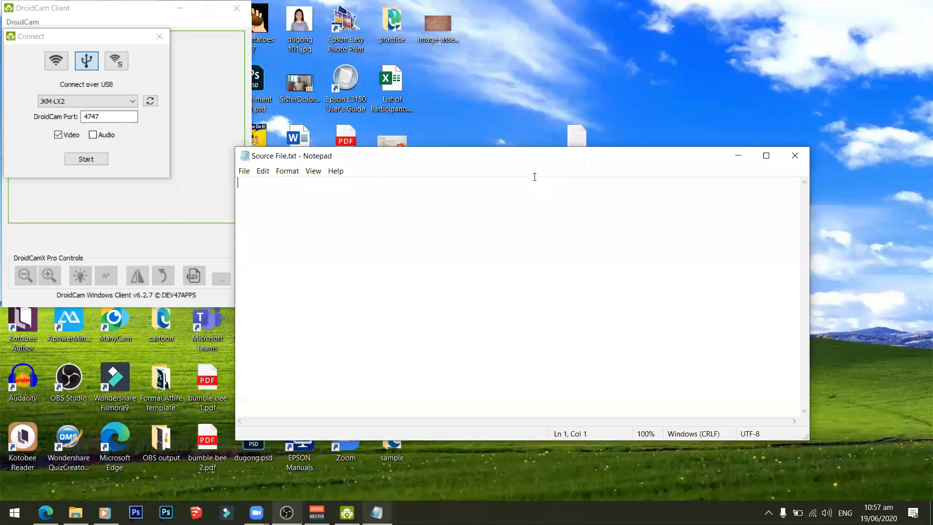
text(LINGAYEN III)
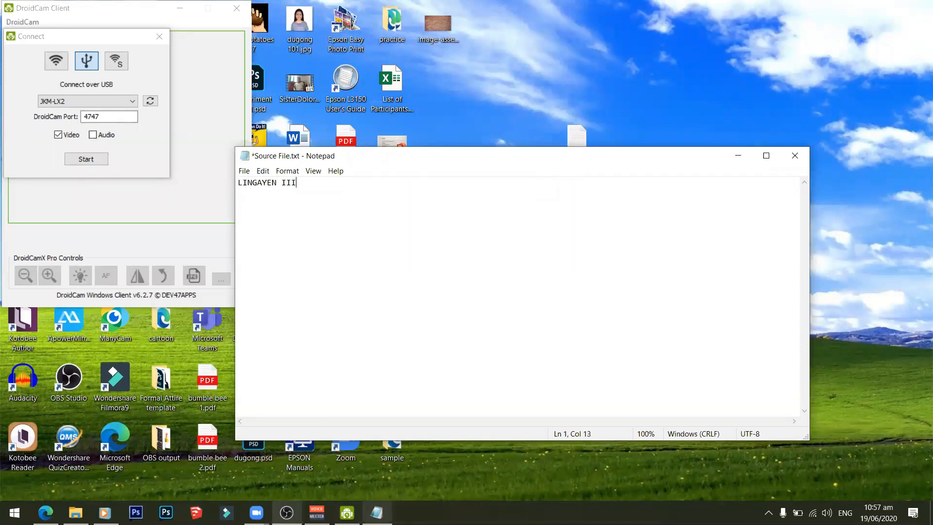
text( DAY 3 WEBINAR IS GOIN)
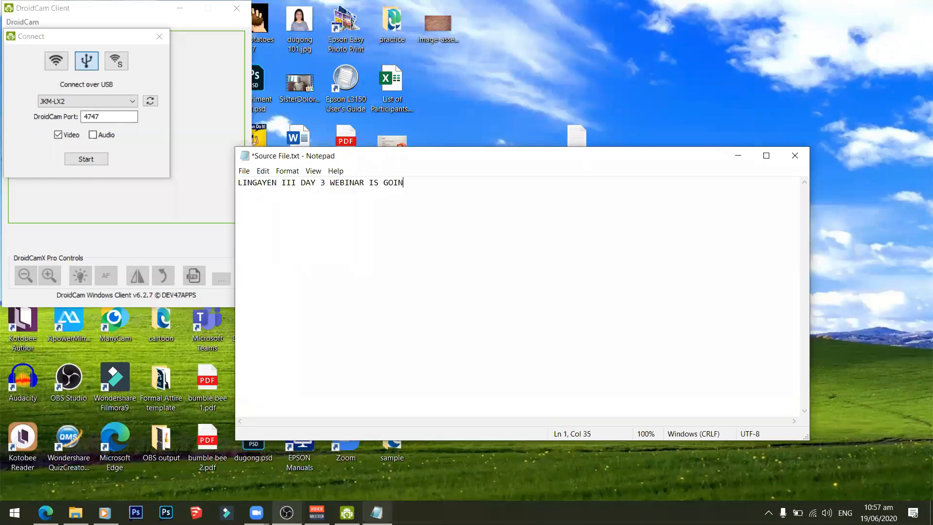
text(G ON)
Continue the line with "-- LAHAT NG PARTICIPANTS AY NAG EENJOY -- PARA SA MGA KATANUNGAN I-CONTACT LAMANG PO ANG SPEAKER --".
text(-- LAHAT NG PARTICIPANTS AY )
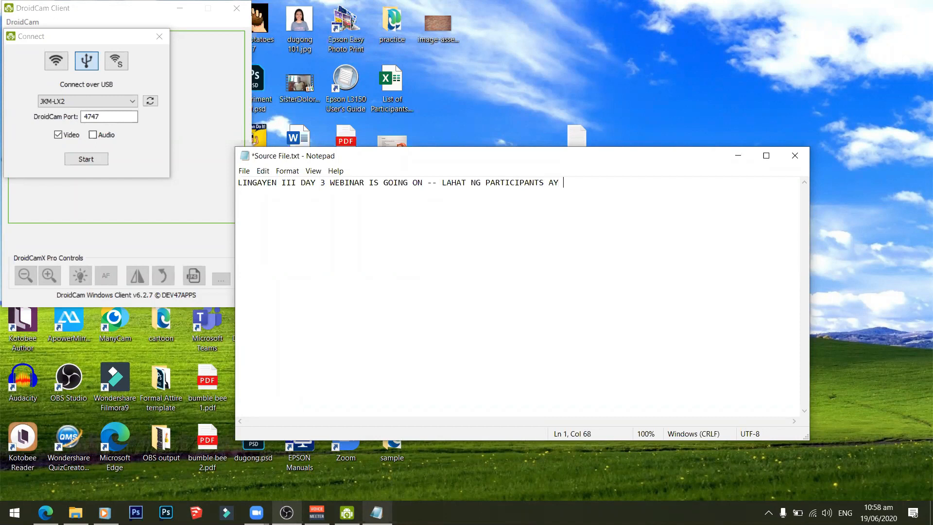
text(NAG EENJOY -- PARA SA MGA KA)
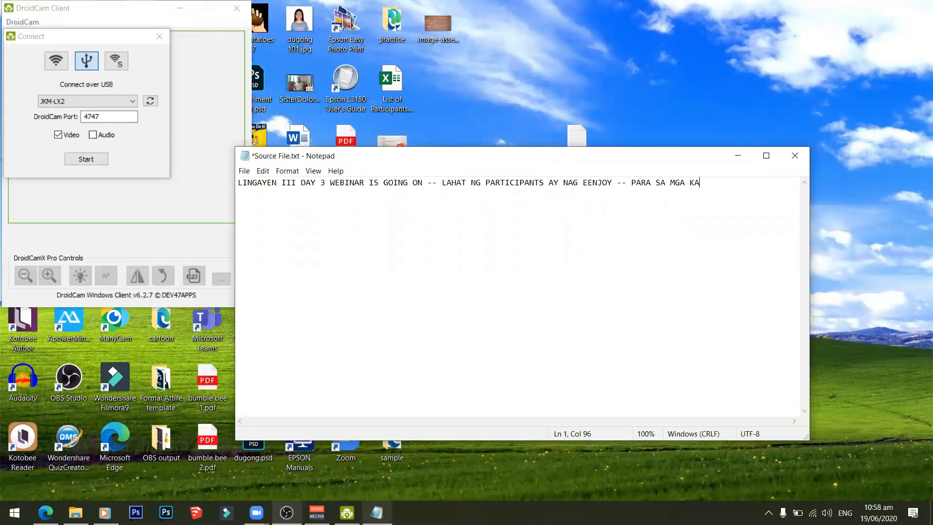
text(TANUNGAN I-CONTACT LA)
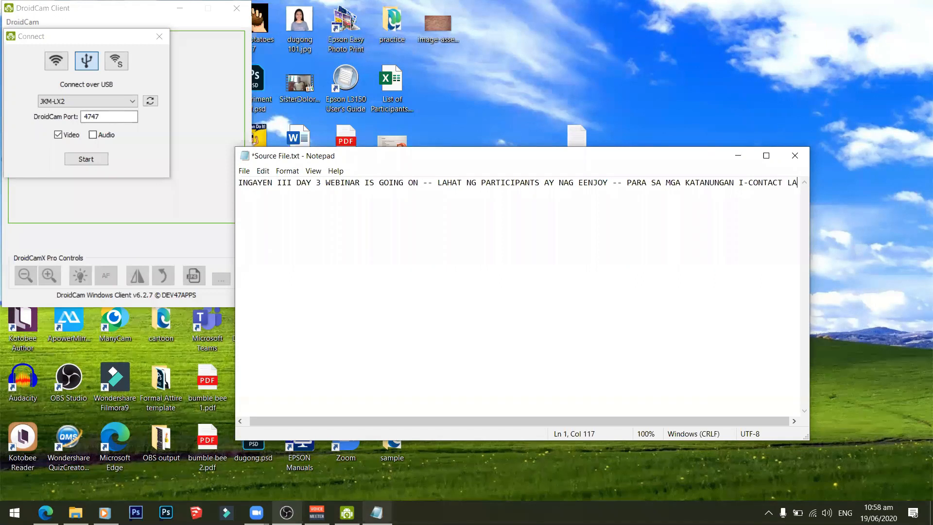
text(MANG PO )
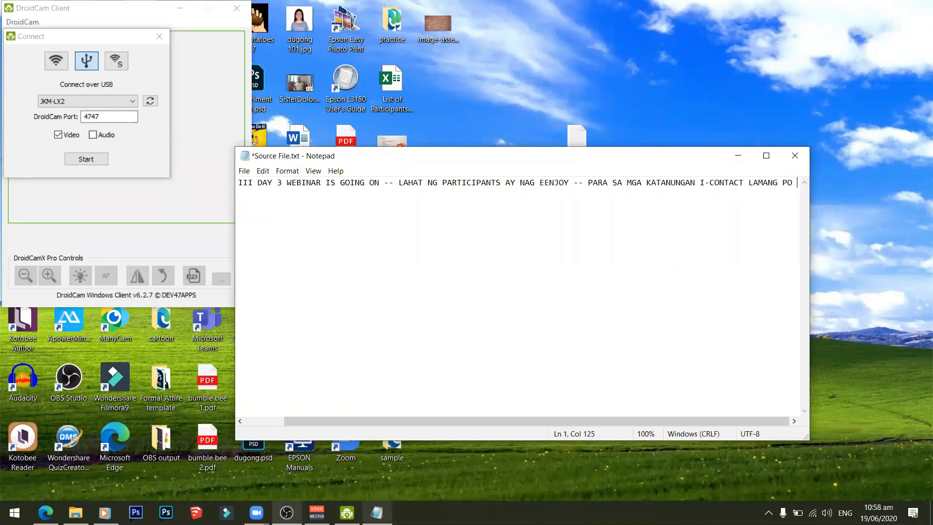
text(ANG SPEAKER)
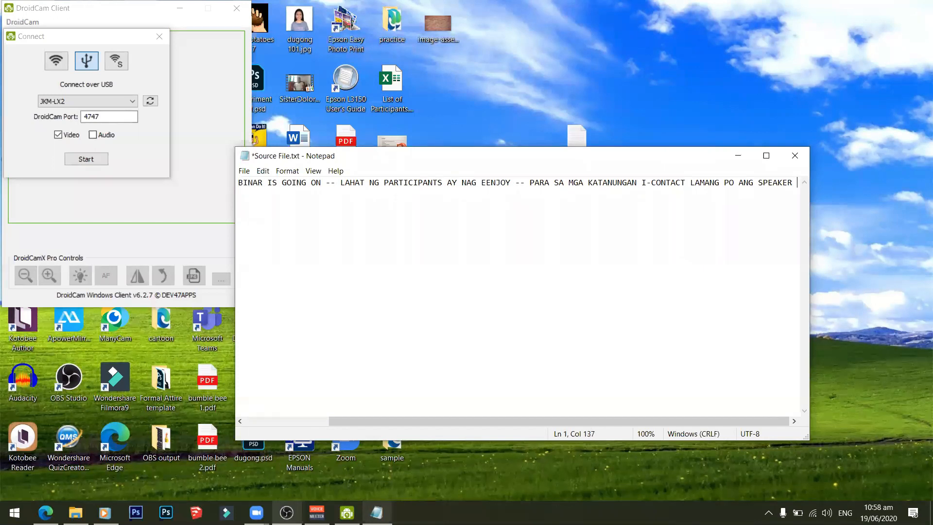
text( --)
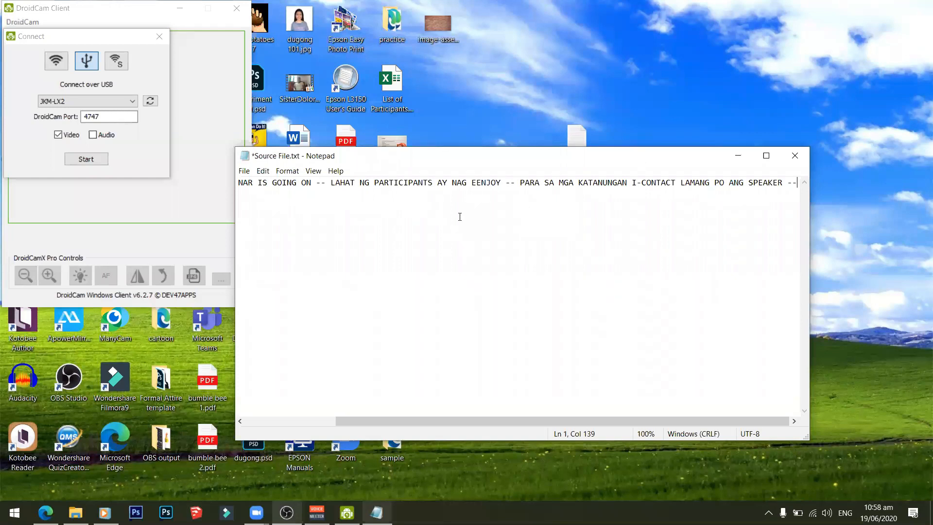
Review the whole announcement line in the text file, moving back and forth through it.
click(242, 173)
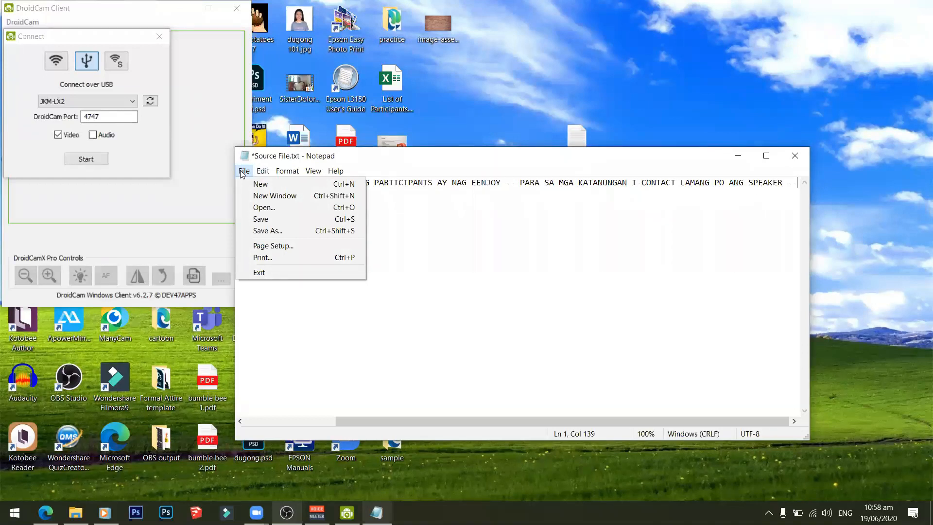
mouse_move(263, 170)
click(457, 184)
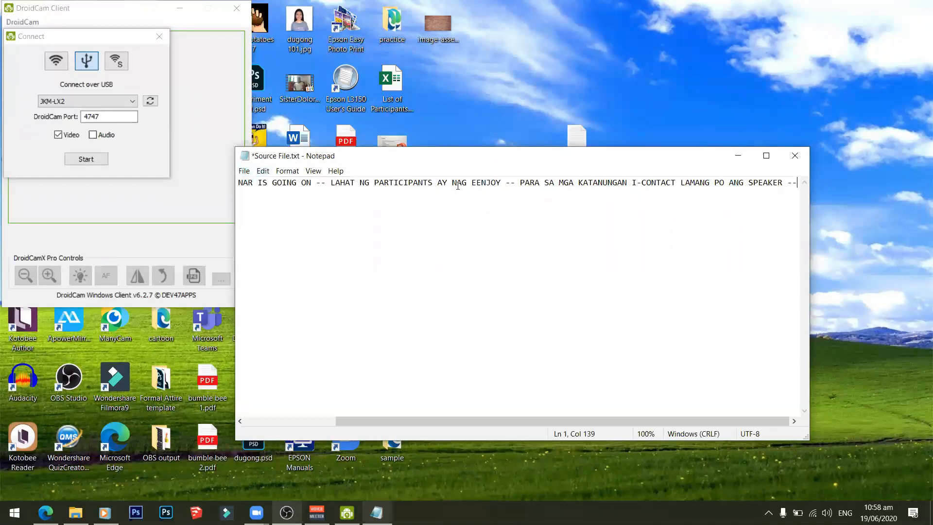
key(Left)
key(Left)
key(Left)
key(Left)
key(Left)
key(Left)
key(Left)
key(Left)
key(Left)
key(Left)
key(Left)
key(Left)
key(Left)
key(Left)
key(Left)
key(Left)
key(Left)
key(Left)
key(Left)
key(Left)
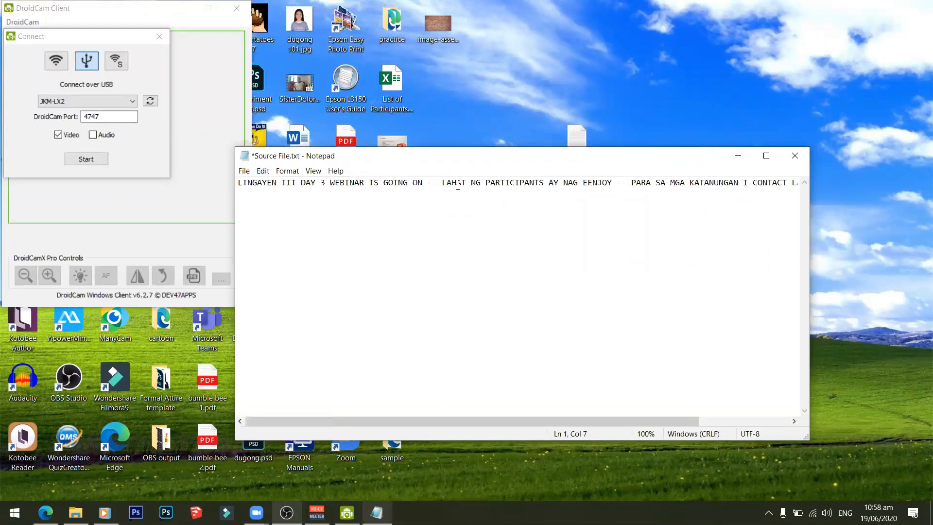
key(Right)
key(Right)
key(Right)
key(Right)
key(Right)
key(Right)
key(Right)
key(Right)
key(Right)
key(Right)
key(Right)
key(Right)
key(Right)
key(Right)
key(Right)
key(Right)
key(Right)
key(Right)
key(Right)
key(Right)
key(Right)
key(Right)
key(Right)
key(Right)
key(Right)
key(Right)
key(Right)
key(Right)
key(Right)
key(Right)
key(Right)
key(Right)
key(Right)
key(Right)
key(Left)
key(Left)
key(Left)
key(Left)
key(Left)
key(Left)
key(Left)
key(Left)
key(Left)
key(Left)
key(Left)
key(Left)
key(Left)
key(Left)
key(Left)
key(Left)
key(Left)
key(Left)
key(Left)
key(Left)
key(Left)
key(Left)
key(Left)
key(Left)
key(Left)
key(Left)
key(Left)
key(Left)
key(Left)
key(Left)
key(Left)
key(Left)
key(Left)
key(Right)
key(Right)
key(Right)
key(Right)
key(Right)
key(Right)
key(Right)
key(Right)
key(Right)
key(Right)
key(Right)
key(Right)
key(Right)
key(Right)
key(Right)
key(Right)
key(Right)
key(Right)
key(Right)
key(Right)
Save Source File.txt and switch to OBS Studio.
click(245, 172)
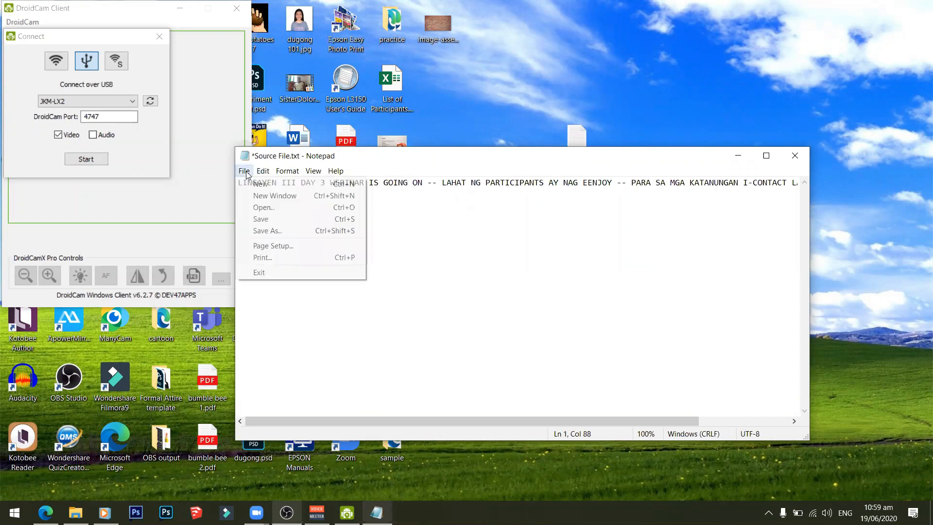
click(277, 221)
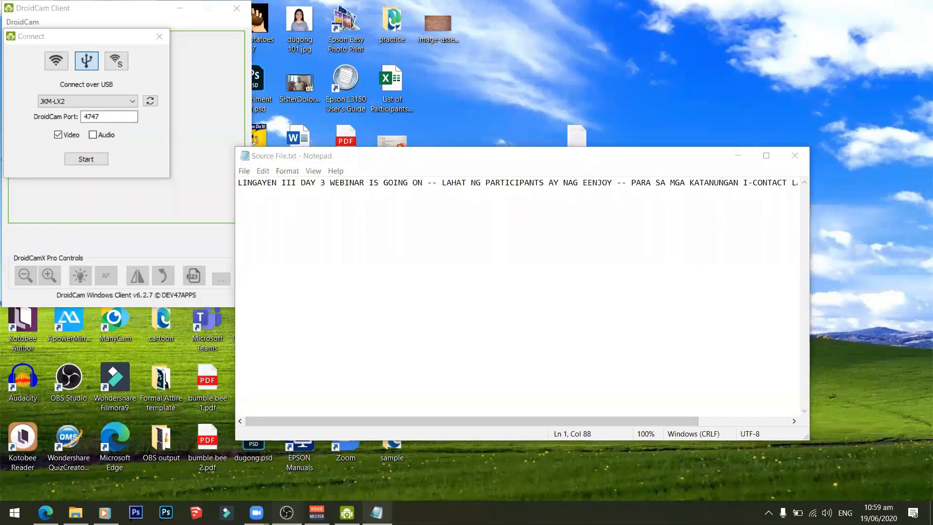
click(287, 513)
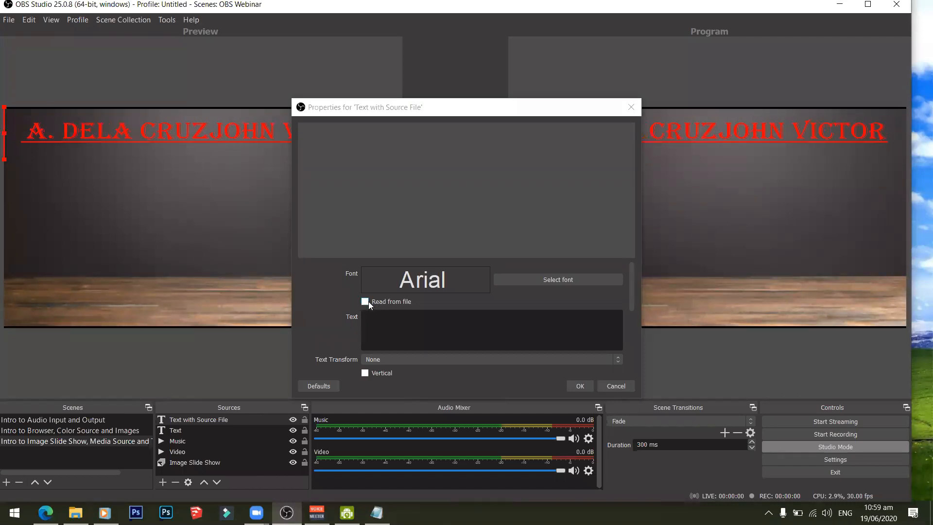
Make the text source read its content from Source File.txt on the Desktop.
click(365, 301)
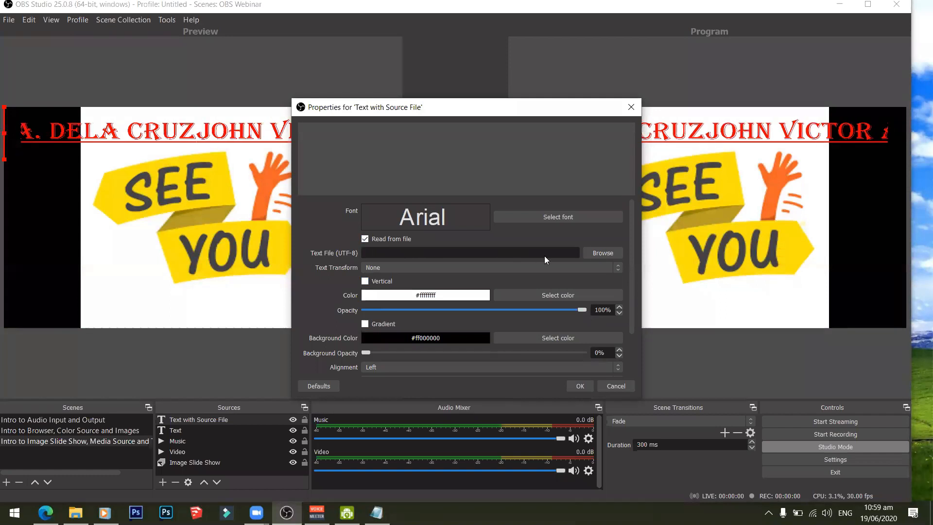
click(607, 251)
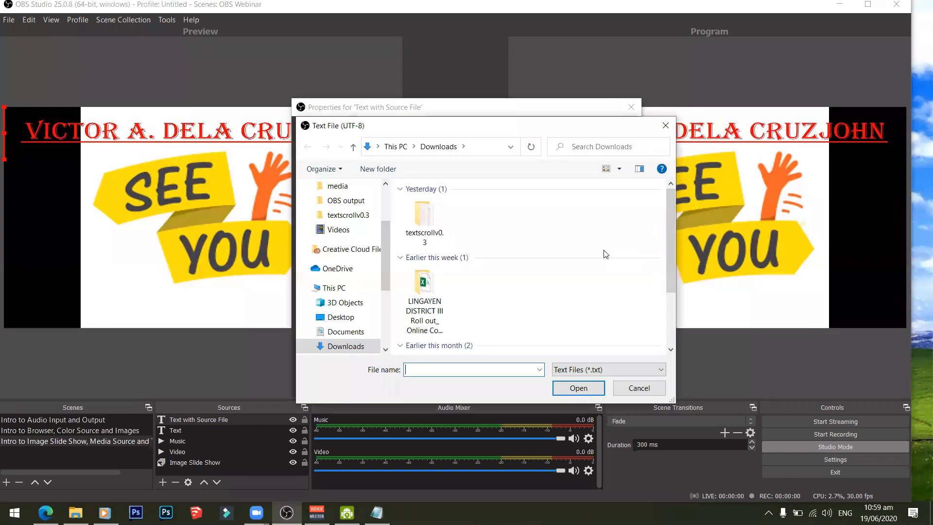
click(348, 321)
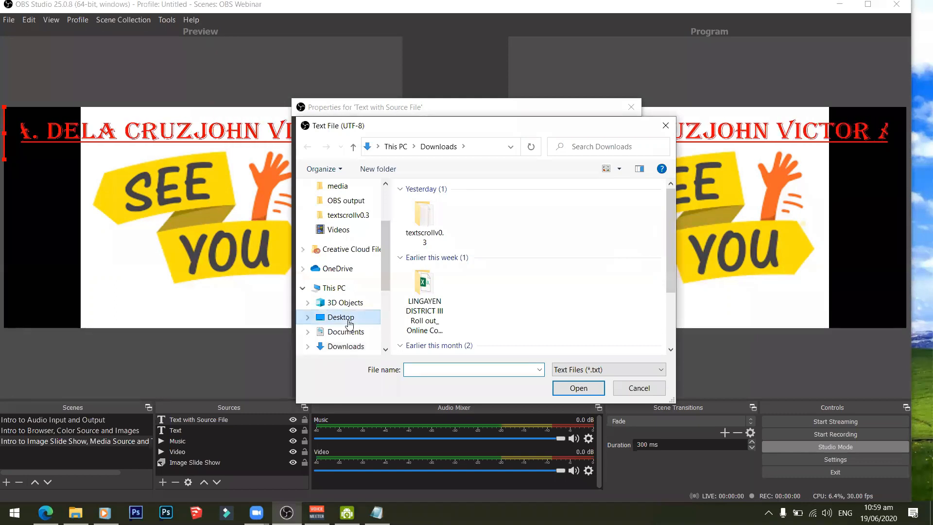
drag(669, 246, 671, 321)
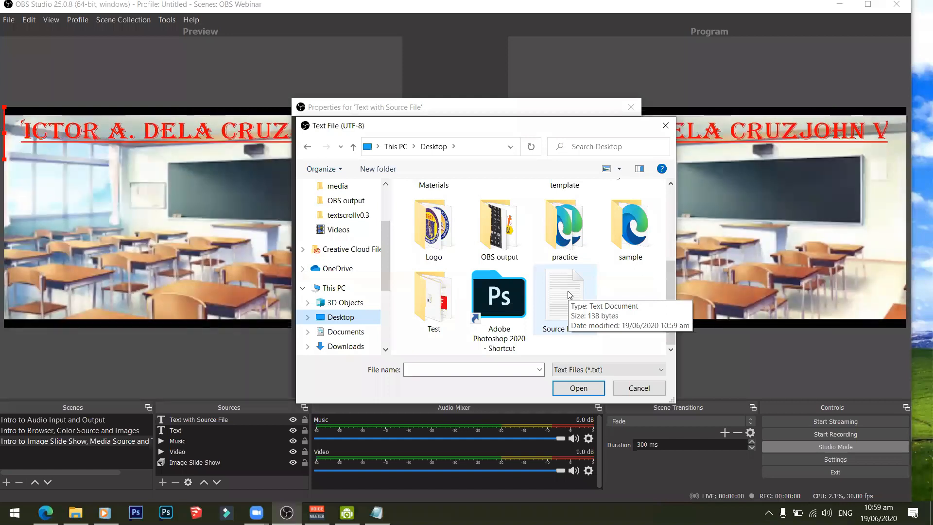
click(567, 290)
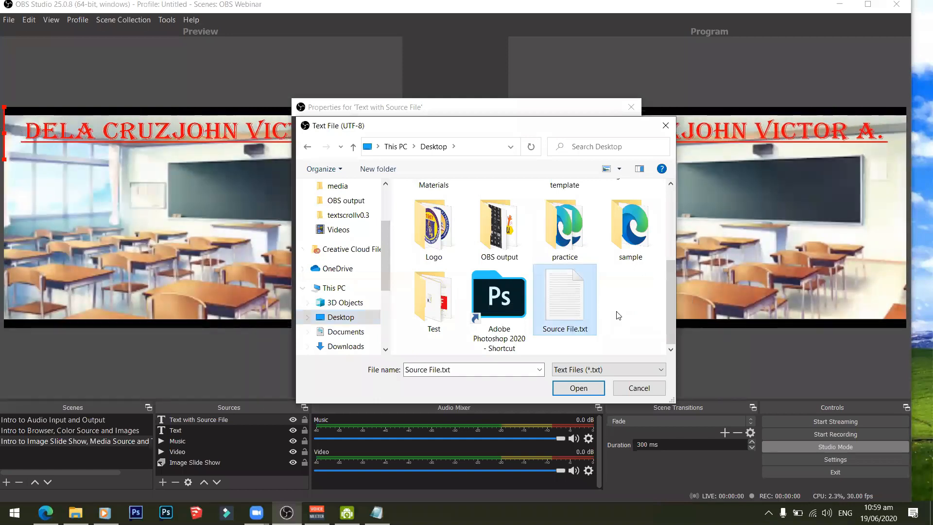
click(572, 389)
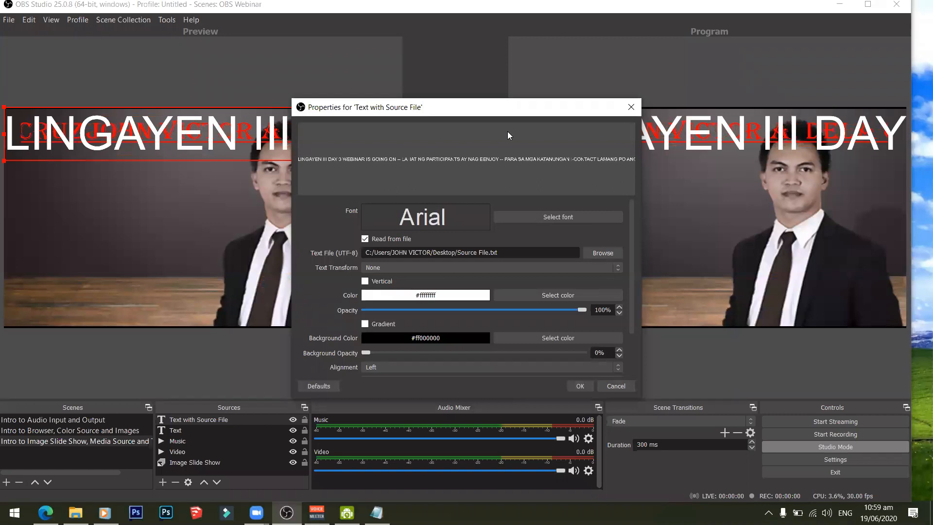
Move the webinar announcement text down in the preview to just below the middle, clear of the red scrolling text.
drag(507, 107, 636, 191)
click(219, 138)
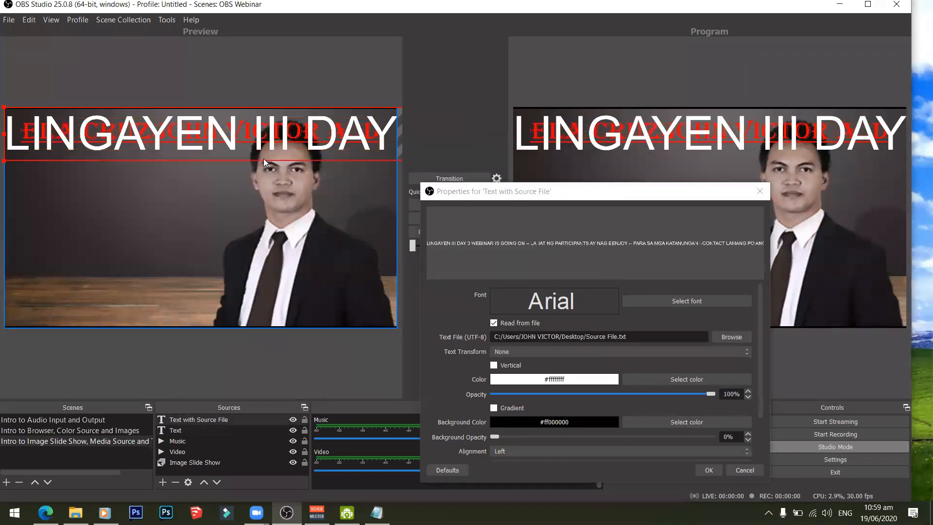
drag(263, 157, 258, 257)
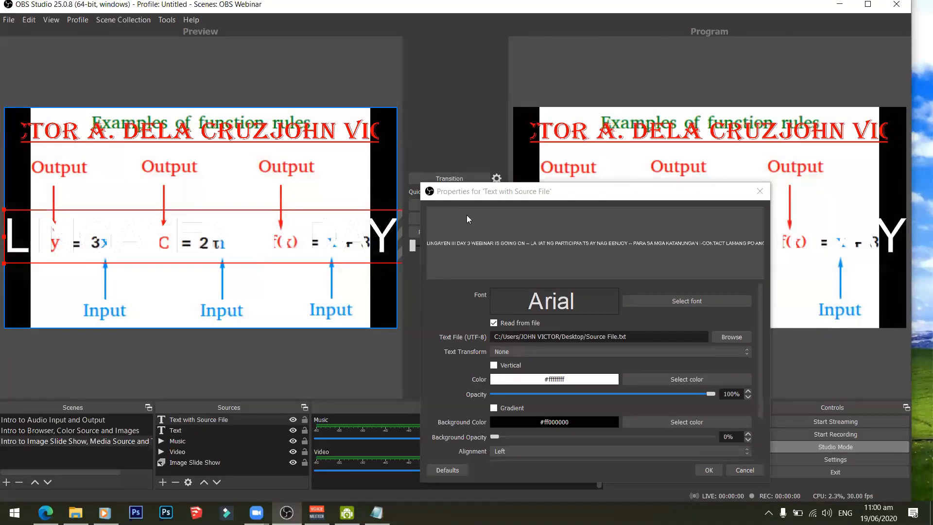
Set the announcement text's color to blue, #0000ff.
click(506, 192)
drag(506, 193, 464, 73)
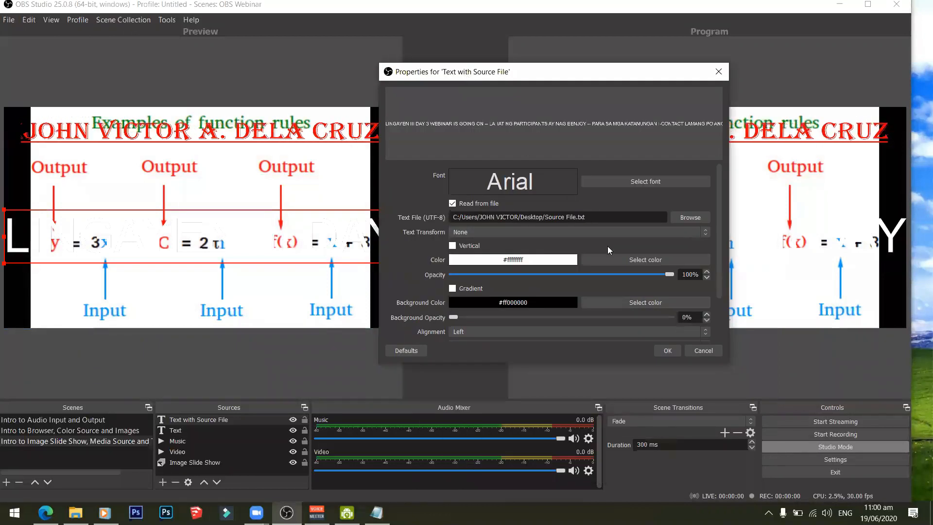
click(603, 260)
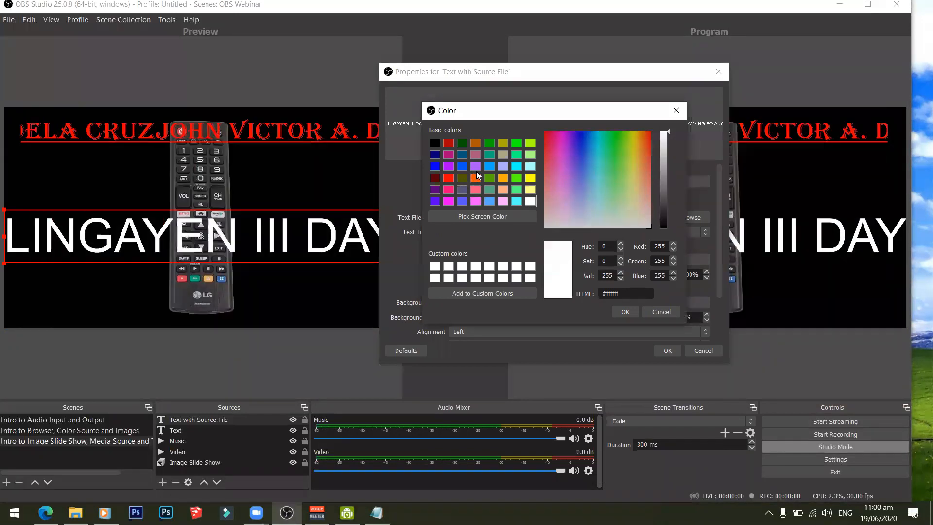
click(435, 166)
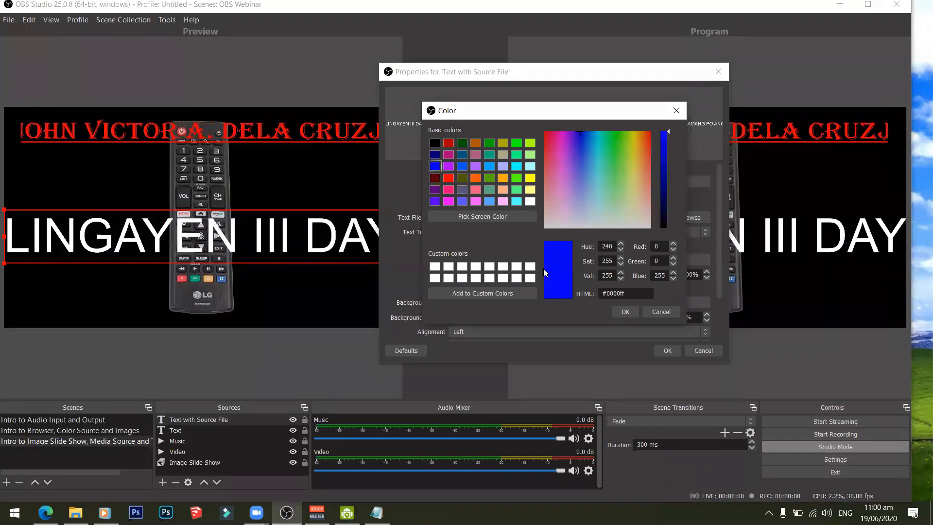
click(621, 312)
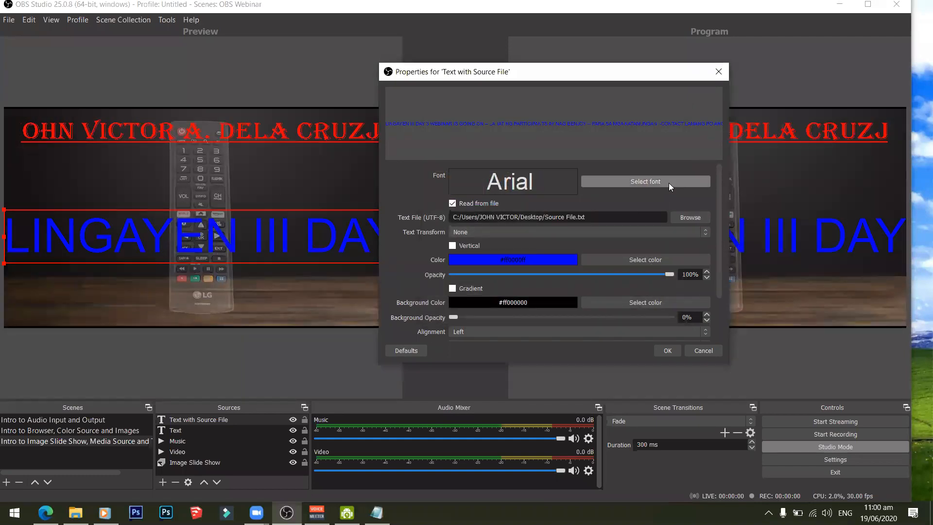
Change the announcement text's font to Cambria Math Regular.
click(668, 183)
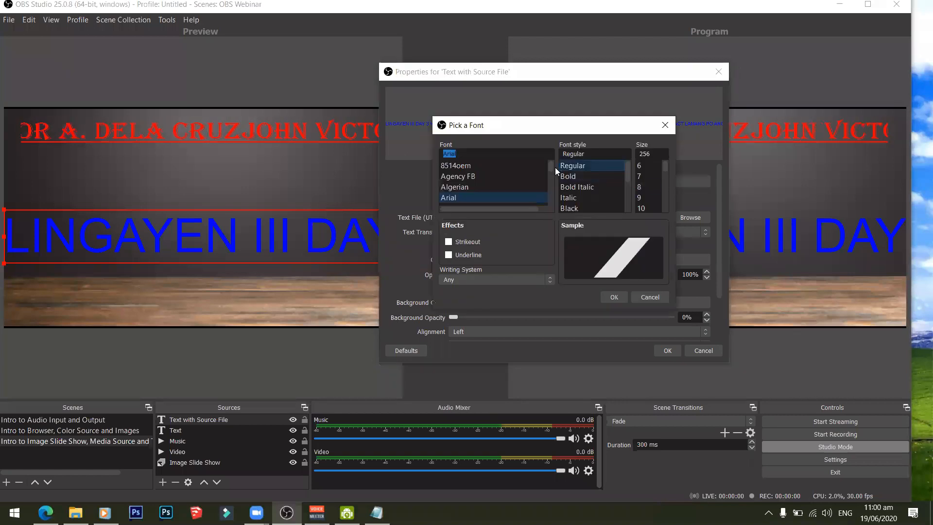
drag(552, 167, 551, 173)
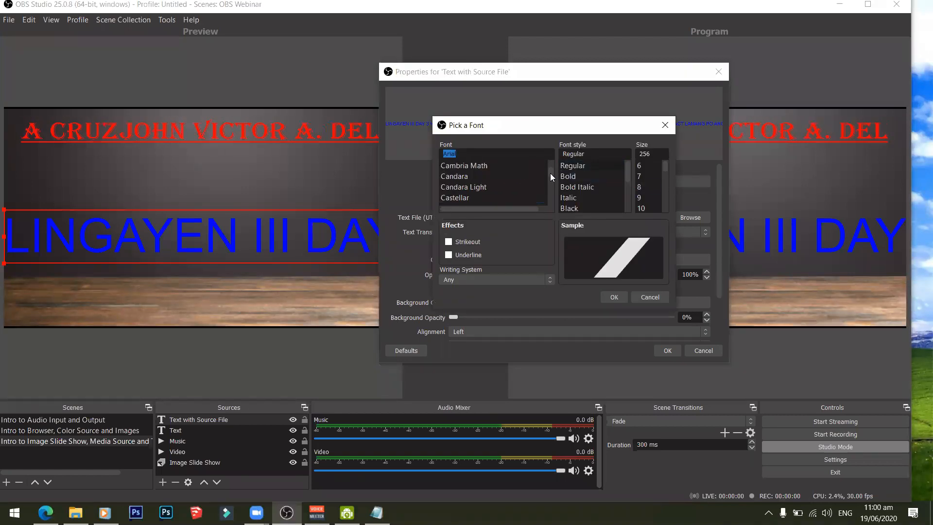
click(488, 167)
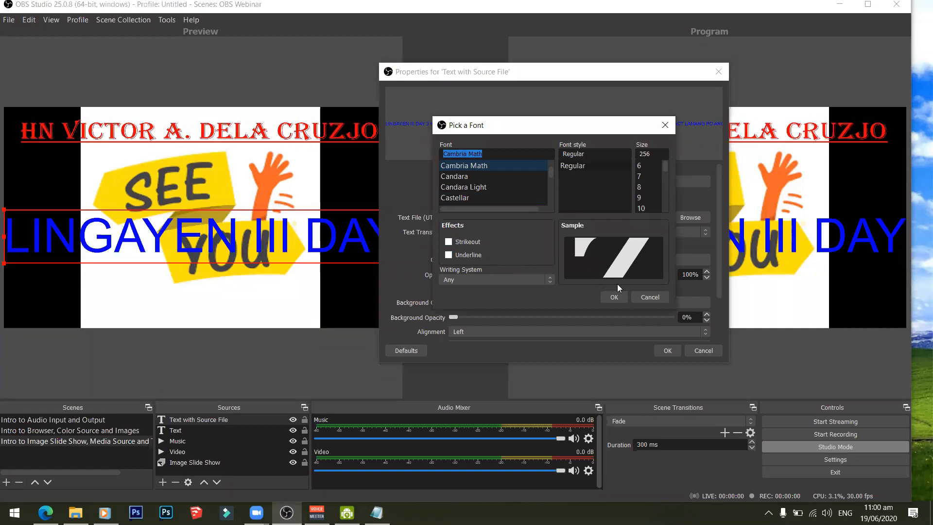
click(620, 298)
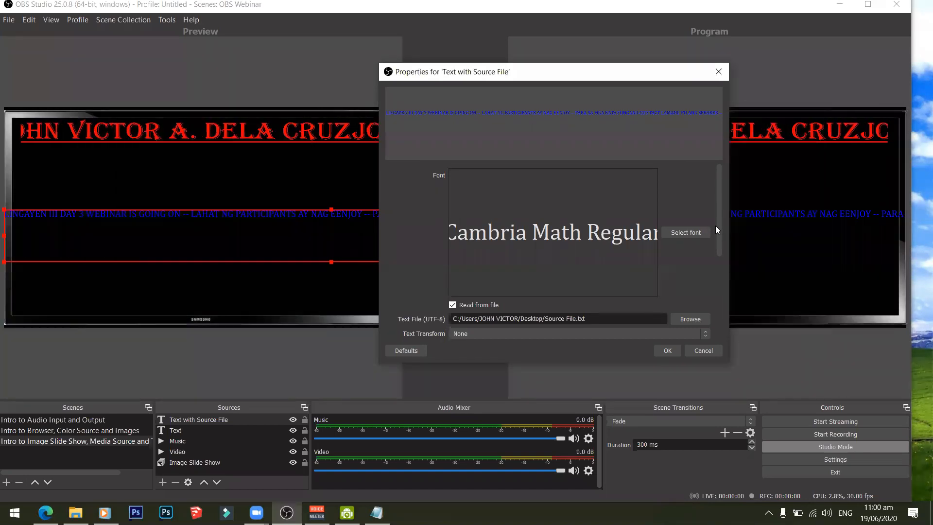
Set the announcement text's font size to 36 and accept the source's properties.
scroll(716, 225, down, 2)
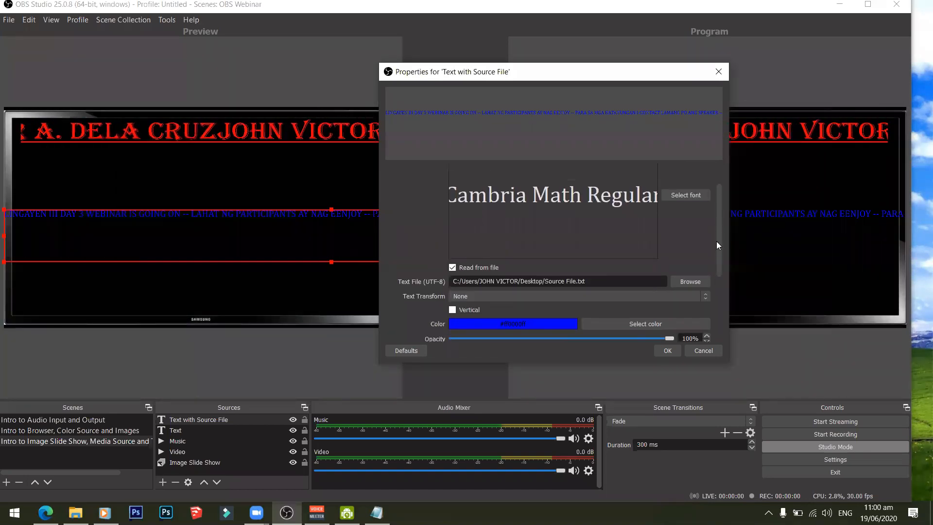
scroll(714, 261, down, 1)
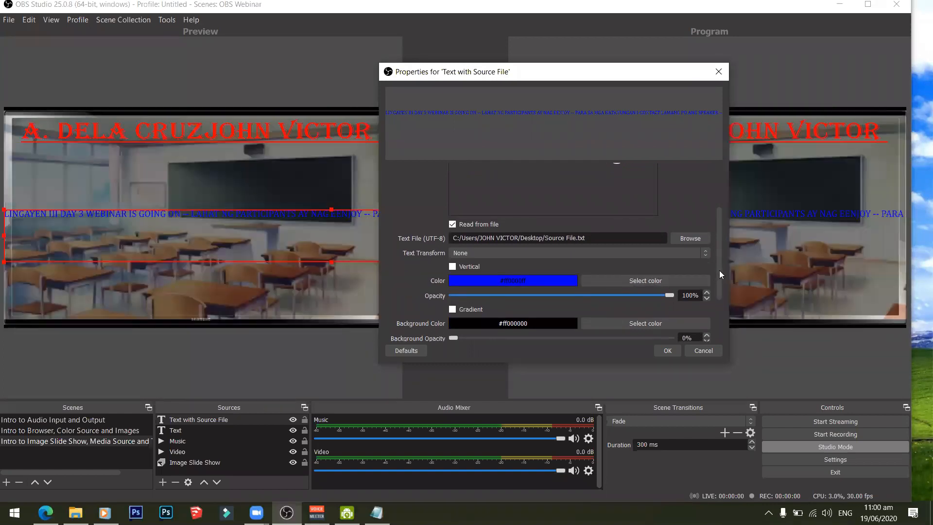
scroll(720, 284, down, 1)
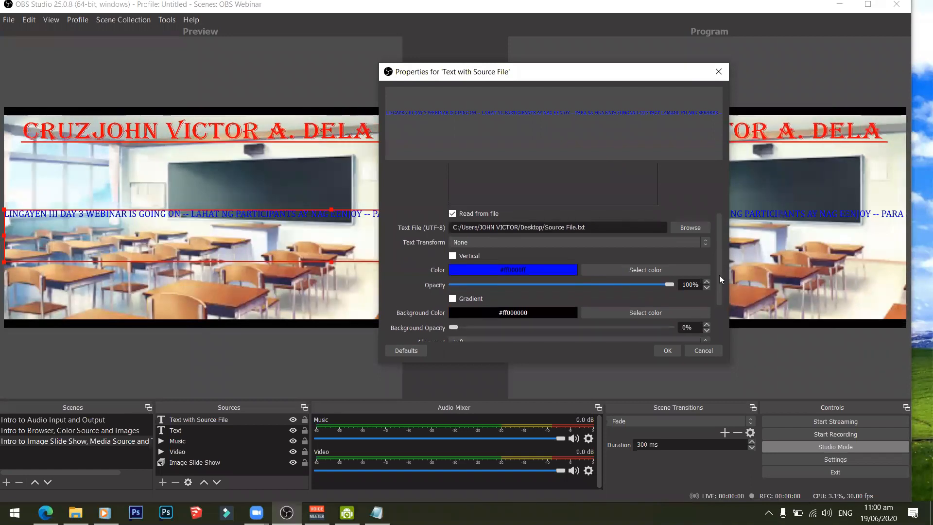
scroll(719, 275, up, 5)
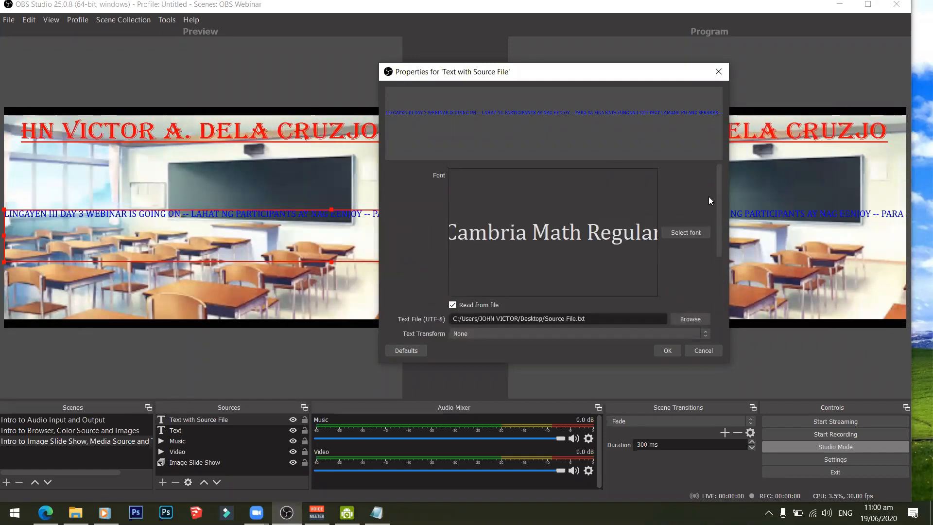
click(685, 232)
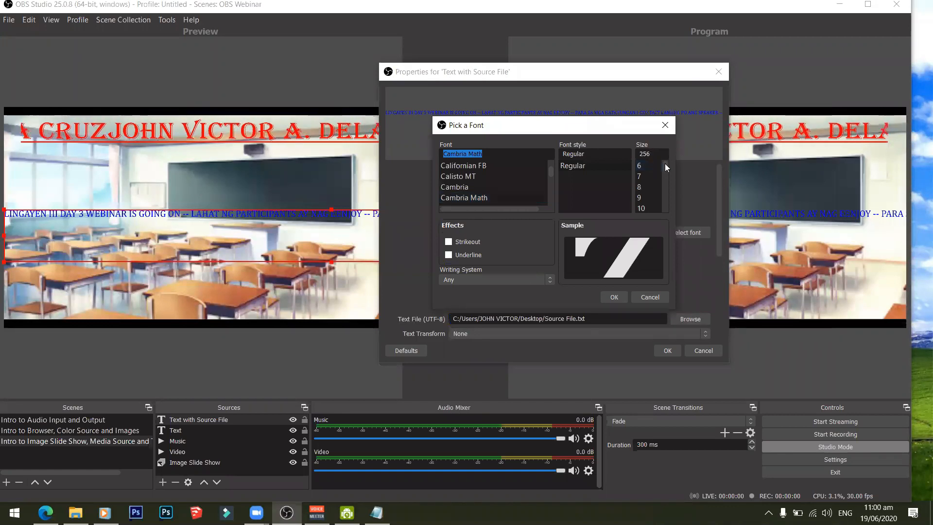
drag(665, 164, 665, 194)
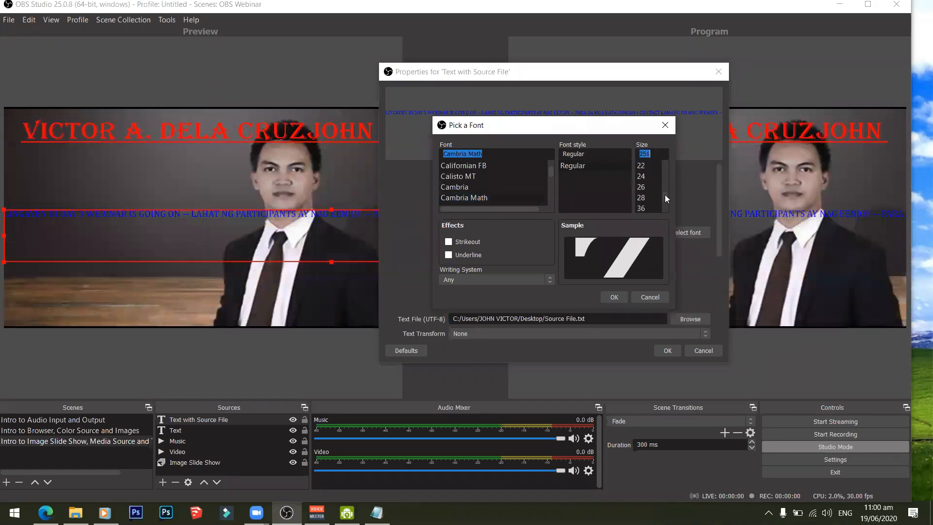
click(647, 205)
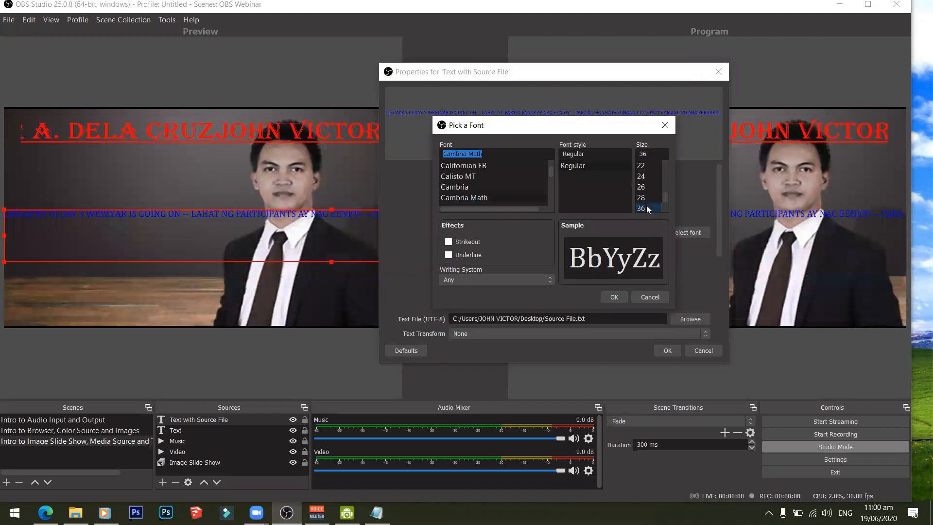
click(617, 293)
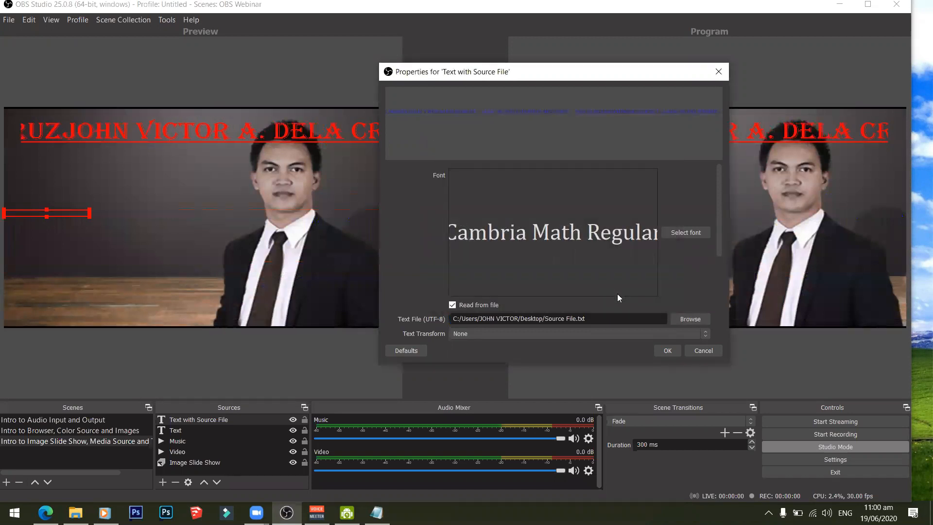
click(661, 349)
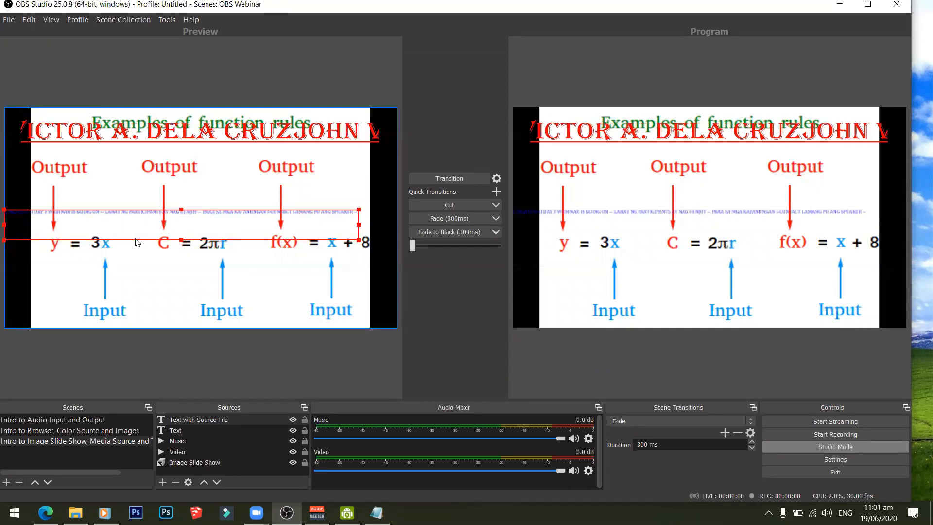
Reopen the Text with Source File properties and choose the Algerian font in Regular style.
click(208, 419)
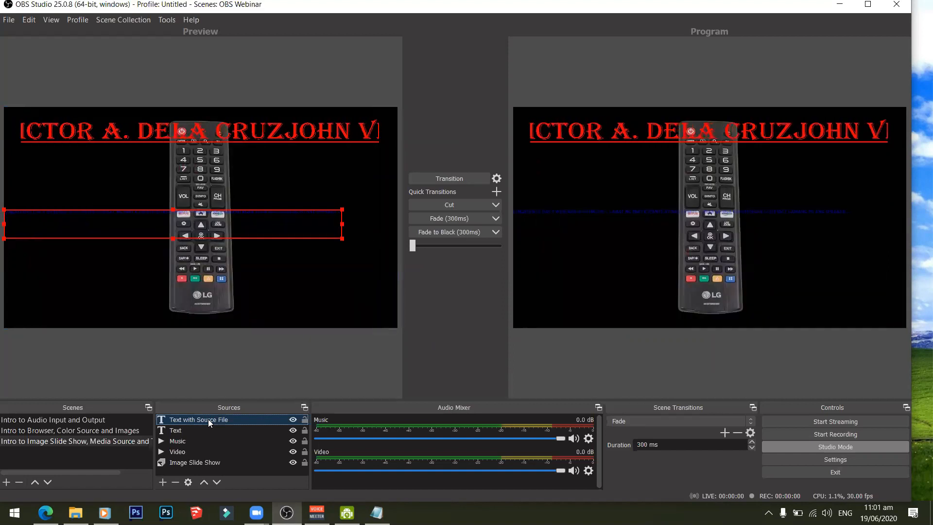
right_click(208, 419)
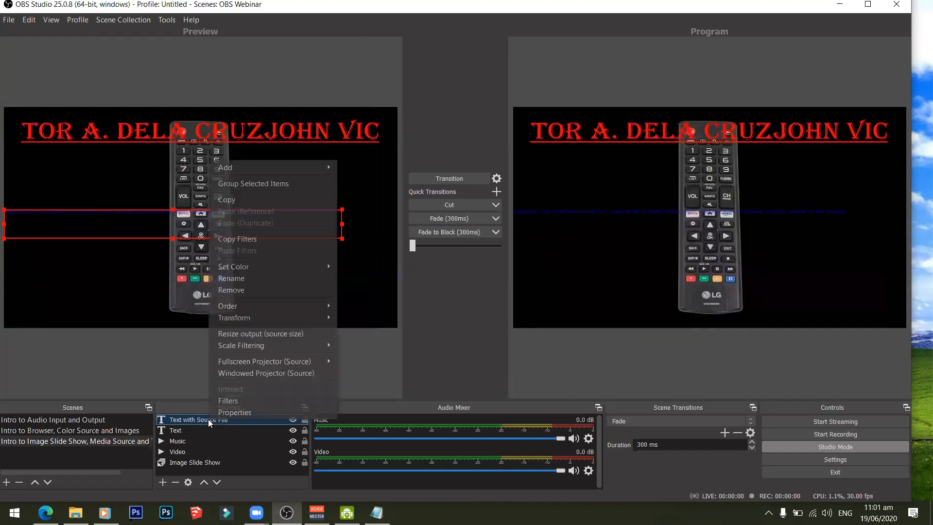
click(236, 412)
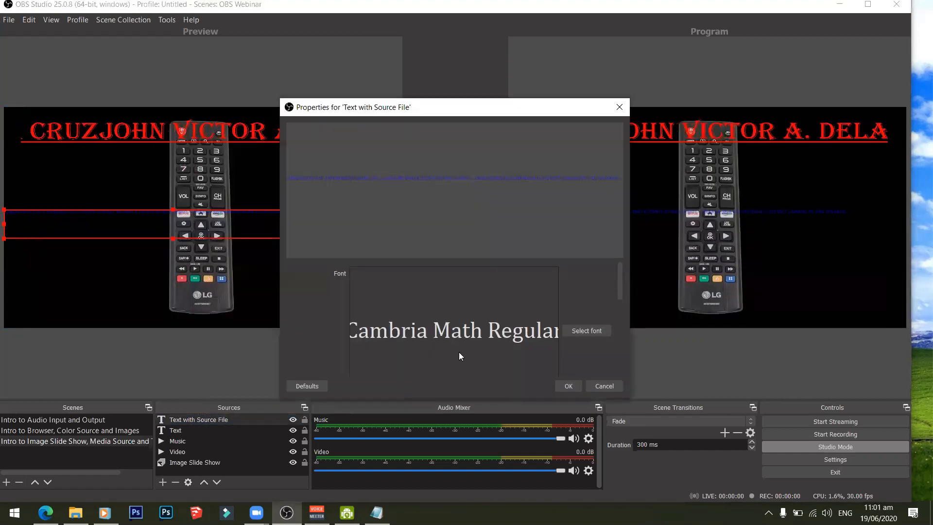
click(586, 331)
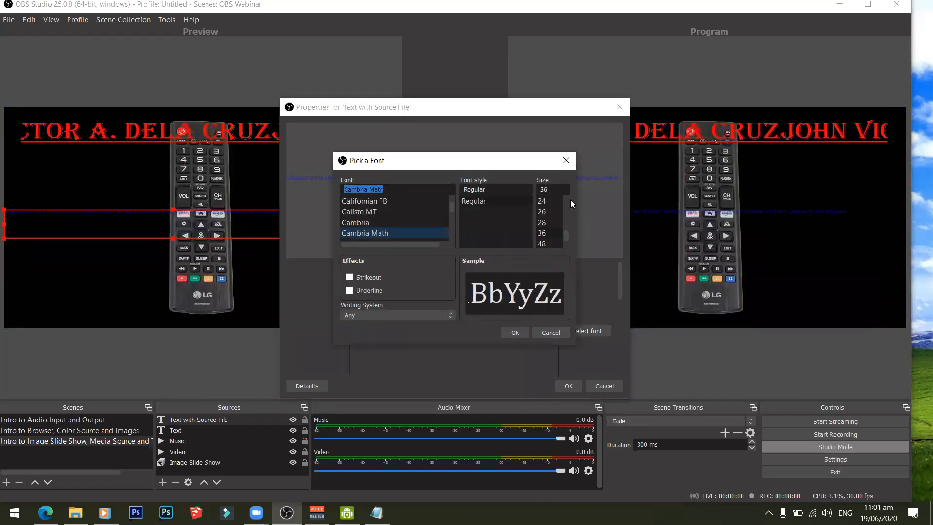
drag(452, 206, 448, 191)
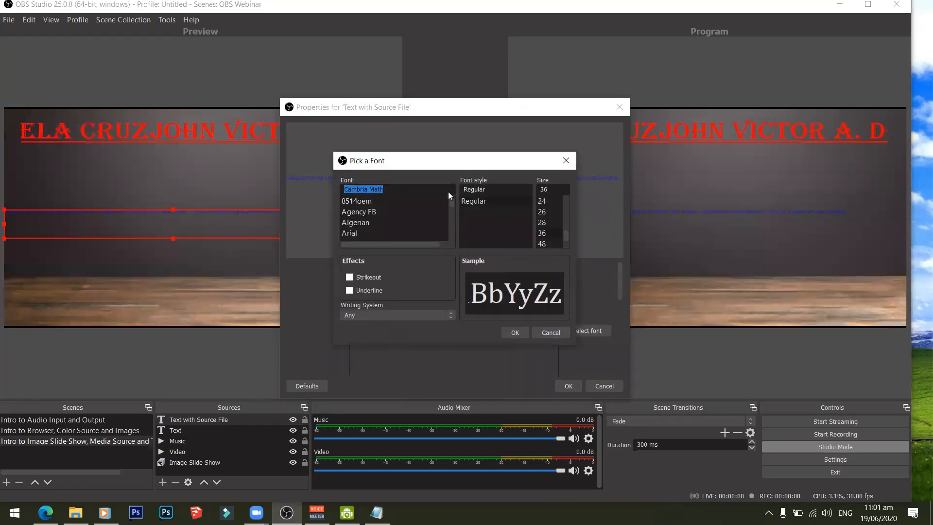
click(368, 222)
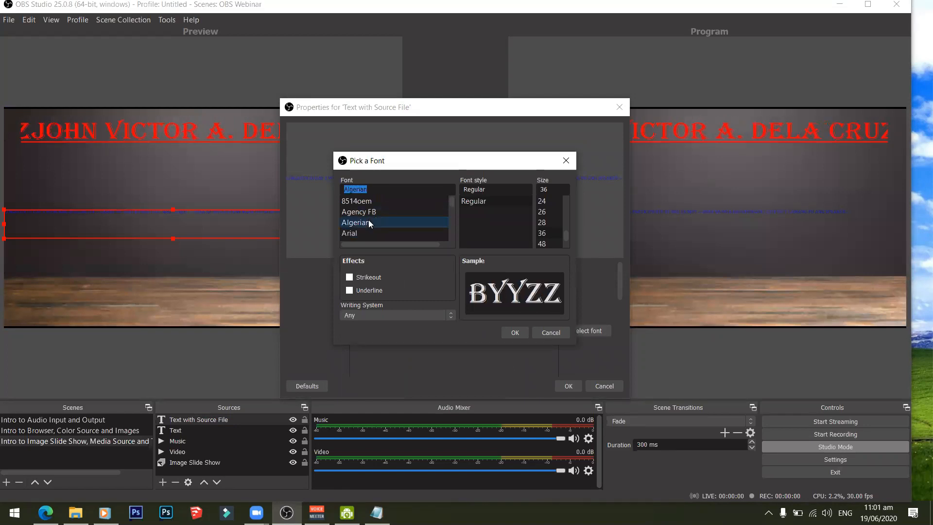
click(481, 201)
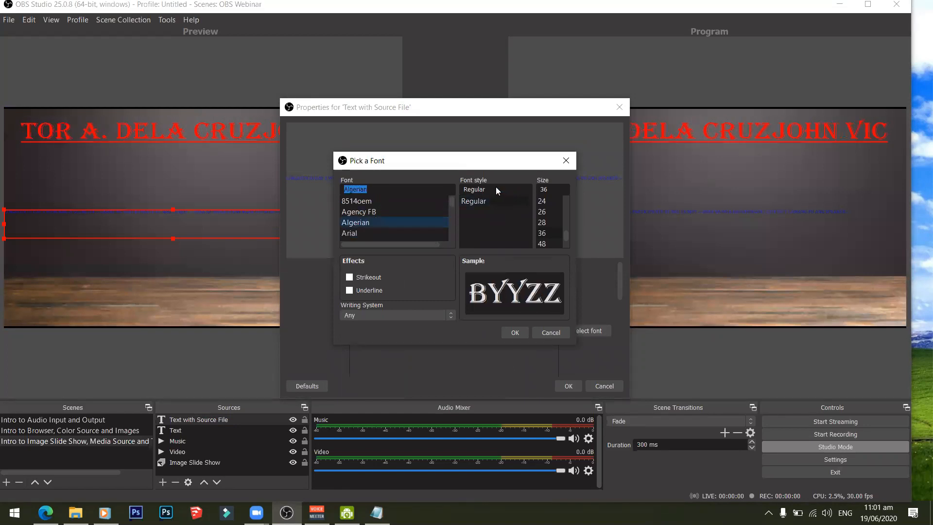
Set the announcement text's font size to 256 and accept the source's properties.
drag(566, 232, 552, 179)
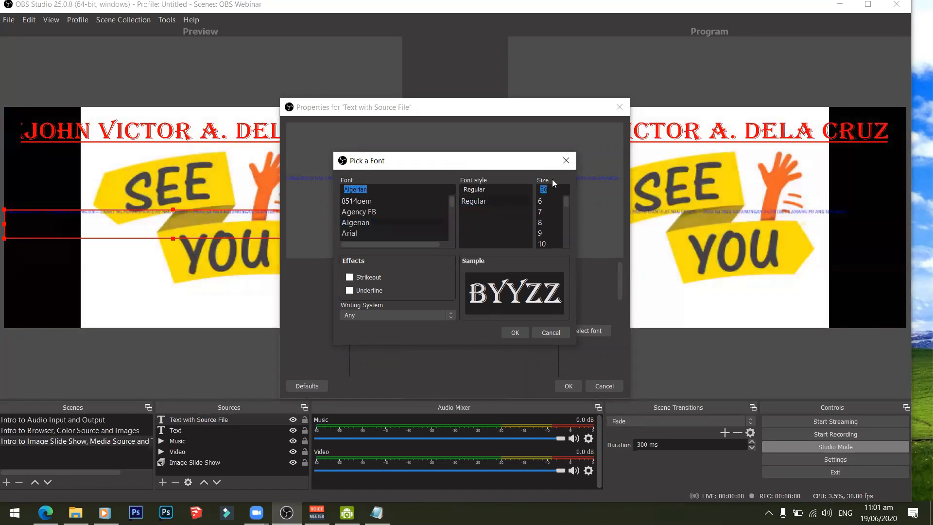
text(20)
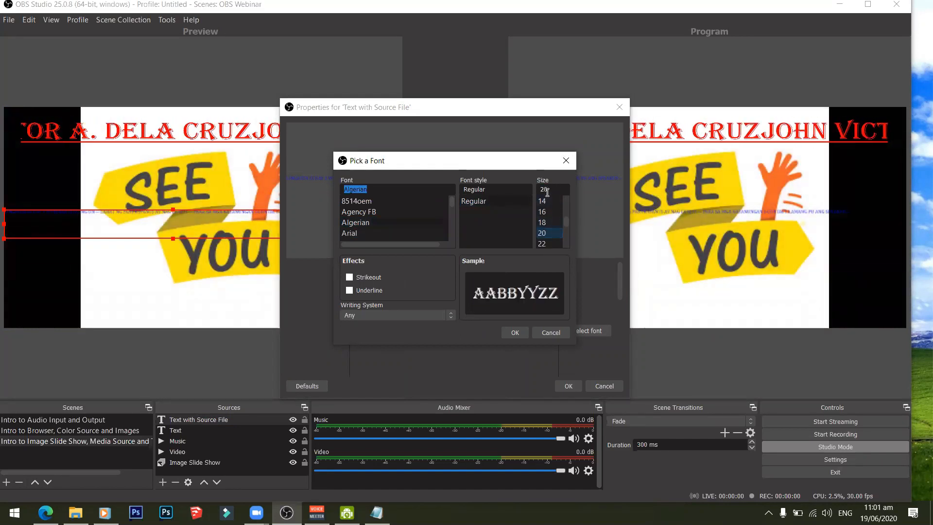
click(548, 191)
key(BackSpace)
text(56)
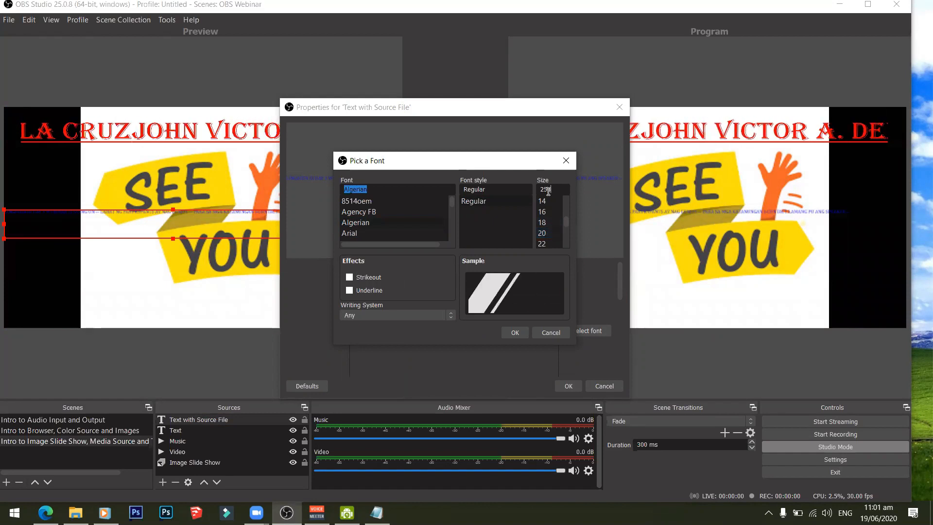
click(515, 336)
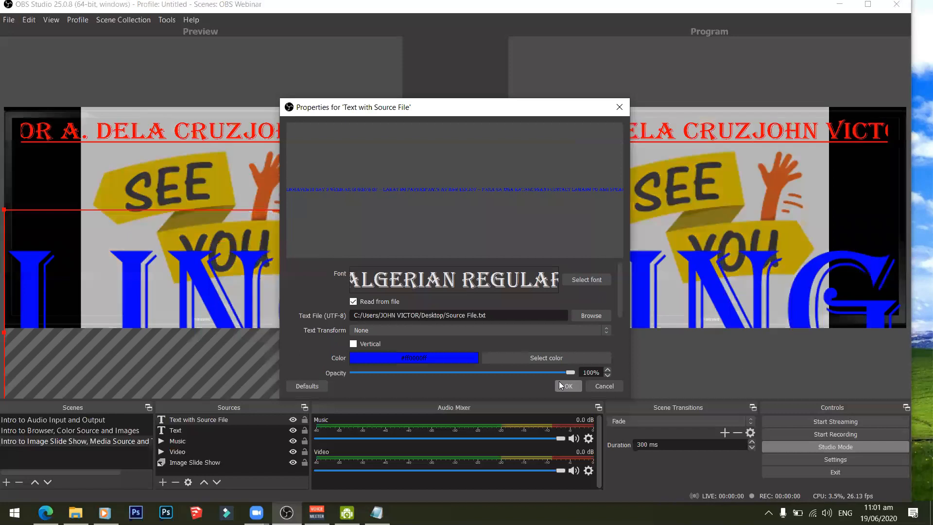
click(560, 381)
Shrink the announcement text into a flatter band and place it along the bottom edge of the preview canvas.
drag(291, 269, 323, 189)
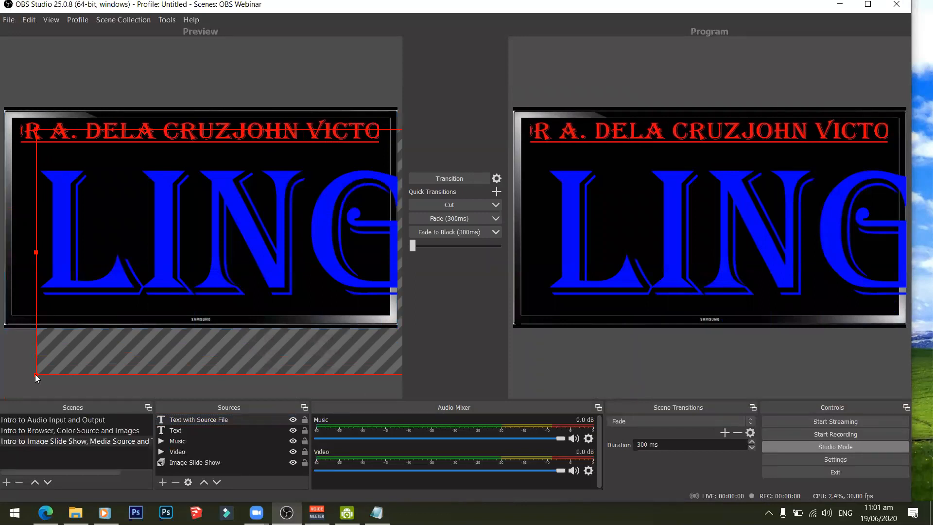
drag(36, 375, 204, 173)
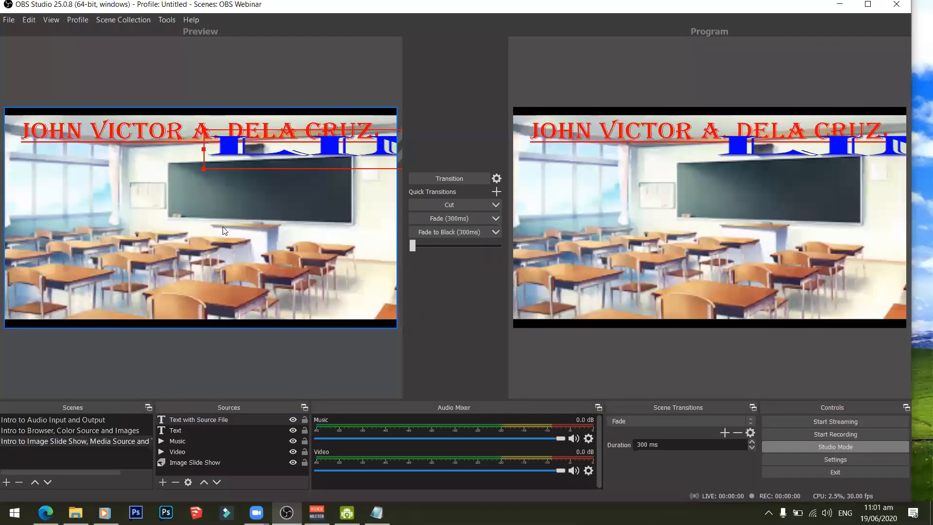
drag(289, 152, 161, 271)
drag(86, 284, 295, 228)
drag(335, 253, 76, 301)
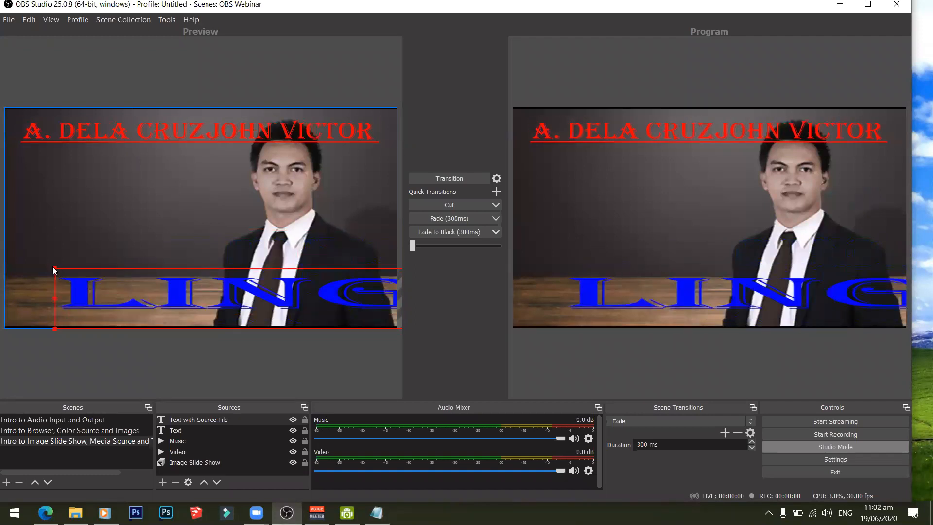
mouse_move(53, 267)
mouse_down()
mouse_move(126, 282)
mouse_move(79, 258)
mouse_move(54, 266)
mouse_up()
click(110, 299)
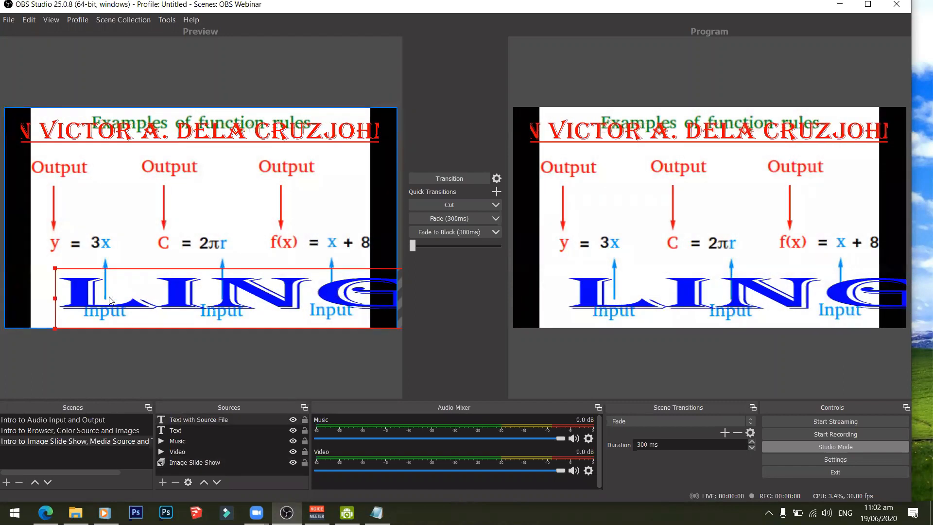
key(shift)
key(shift)
key(shift)
key(shift)
key(shift)
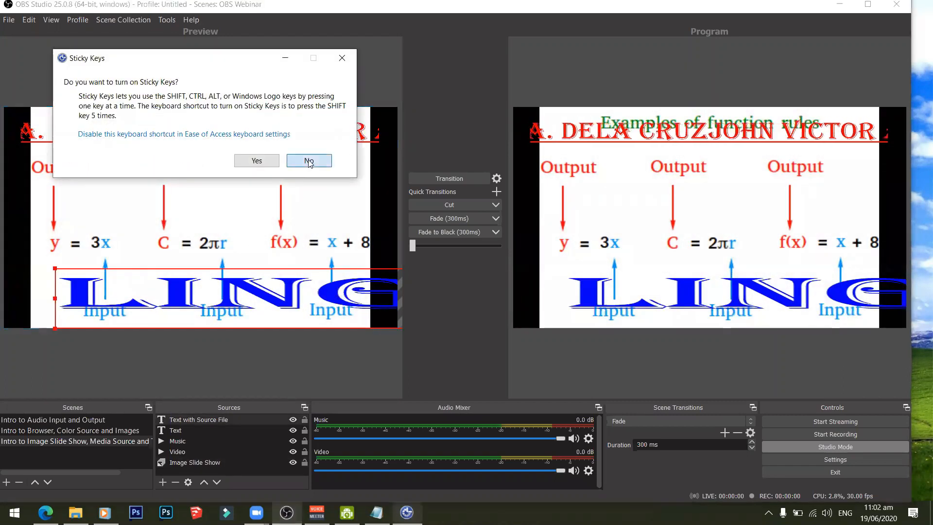
click(307, 159)
Reduce the announcement text's height slightly and shift it closer to the canvas's left edge, still along the bottom.
drag(58, 270, 228, 276)
drag(310, 303, 101, 302)
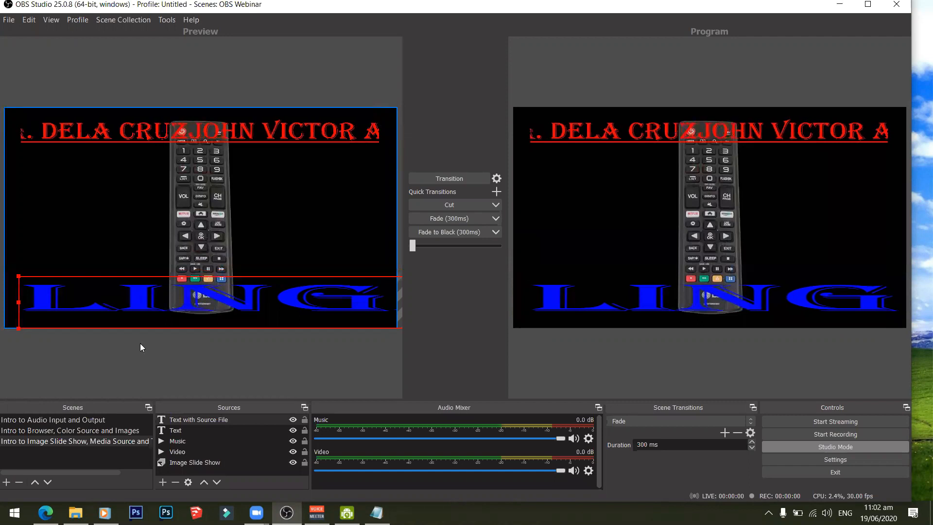
Hide the Image Slide Show source in the current scene.
click(189, 422)
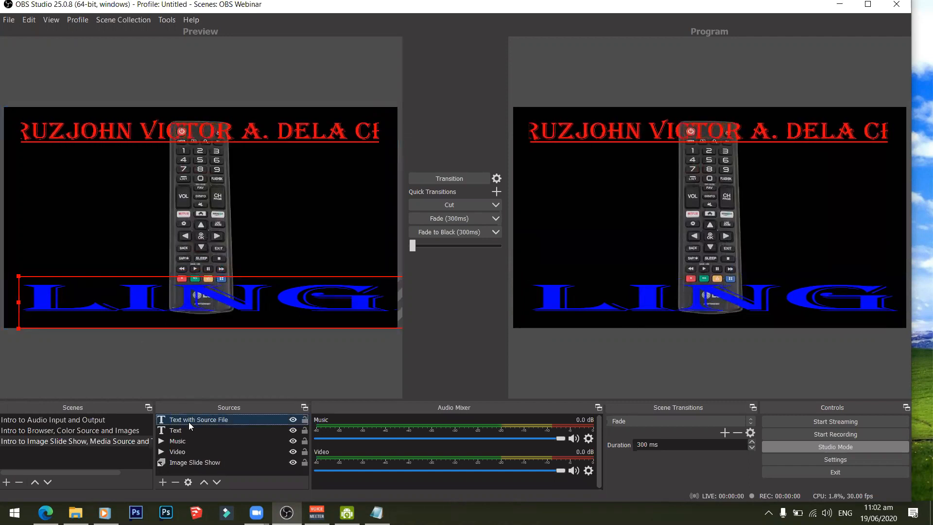
right_click(188, 422)
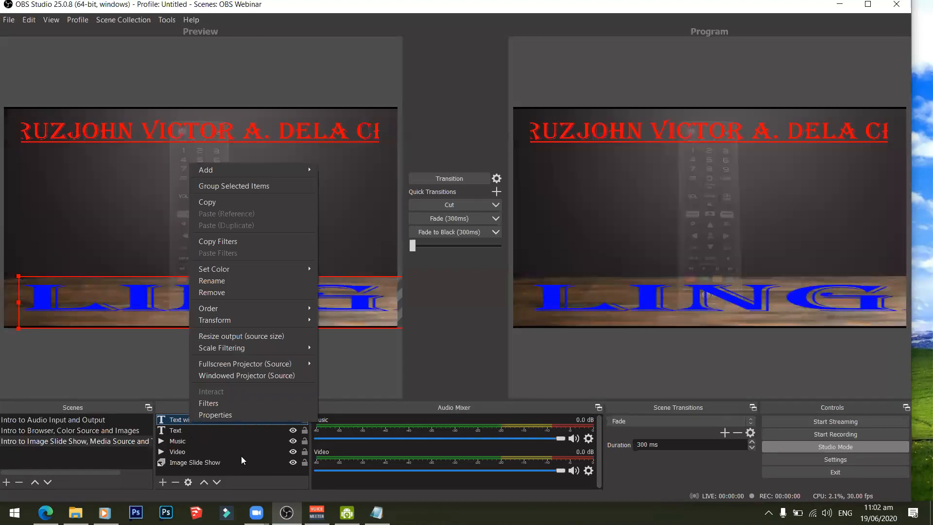
click(292, 463)
click(292, 463)
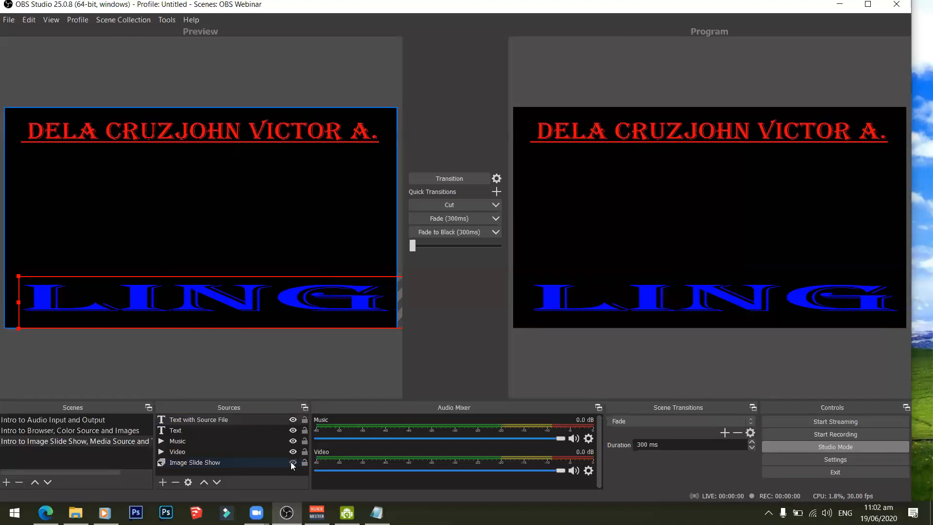
Flatten the announcement text a little more and align it with the canvas's lower-left corner.
drag(20, 279, 267, 298)
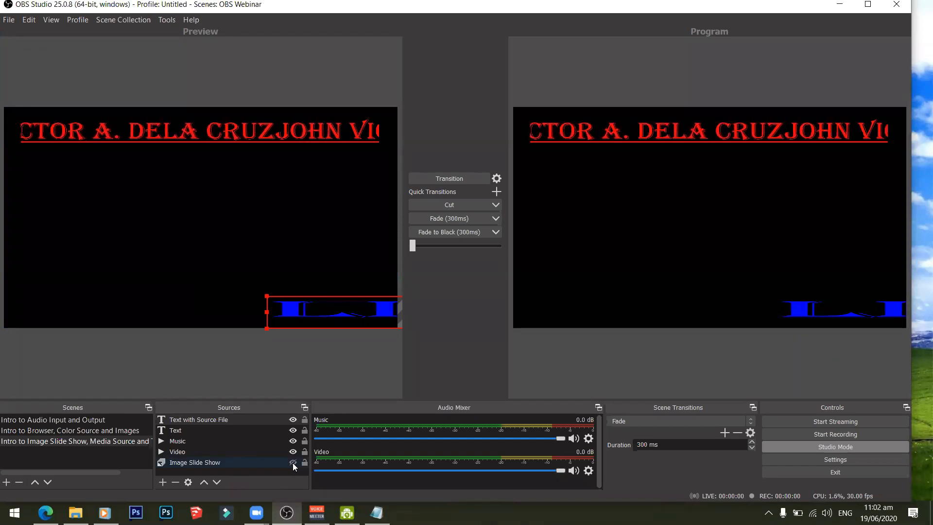
drag(305, 306, 22, 295)
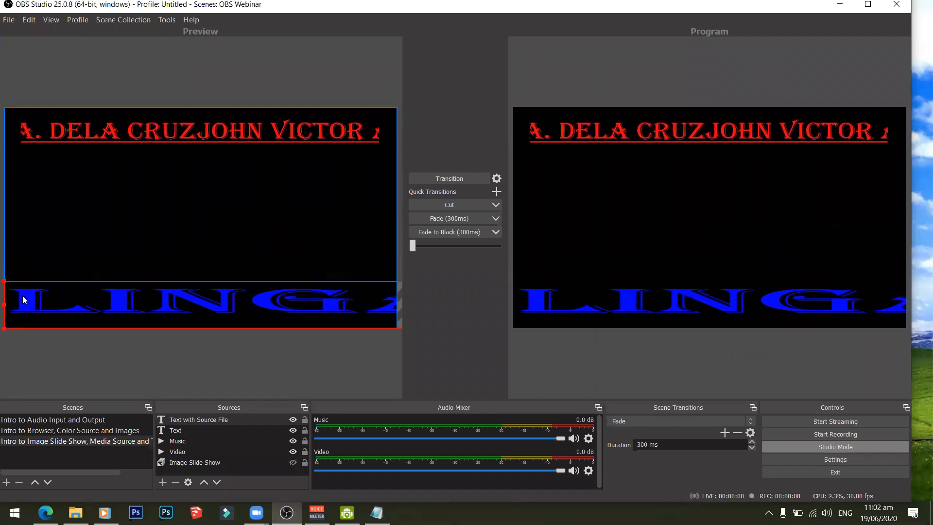
Give the bottom announcement text a white #ffffff background colour at 100% background opacity.
right_click(146, 291)
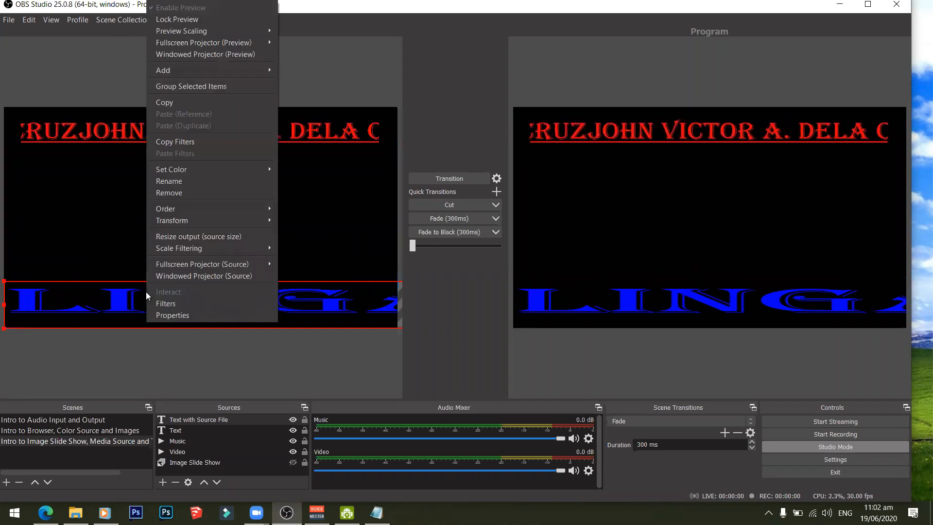
click(170, 315)
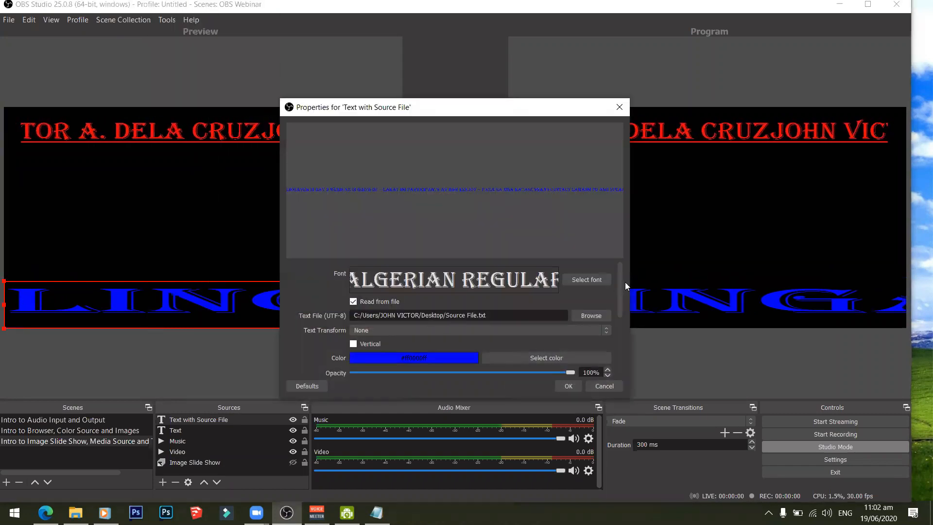
drag(624, 282, 620, 337)
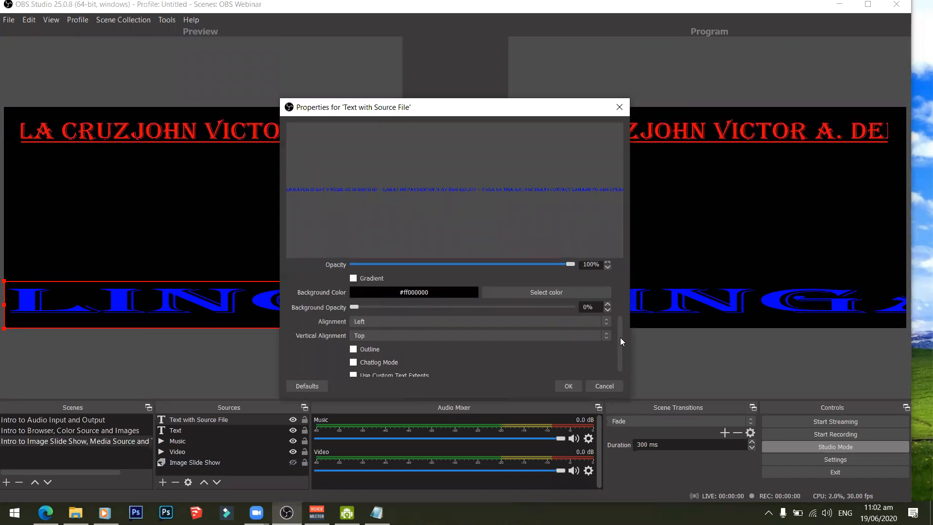
click(543, 291)
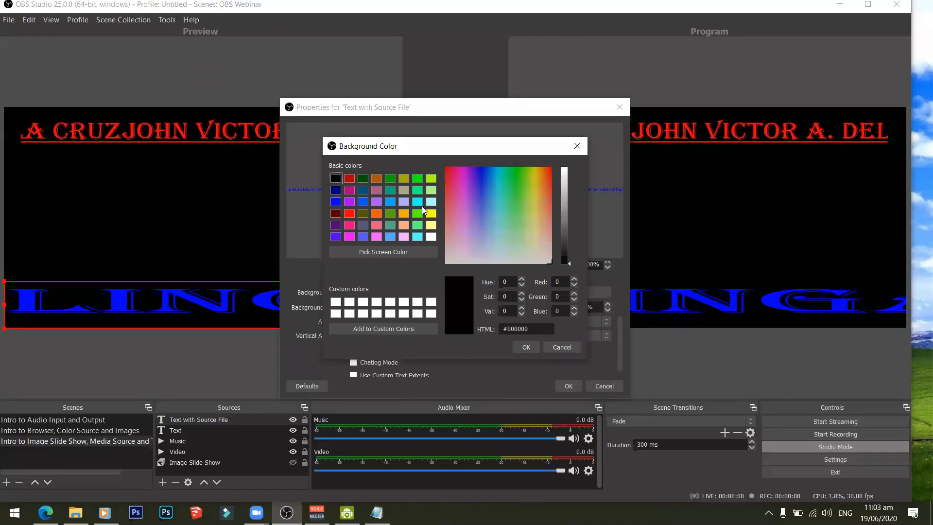
click(431, 238)
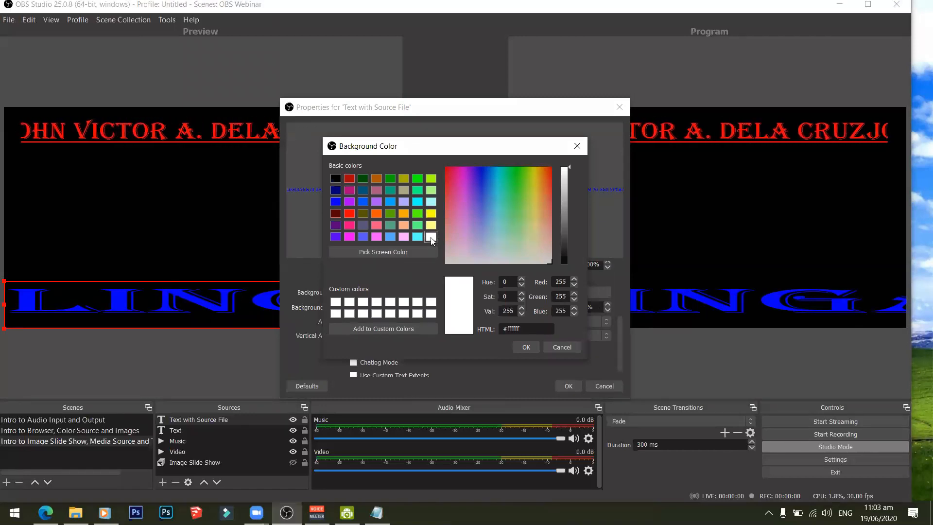
click(523, 345)
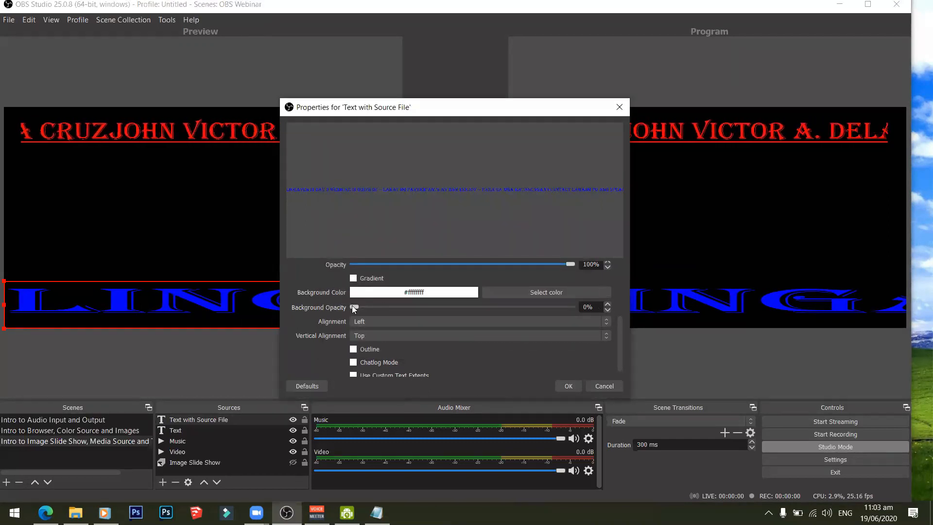
drag(352, 305, 618, 308)
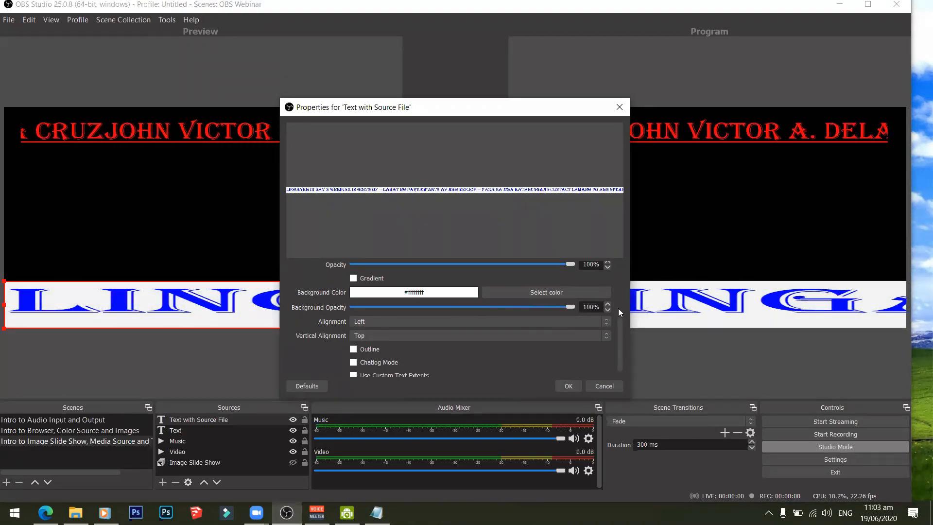
click(572, 385)
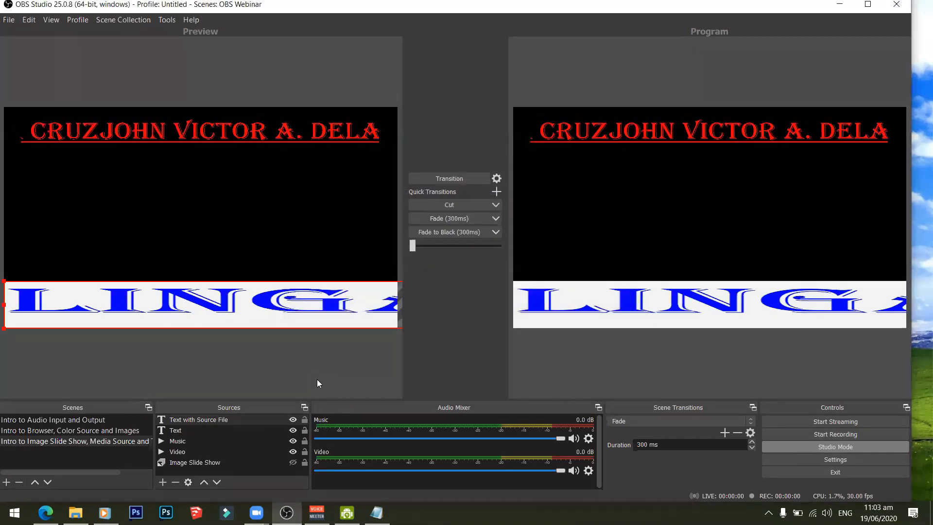
Add a Scroll filter to the Text with Source File source and set its horizontal speed to 224.
right_click(220, 419)
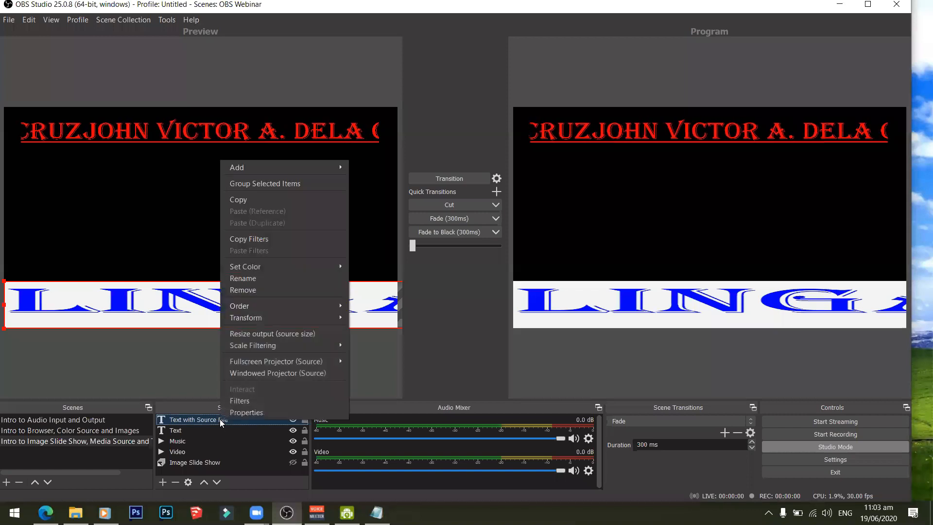
click(250, 401)
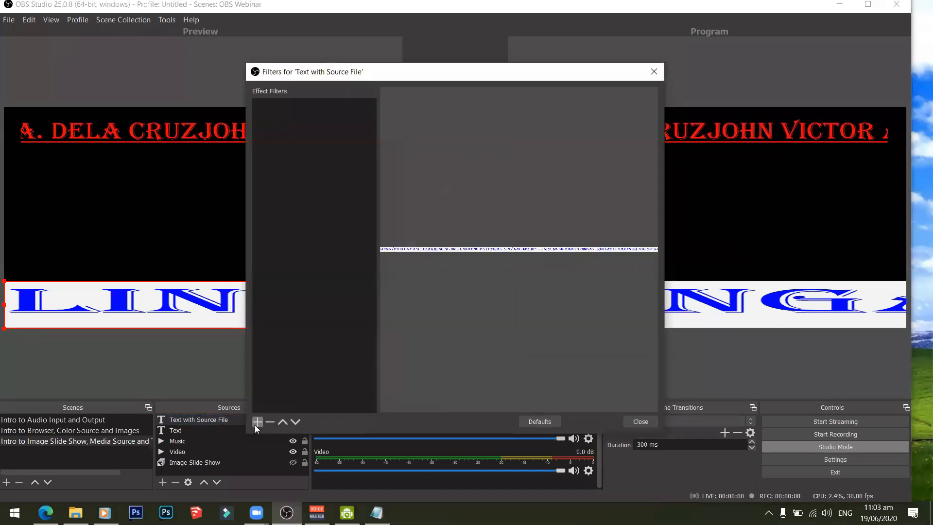
click(257, 421)
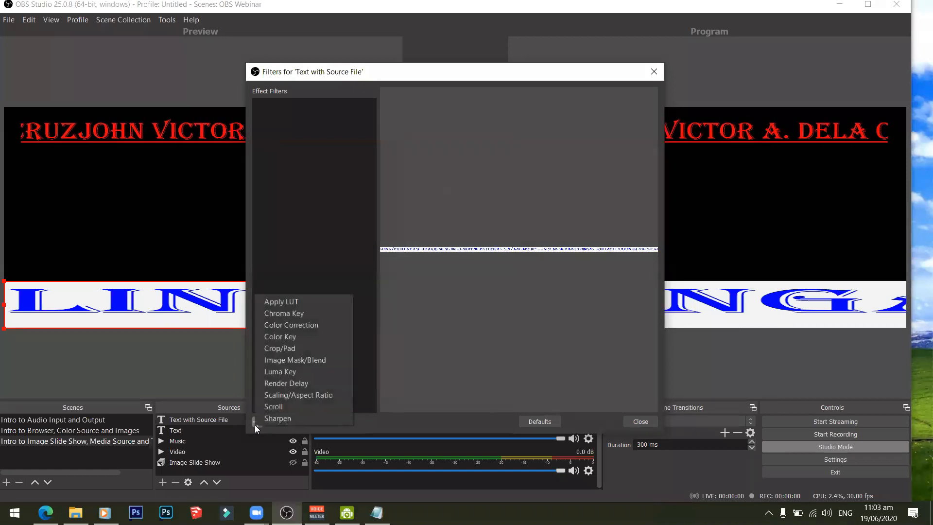
click(284, 406)
click(435, 268)
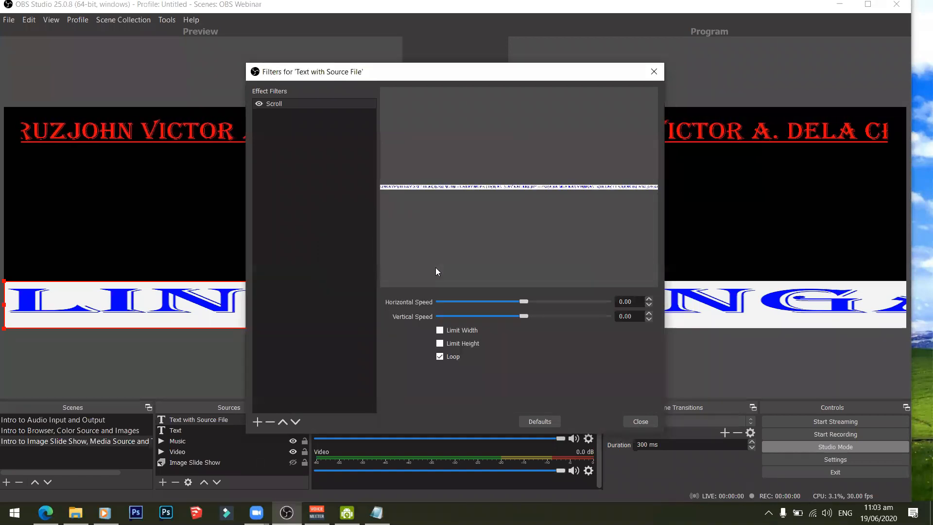
drag(524, 300, 561, 302)
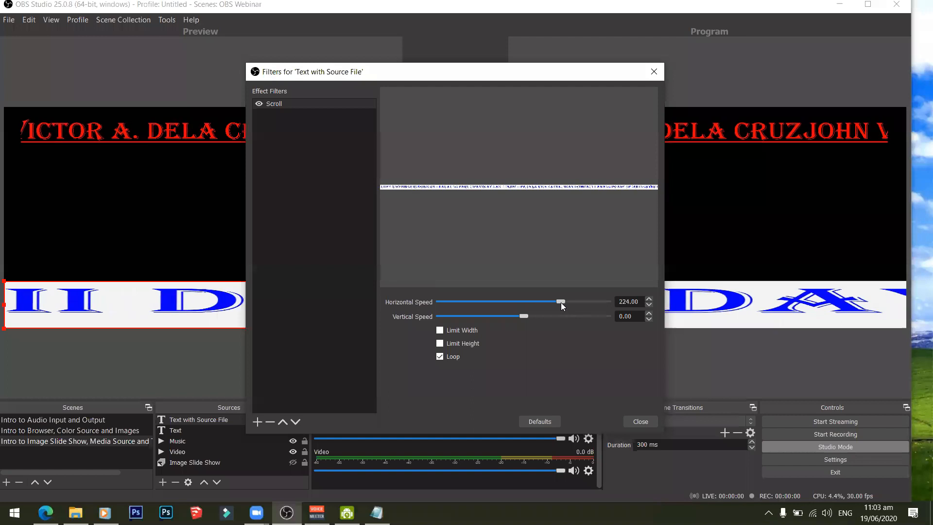
click(637, 422)
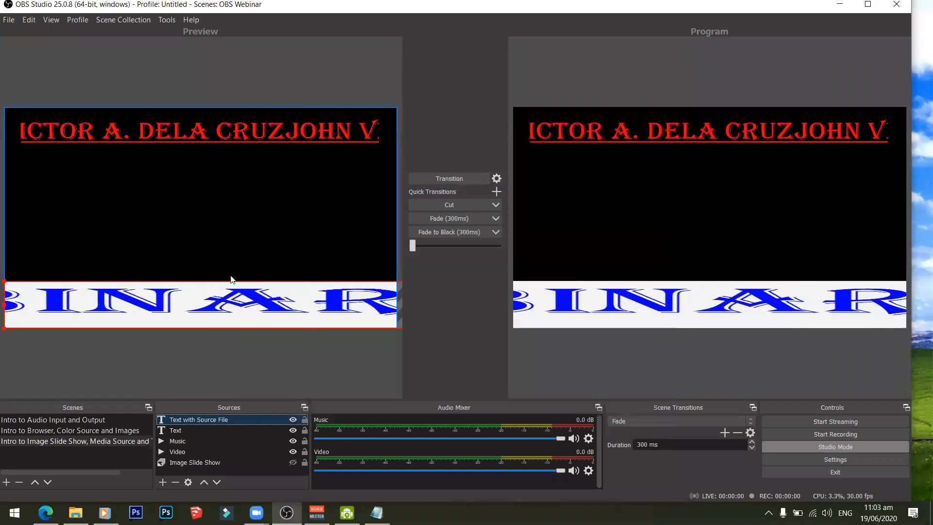
click(205, 270)
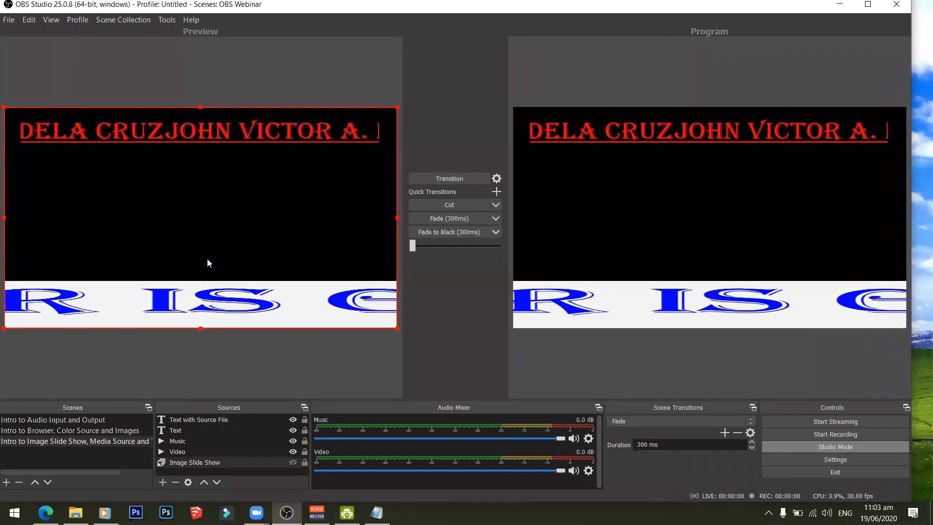
click(197, 421)
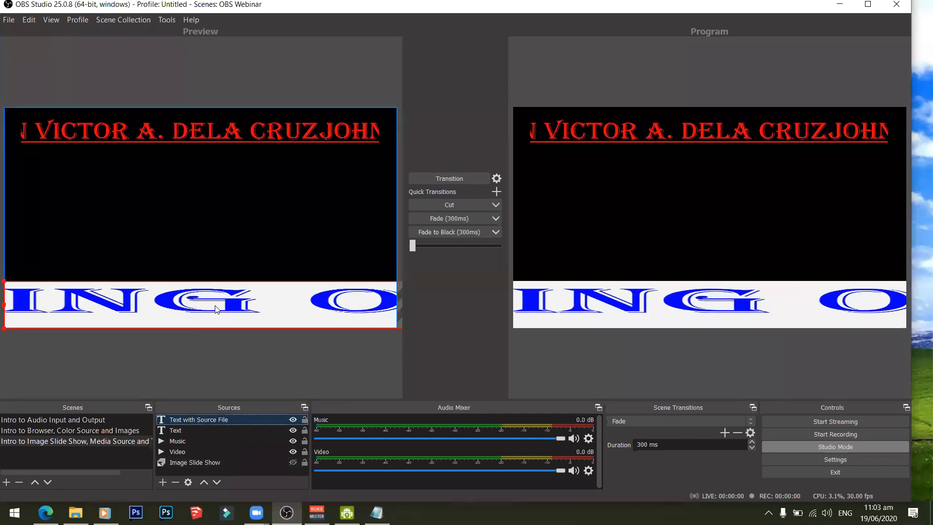
click(216, 309)
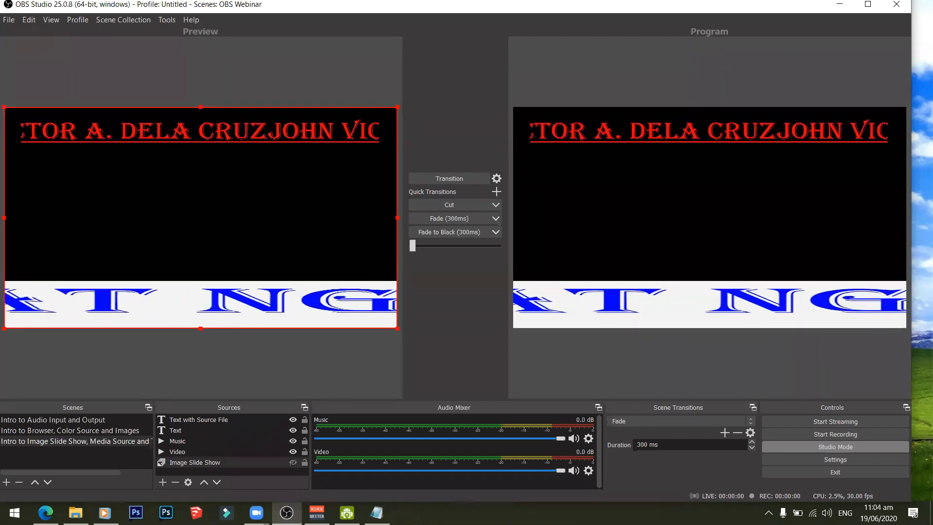
Switch to Source File.txt in Notepad, replace "DAY 3 WEBINAR IS GOING ON" with "WEBINAR IS OVER", save the file and minimize it.
mouse_move(376, 512)
click(391, 445)
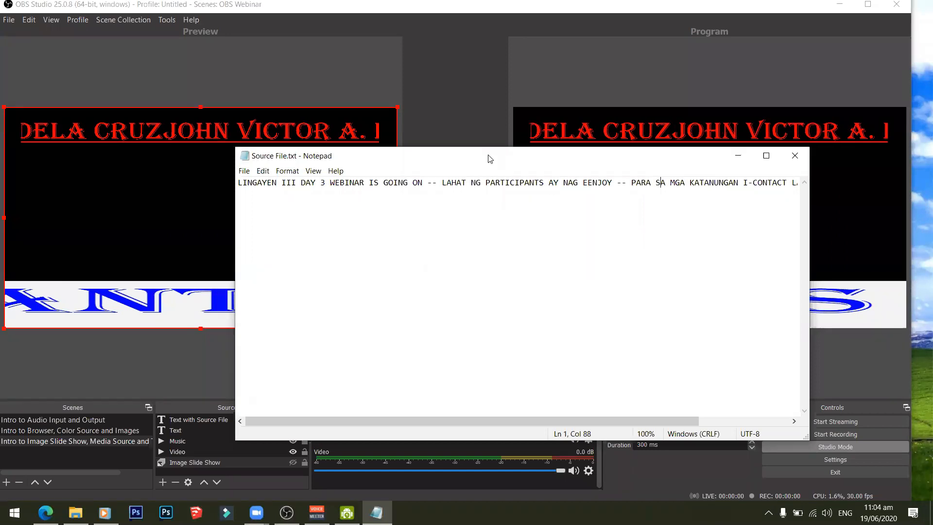
drag(490, 159, 563, 193)
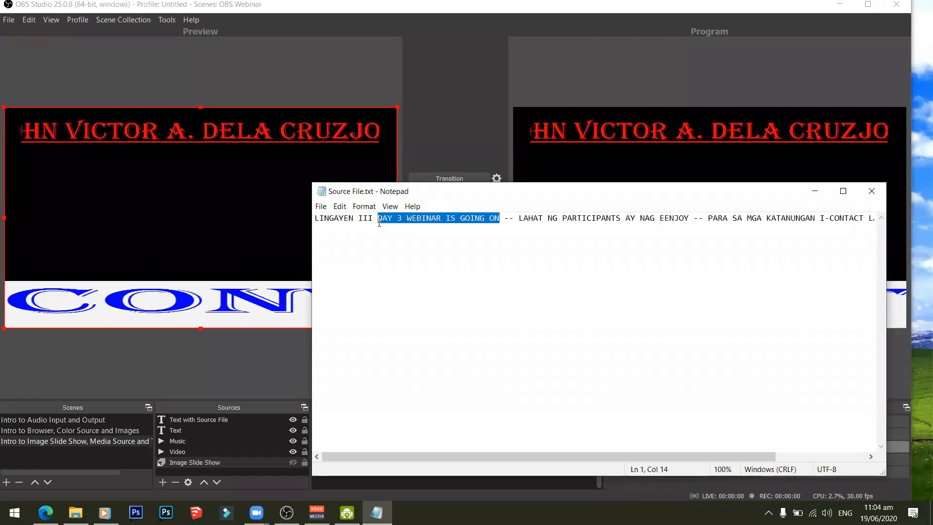
text(WEB)
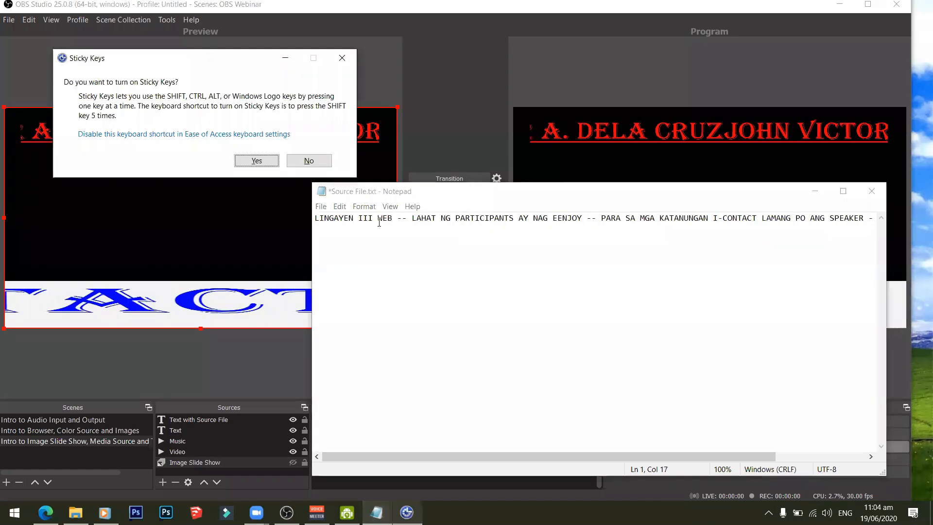
click(322, 161)
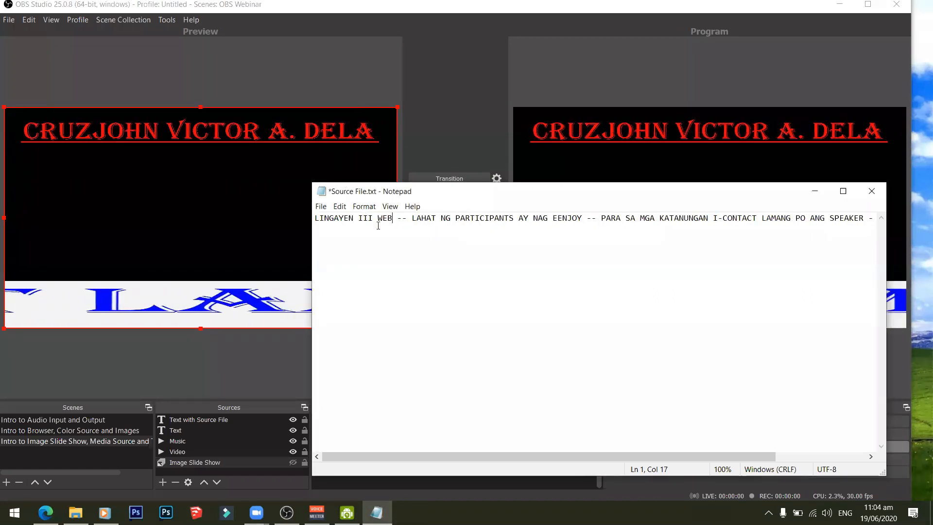
text(INAR IS OV)
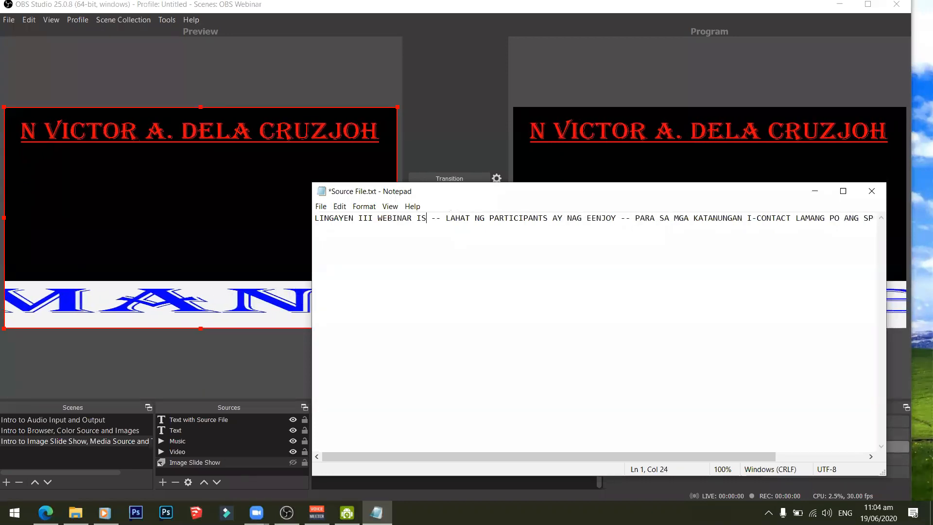
text(E)
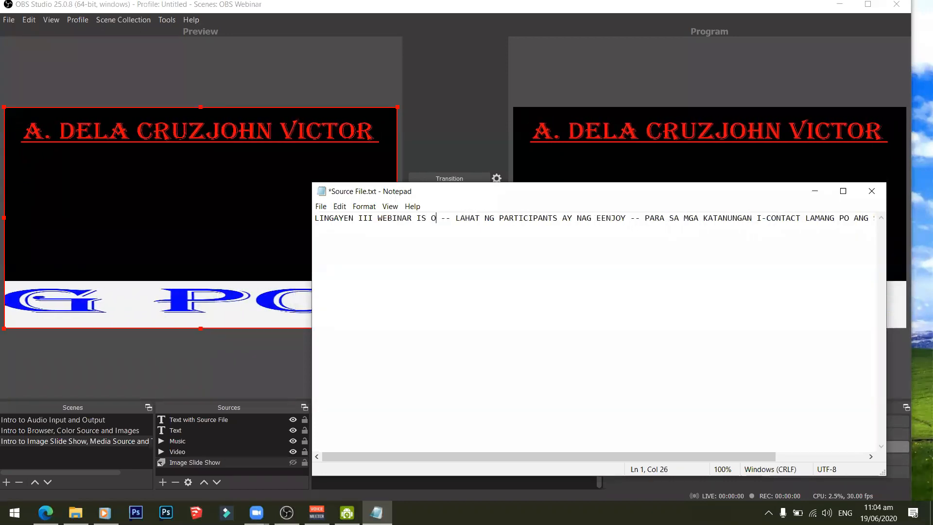
text(R)
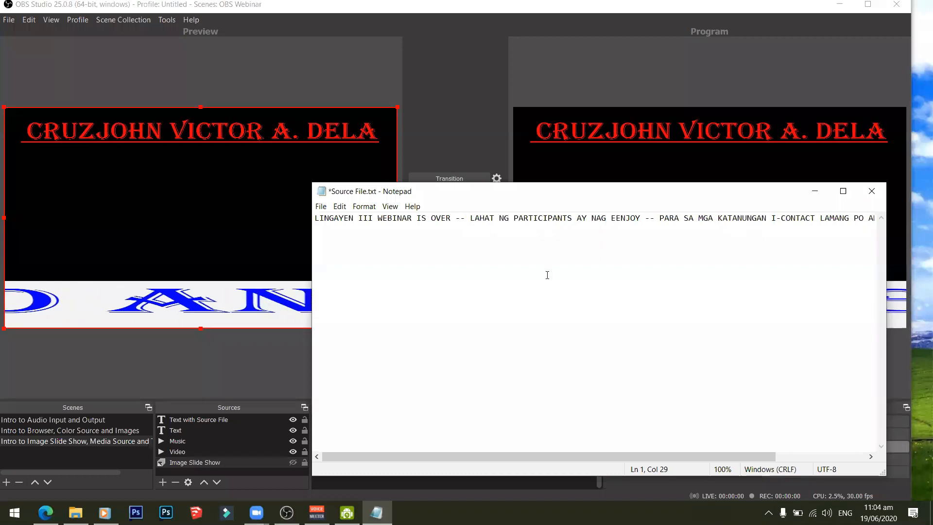
click(320, 206)
click(345, 257)
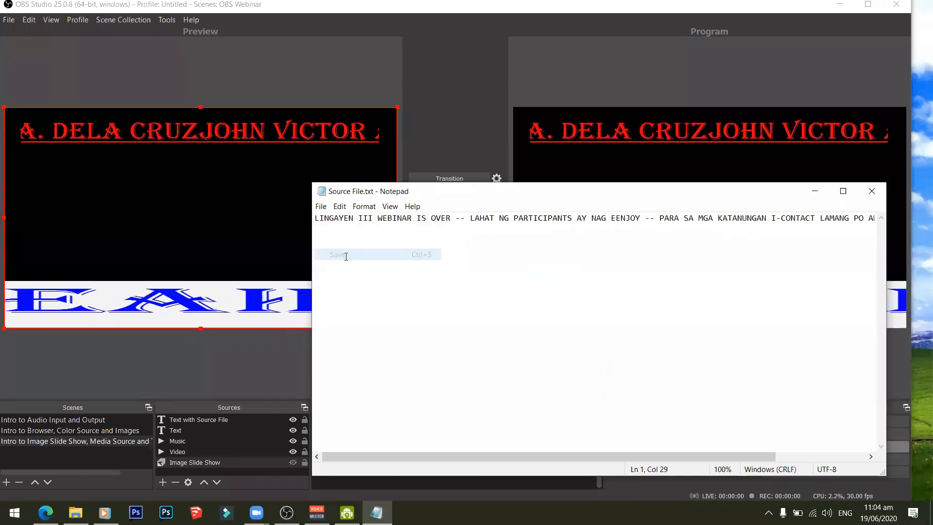
click(814, 190)
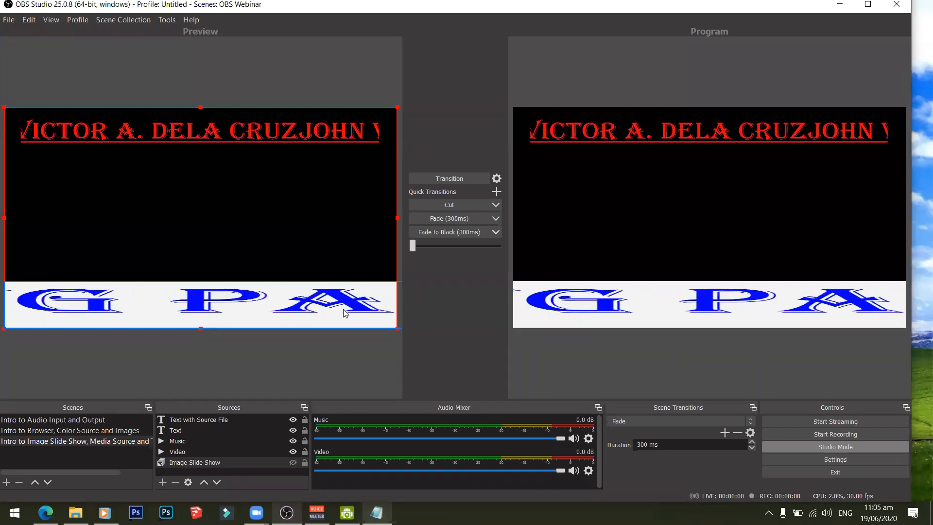
Make the Image Slide Show source visible again in the current scene.
click(323, 381)
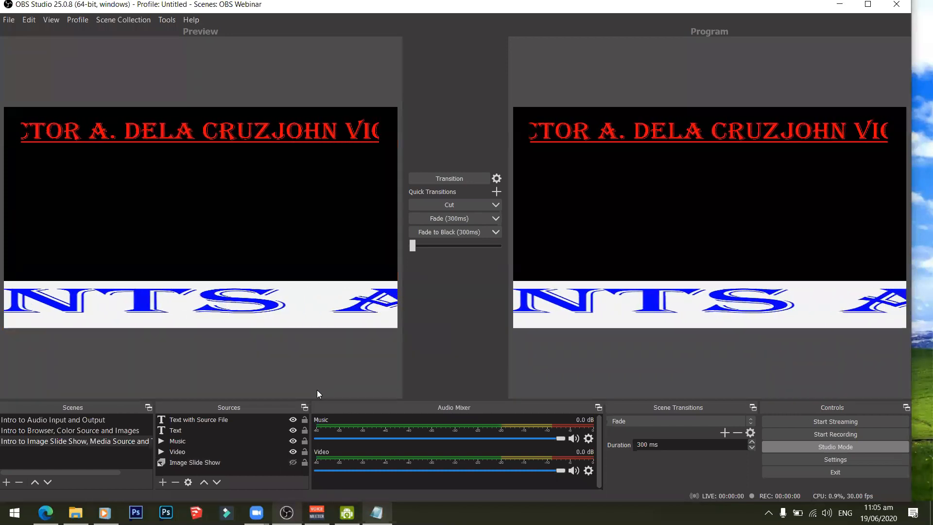
click(292, 462)
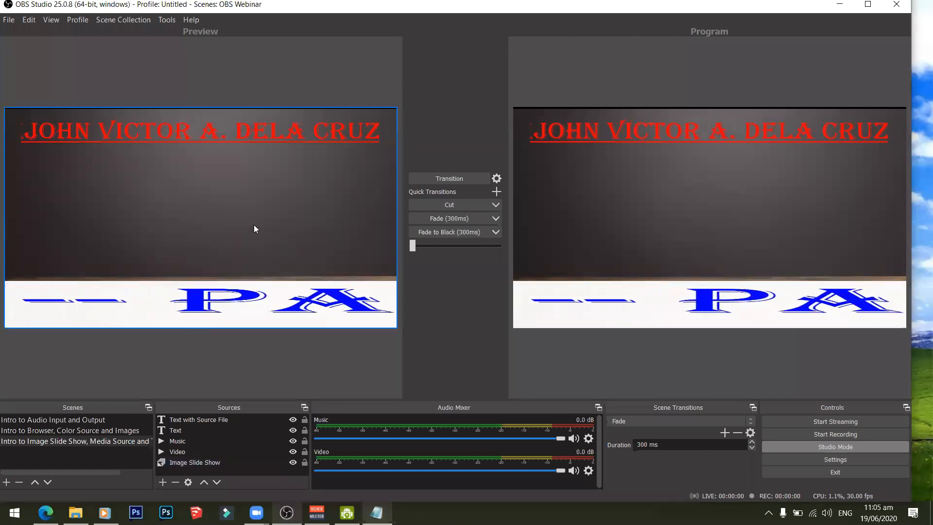
Shrink the scrolling announcement banner to a thinner strip and realign it with the canvas's lower-left corner.
click(185, 293)
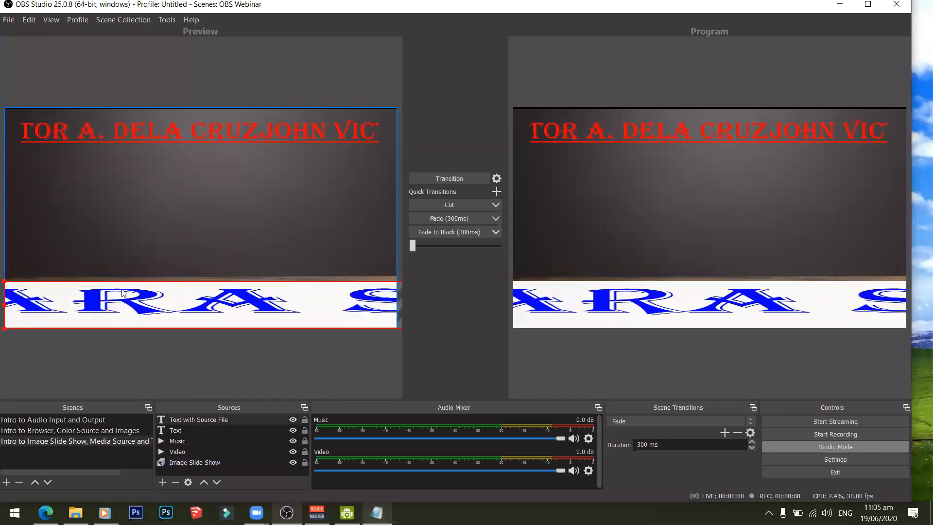
drag(51, 286, 274, 300)
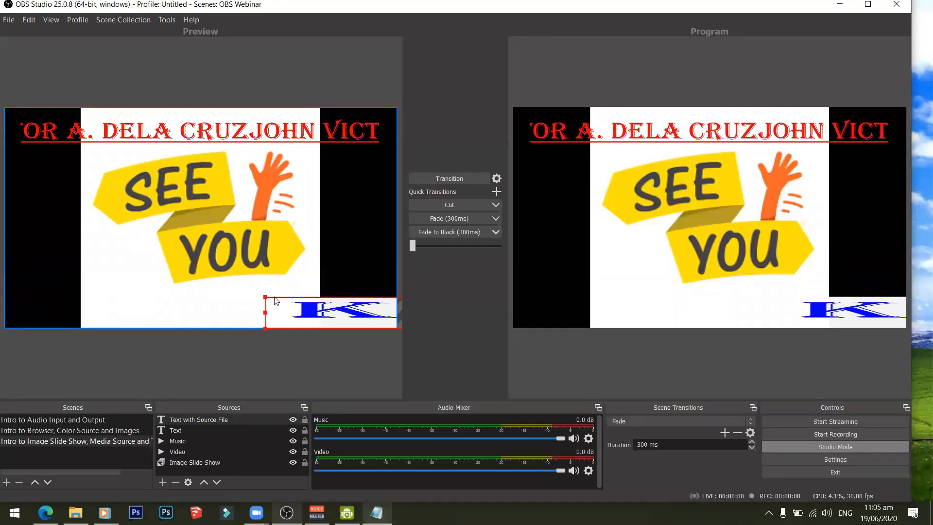
drag(211, 285, 48, 306)
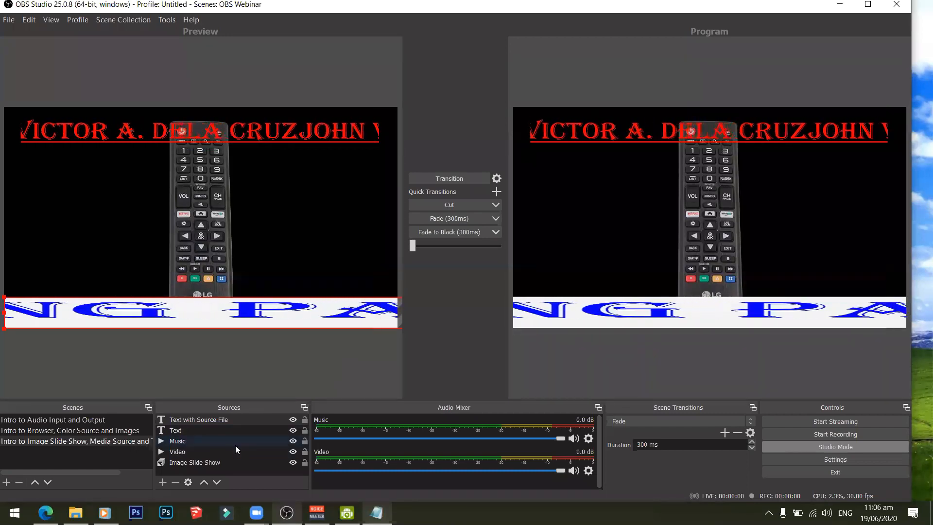
click(162, 482)
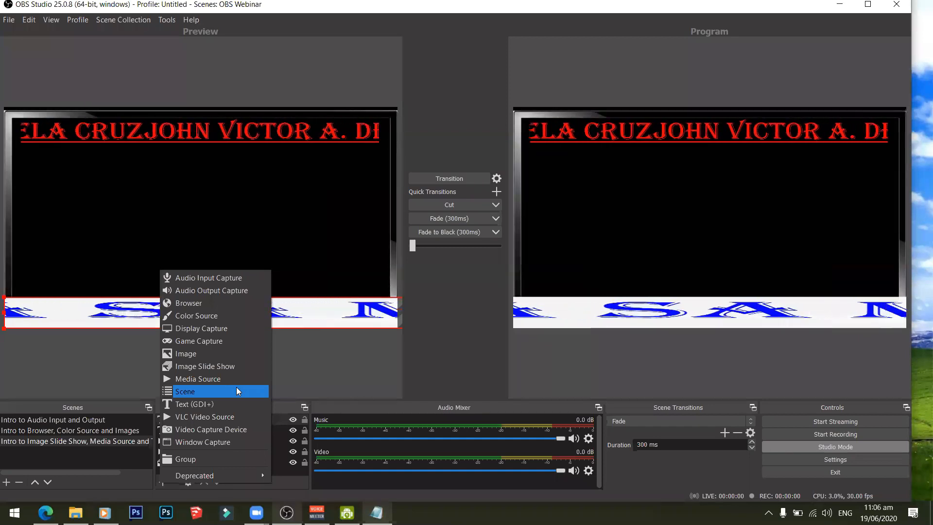
click(20, 463)
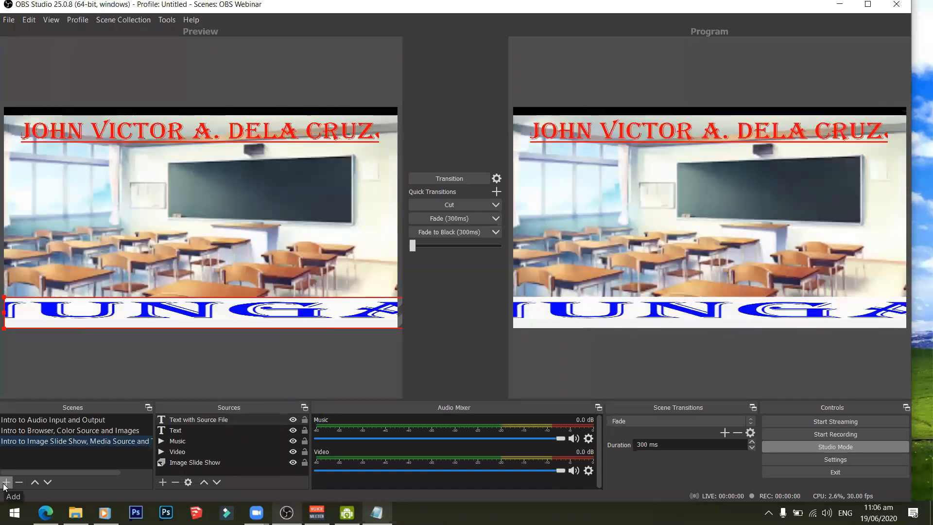
Add a new scene named "Intro to Display Capture, Windows Capture and Video Capturing Device".
click(6, 483)
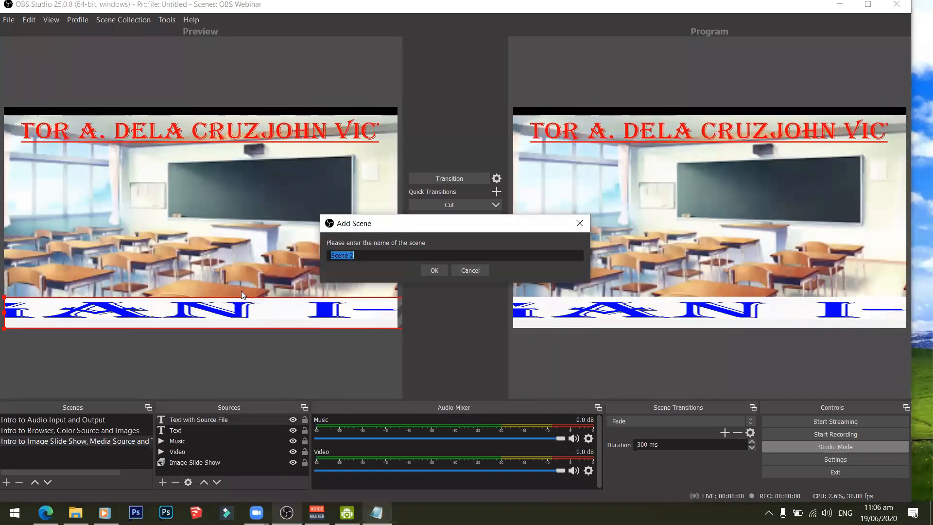
text(iNTRO)
key(BackSpace)
key(BackSpace)
key(BackSpace)
key(BackSpace)
key(BackSpace)
text(Intro)
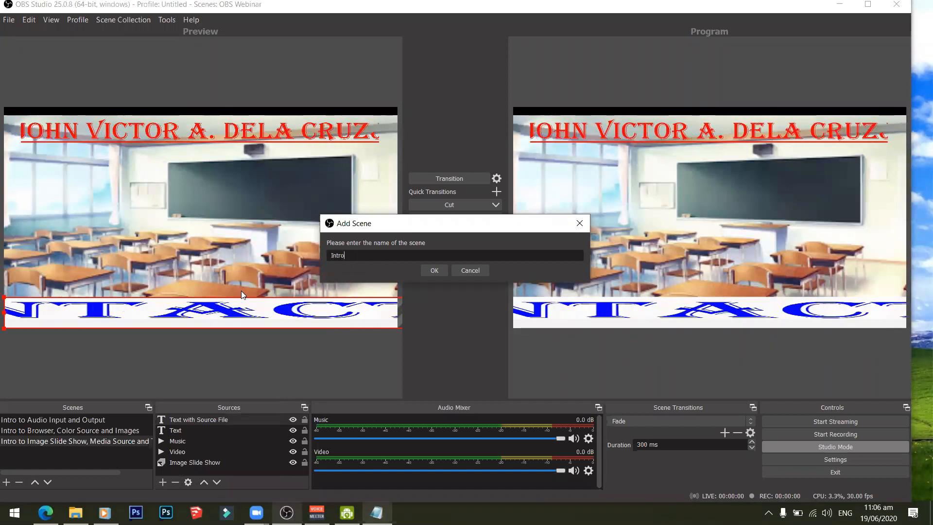
text( to)
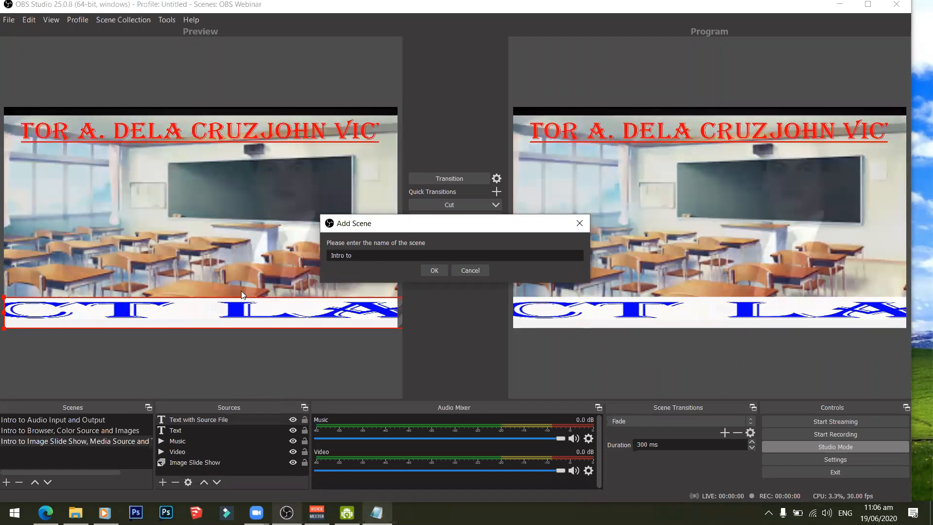
text( Display Cp)
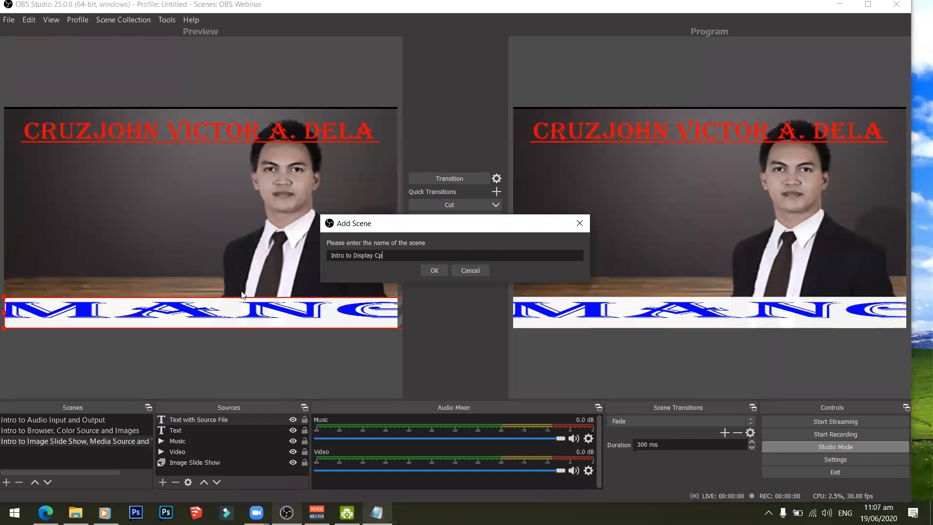
key(BackSpace)
text(apt)
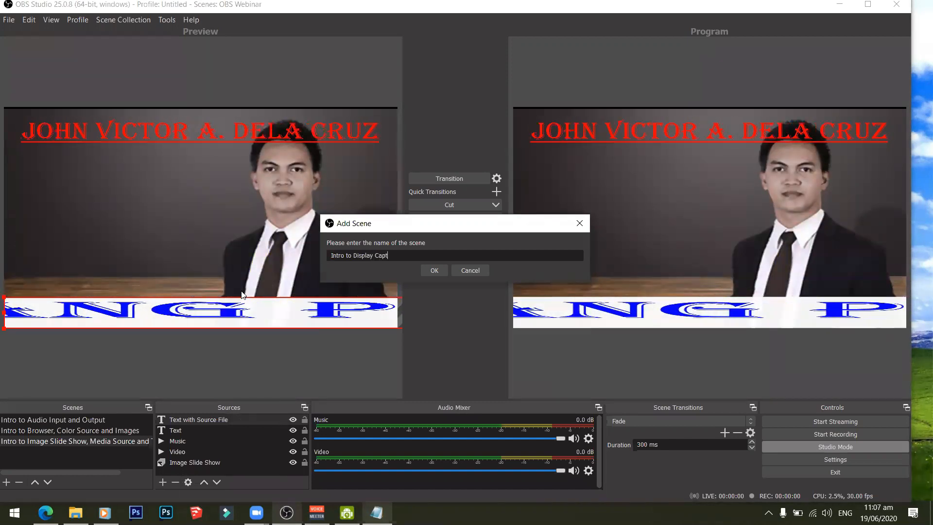
text(ure,)
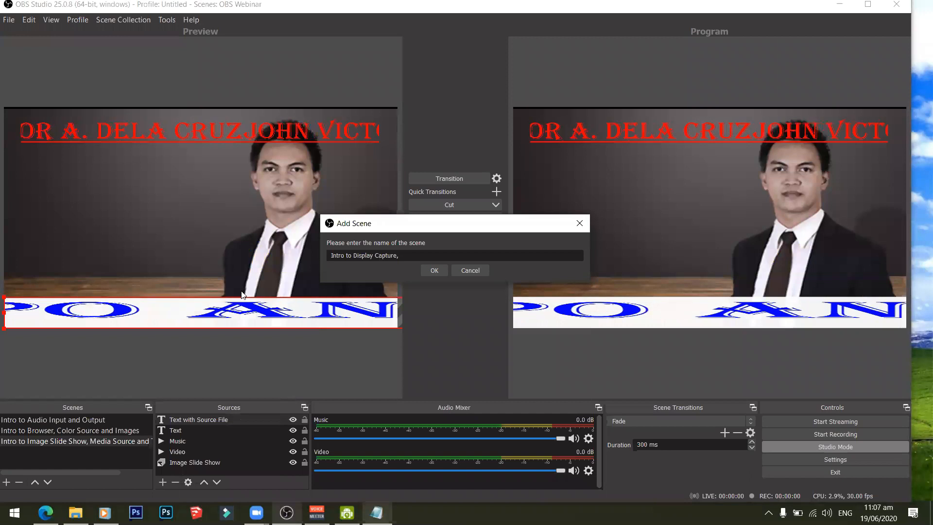
text( Windows )
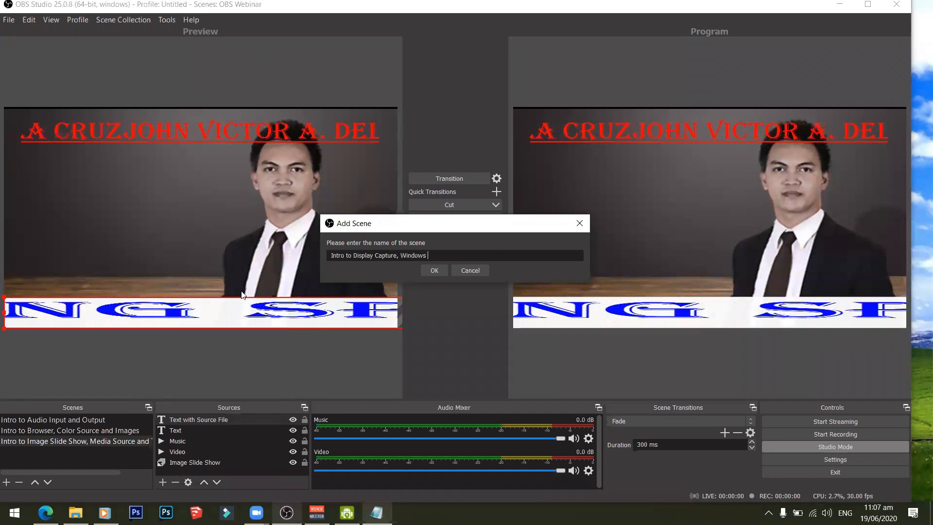
text(Capture)
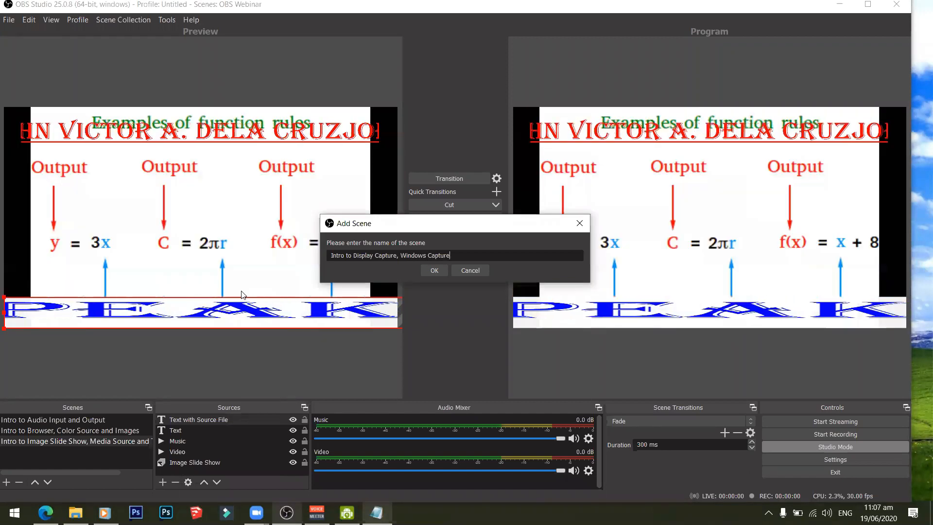
text( and Video C)
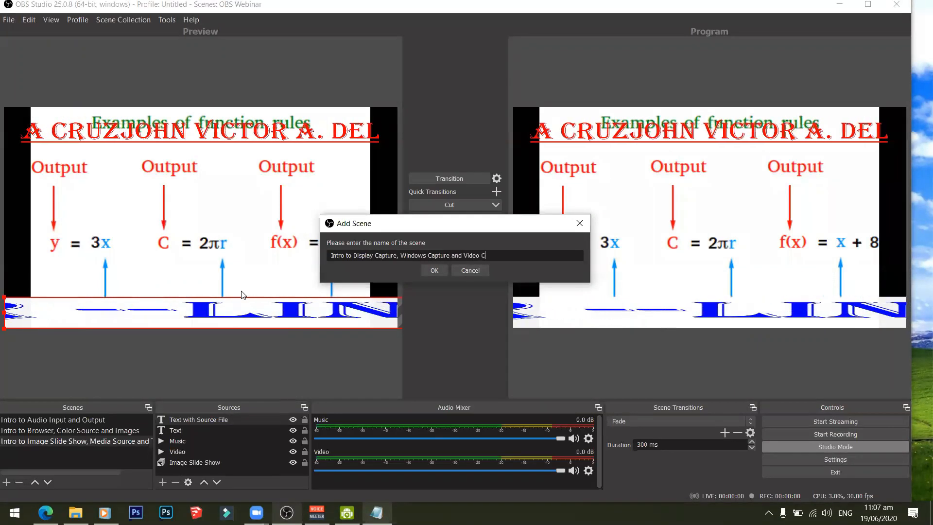
text(apturin)
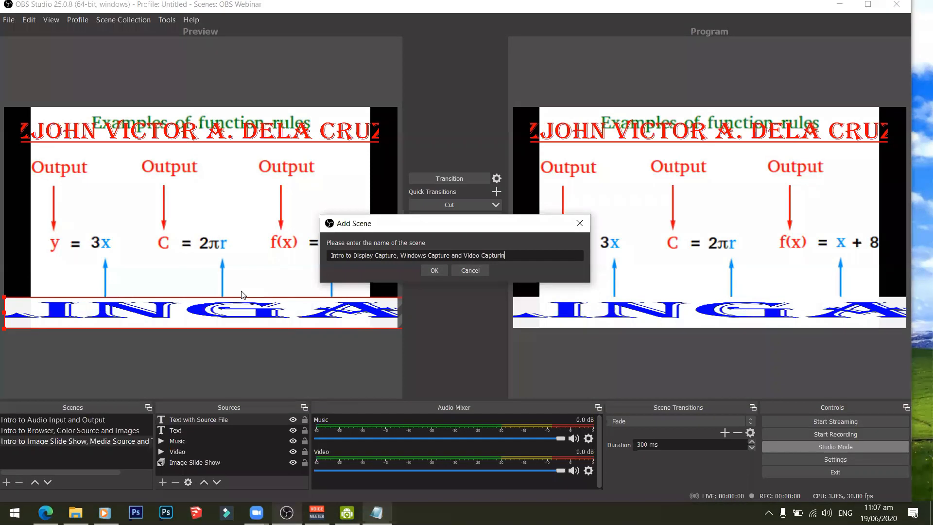
text(g Device)
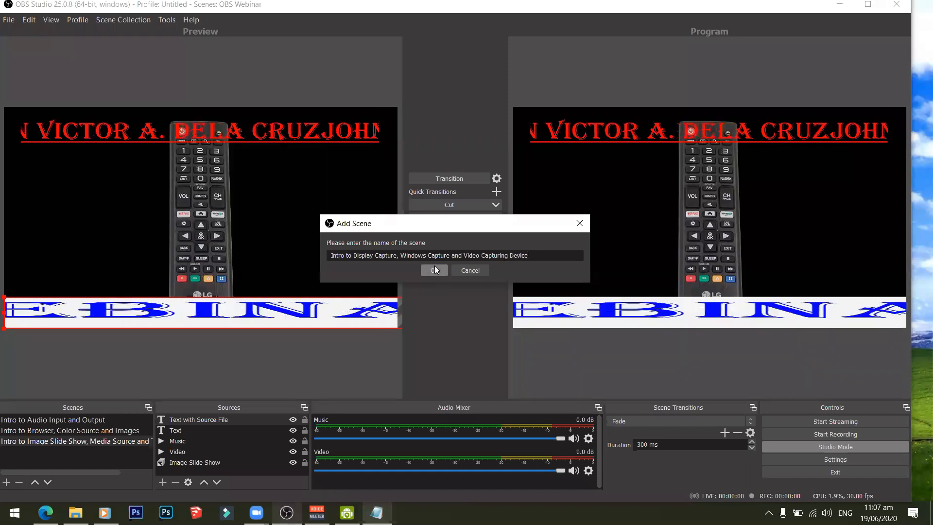
click(429, 272)
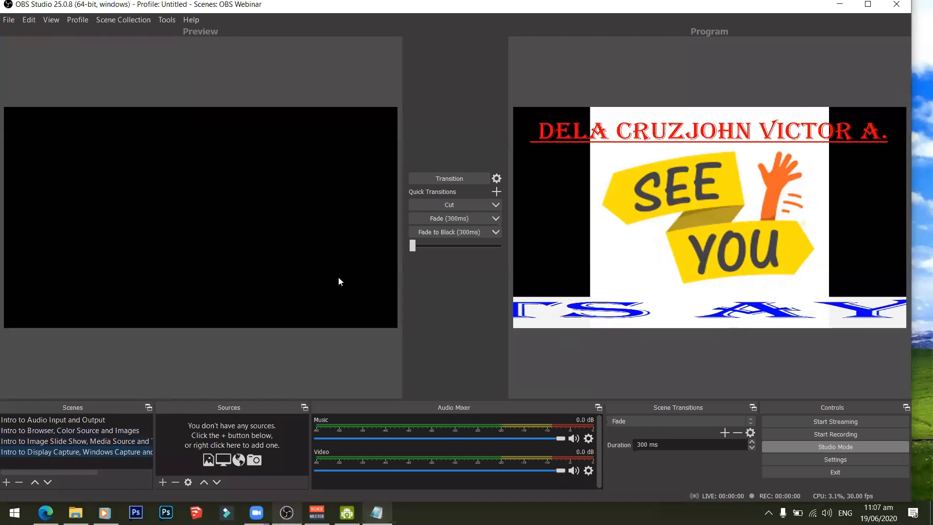
Transition the new empty scene from the preview to the program output and keep it selected.
click(424, 180)
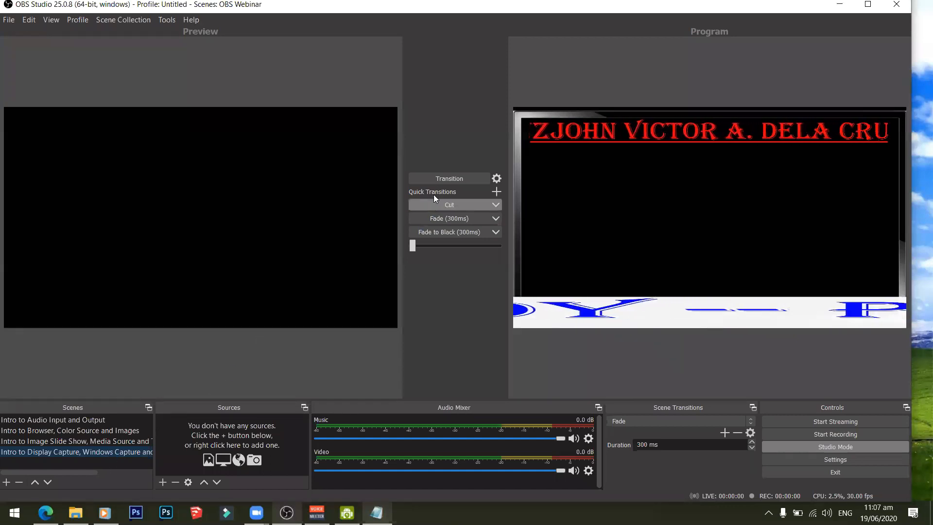
click(434, 179)
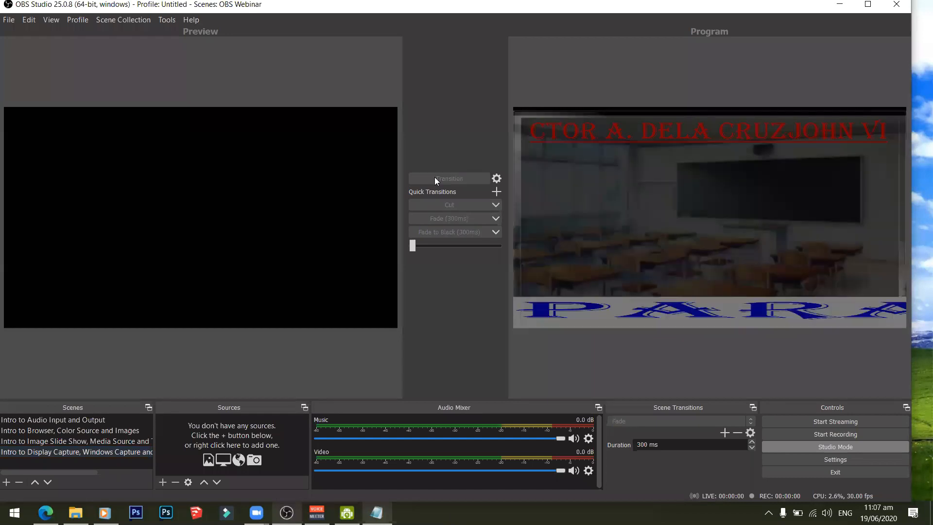
click(76, 453)
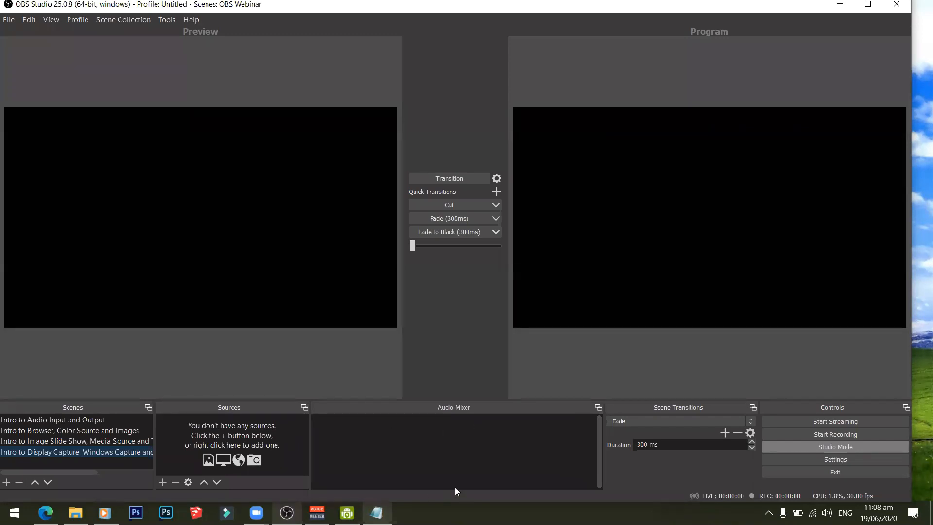
Add a Display Capture source showing Display 1: 1920x1080 @ 0,0 and test it by narrowing and re-widening the OBS window.
click(162, 482)
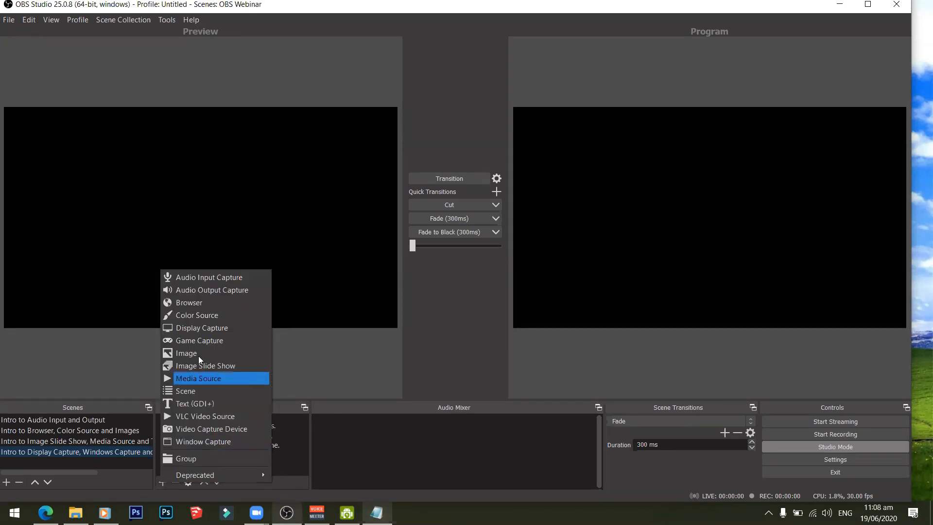
click(197, 331)
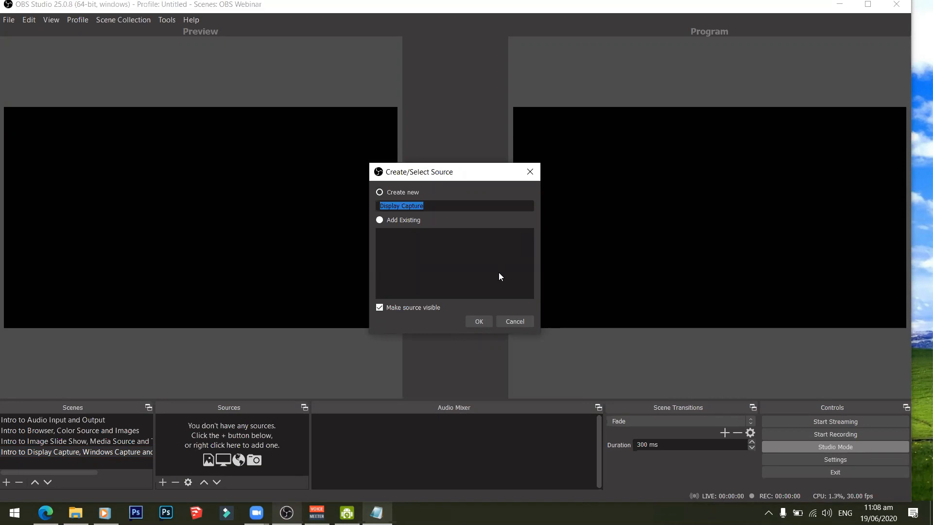
click(477, 321)
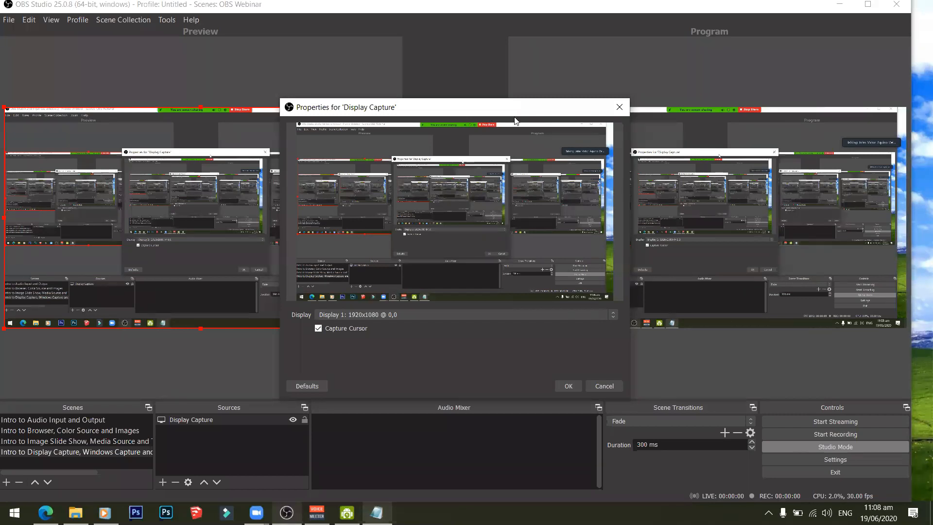
drag(516, 119, 607, 97)
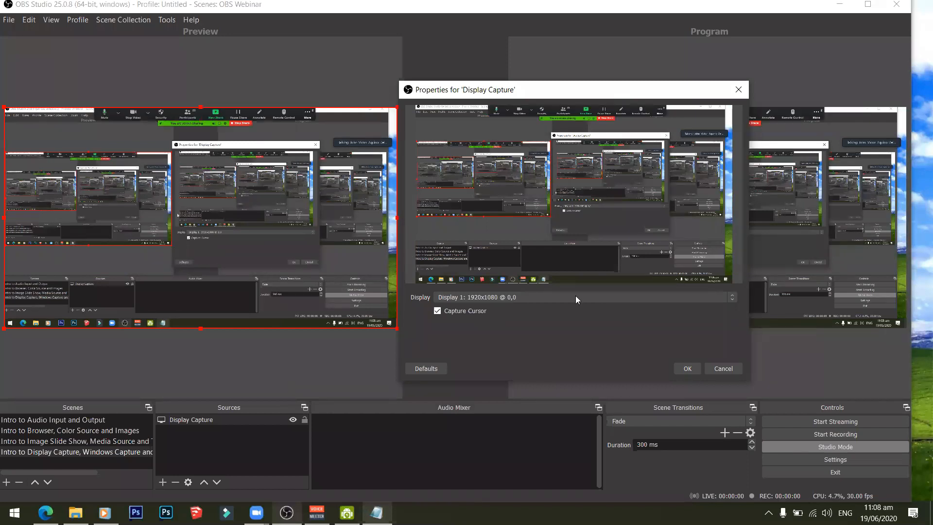
click(682, 365)
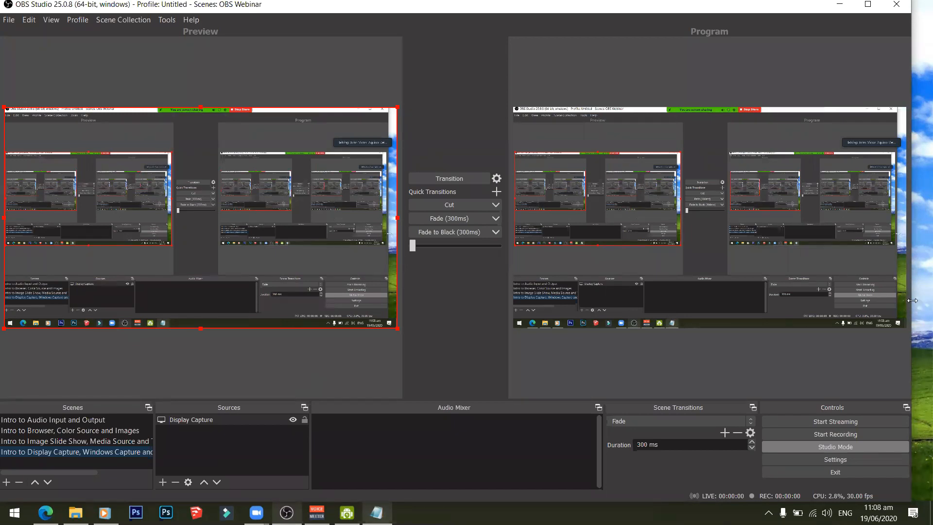
drag(912, 300, 682, 320)
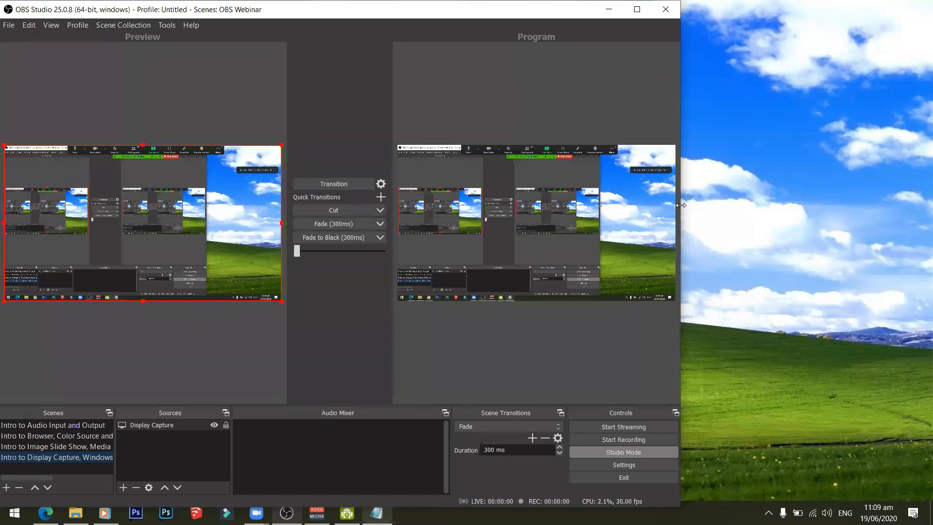
drag(680, 205, 930, 214)
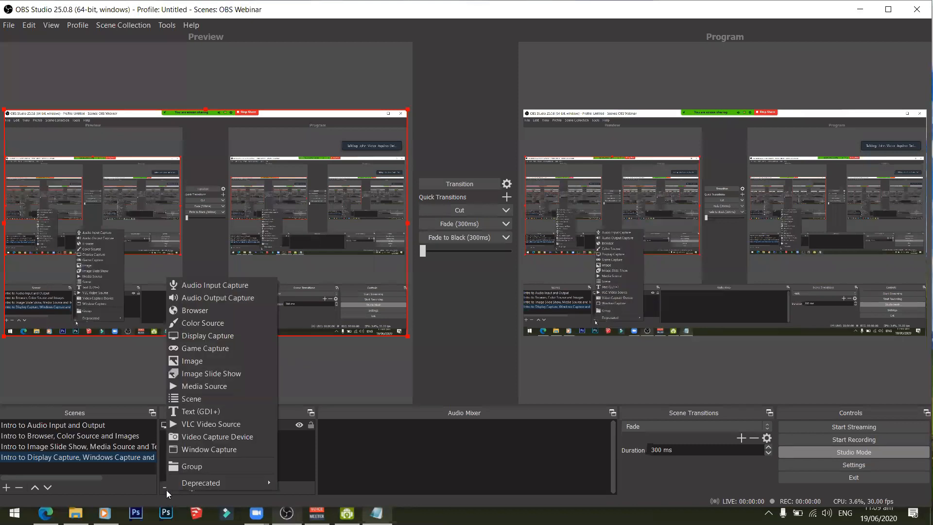
Add a Window Capture source named "MS Edge" to the current scene.
click(209, 450)
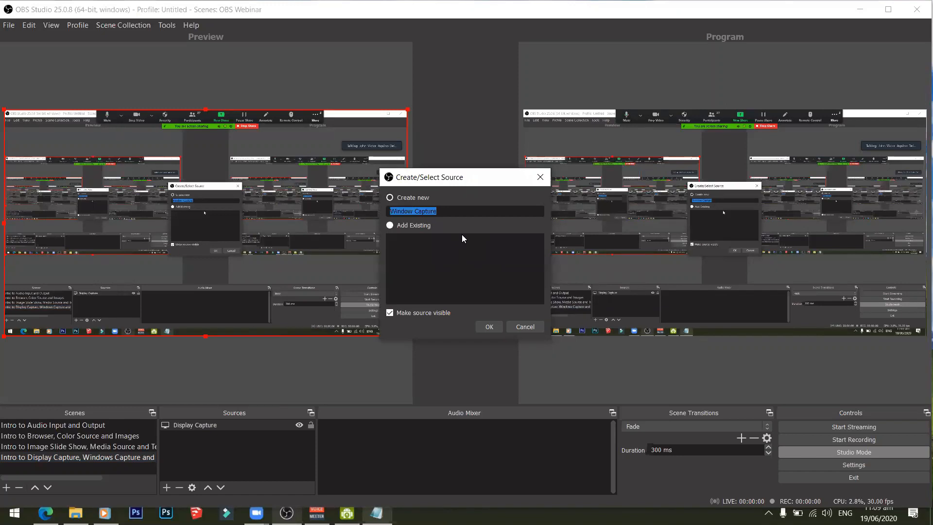
text(M)
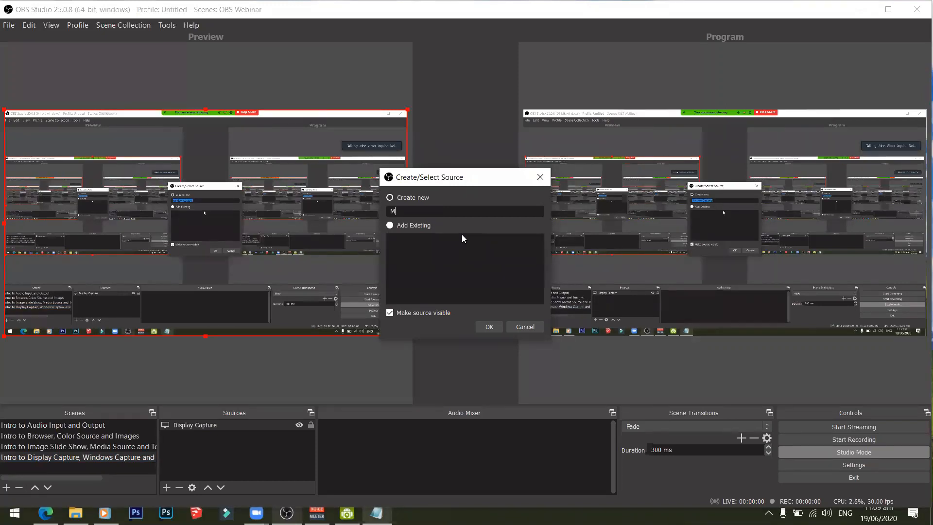
text(S Edge)
click(485, 324)
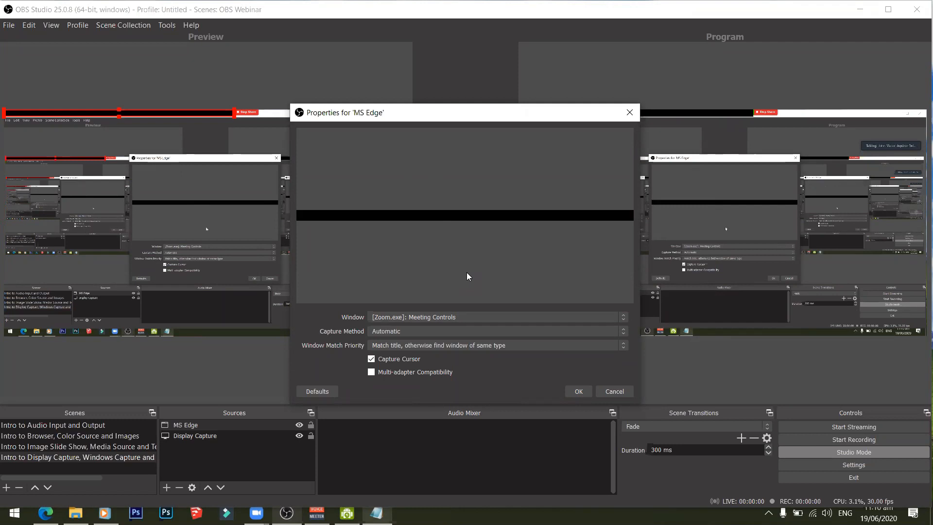
Review which windows are available for capture in the MS Edge source's properties and cancel the dialog.
click(425, 319)
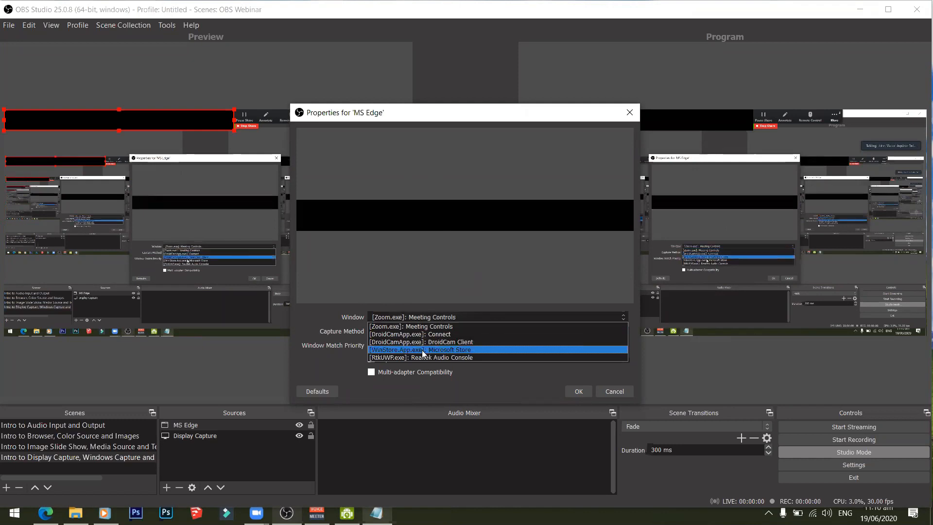
click(422, 312)
click(422, 311)
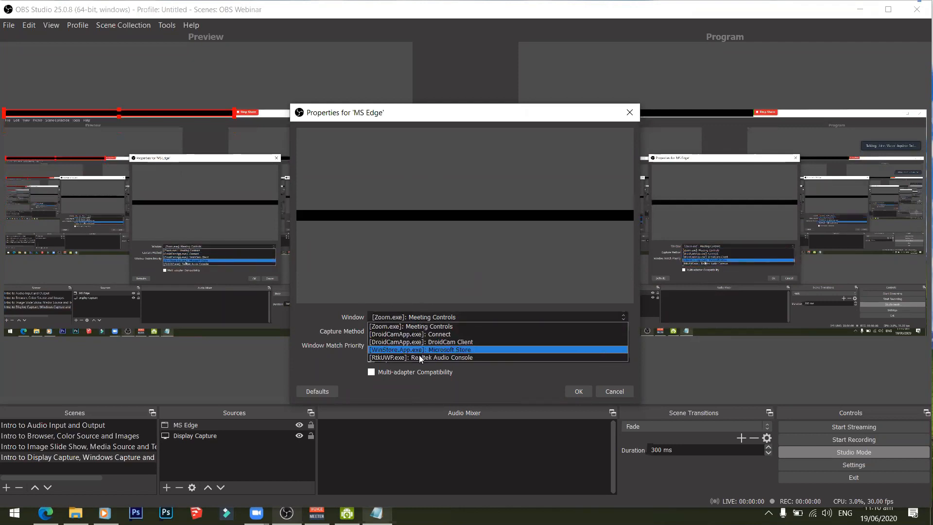
click(421, 306)
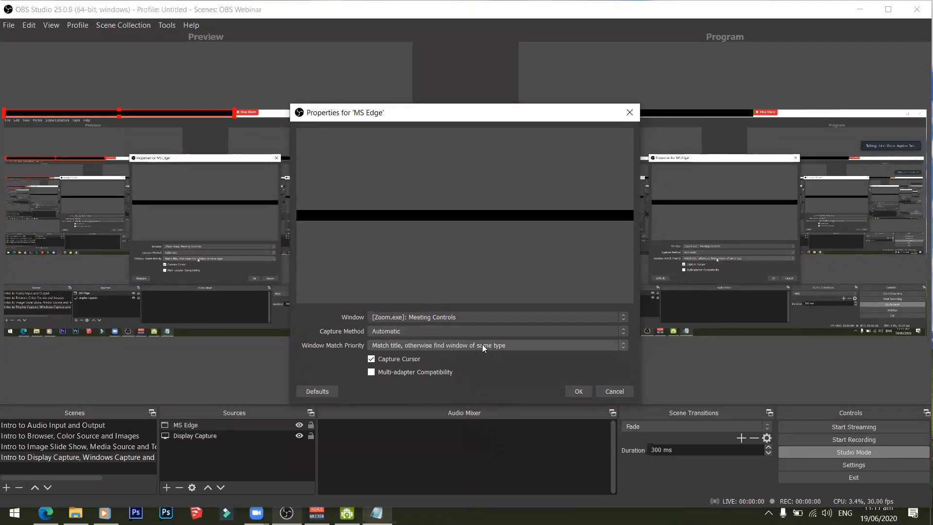
click(611, 391)
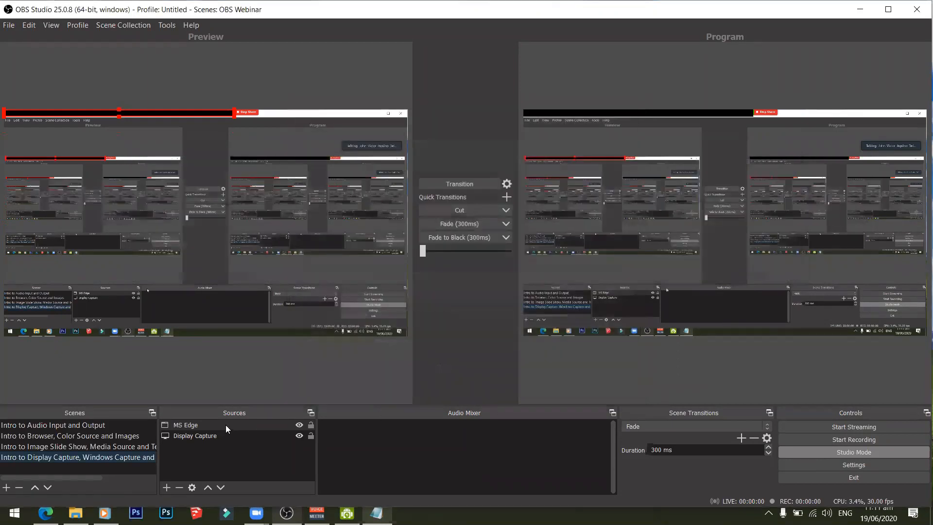
Rename the MS Edge source as "Control Panel".
right_click(214, 425)
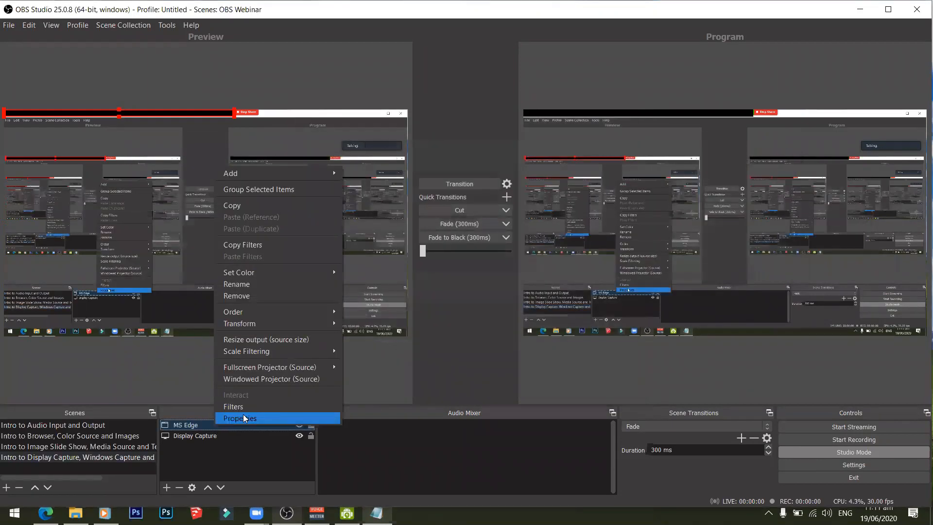
click(185, 426)
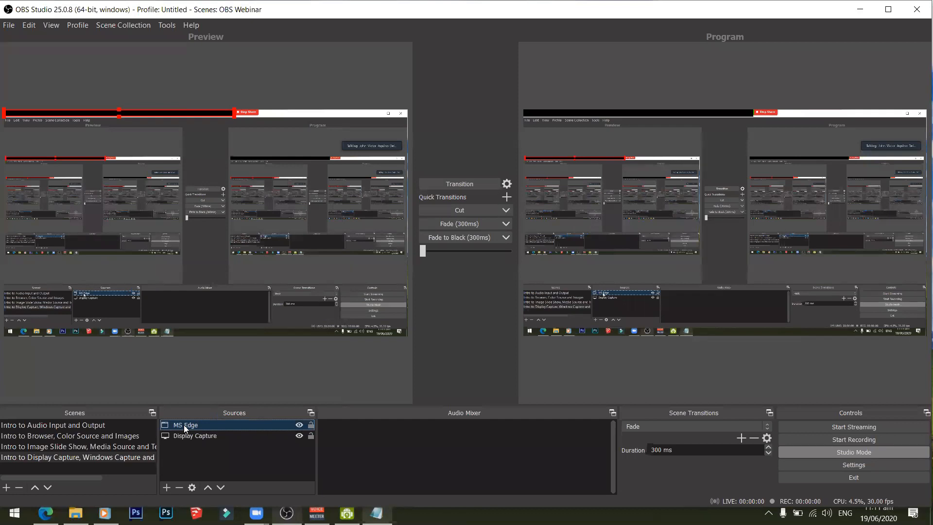
right_click(183, 425)
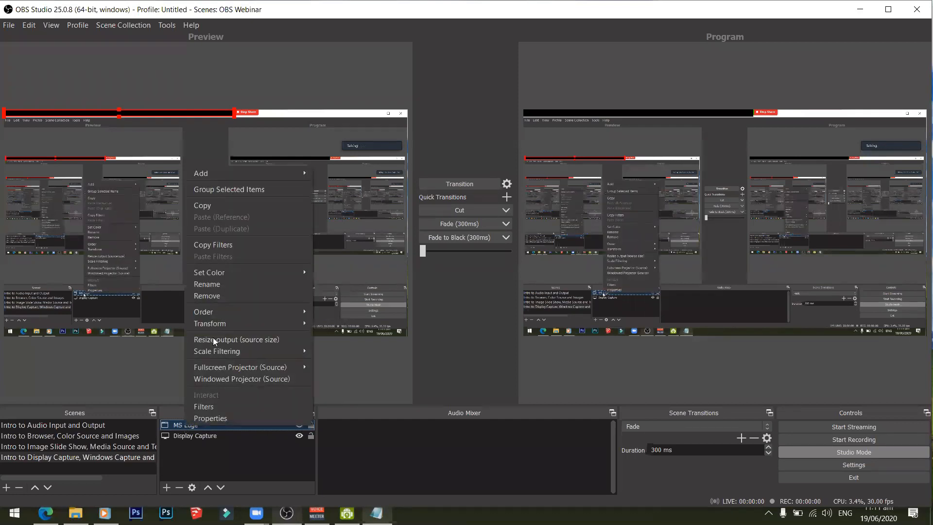
click(228, 287)
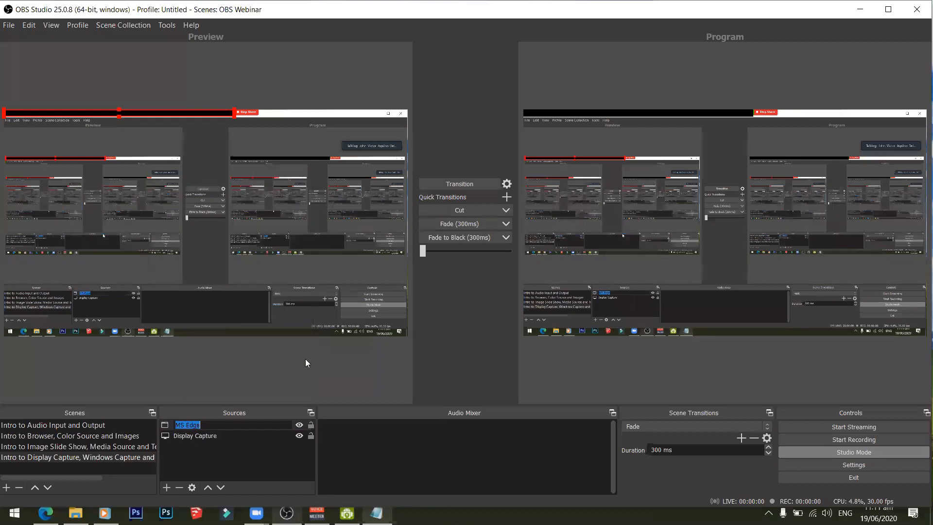
text(Control Pane)
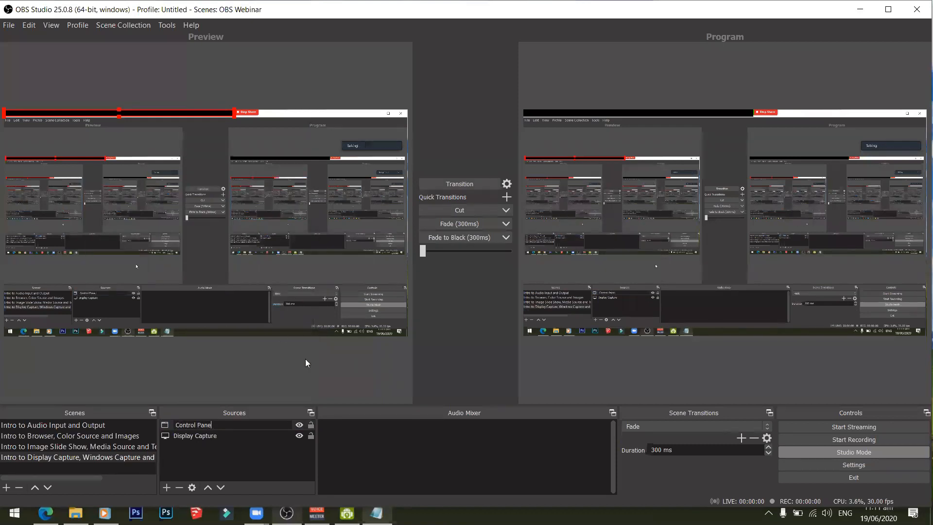
text(l)
key(Return)
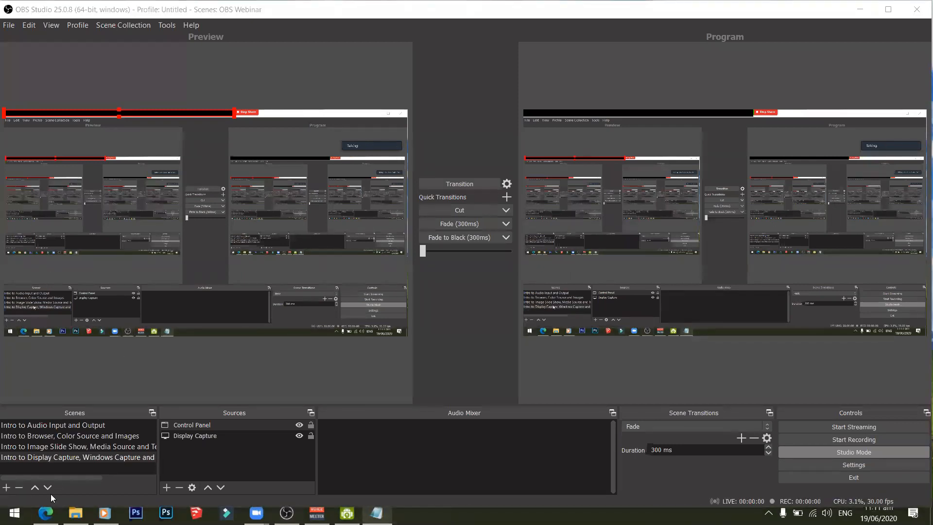
Search Windows for "control panel" and open the Control Panel app.
mouse_move(45, 512)
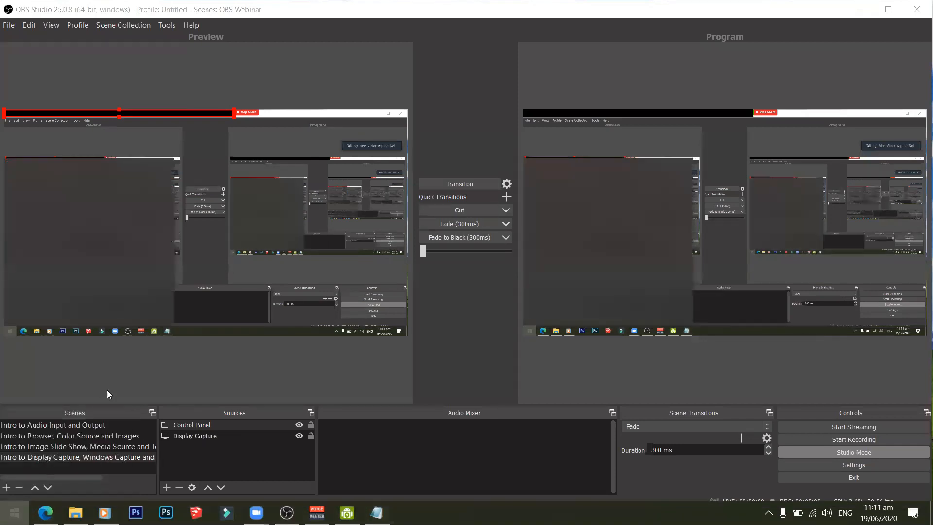
key(super)
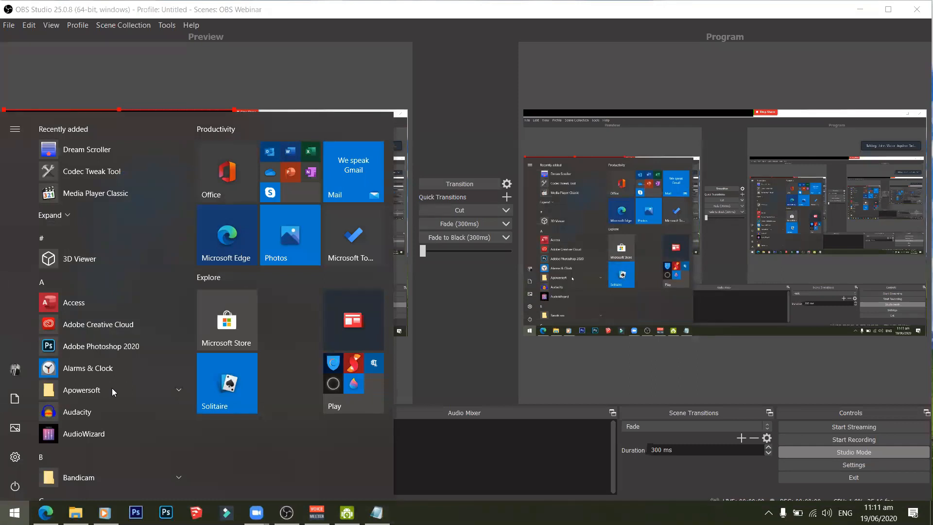
key(super)
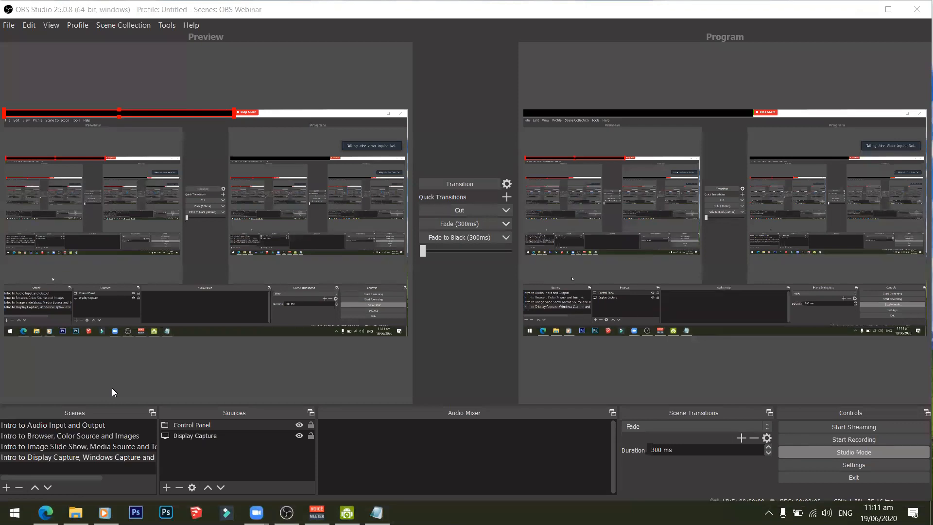
key(super)
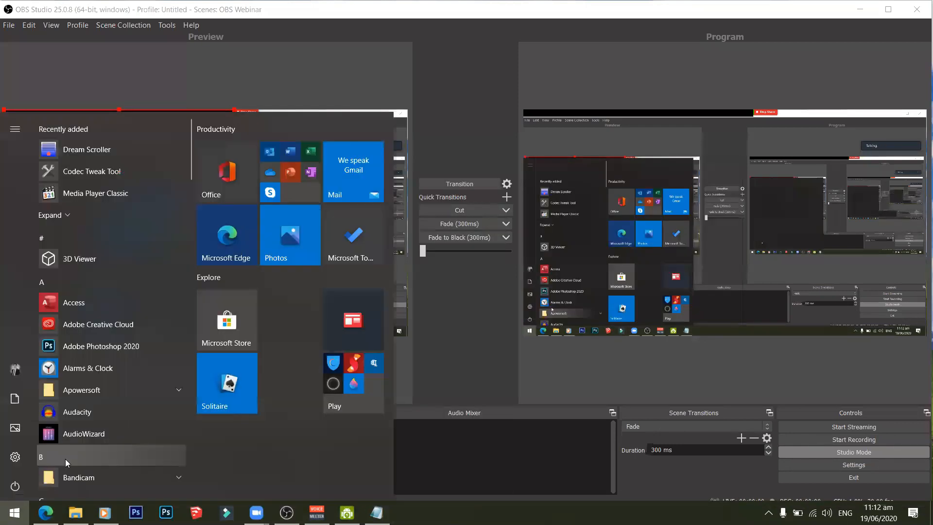
key(super)
key(super)
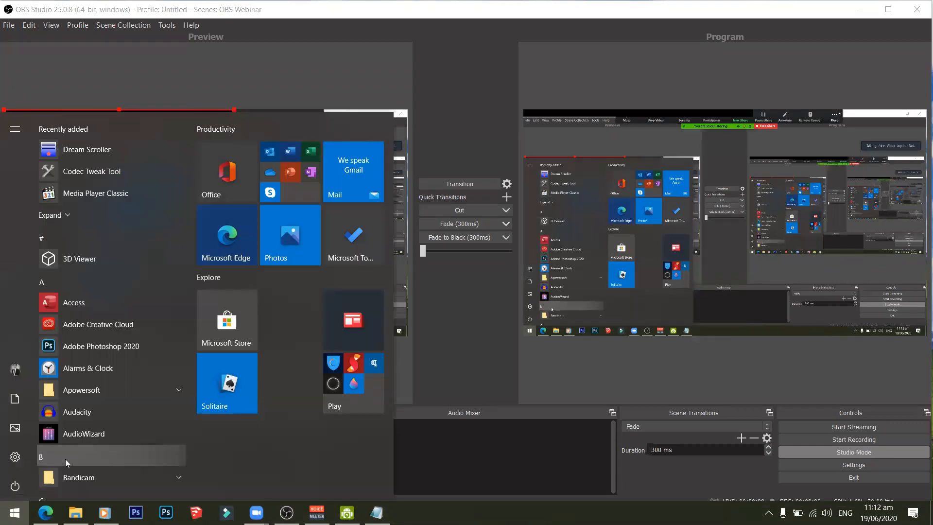
text(control)
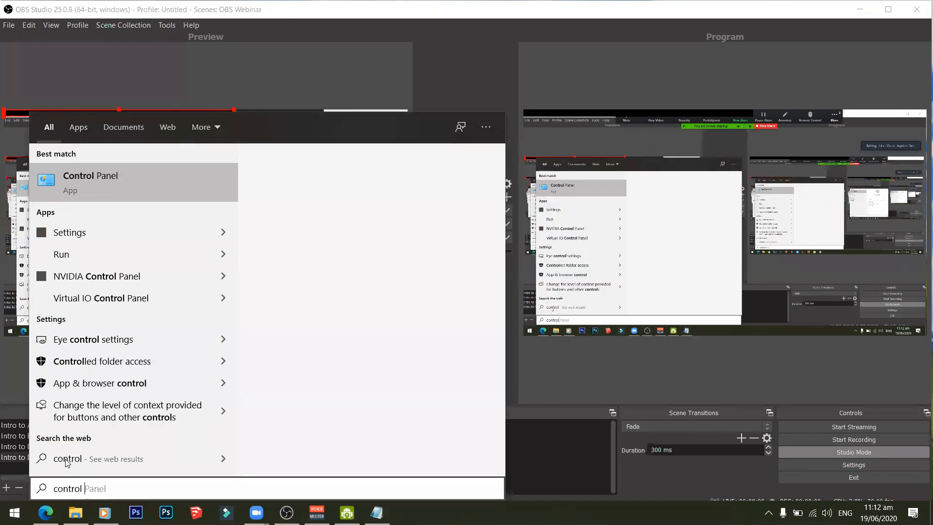
text( pNWL)
key(BackSpace)
key(BackSpace)
key(BackSpace)
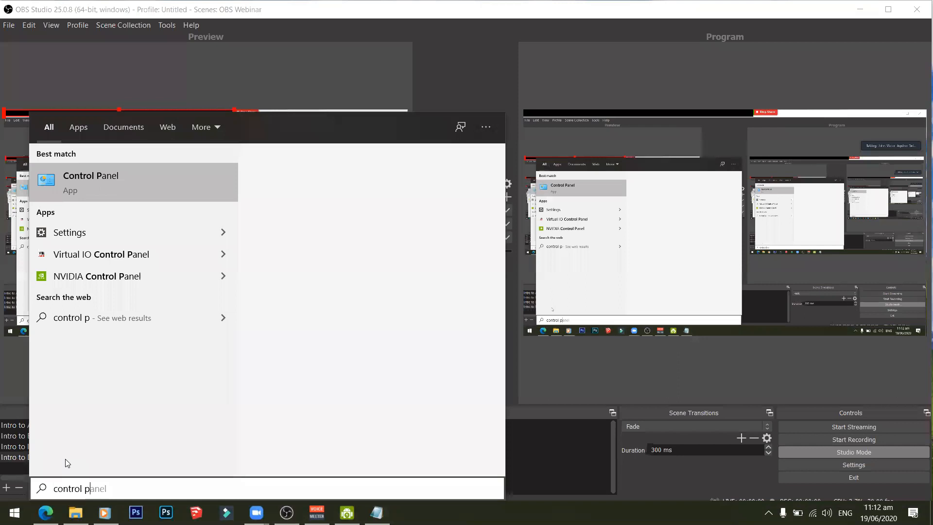
text(anel)
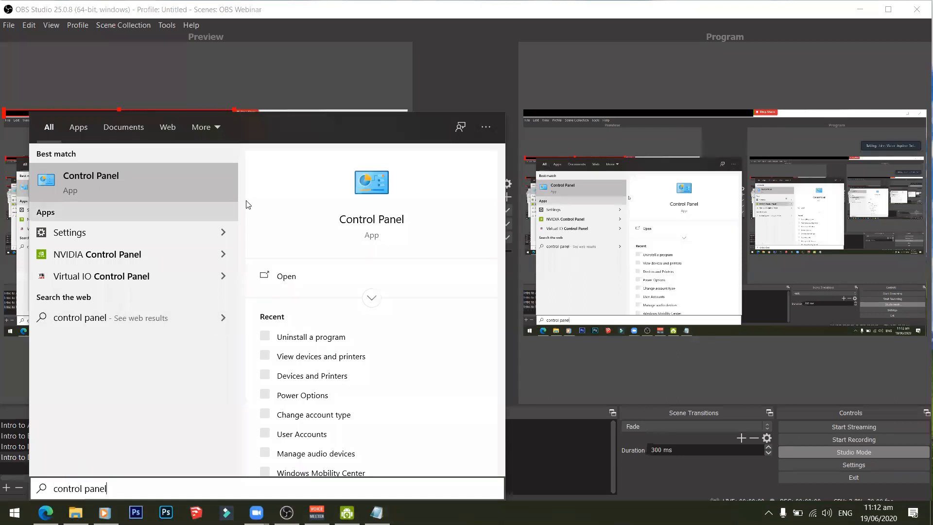
click(375, 204)
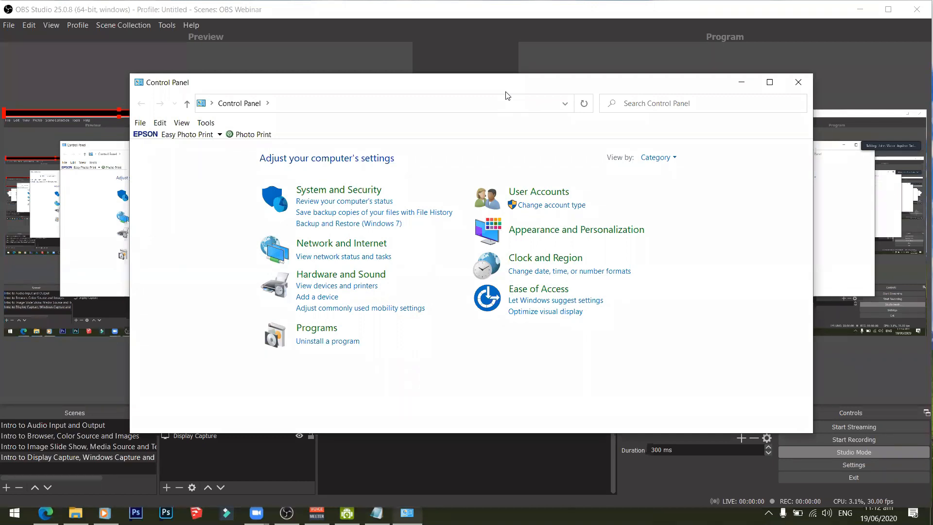
Leave the Control Panel window and switch back to OBS Studio.
click(741, 82)
mouse_move(256, 513)
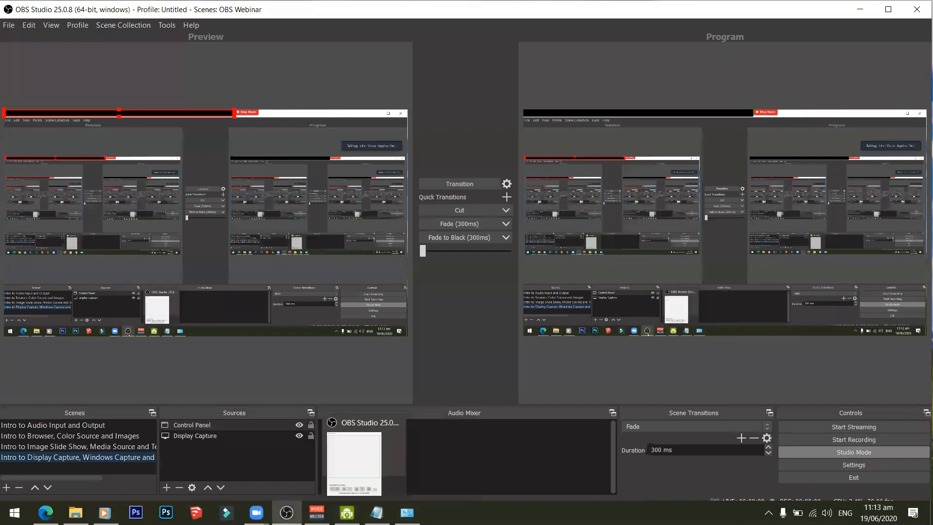
click(287, 512)
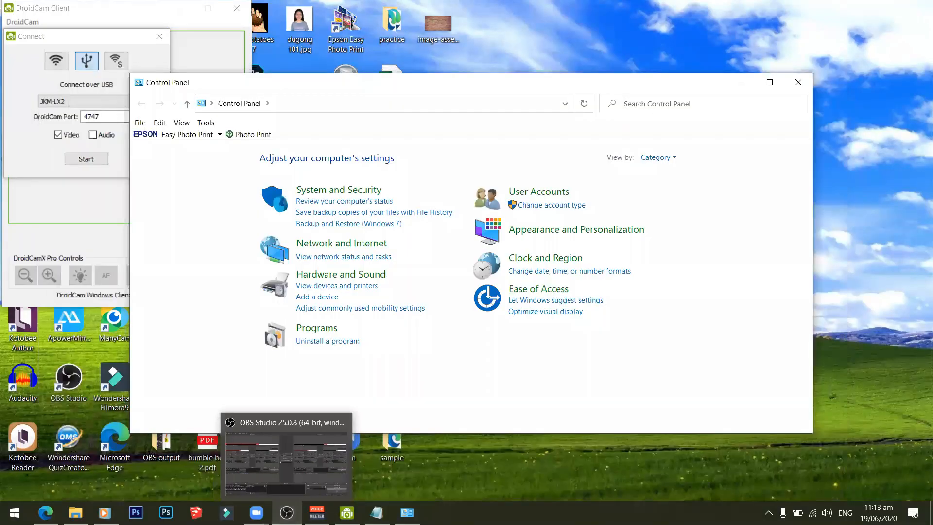
click(265, 481)
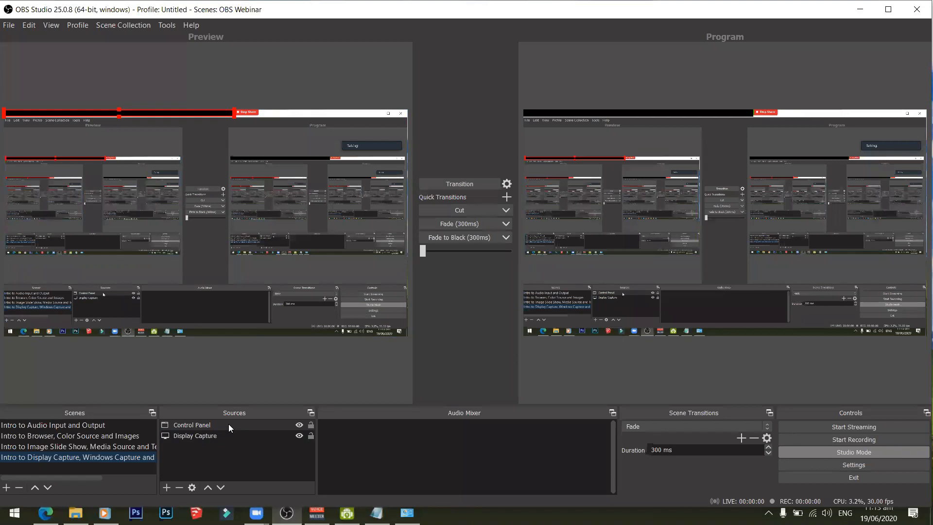
Check the list of capturable windows in the Control Panel source's properties and cancel the dialog without changing the selection.
click(229, 423)
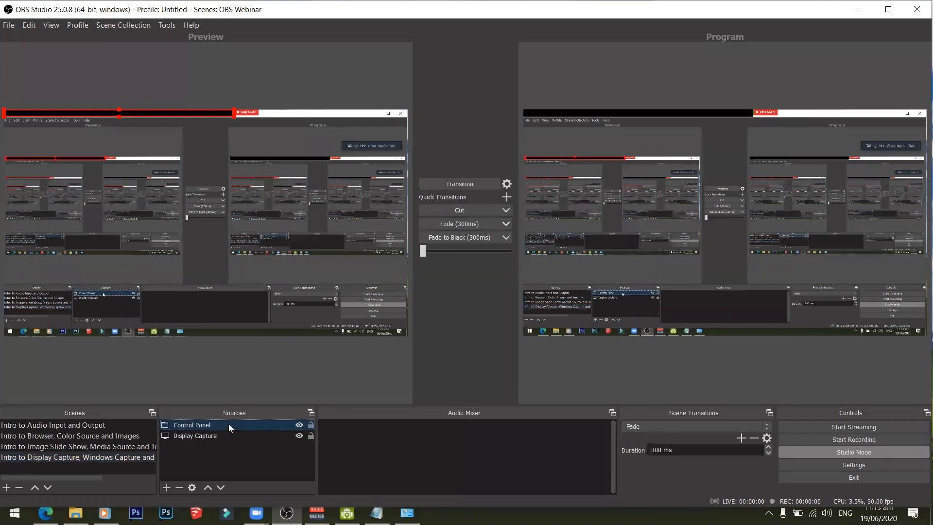
right_click(229, 425)
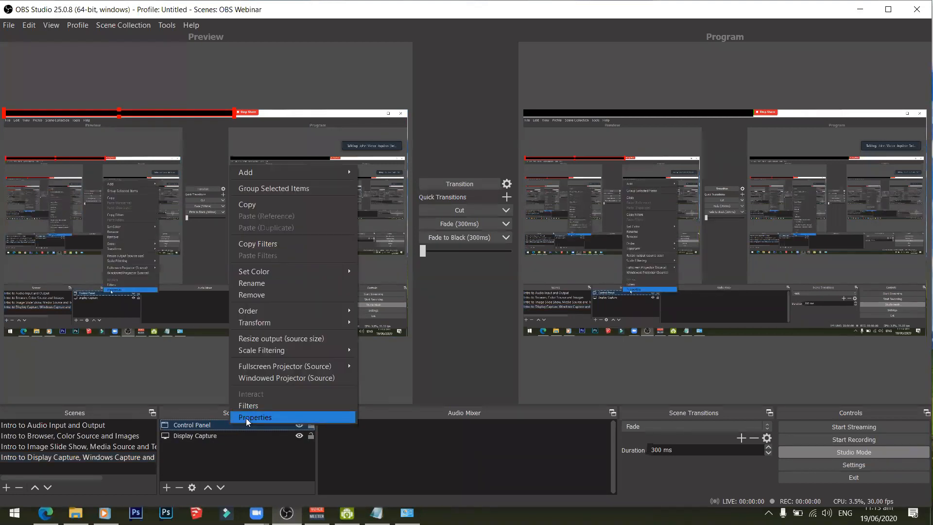
click(246, 417)
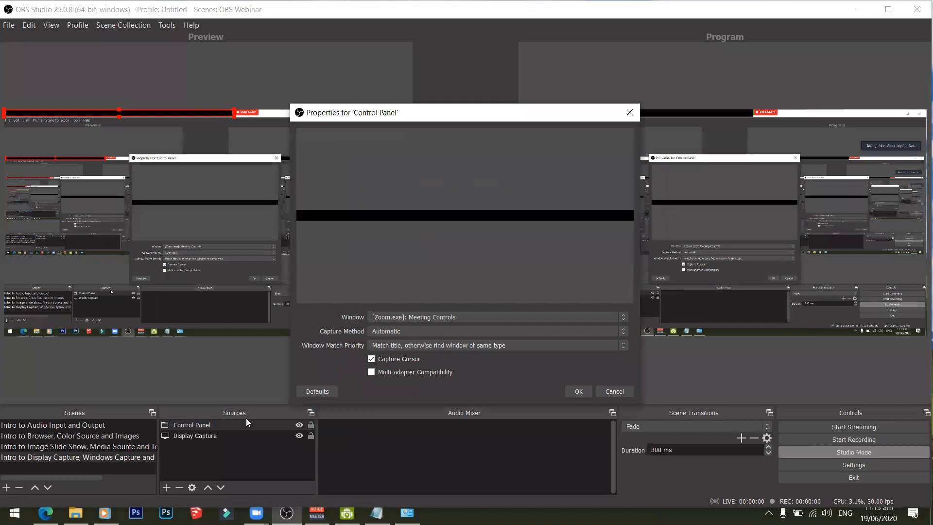
click(399, 318)
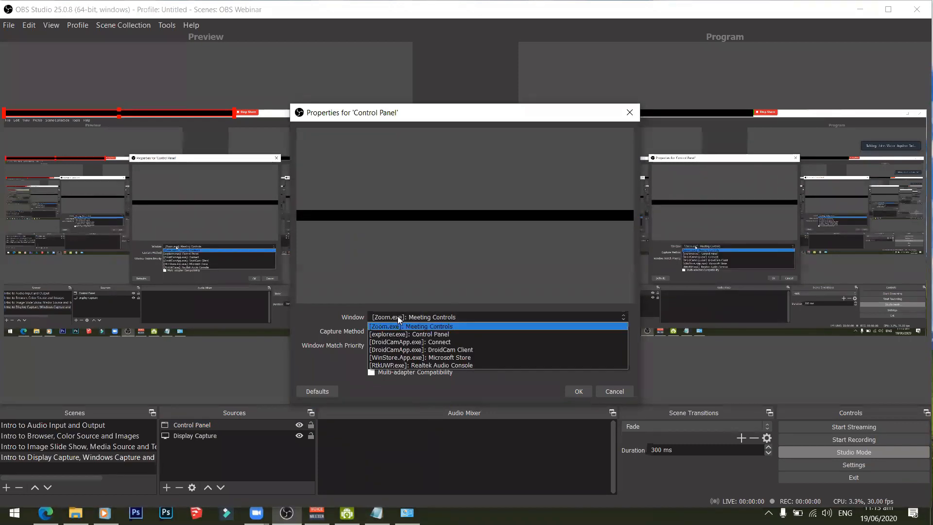
click(629, 113)
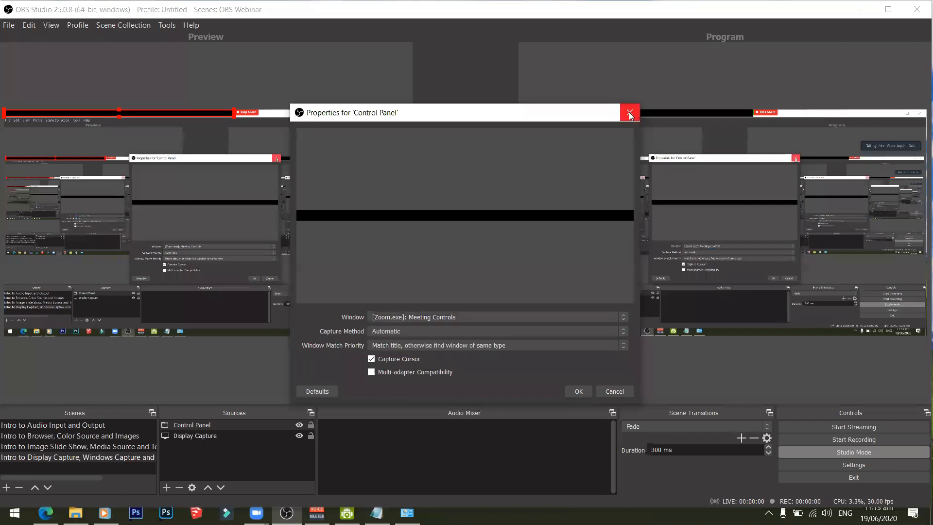
click(629, 111)
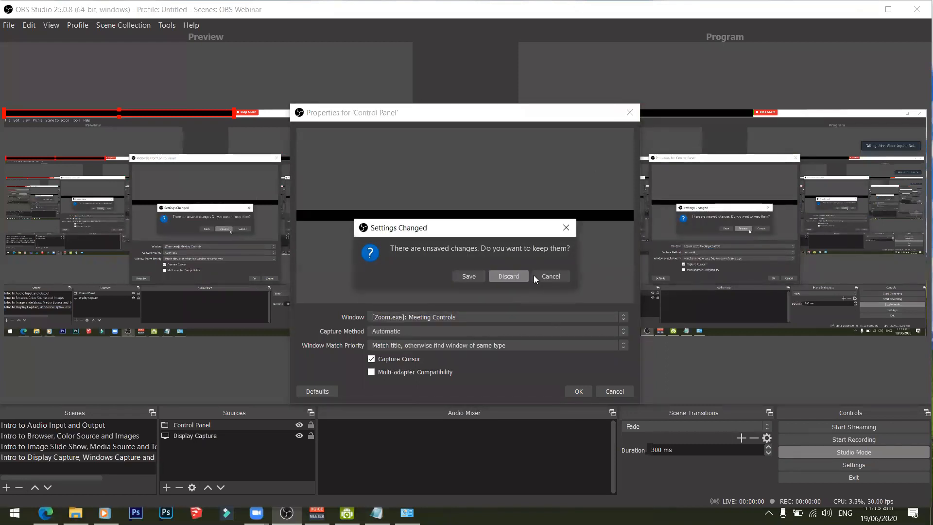
click(544, 274)
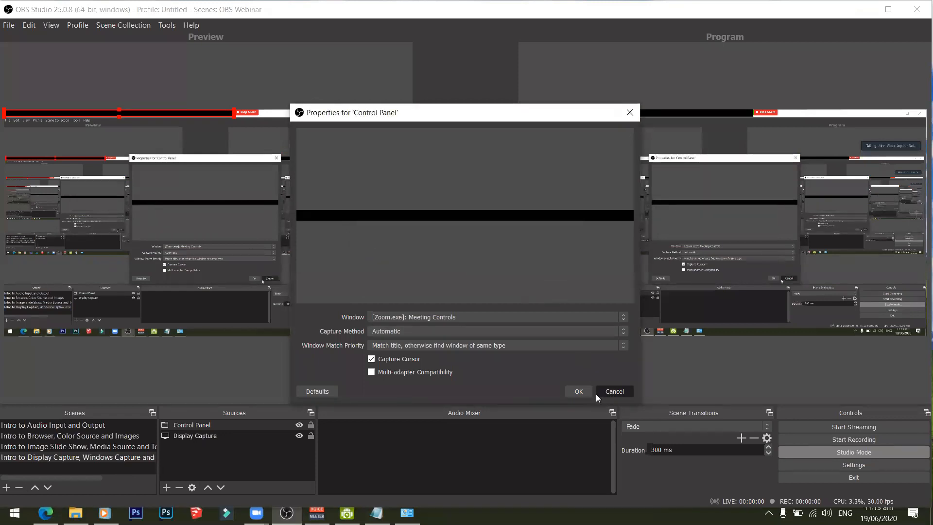
click(596, 393)
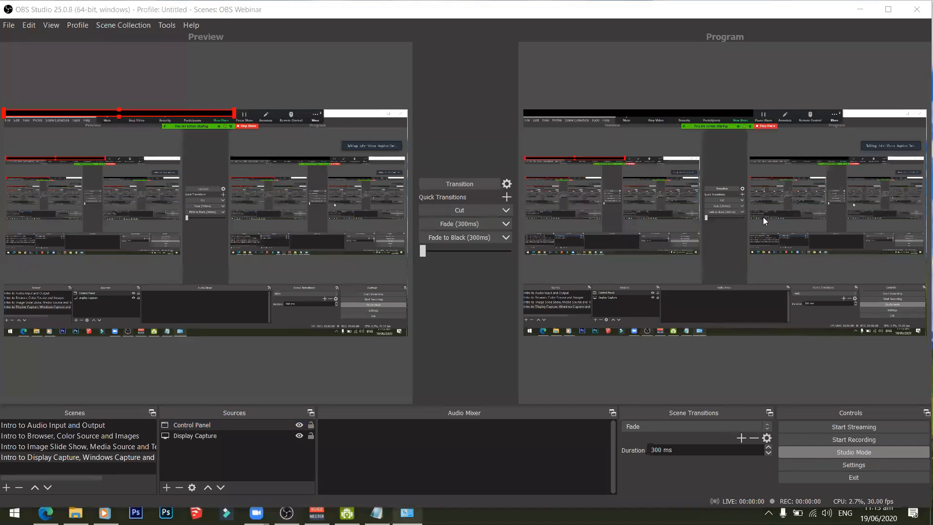
Set the Control Panel source to capture the window "[explorer.exe]: Control Panel" and accept the properties.
click(860, 10)
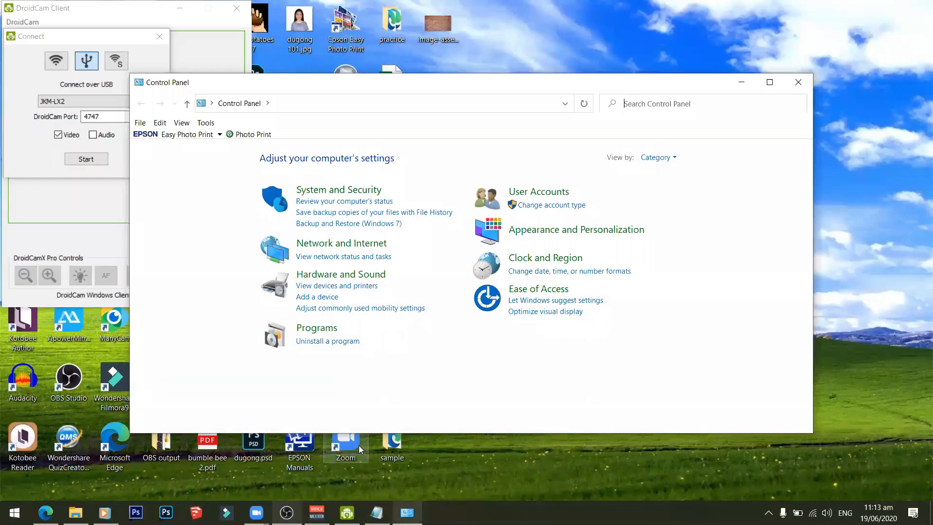
key(alt+Tab)
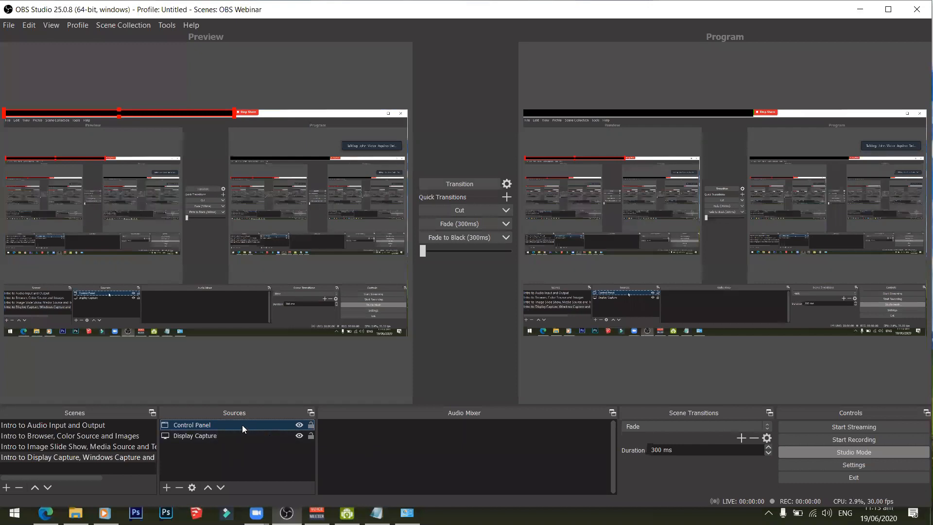
right_click(242, 425)
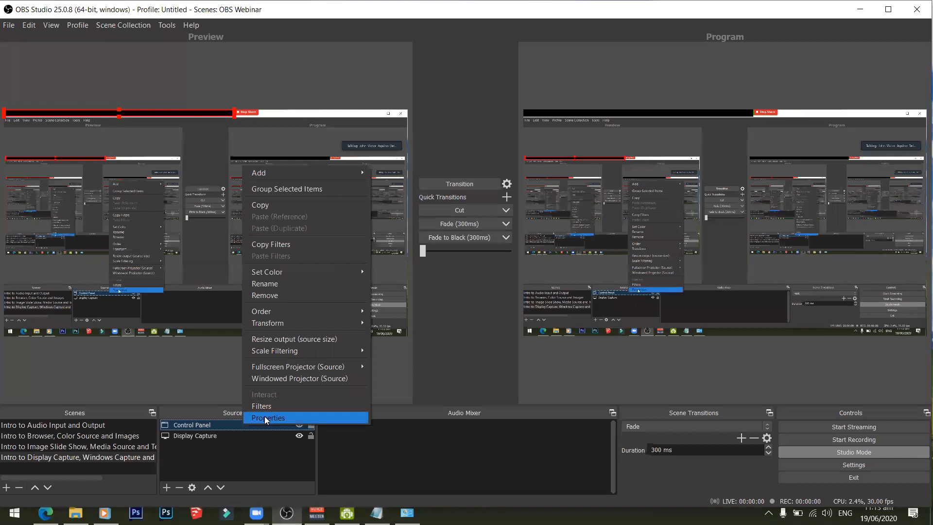
click(264, 416)
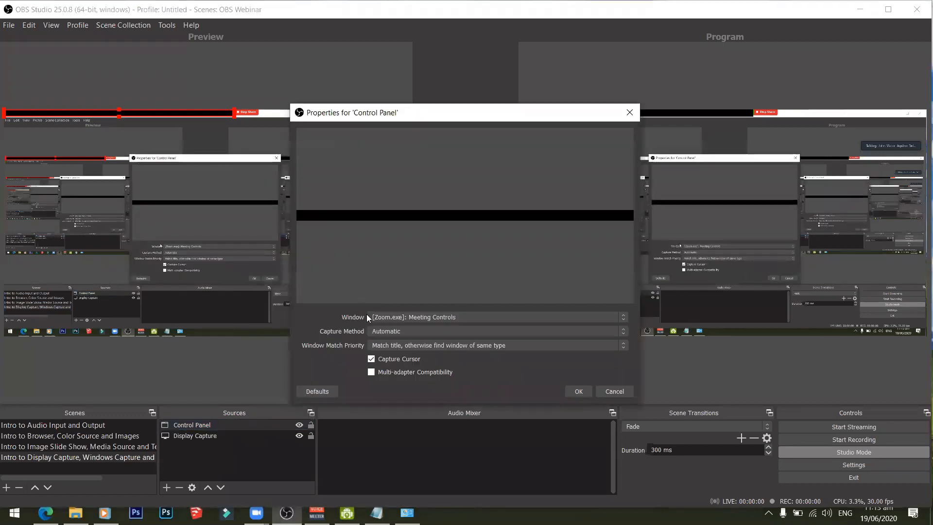
click(416, 318)
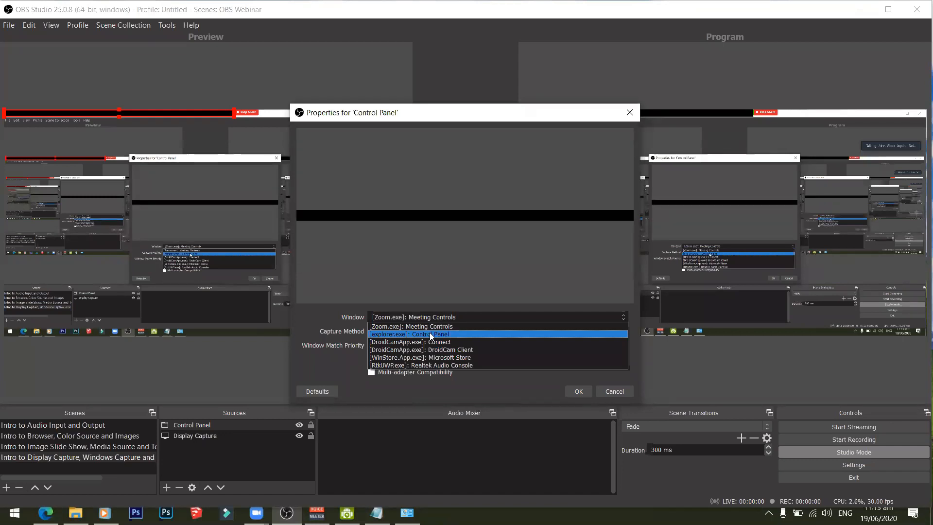
click(429, 333)
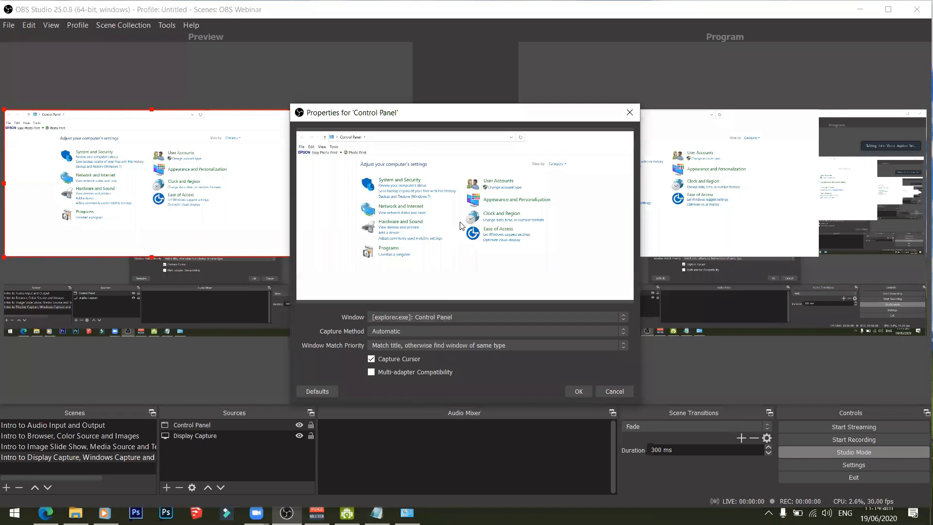
click(572, 391)
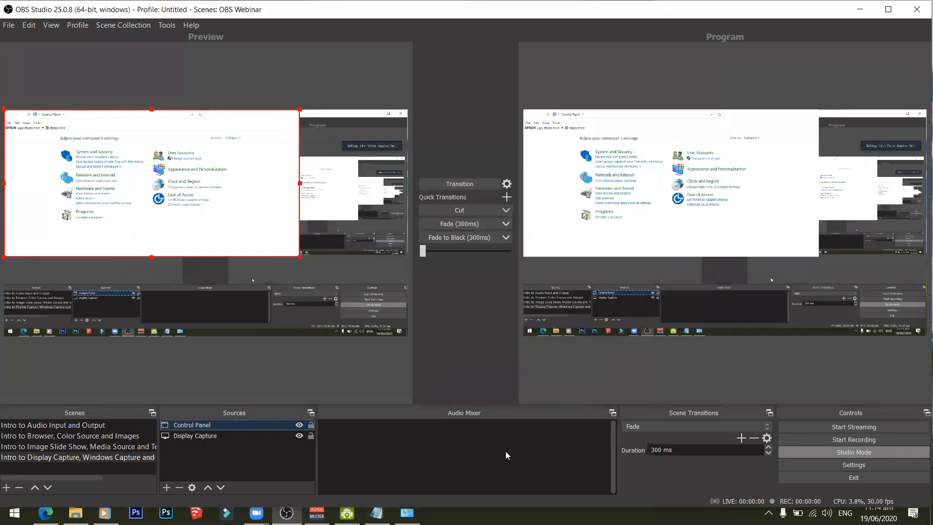
Switch between OBS Studio and the Control Panel window to compare the open window with its capture.
click(407, 513)
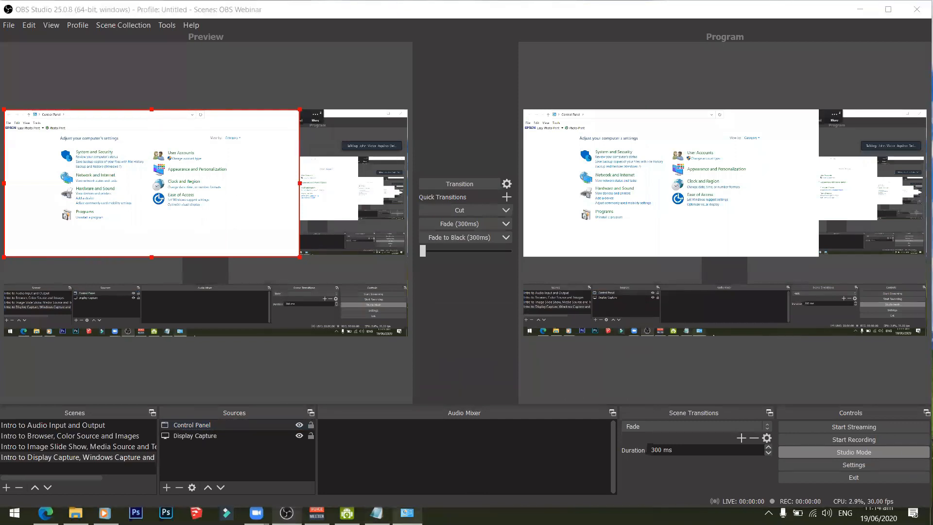
key(alt+Tab)
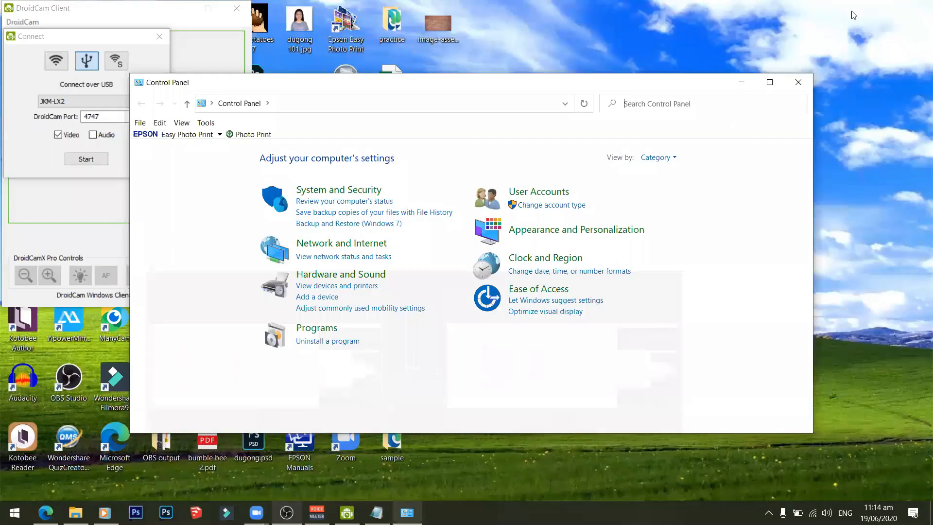
click(860, 9)
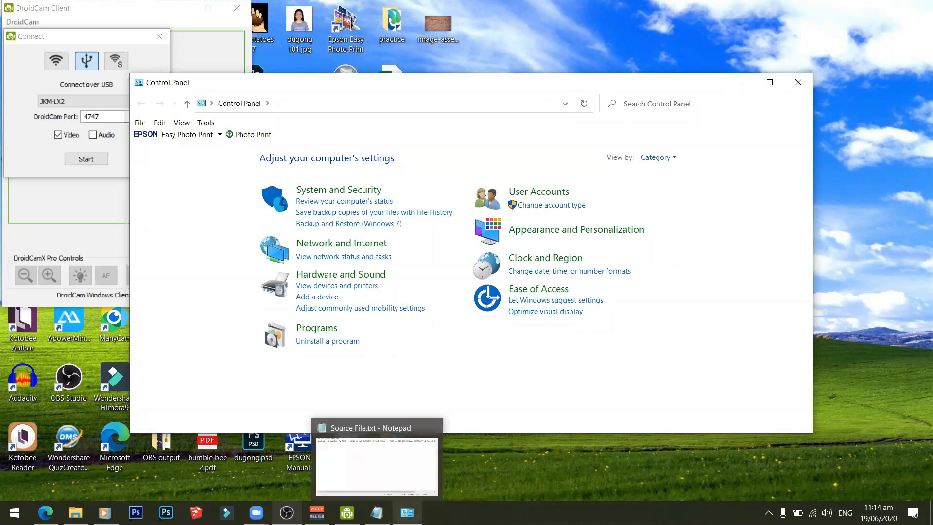
click(286, 513)
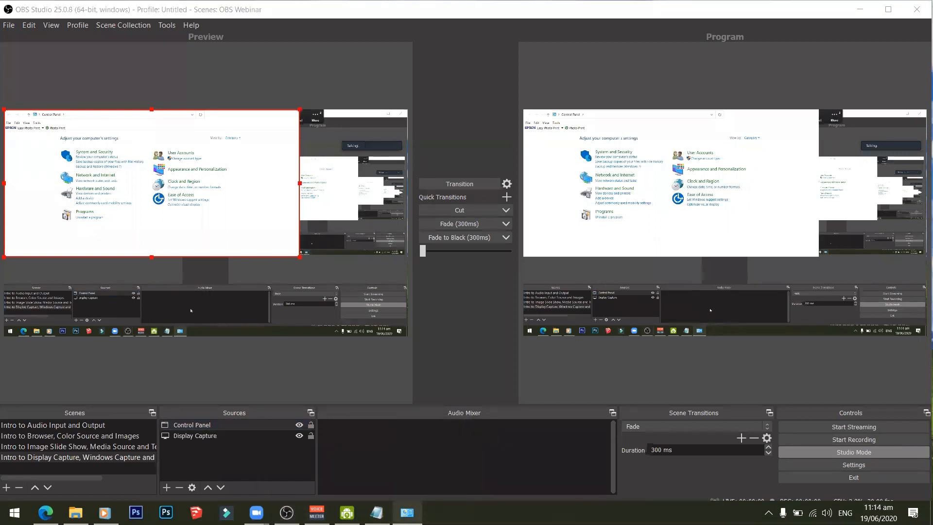
key(alt+Tab)
key(alt+Tab)
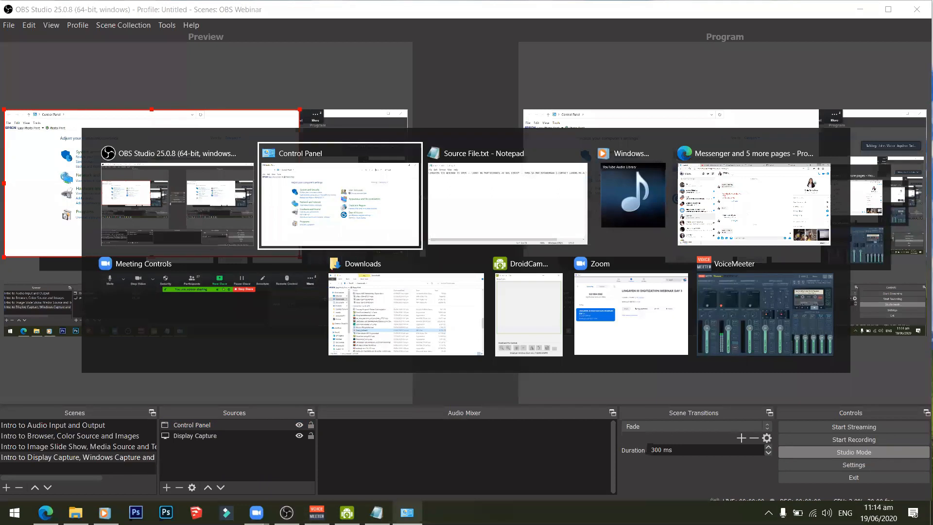
click(858, 11)
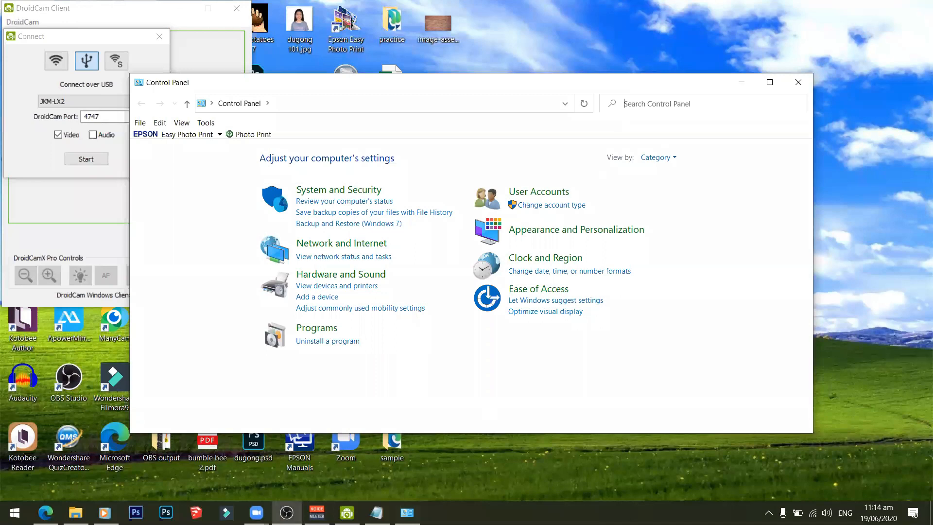
click(407, 512)
mouse_move(227, 218)
mouse_down()
mouse_move(270, 236)
mouse_move(231, 234)
mouse_move(232, 226)
mouse_up()
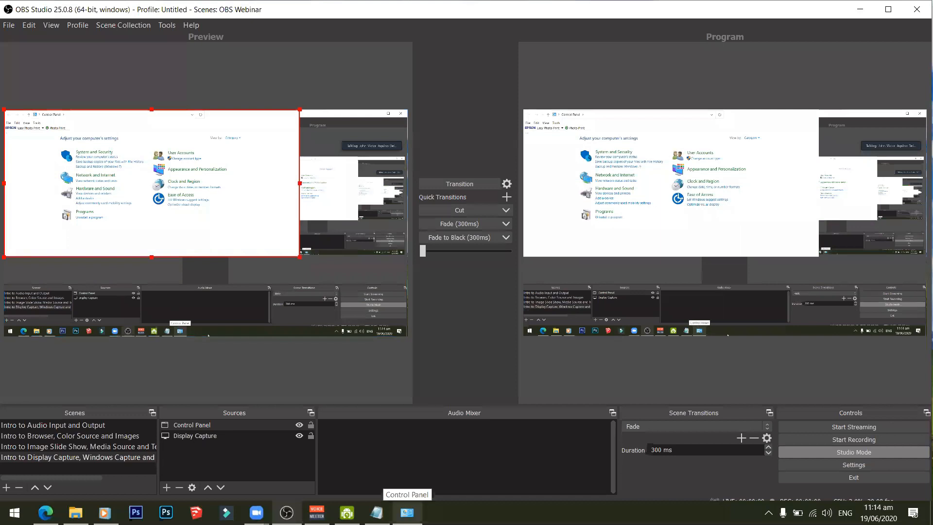
Open Task Manager and expand the Windows Explorer group to list its open windows.
right_click(475, 515)
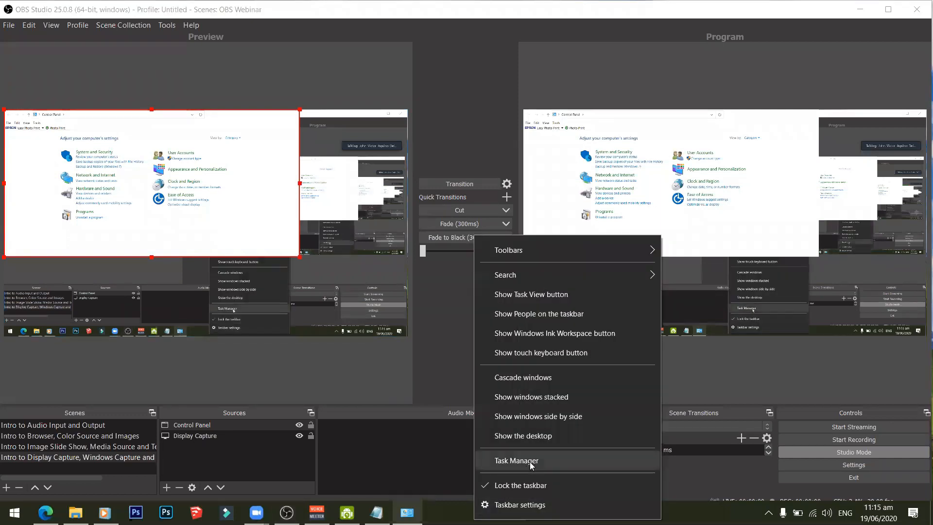
click(530, 462)
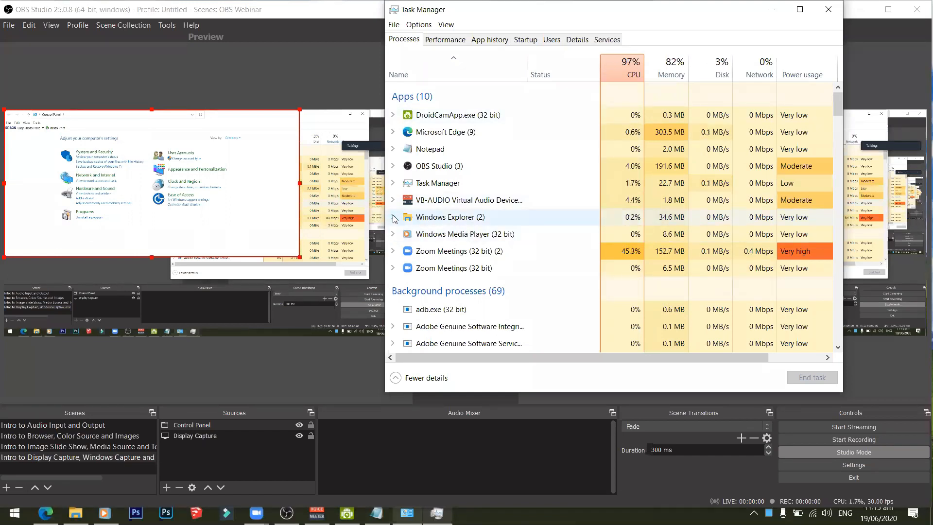
click(393, 217)
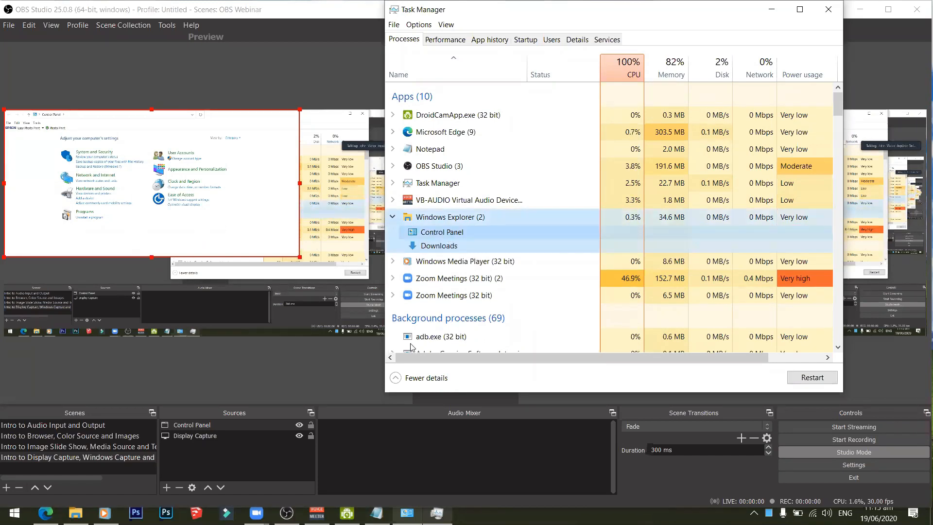
Minimize Task Manager and OBS Studio to expose the Control Panel window on the desktop.
click(407, 519)
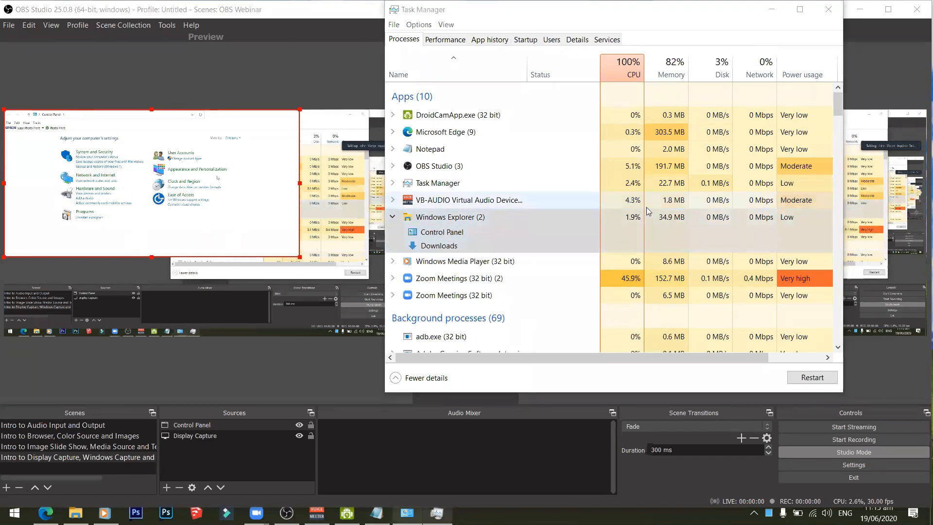
click(771, 8)
click(858, 11)
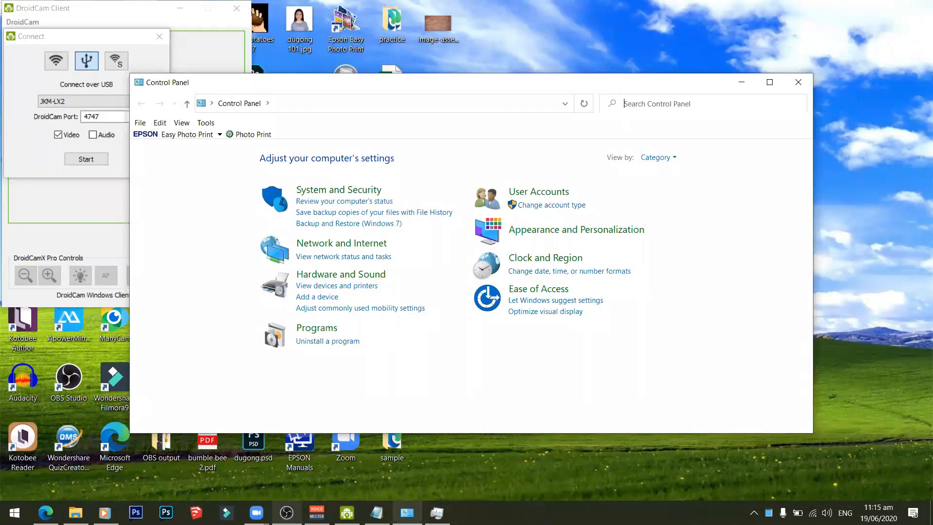
Switch to Task Manager and end the Control Panel task under Windows Explorer, repeating the request if it remains listed.
click(436, 512)
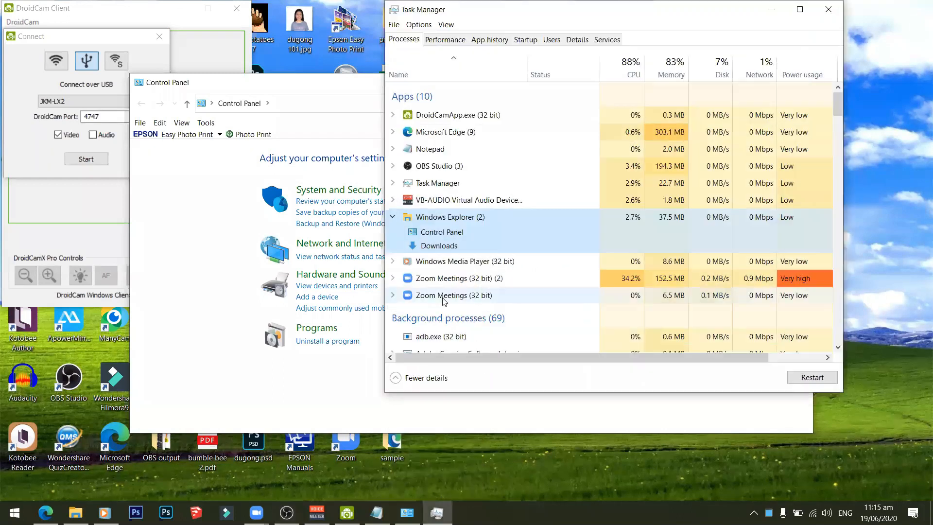
right_click(459, 234)
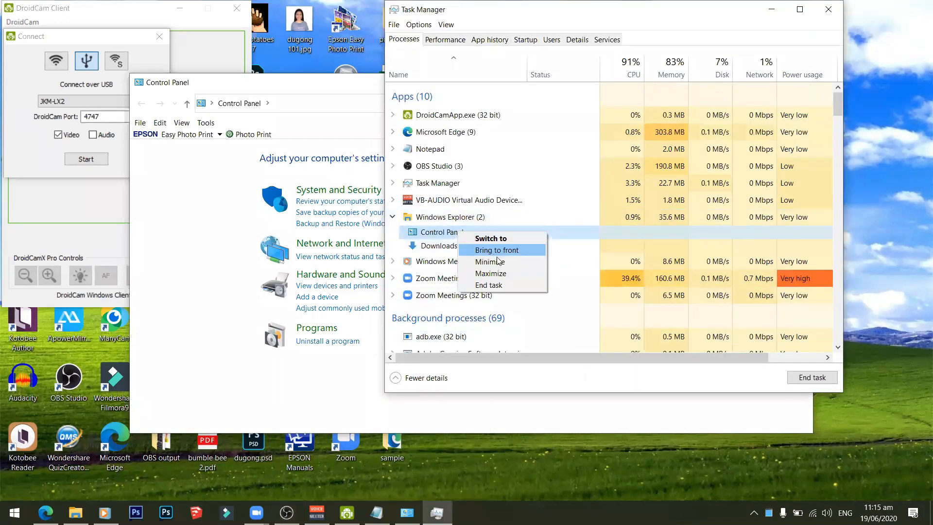
click(497, 284)
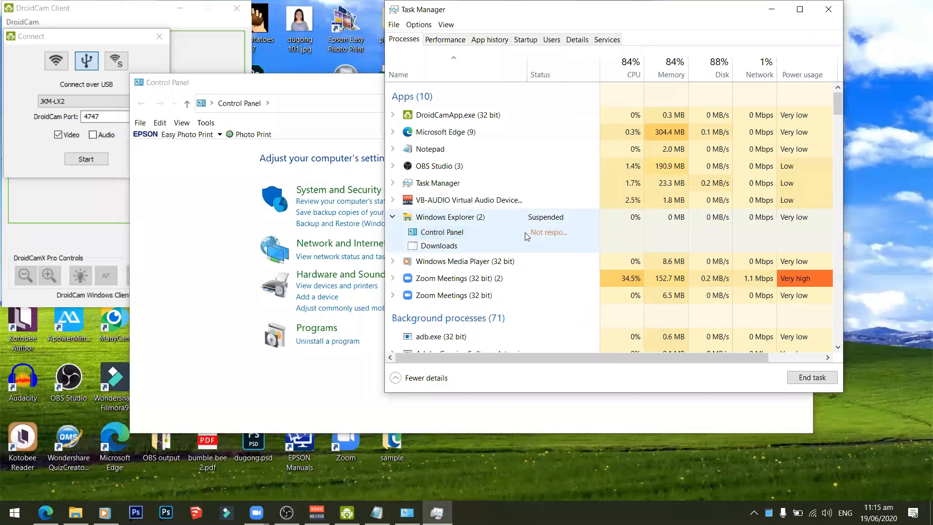
click(452, 234)
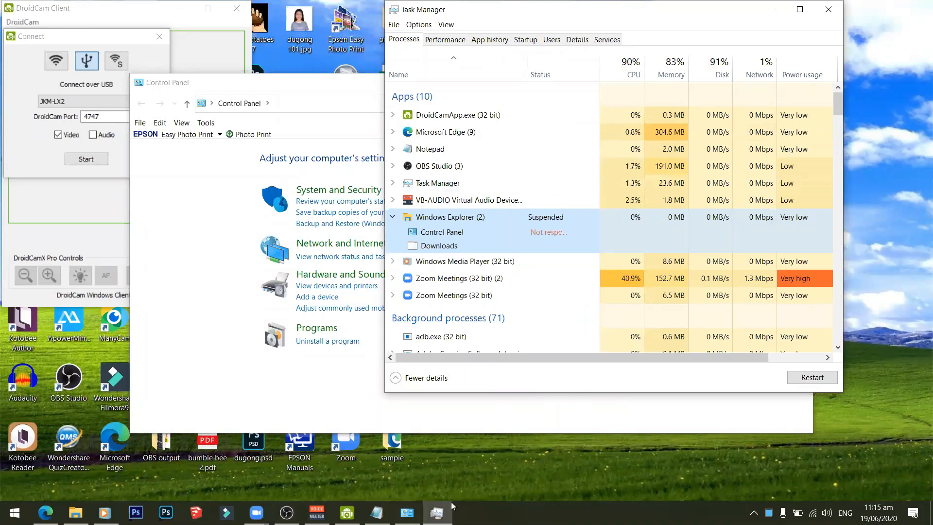
click(455, 243)
click(482, 234)
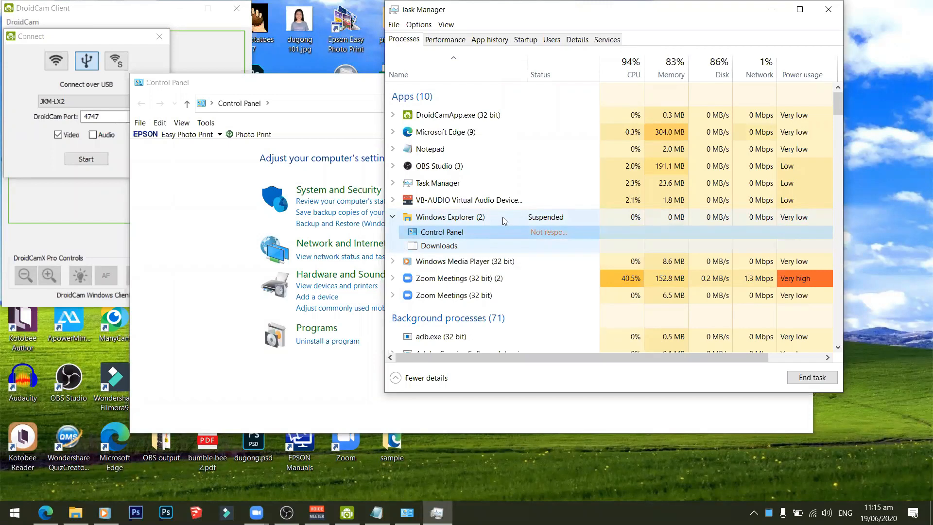
right_click(473, 232)
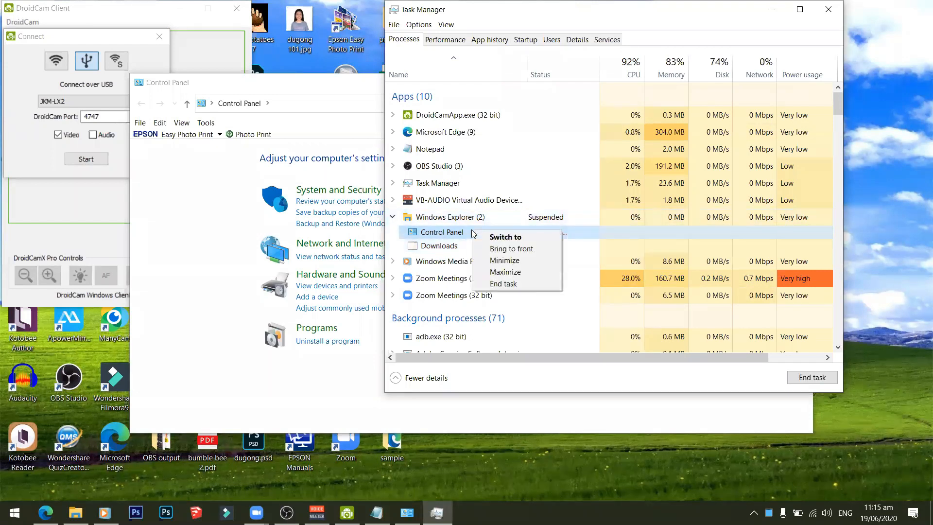
click(507, 283)
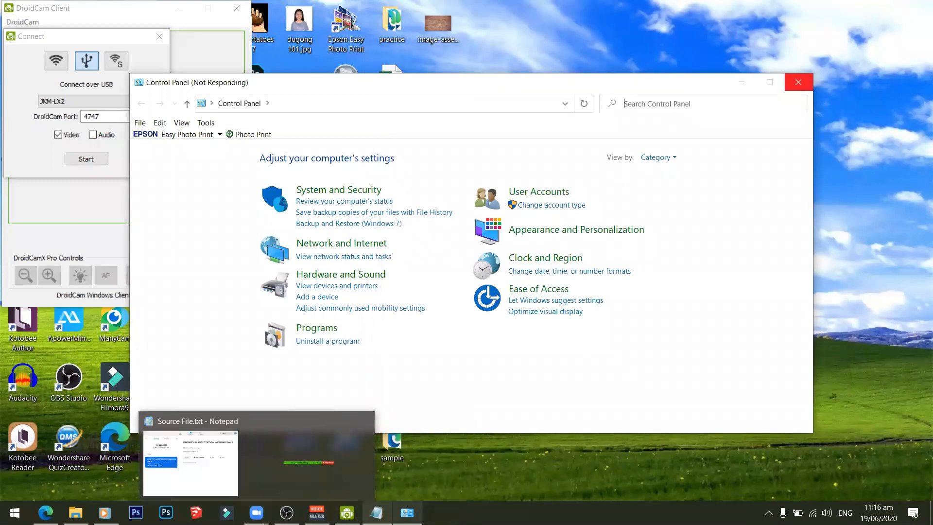
Return to OBS Studio and check how the Control Panel source appears in the preview while its window is closed.
mouse_move(377, 512)
mouse_move(407, 512)
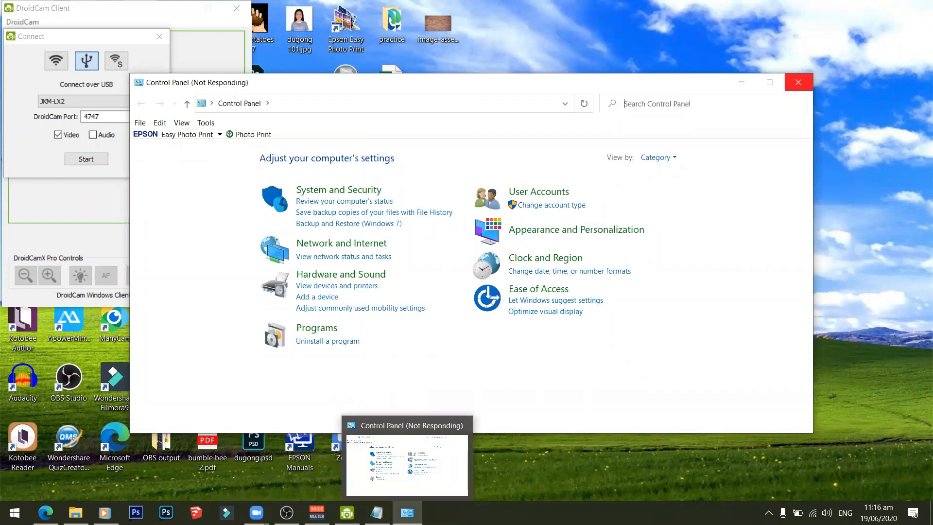
mouse_move(444, 461)
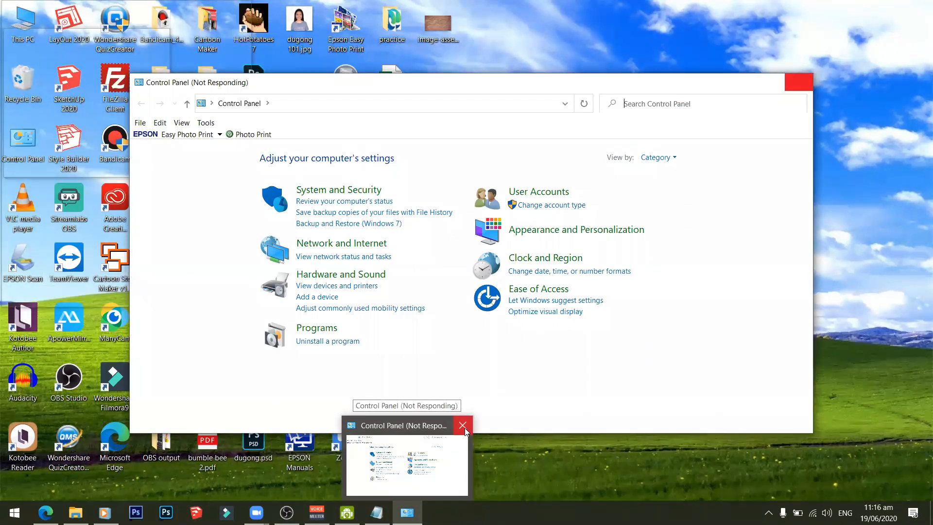
mouse_move(287, 512)
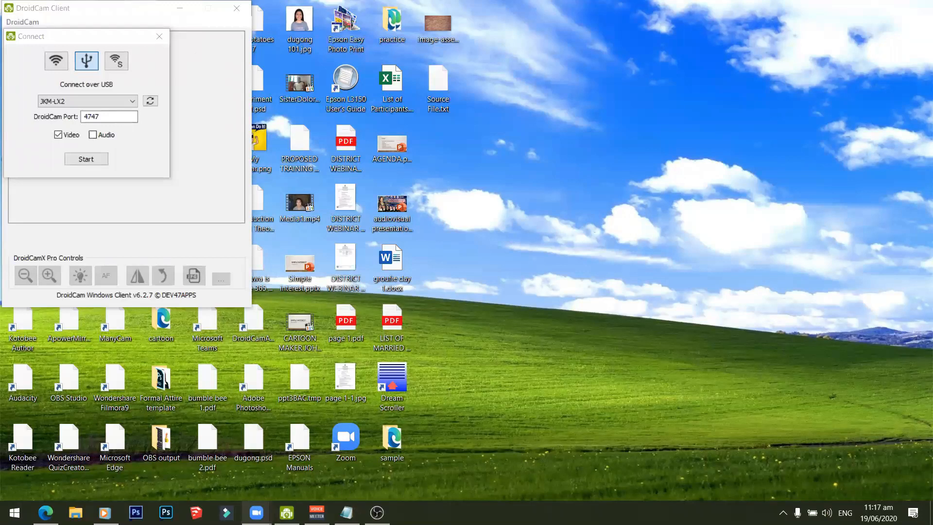
click(377, 513)
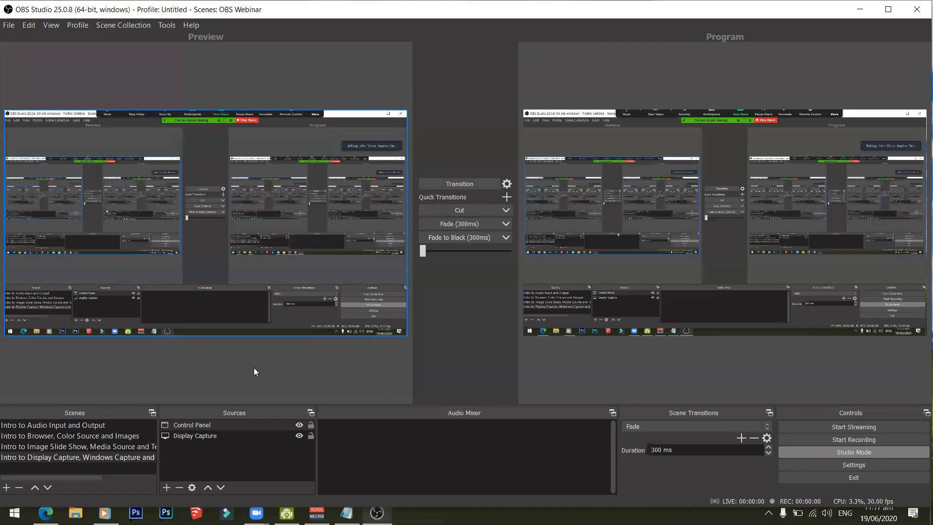
click(219, 426)
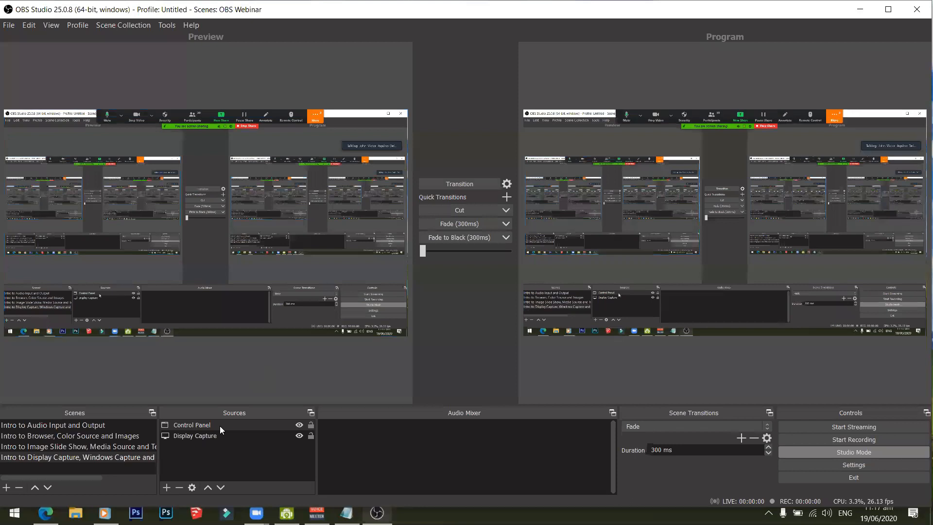
click(270, 209)
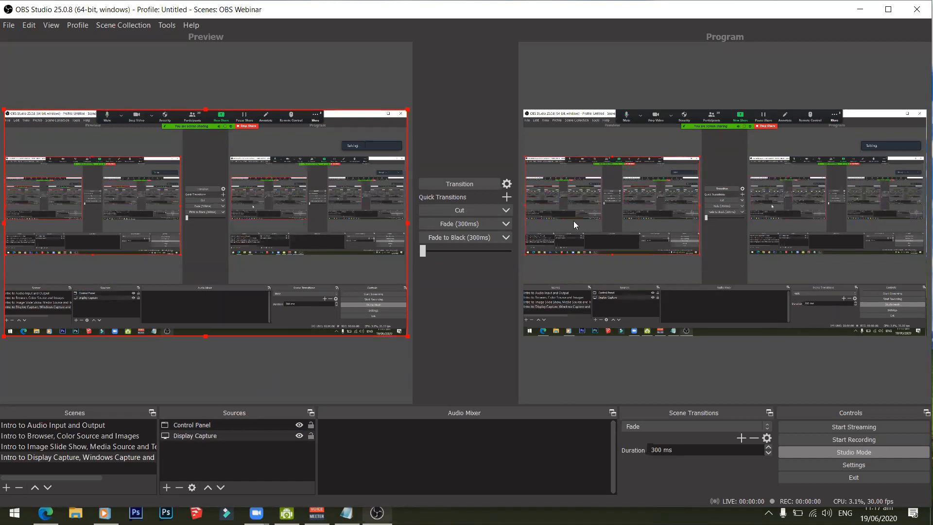
click(225, 427)
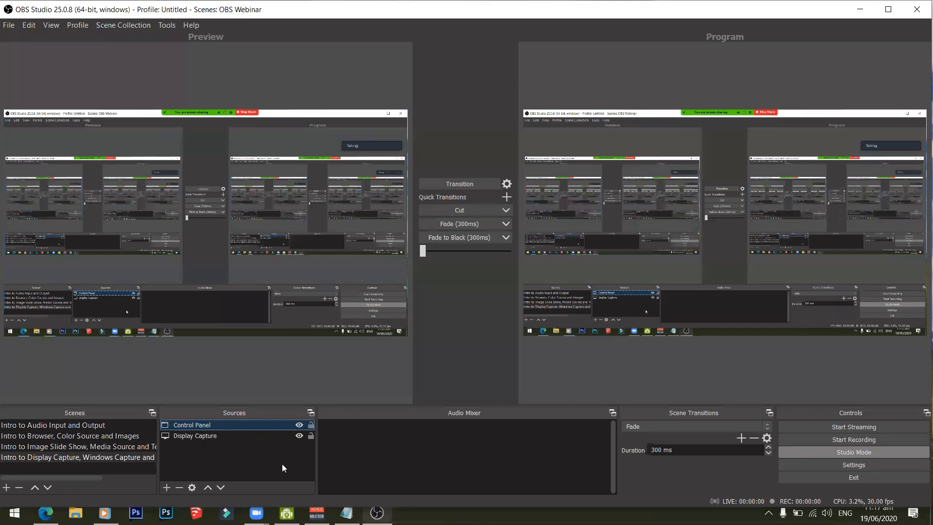
Reopen the Control Panel by running the command "control".
key(super+r)
text(contro)
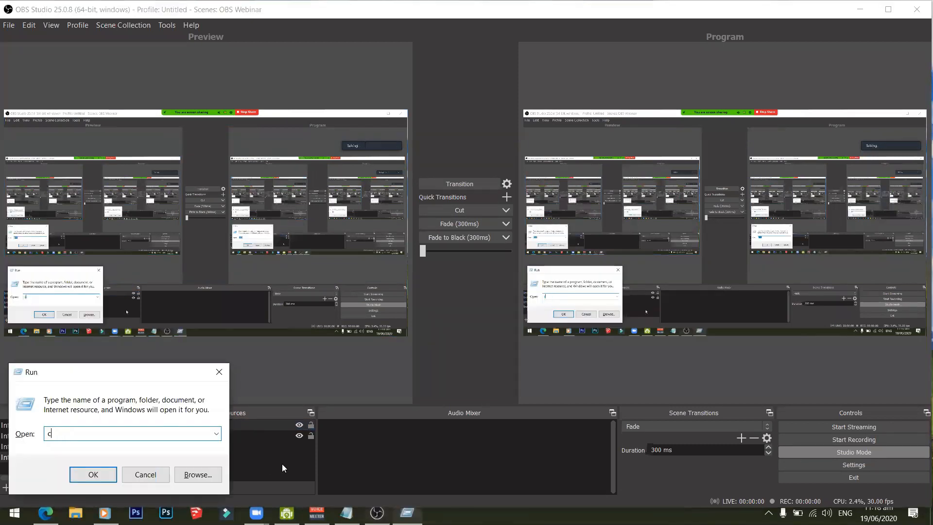
text(l)
key(Return)
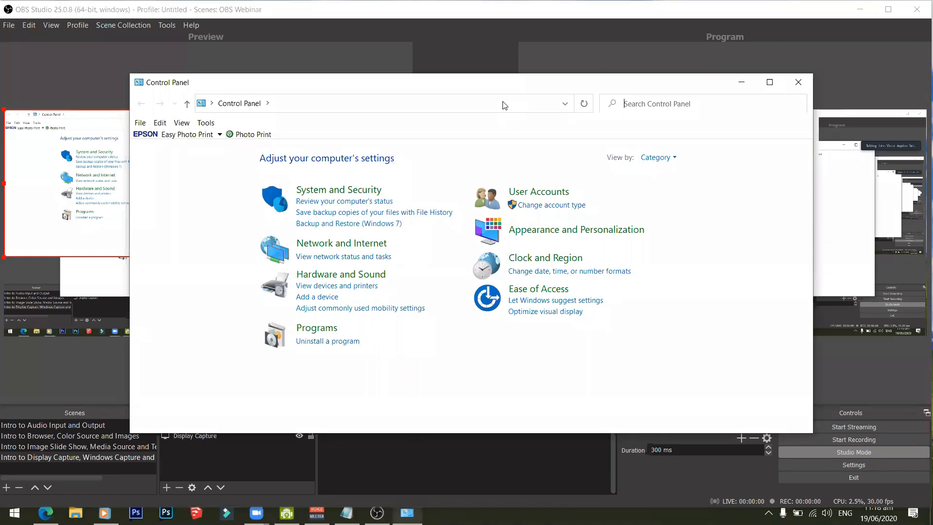
Move the Control Panel window aside so its capture in the OBS preview is uncovered.
drag(486, 82, 636, 255)
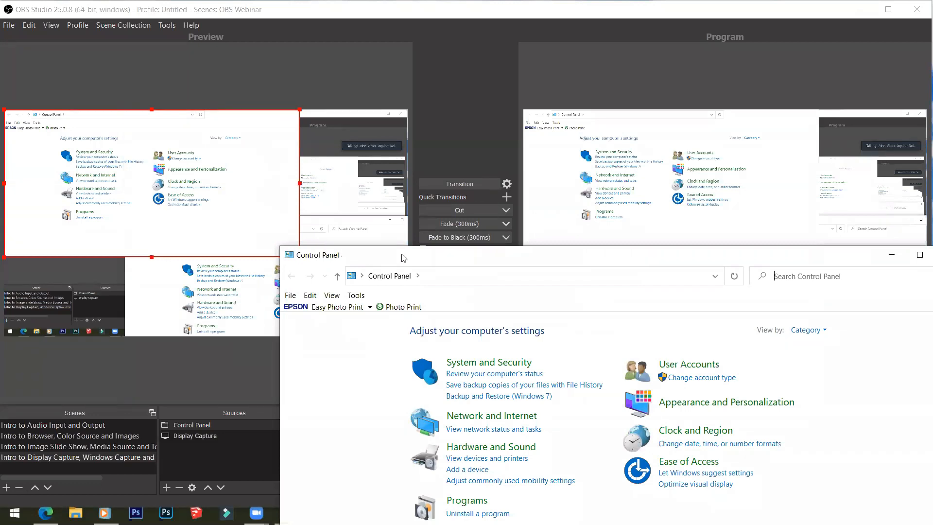
drag(423, 260, 613, 175)
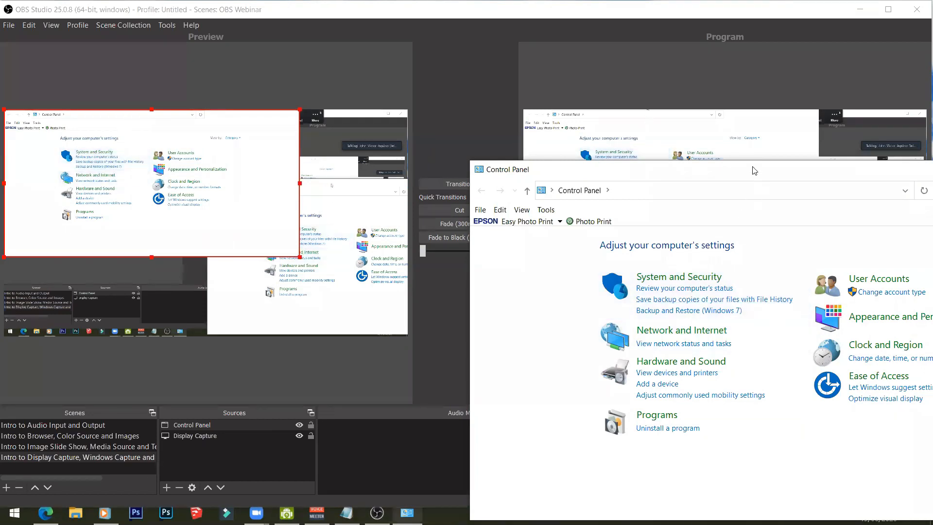
drag(708, 165, 606, 144)
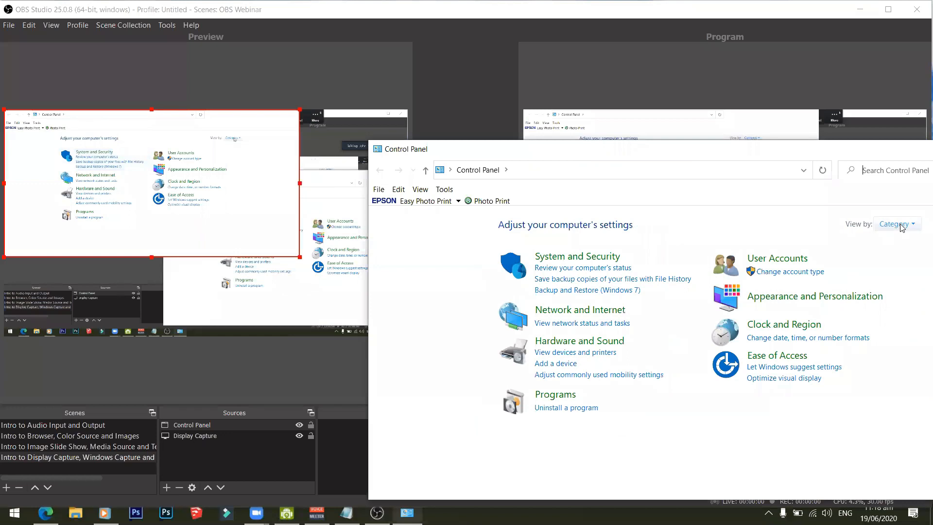
Switch the Control Panel view to Large icons and move its window fully onto the screen.
click(896, 225)
click(884, 253)
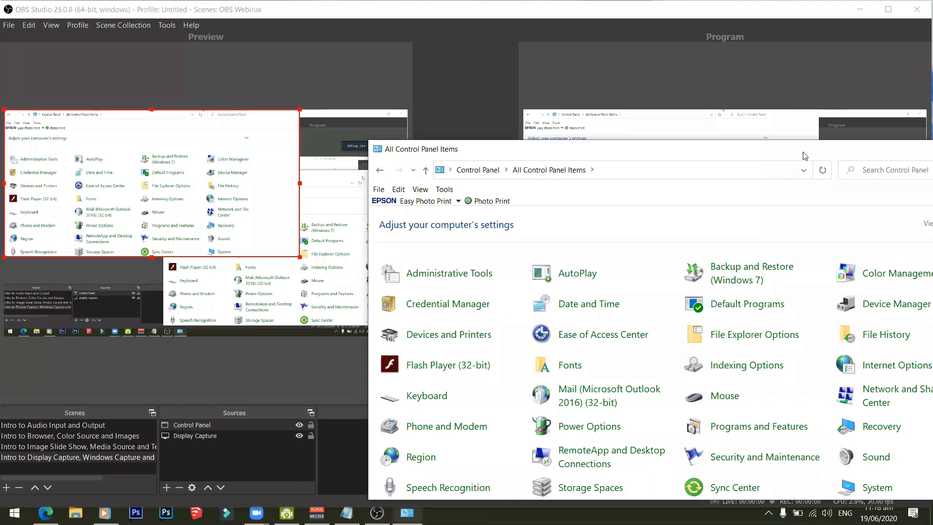
drag(804, 152, 670, 134)
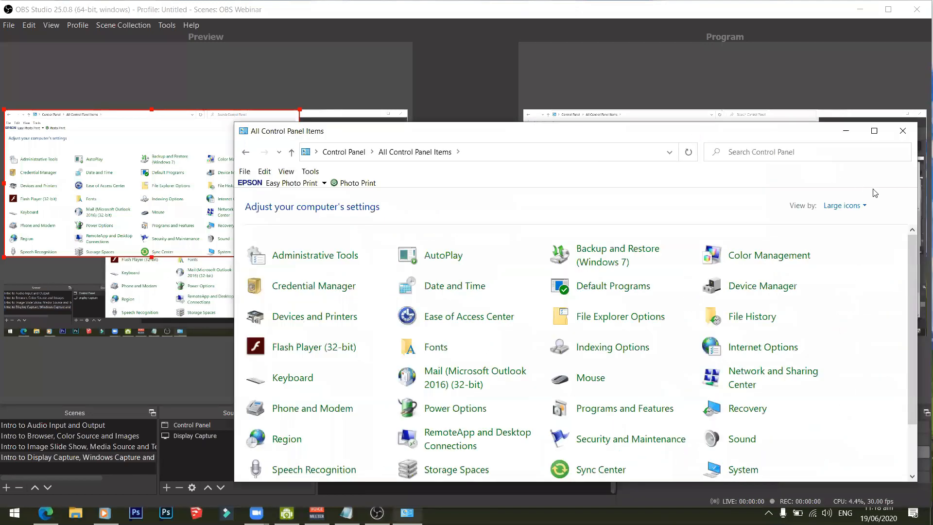
Set the Control Panel view to Category and minimize its window.
click(859, 206)
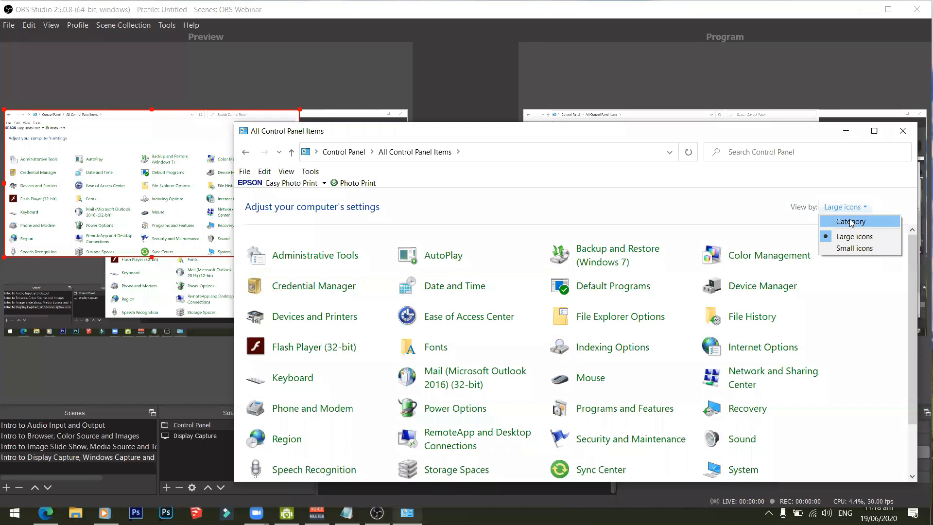
click(851, 222)
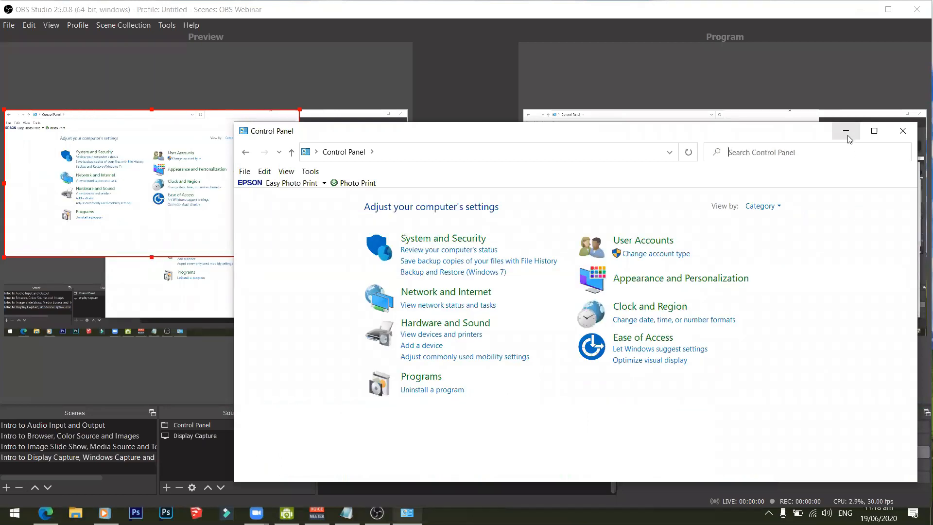
click(846, 135)
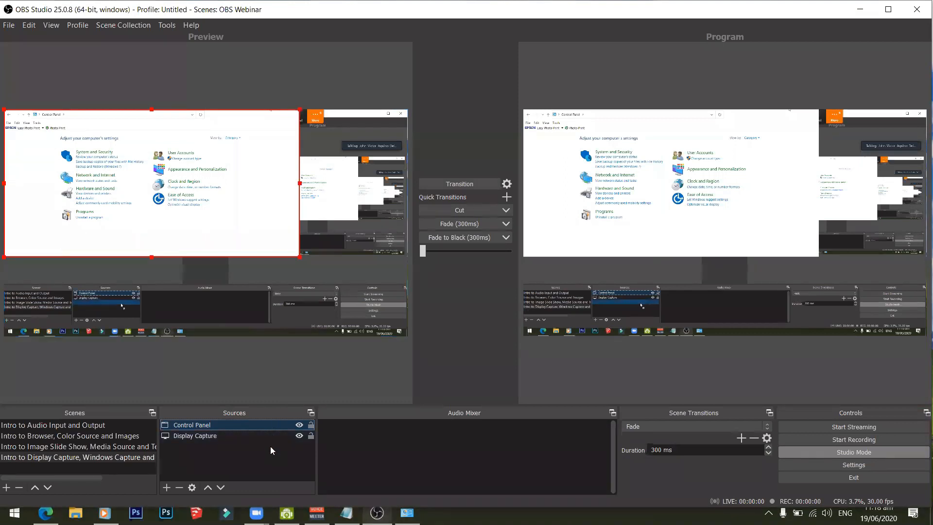
Place the Control Panel source below Display Capture, and restore the original source order.
drag(269, 445, 270, 445)
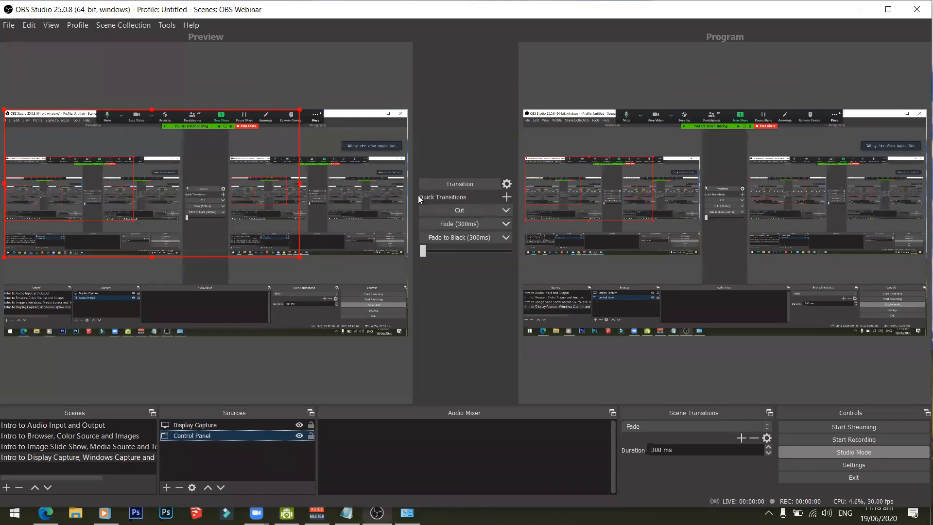
click(225, 426)
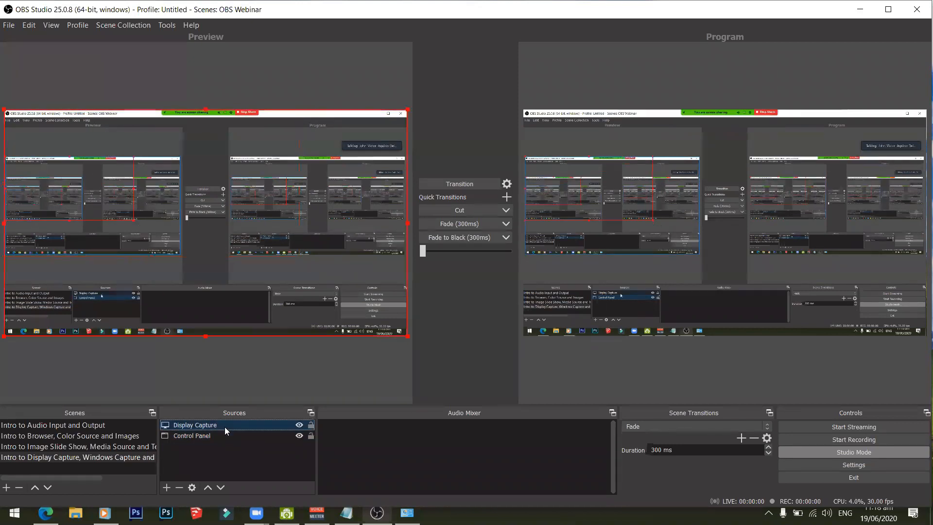
drag(224, 442, 224, 440)
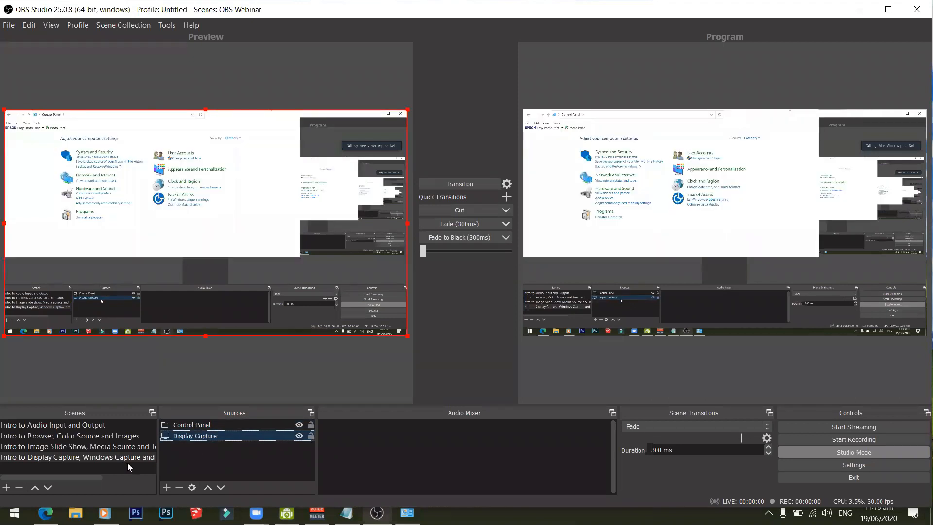
Scale the Control Panel source down to about 40 percent of the canvas width, keeping its upper-left corner fixed.
click(237, 425)
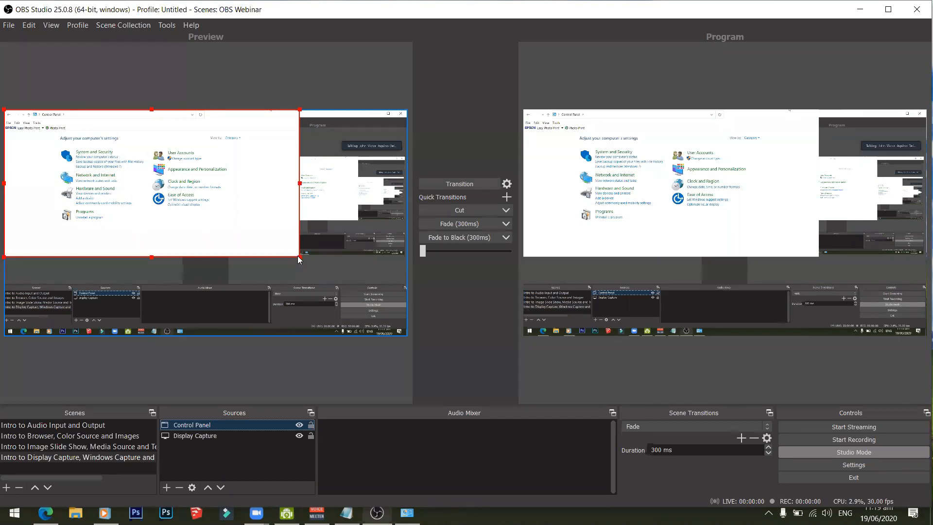
drag(294, 254, 173, 215)
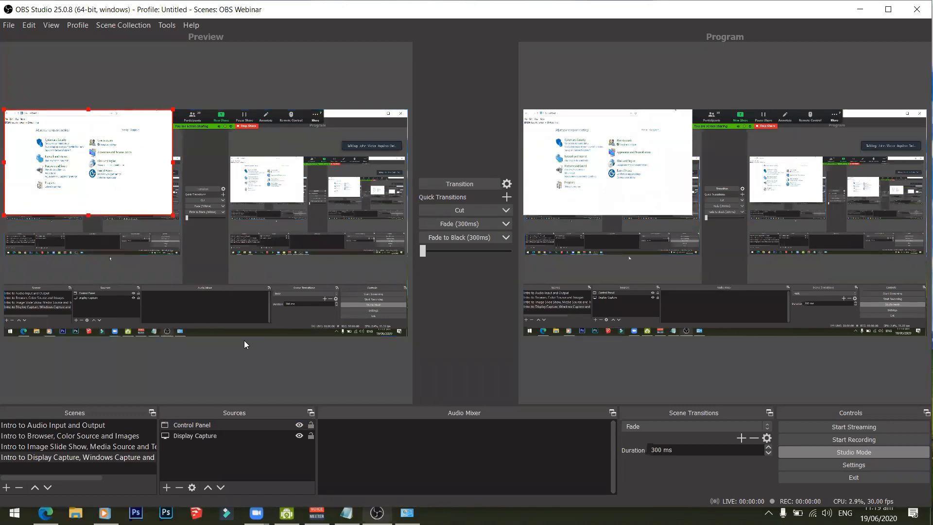
Add a Video Capture Device source named "Web Cam" and choose USB2.0 VGA UVC WebCam as its device.
click(167, 488)
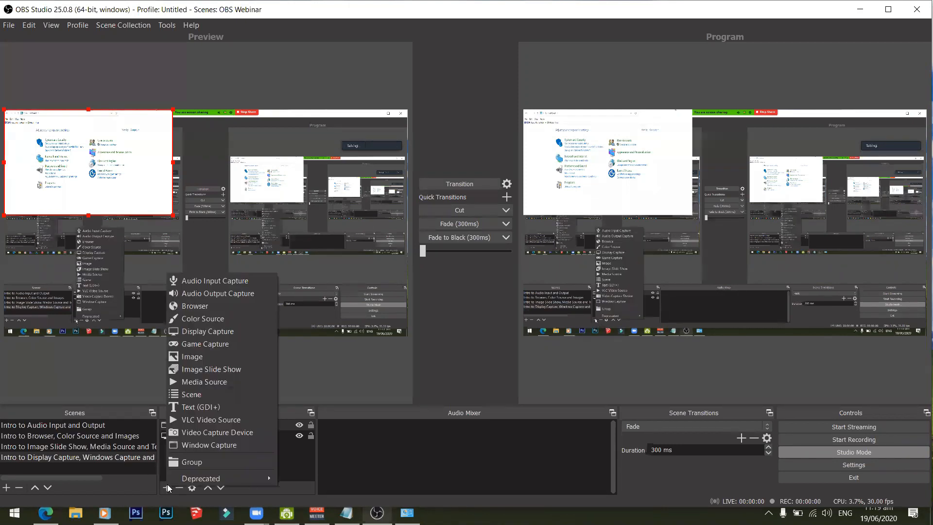
click(218, 433)
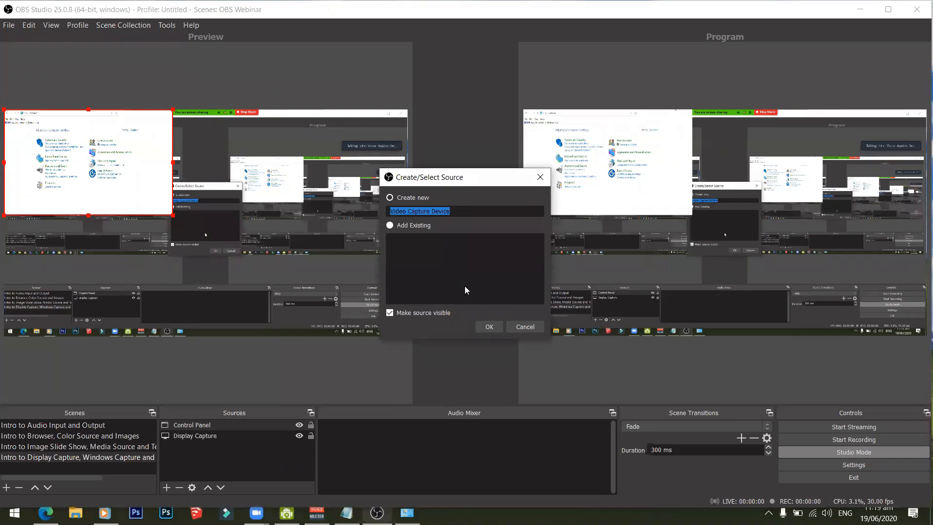
text(Web Cam)
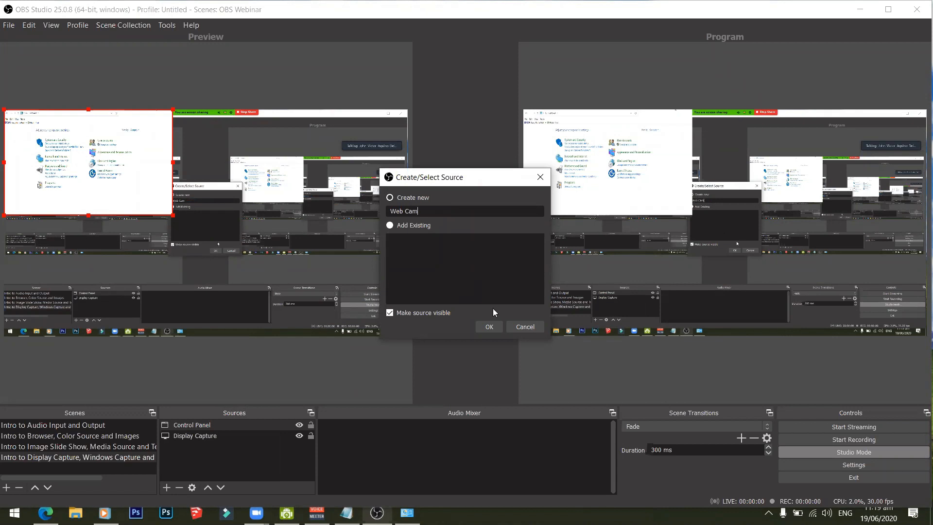
click(489, 326)
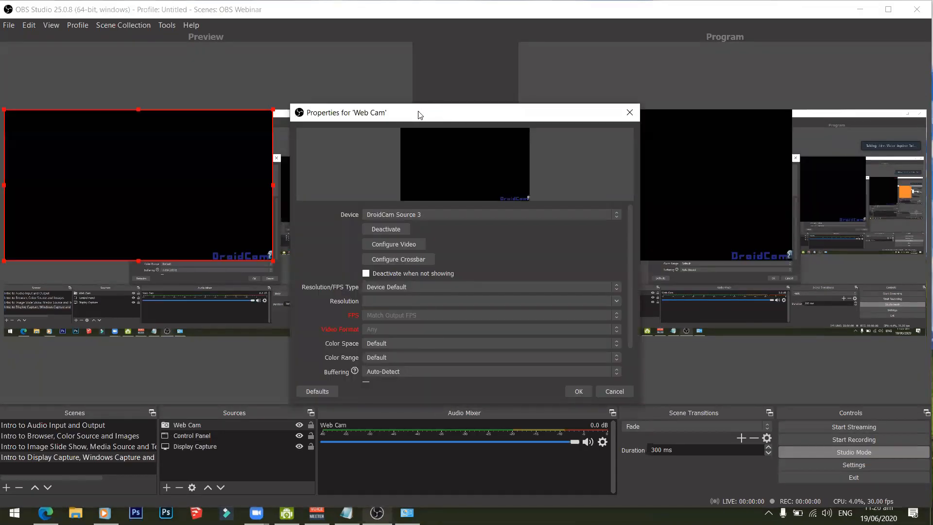
click(383, 214)
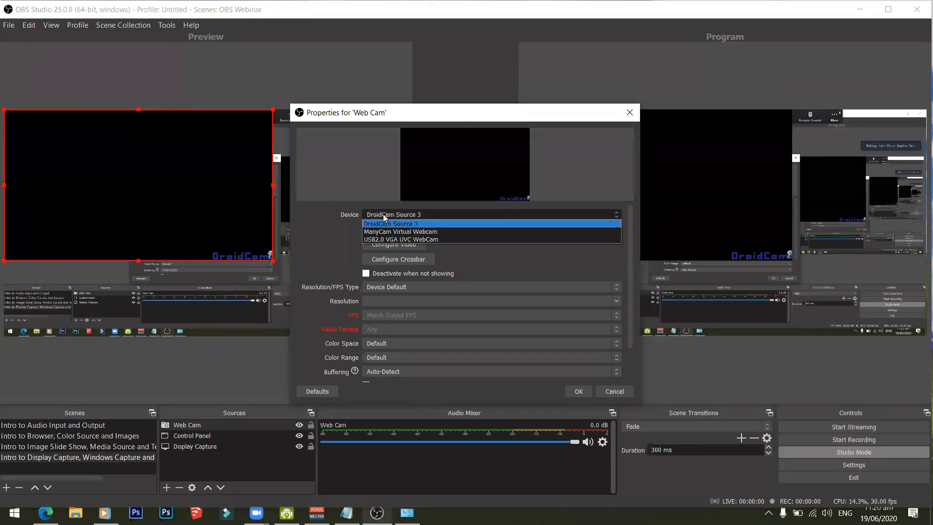
click(382, 239)
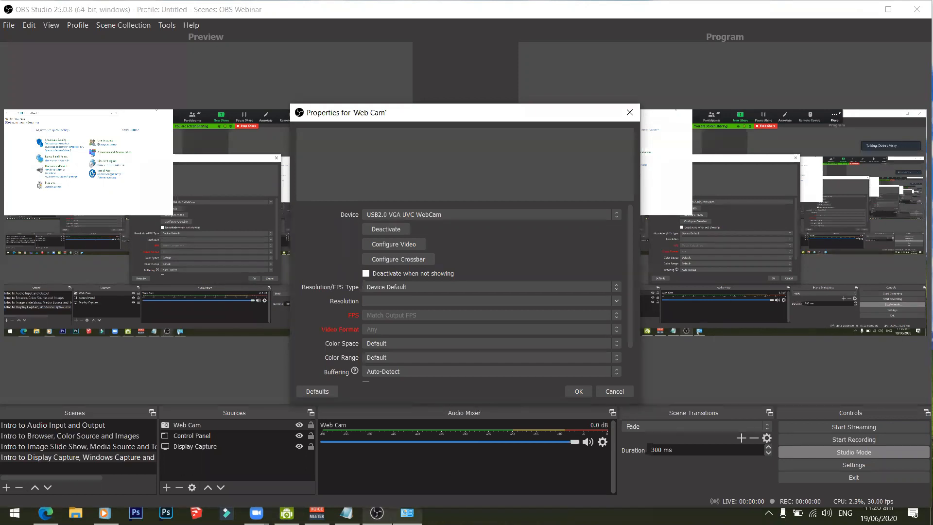
Switch to Voicemeeter Banana and shut it down.
mouse_move(316, 512)
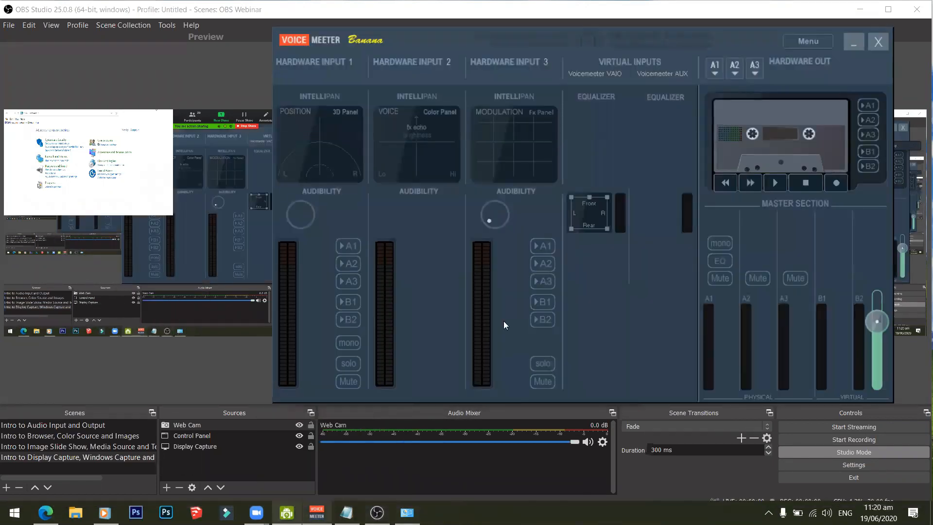
click(804, 42)
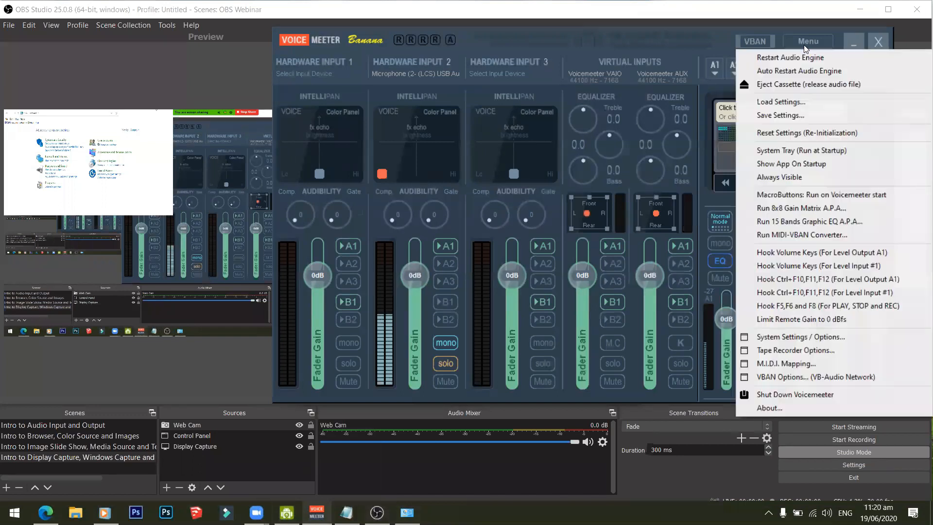
click(763, 399)
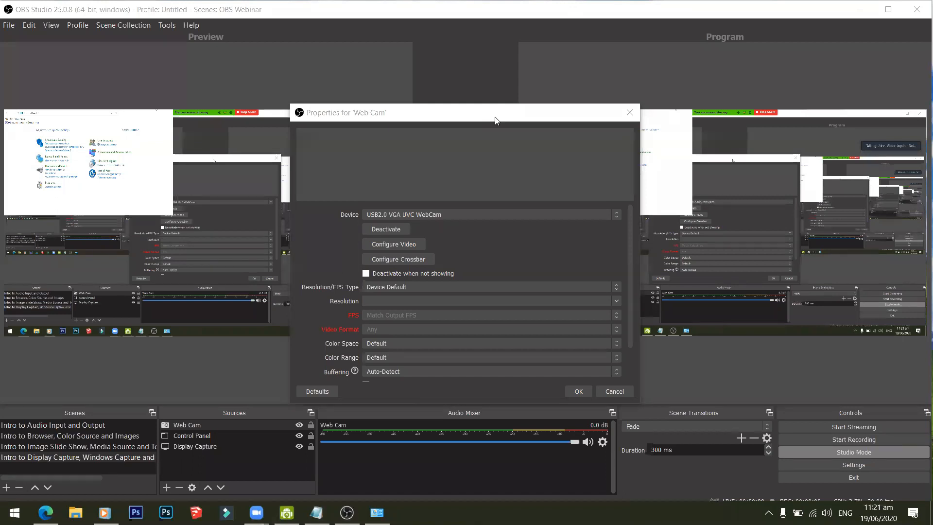
Close the Web Cam source's properties and discard the unsaved changes.
click(626, 119)
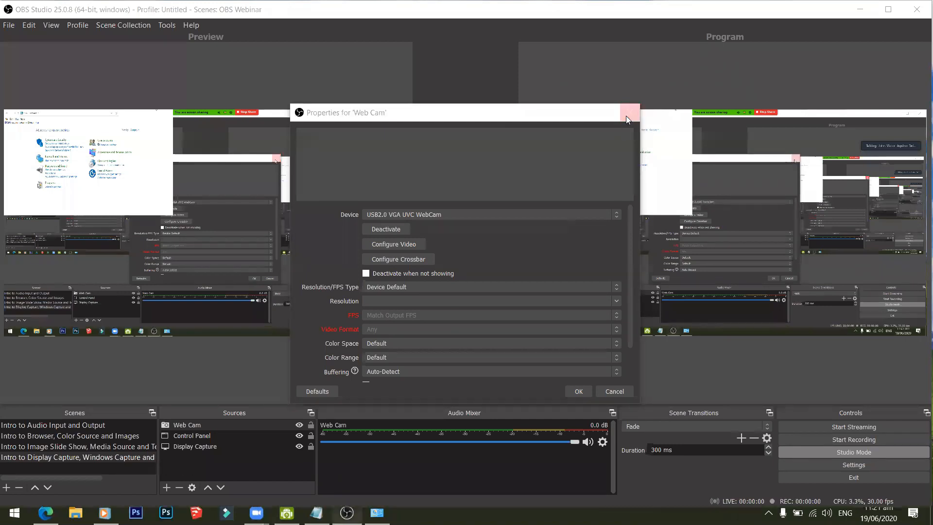
click(626, 116)
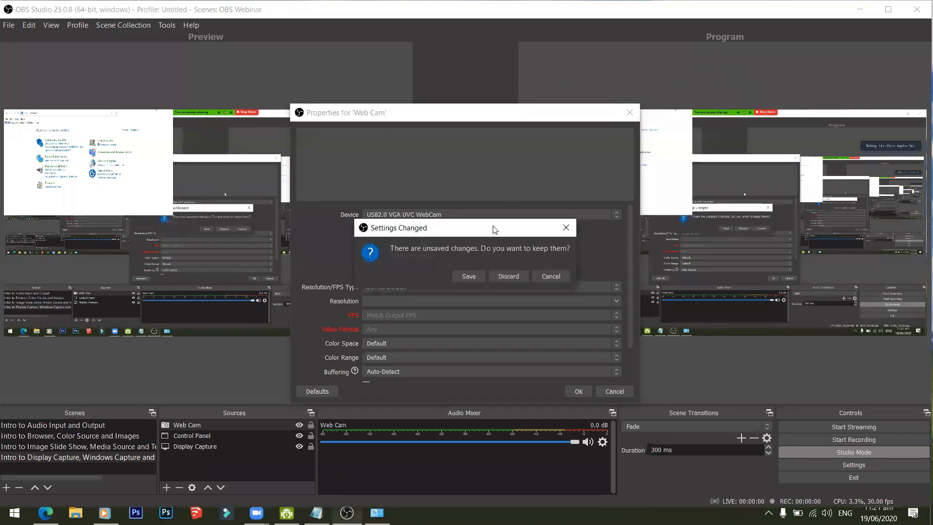
click(509, 276)
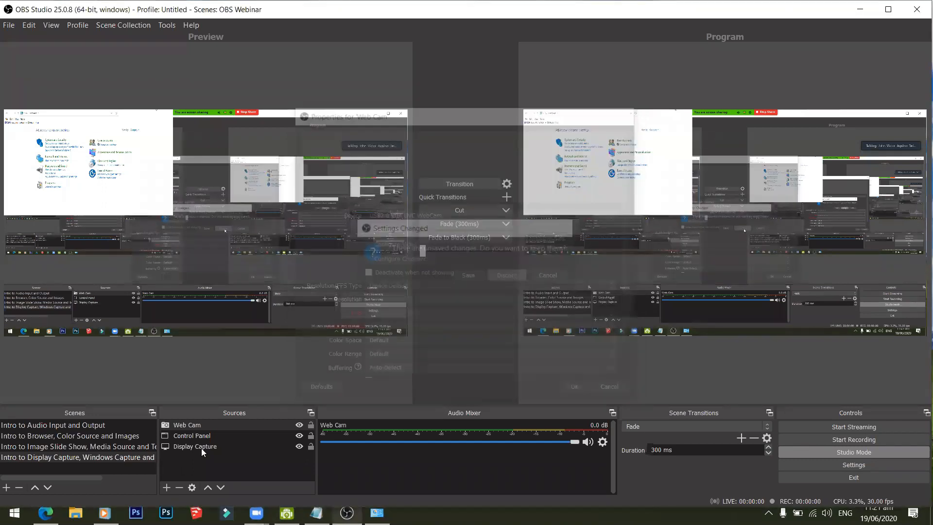
click(163, 489)
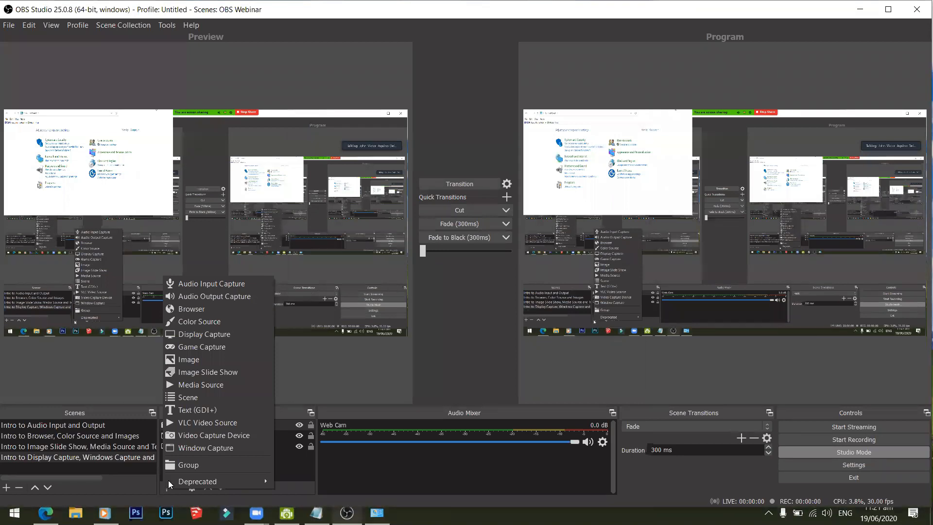
click(215, 434)
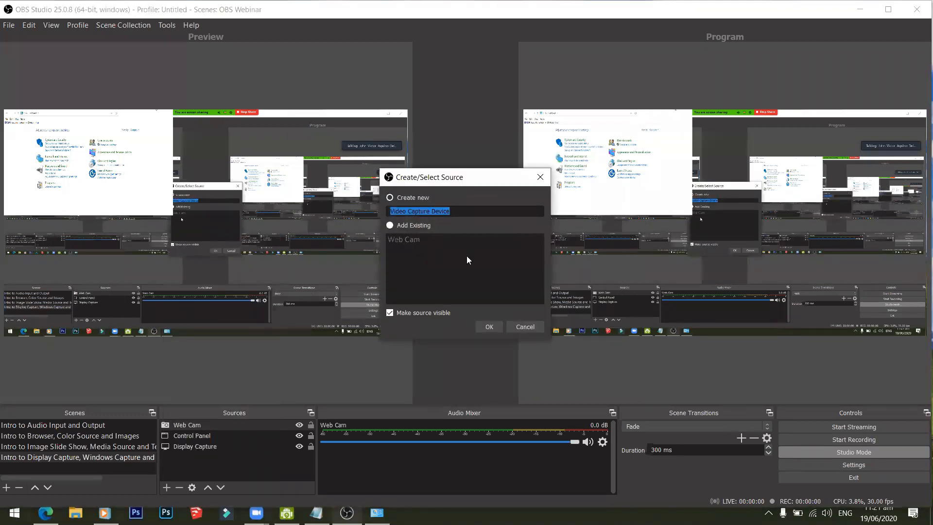
text(Web )
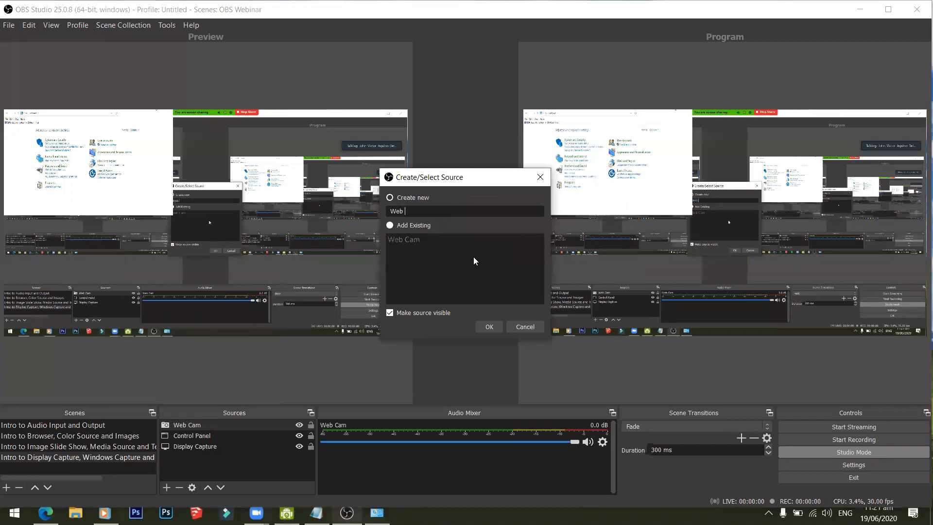
text(Cam)
click(516, 326)
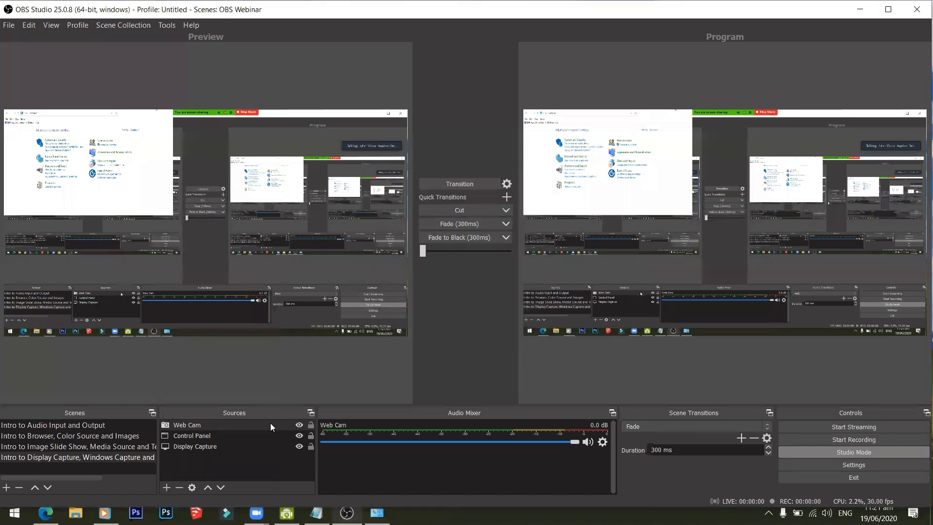
In the Web Cam source's properties, switch the device to DroidCam Source 3 and back to USB2.0 VGA UVC WebCam, keeping the change.
click(228, 424)
right_click(228, 424)
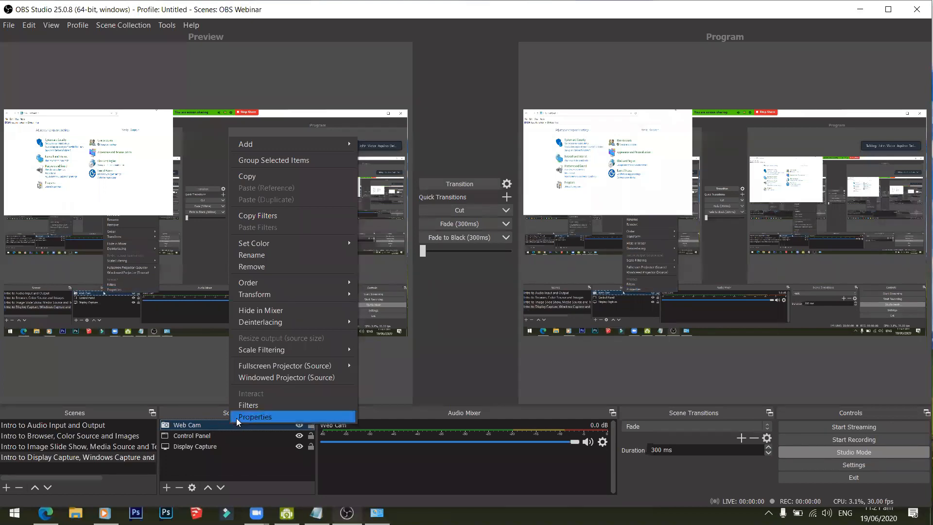
click(241, 417)
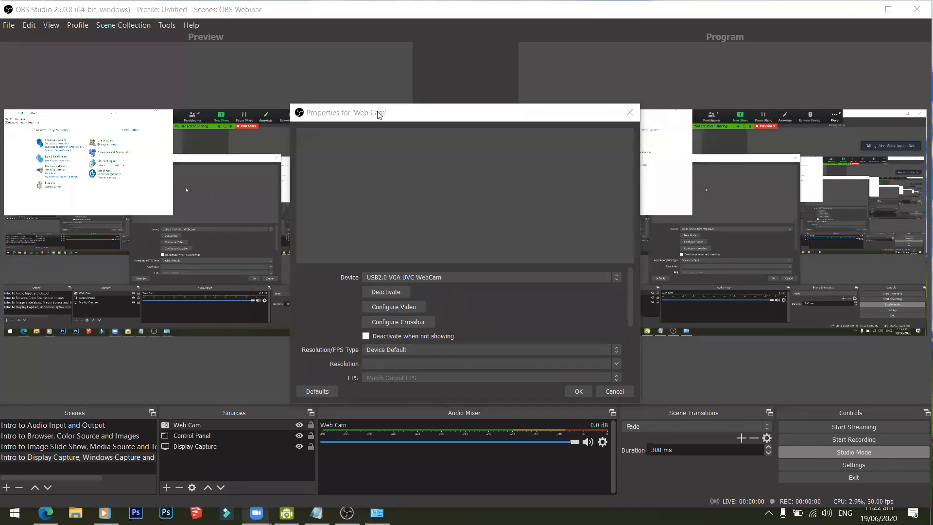
click(428, 277)
click(428, 285)
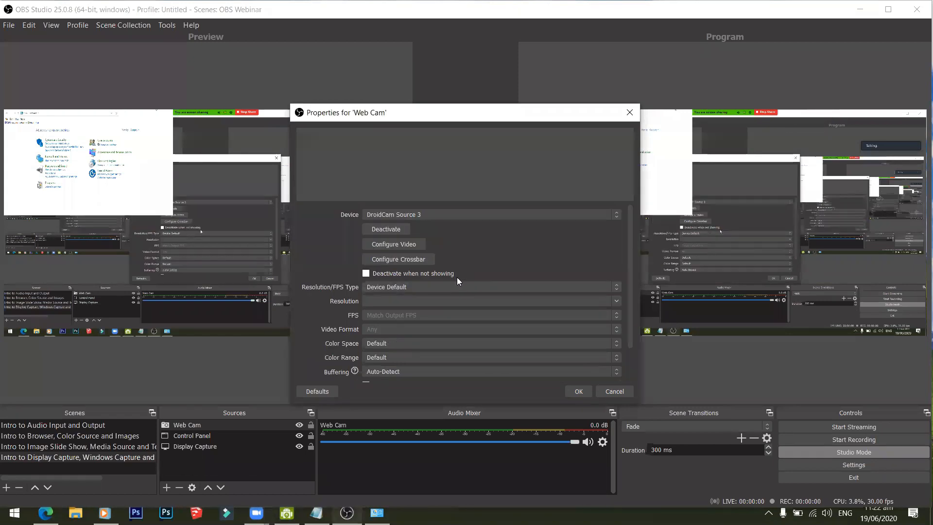
click(476, 216)
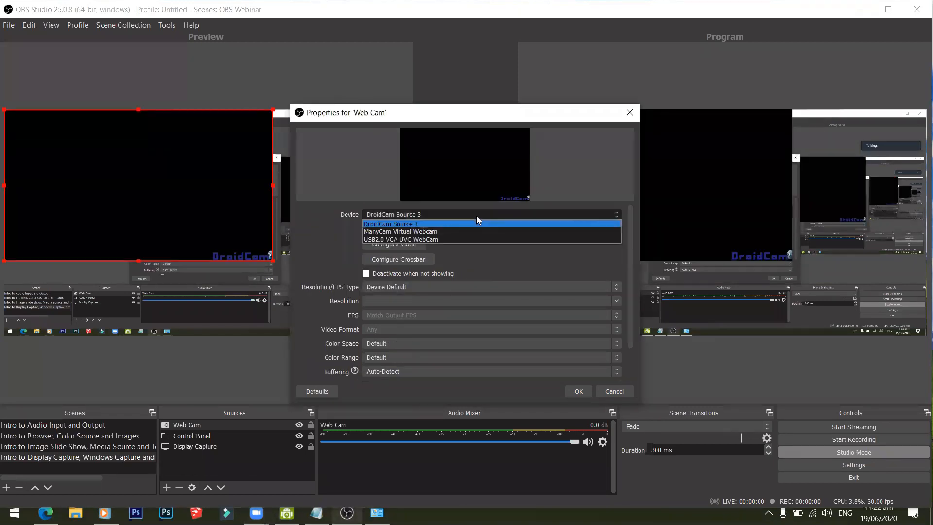
click(443, 239)
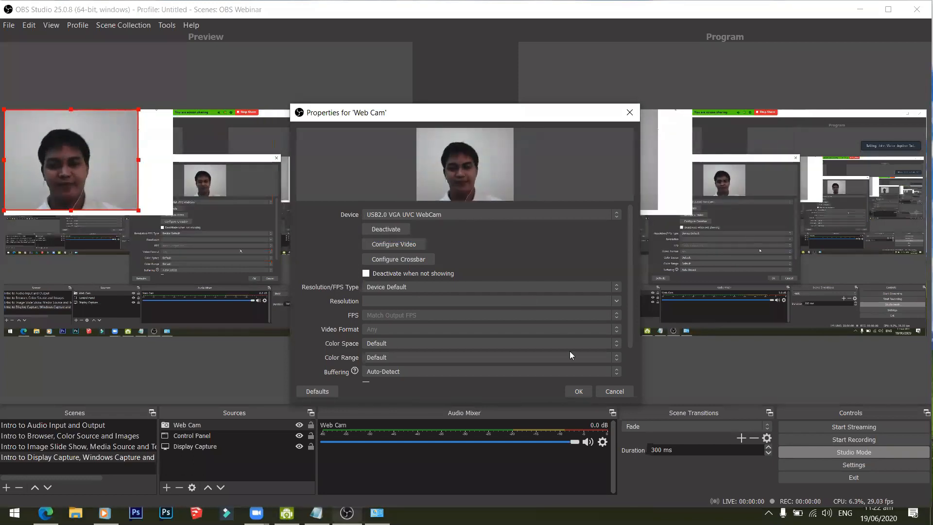
click(577, 391)
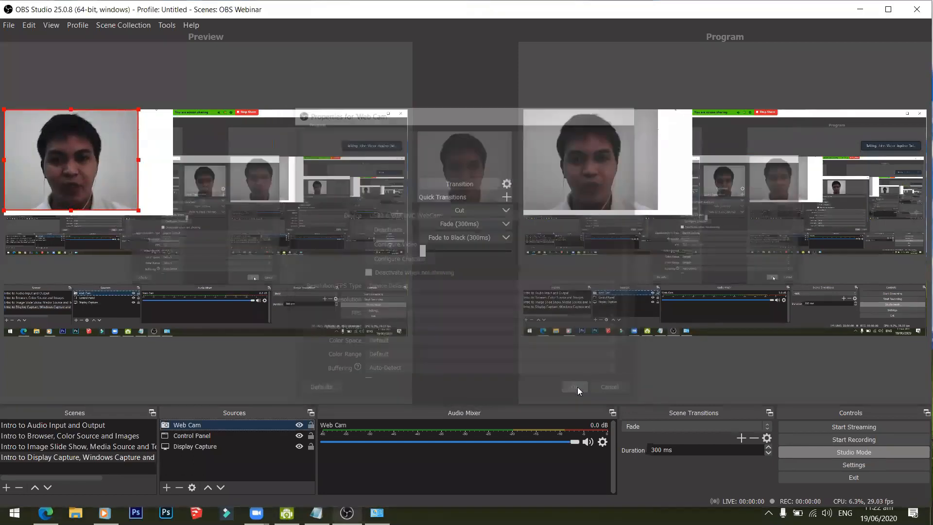
Place the Web Cam source in the canvas's lower-right corner, scaled to about 27 percent of the canvas width.
drag(97, 180, 297, 276)
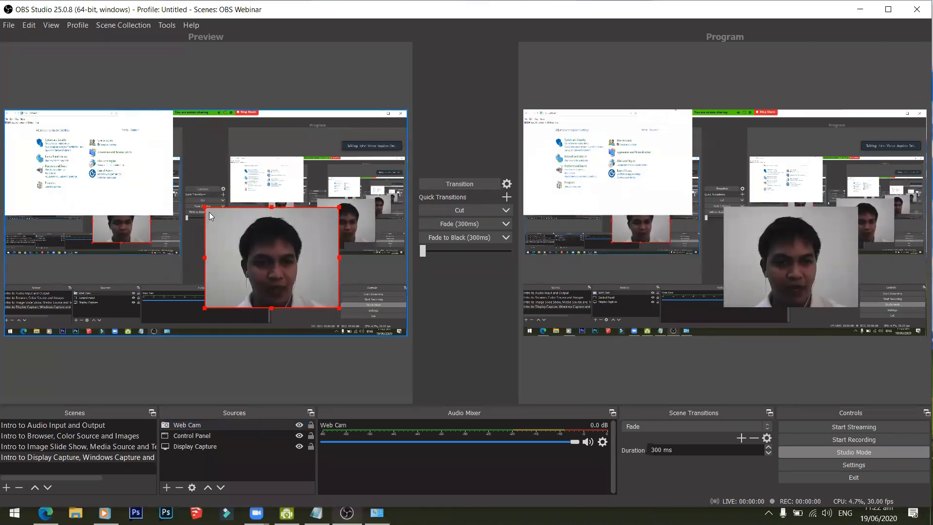
drag(204, 207, 156, 156)
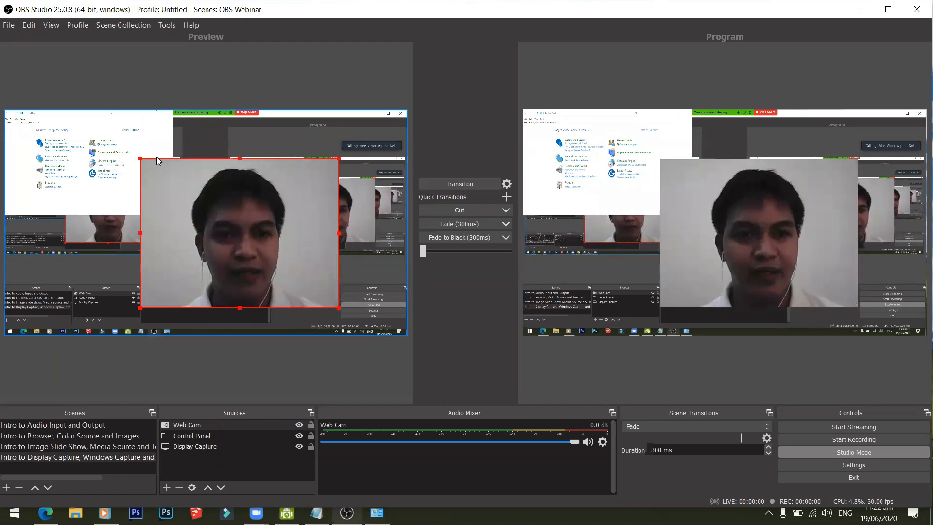
drag(249, 213, 302, 174)
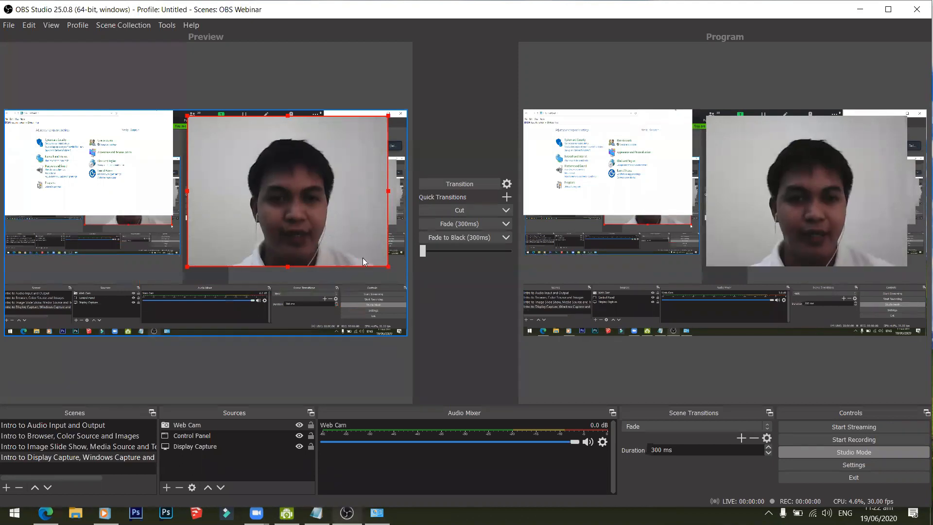
drag(388, 266, 355, 315)
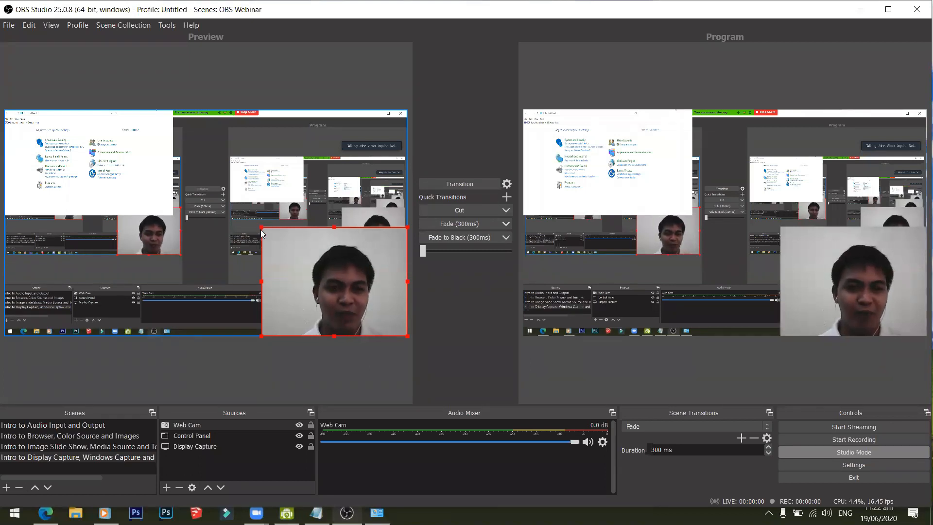
drag(260, 227, 299, 266)
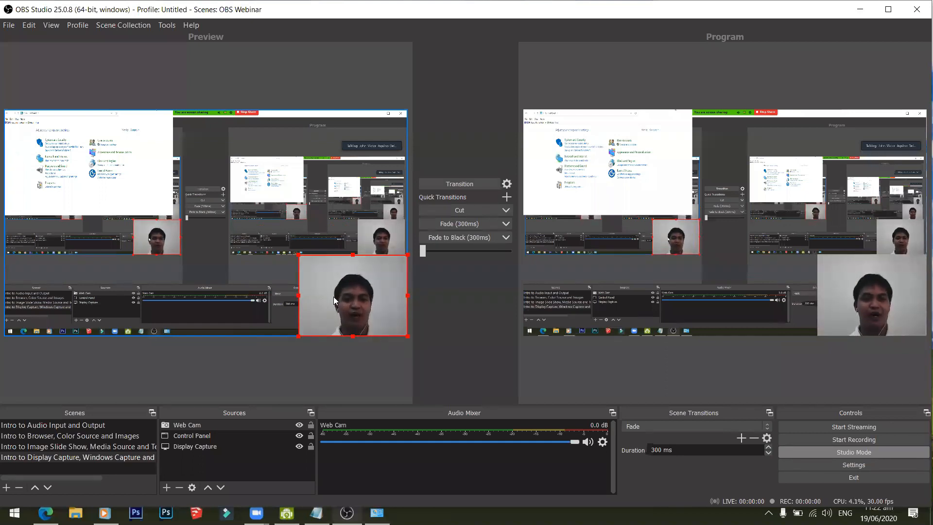
Move the Web Cam source toward the middle of the canvas and return it to the lower-right corner.
drag(334, 296, 179, 214)
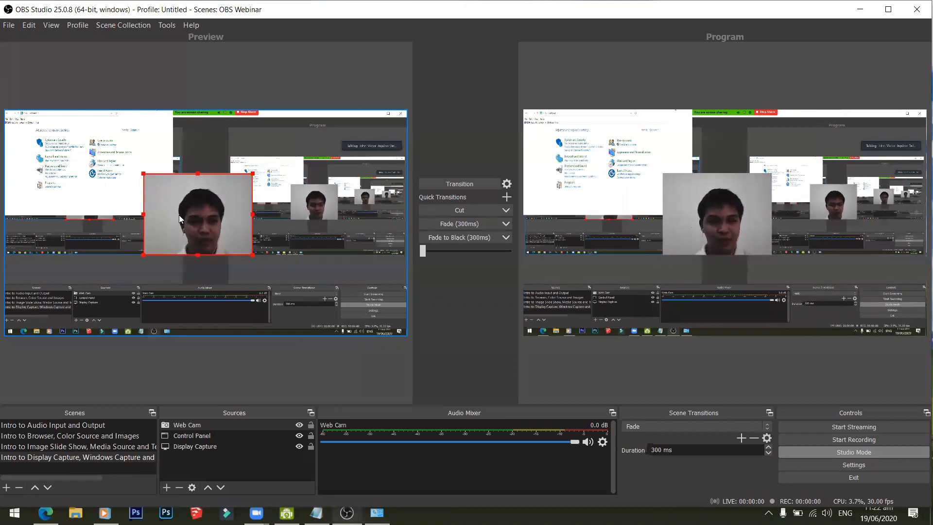
drag(179, 217, 335, 294)
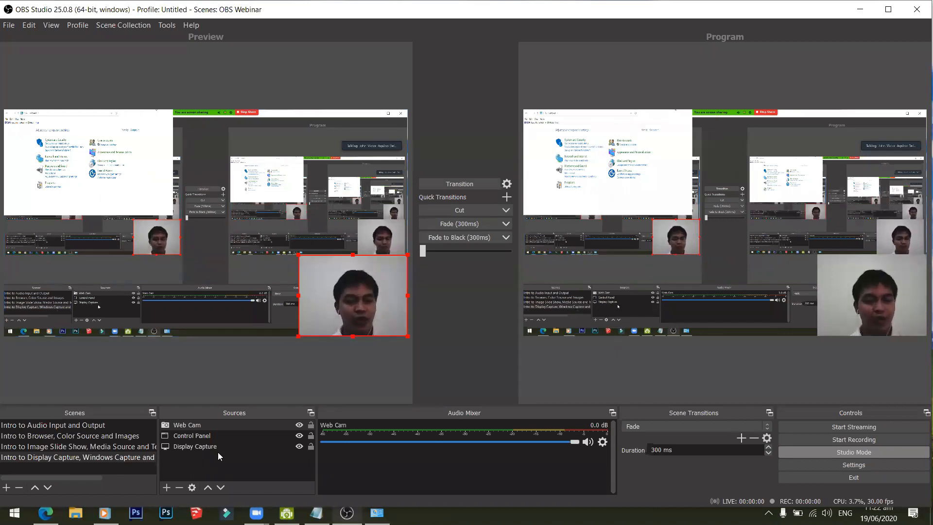
click(200, 462)
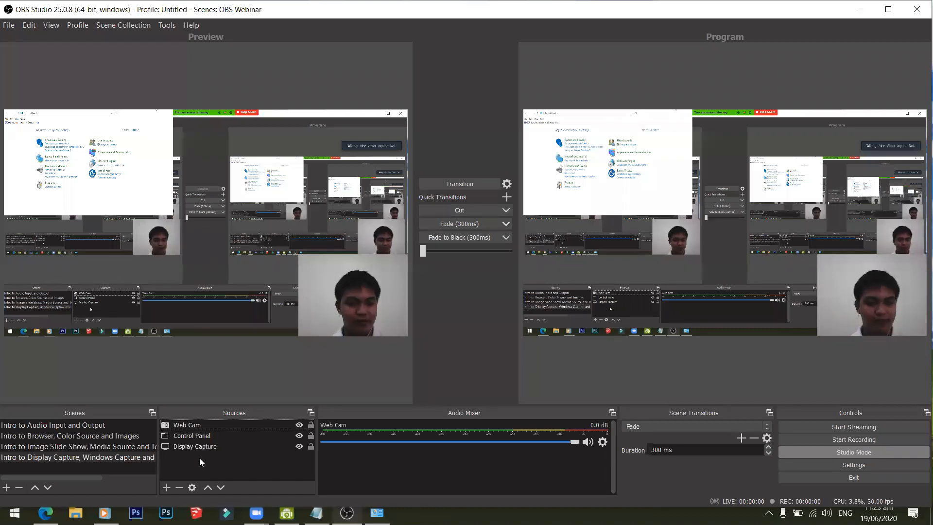
click(337, 325)
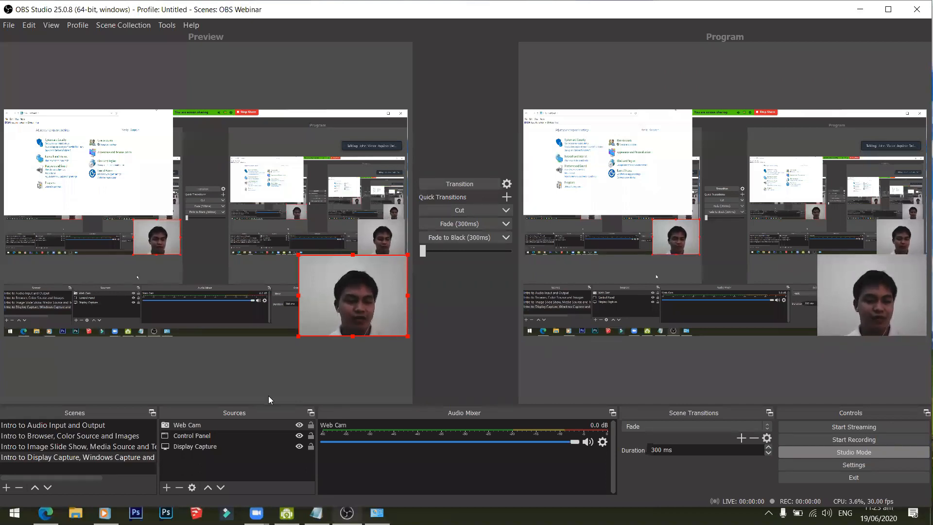
click(167, 487)
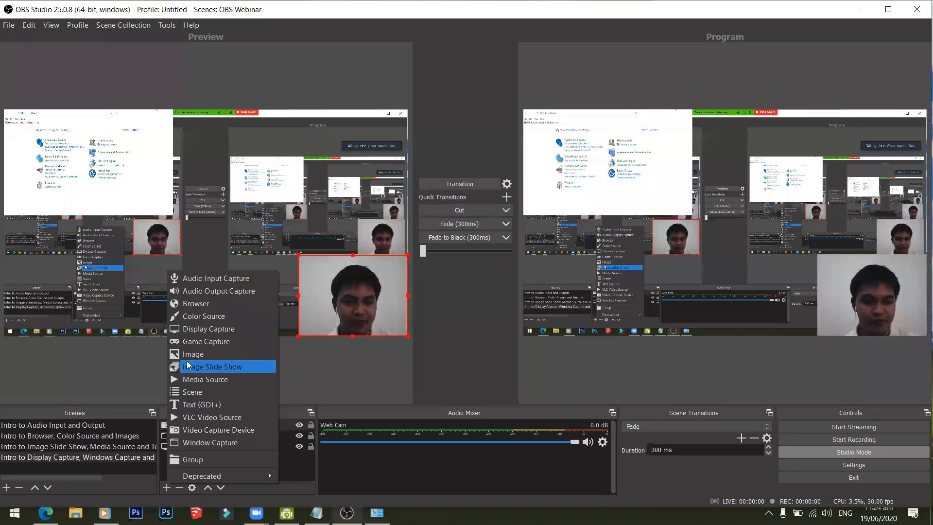
click(307, 375)
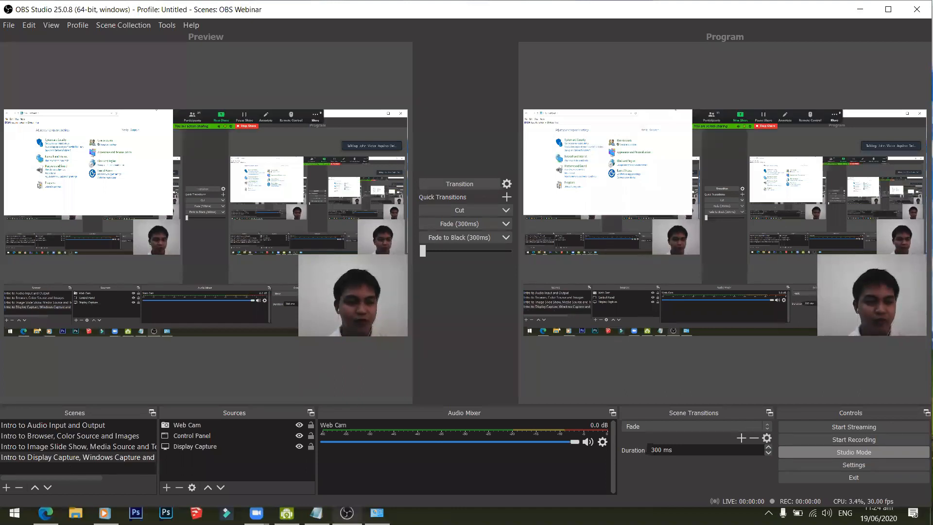
click(348, 256)
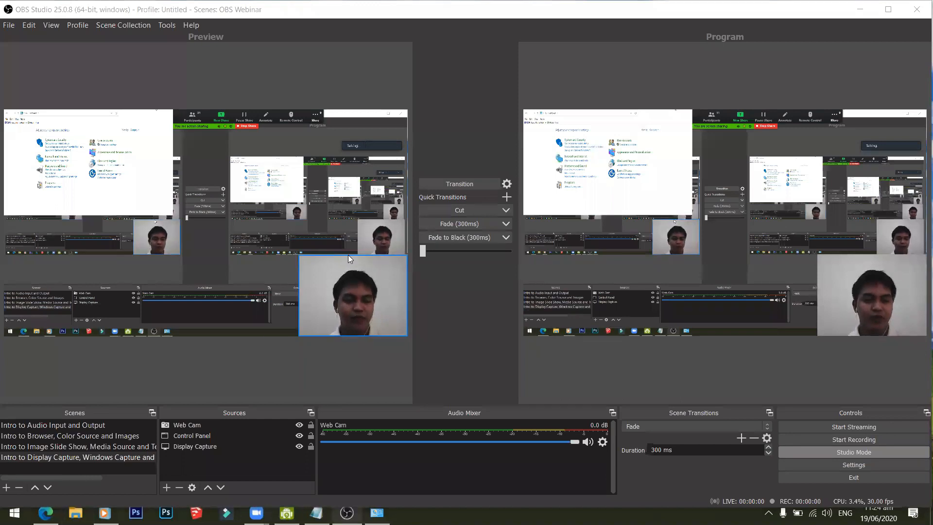
Open a File Explorer window over the scene.
key(super+e)
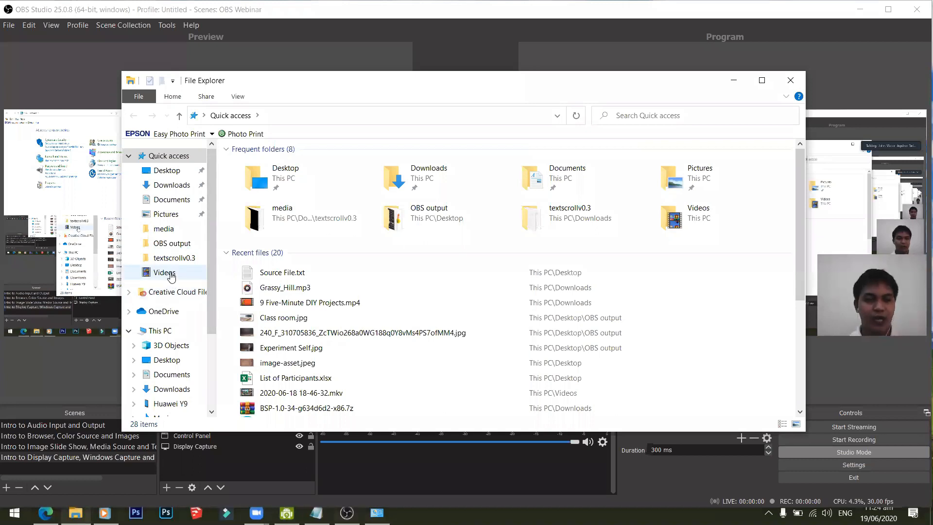
click(170, 274)
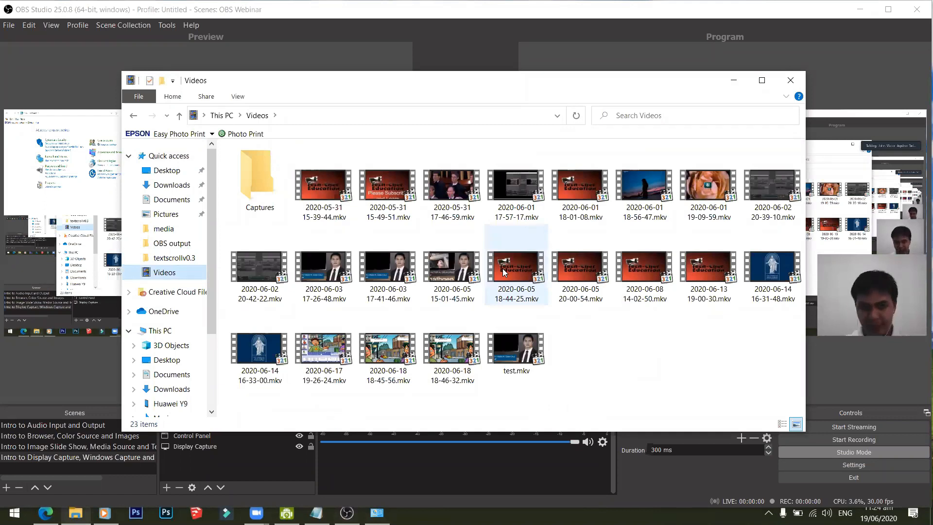
click(387, 260)
right_click(387, 262)
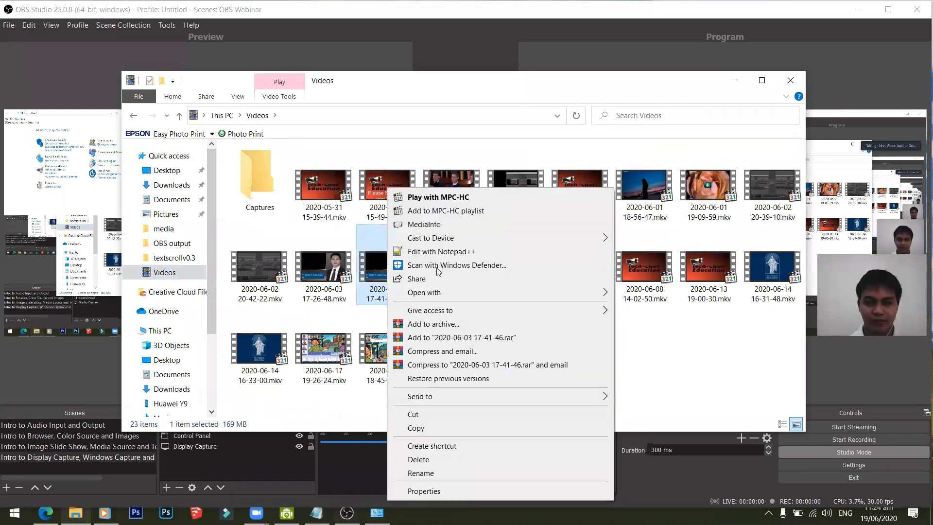
mouse_move(536, 297)
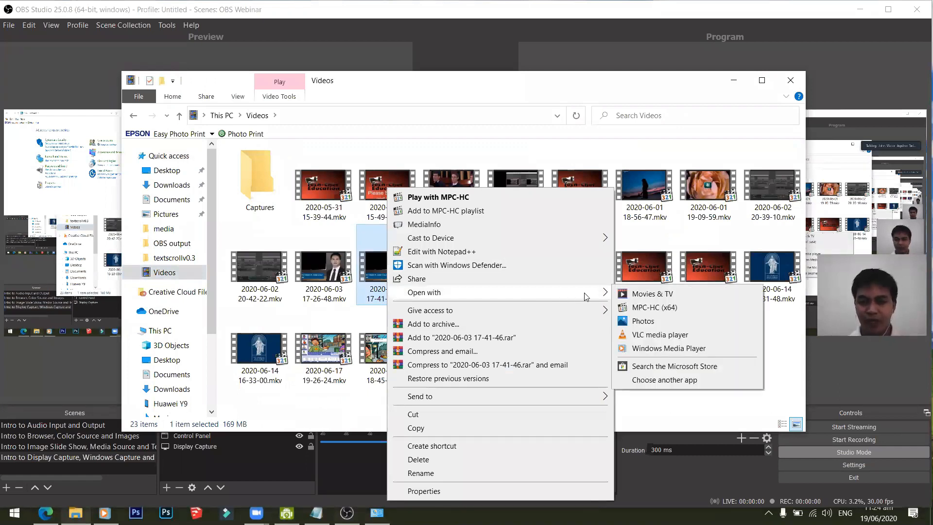
click(655, 335)
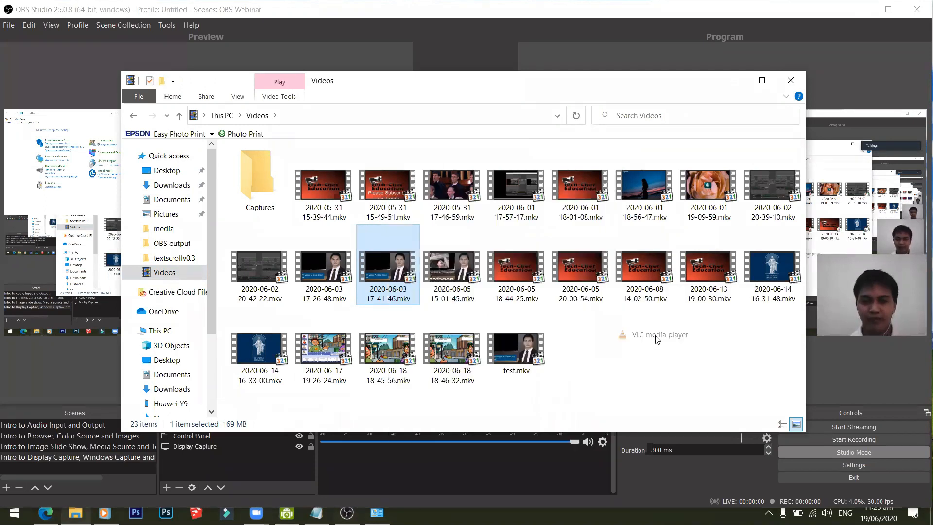
click(737, 80)
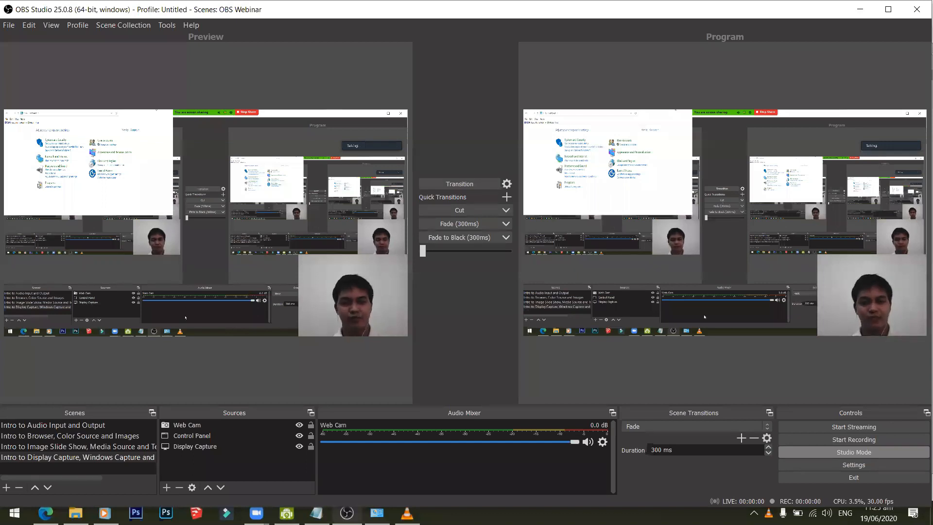
click(407, 513)
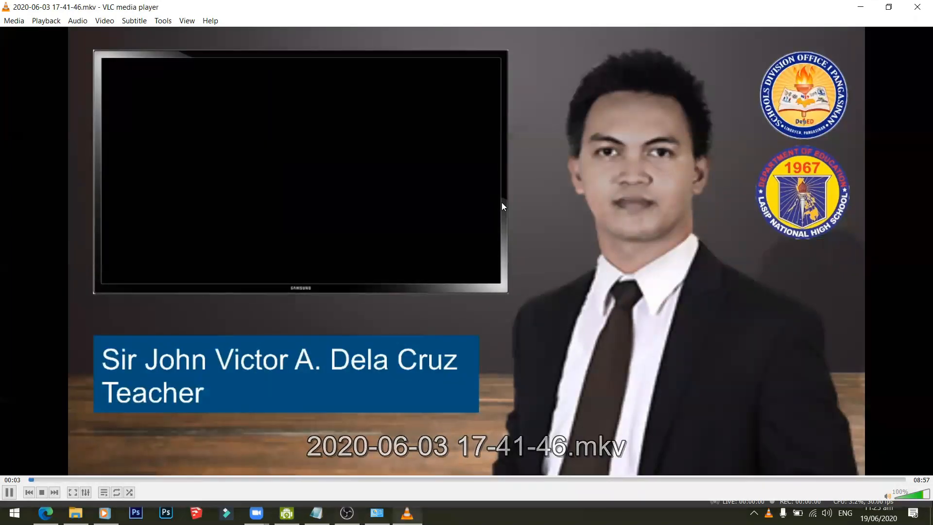
double_click(593, 228)
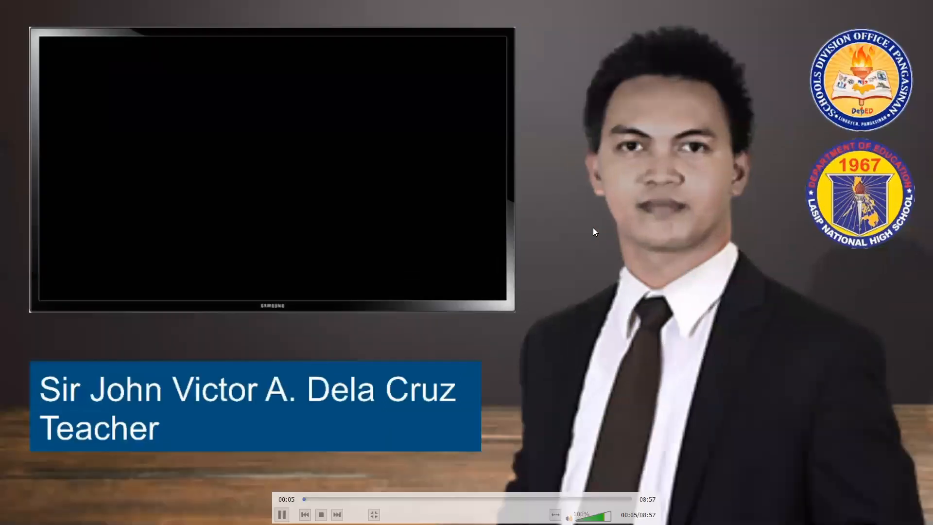
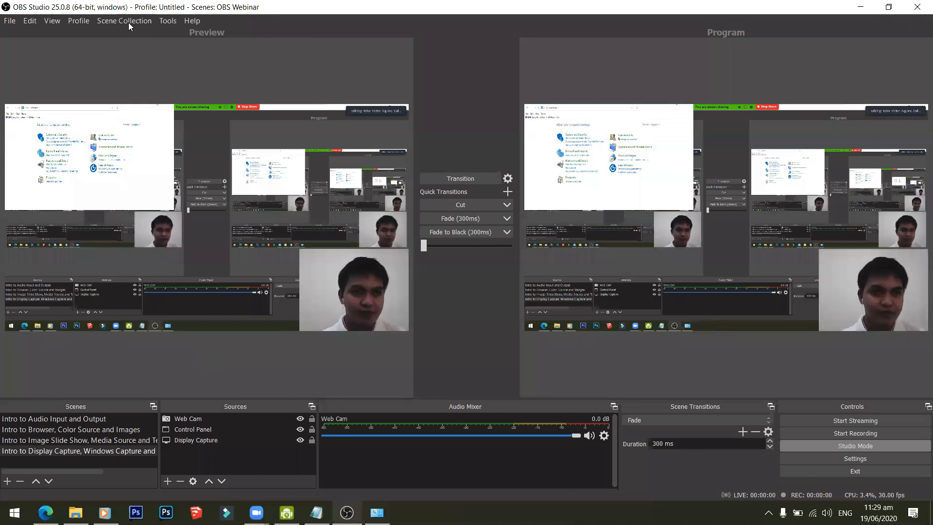
Create a new scene collection named Practice OBS.
click(128, 23)
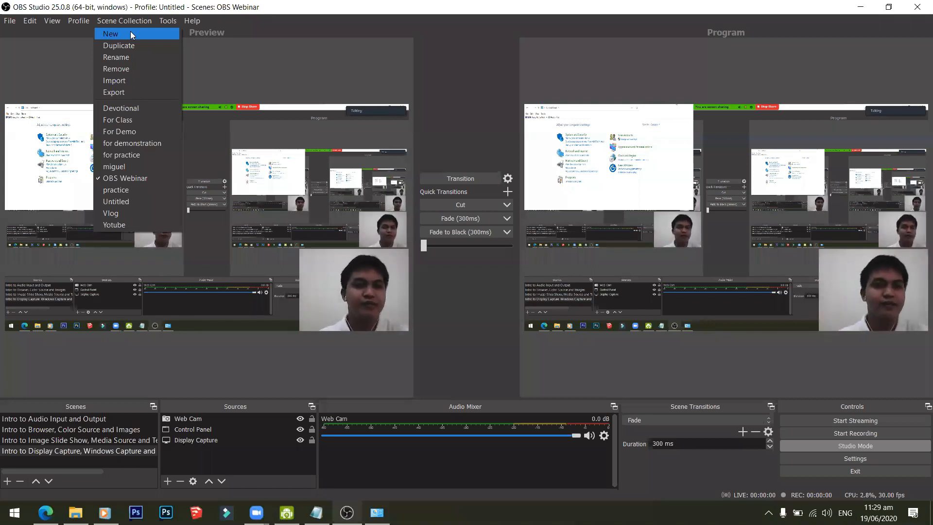
click(130, 31)
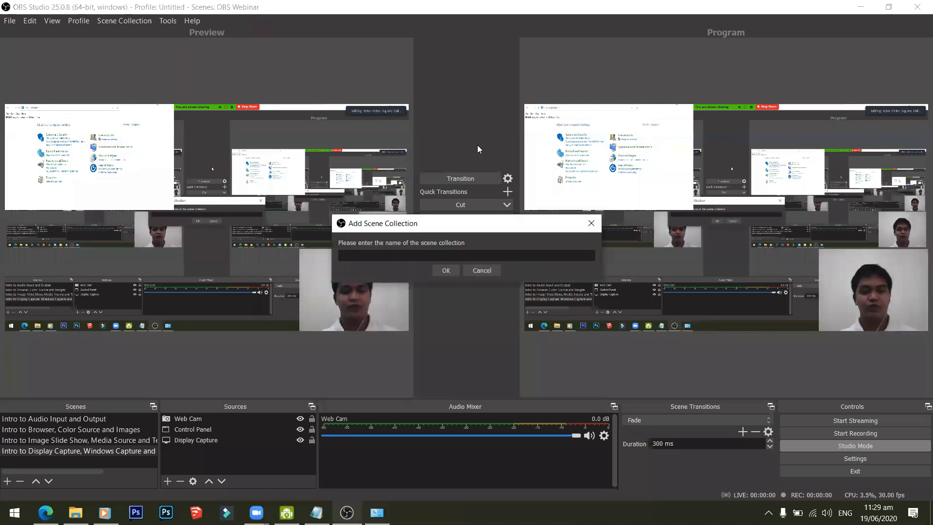
text(P)
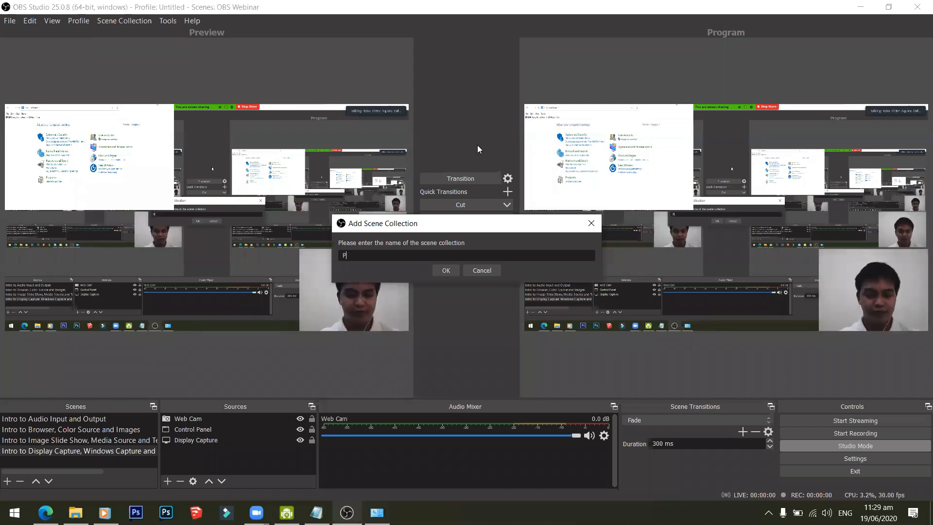
text(ractice OBS)
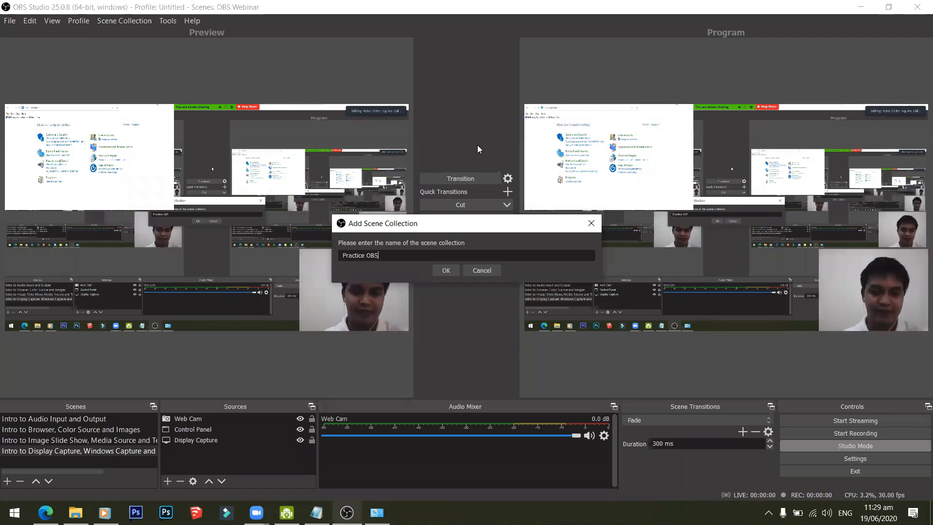
click(445, 270)
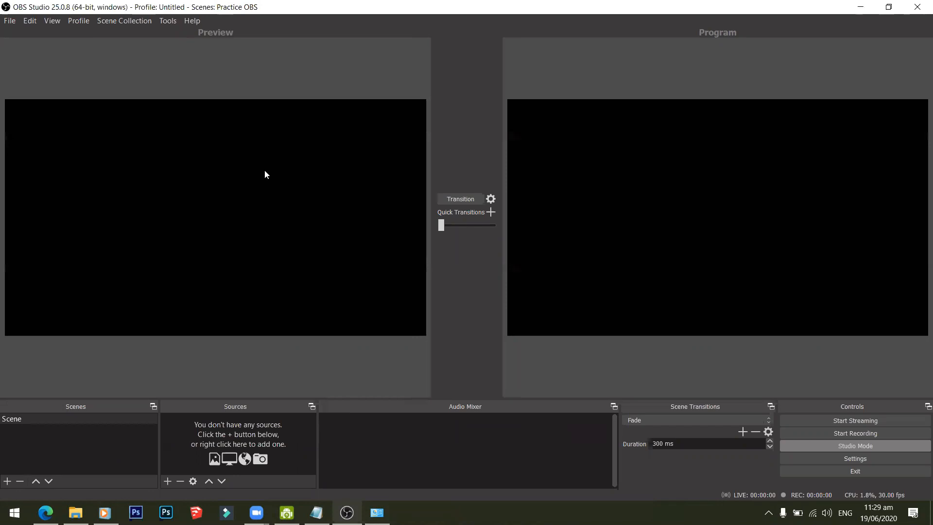
Switch to the OBS Webinar scene collection and return to Practice OBS.
click(140, 21)
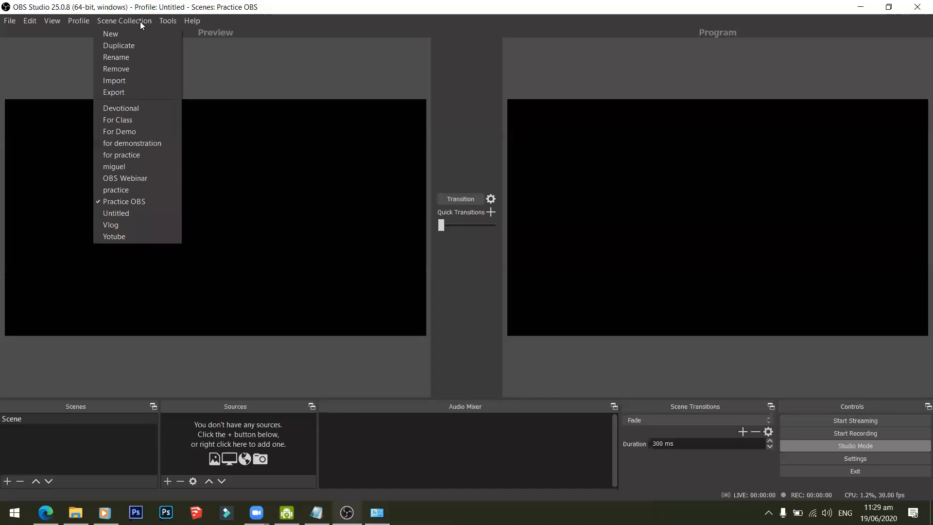
click(129, 177)
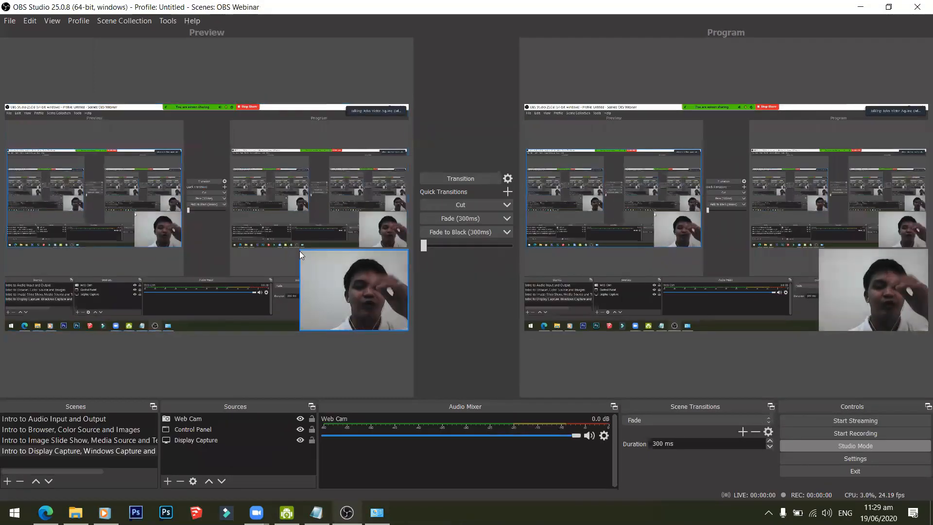
click(140, 21)
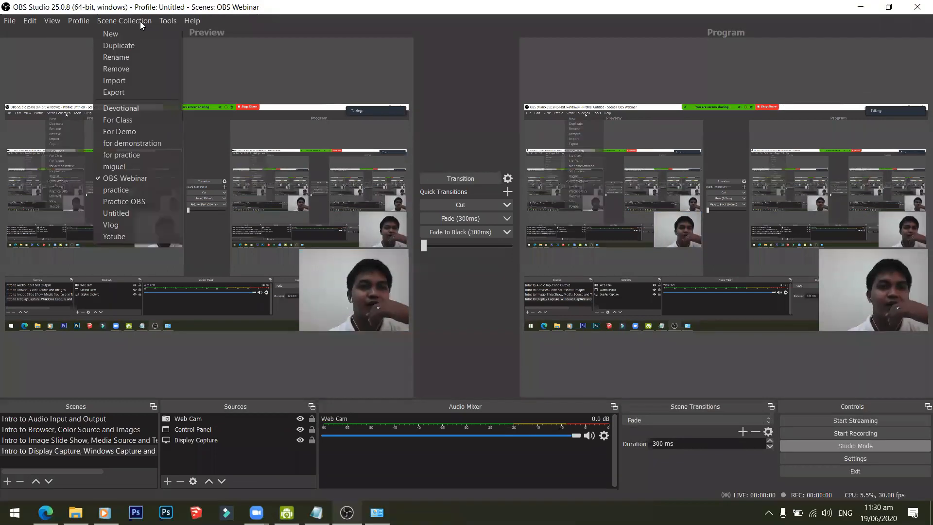
click(121, 199)
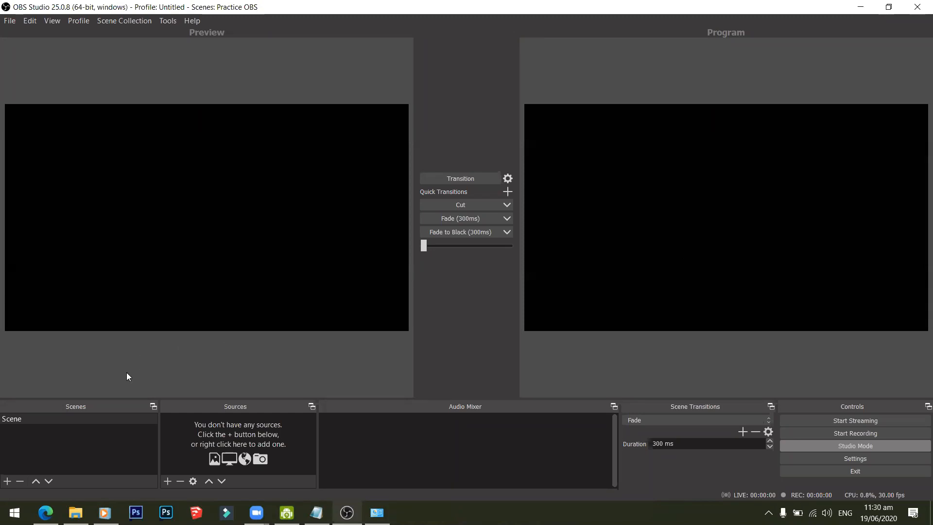
Rename the default scene in the Practice OBS collection as Intro.
right_click(54, 423)
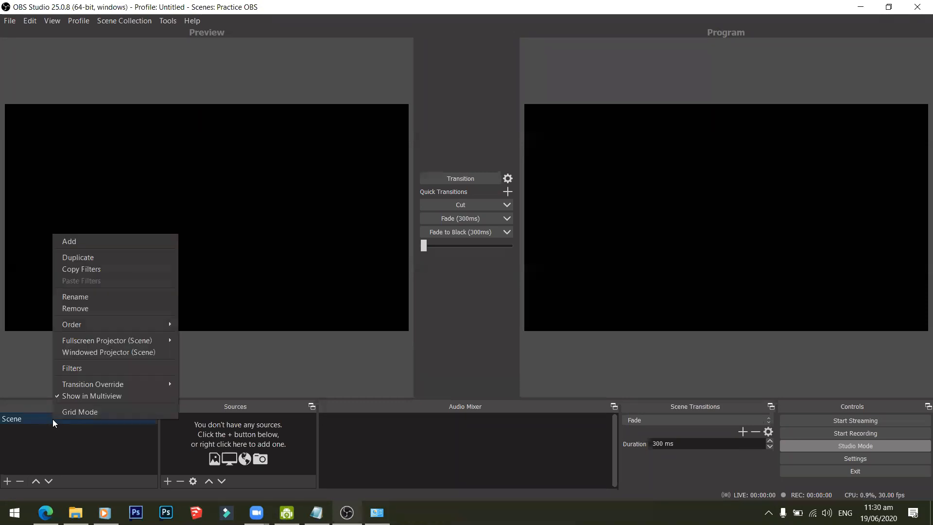
click(112, 298)
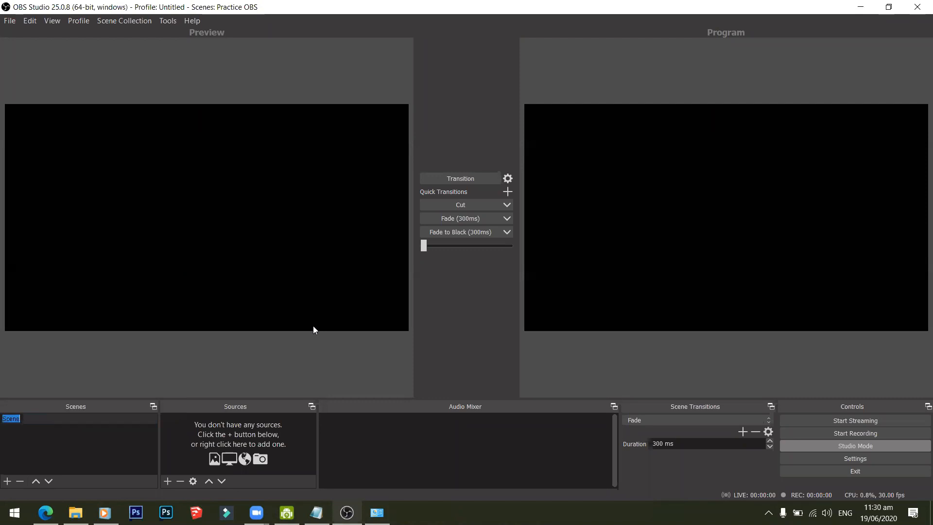
text(Intro)
key(Return)
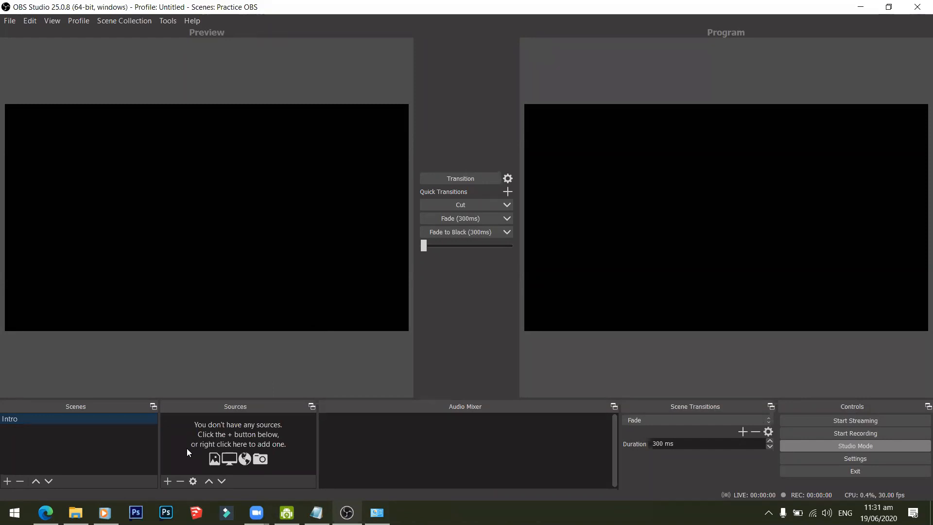
Add a new Image source named Background Image to the Intro scene.
click(168, 481)
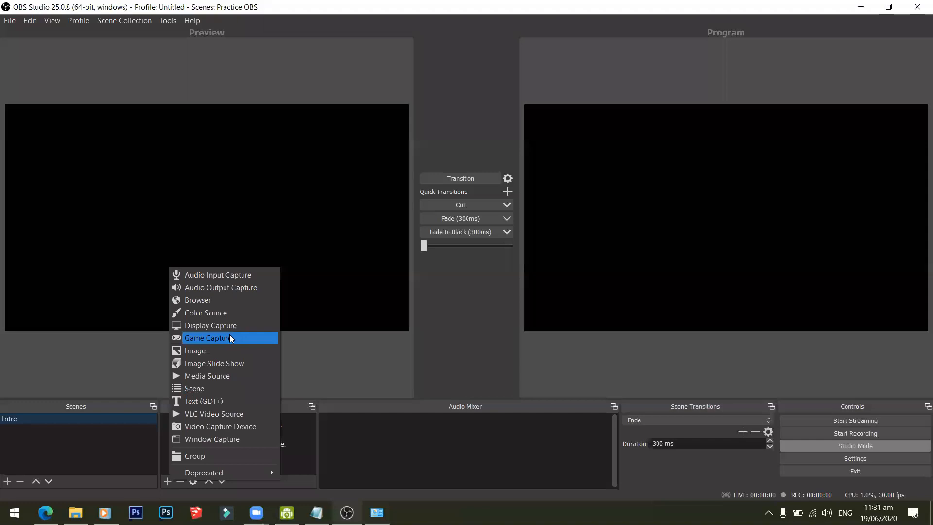
click(209, 350)
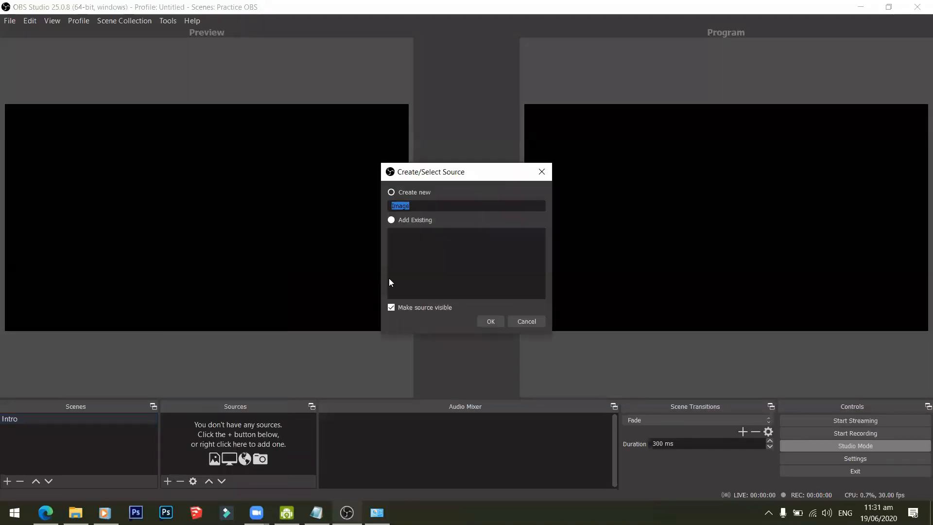
text(Background 1)
text(mage)
click(489, 320)
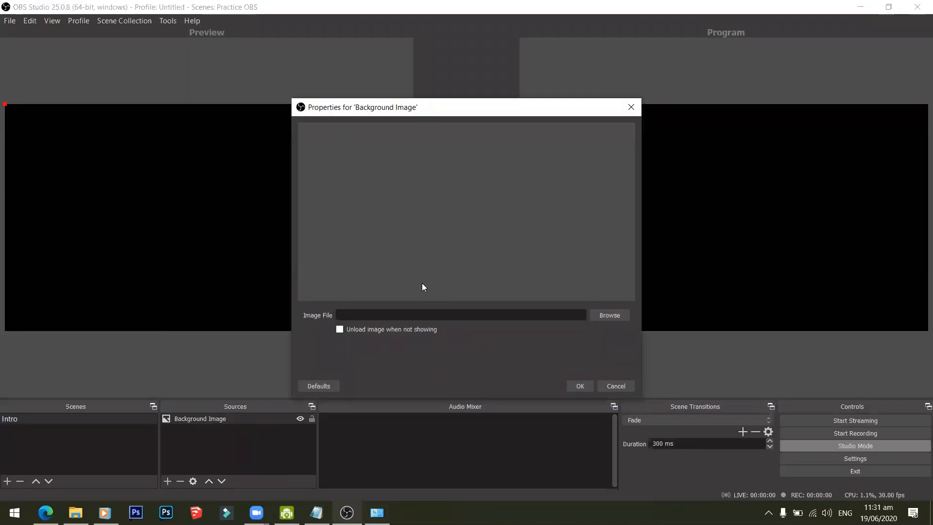
Load the dark wall and wooden table JPG from the desktop's OBS output folder into Background Image and enlarge it to fill the canvas.
click(602, 315)
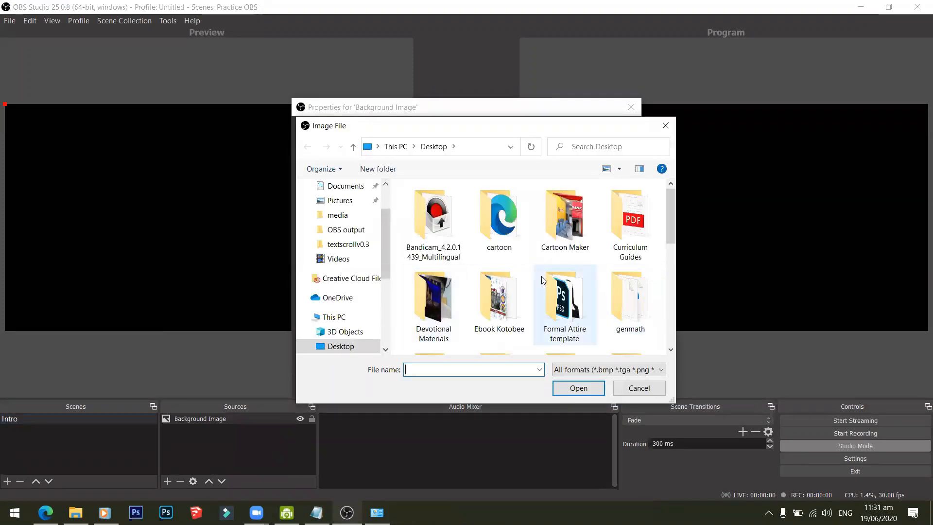
drag(670, 225, 671, 259)
double_click(495, 287)
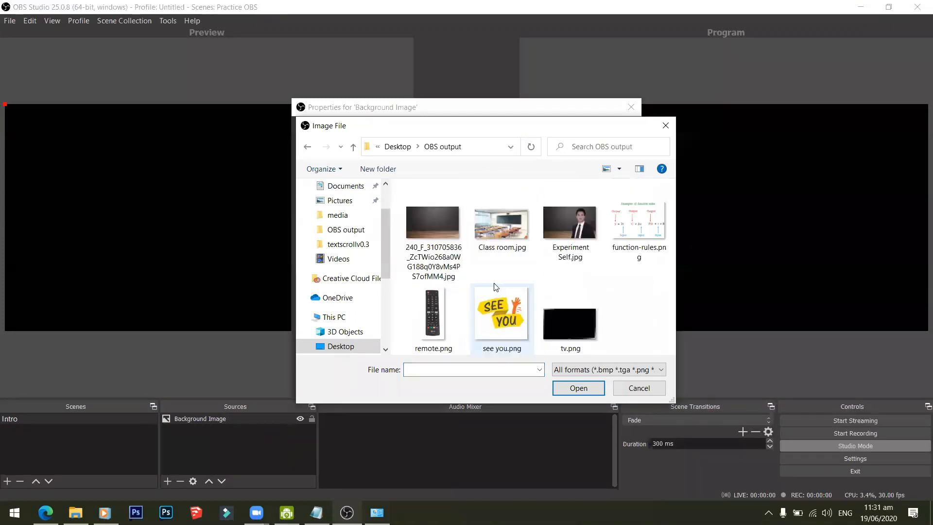
click(425, 237)
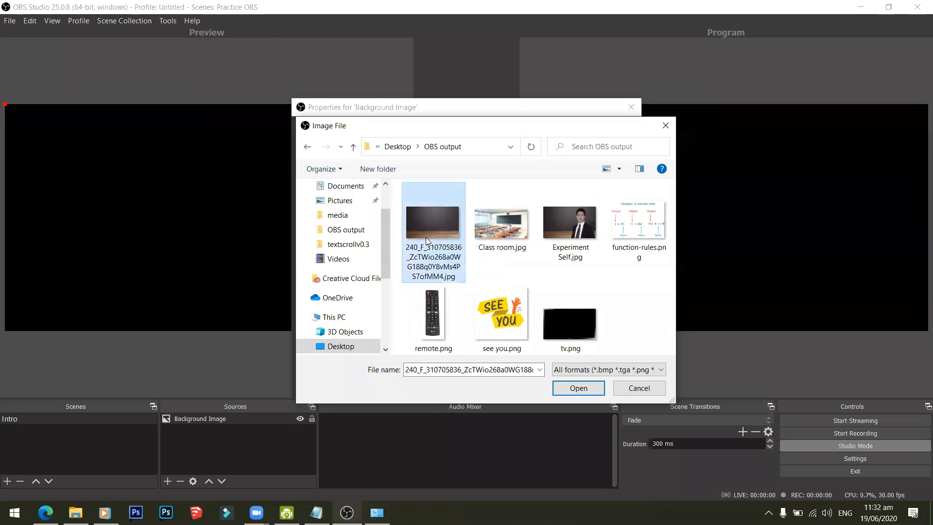
click(575, 391)
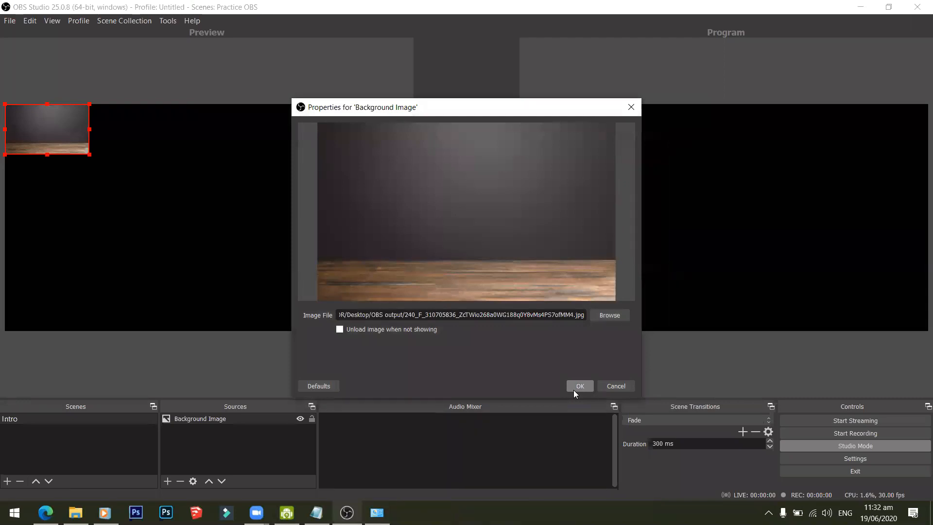
click(579, 386)
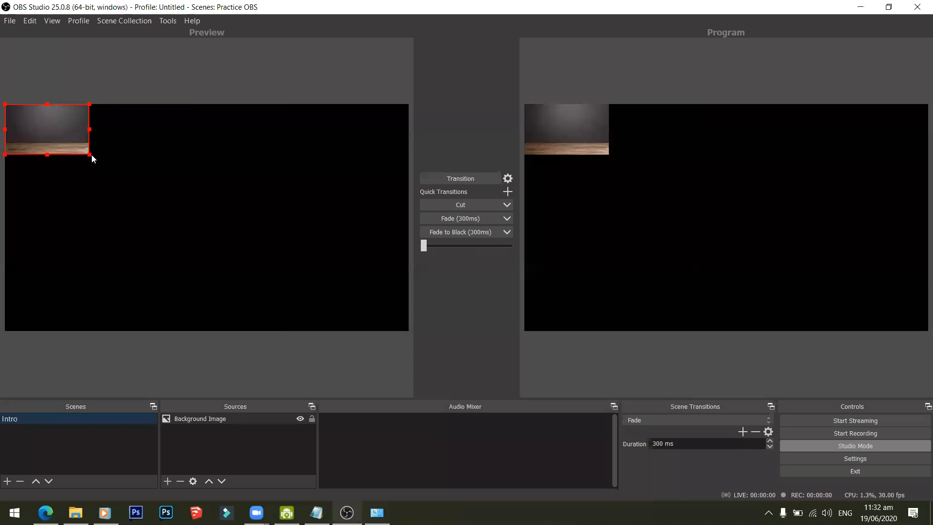
drag(89, 154, 406, 329)
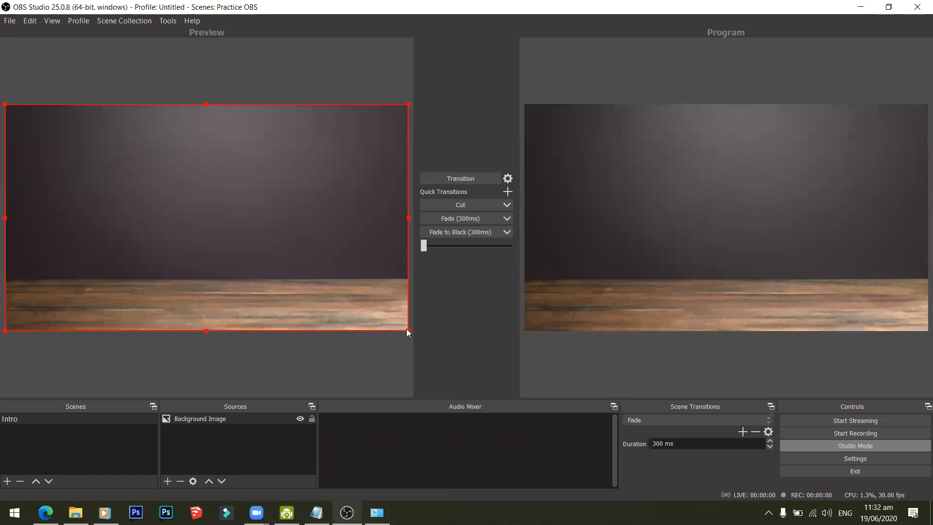
click(348, 358)
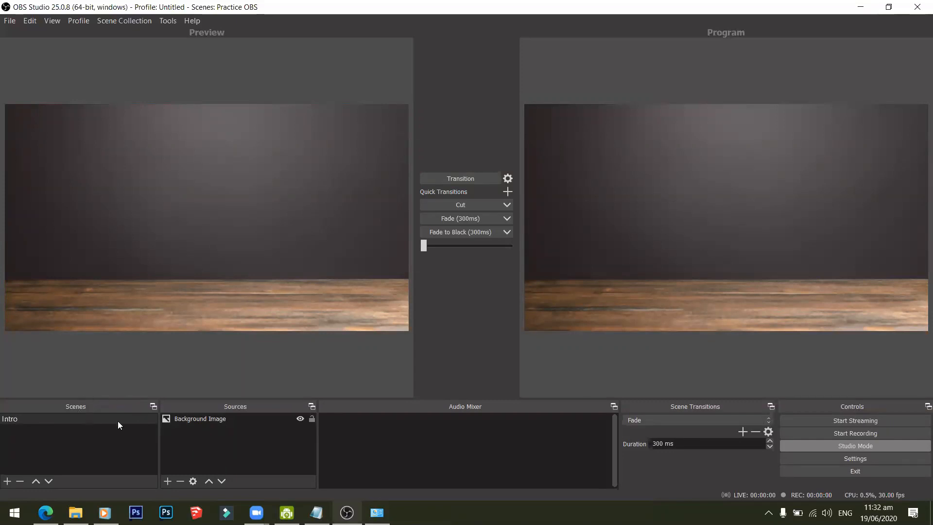
Add a new Video Capture Device source named Web Cam to the Intro scene.
click(167, 480)
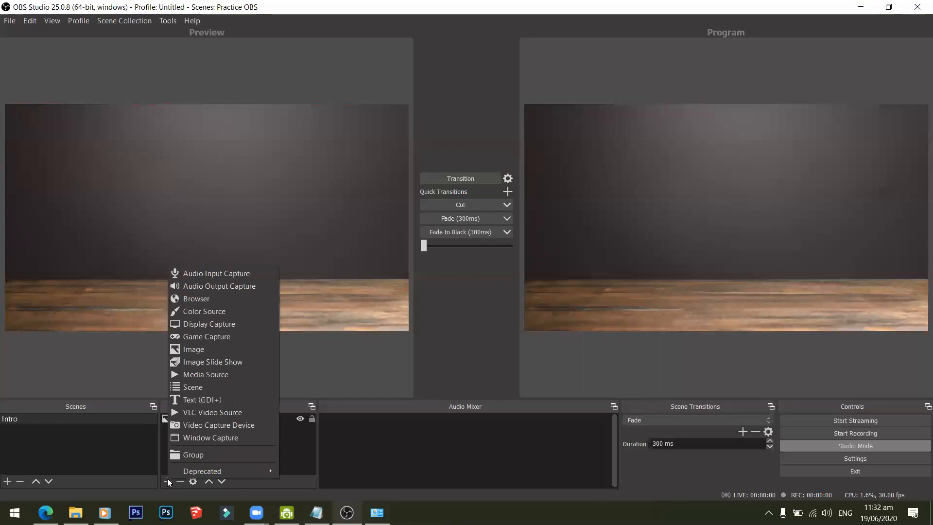
click(251, 429)
text(We)
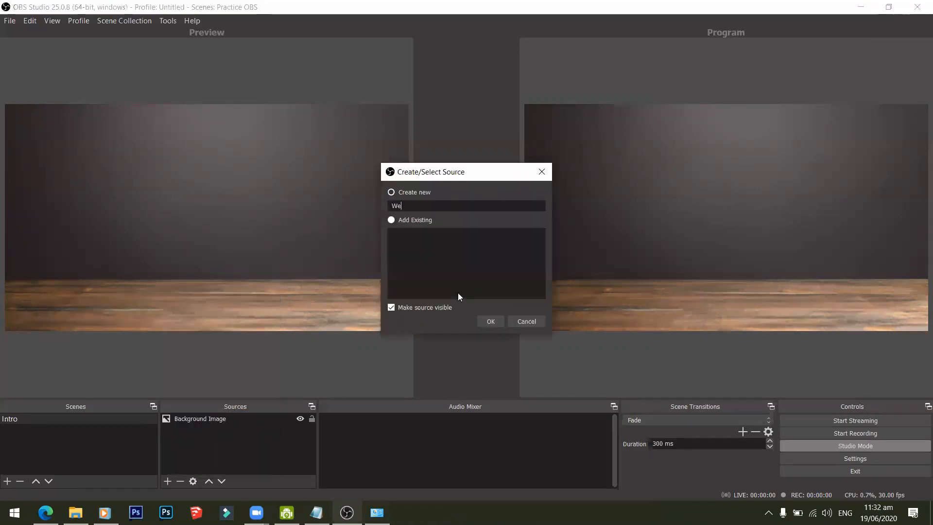
text(b Cam)
key(Escape)
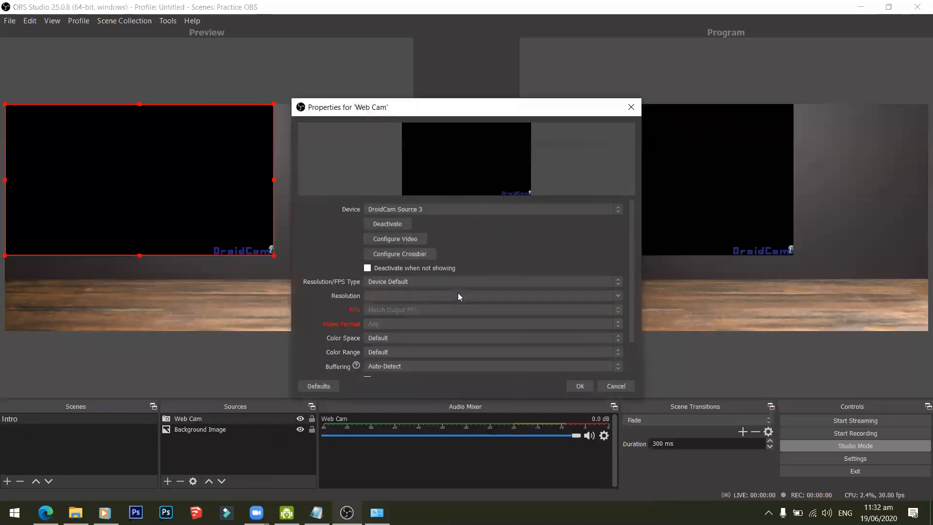
Set the Web Cam device to USB2.0 VGA UVC WebCam and place its picture in the canvas's lower-right corner.
click(473, 206)
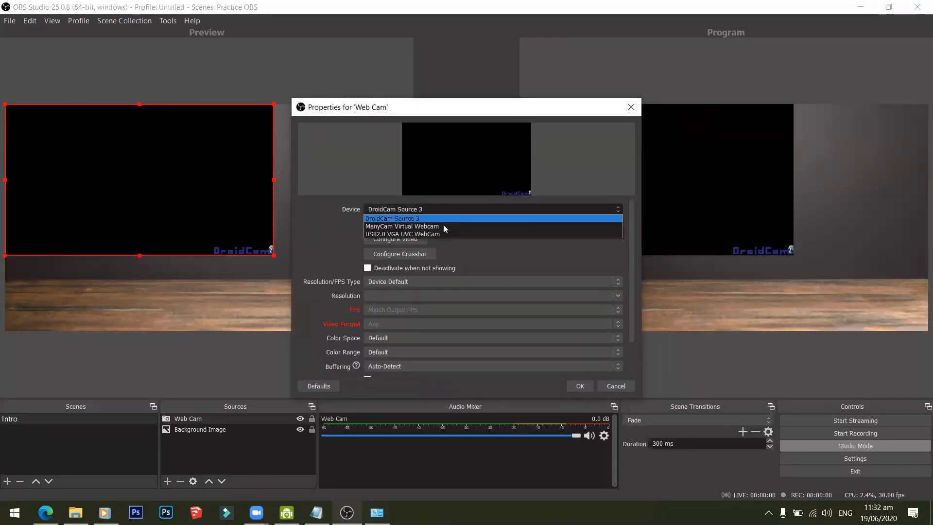
click(431, 231)
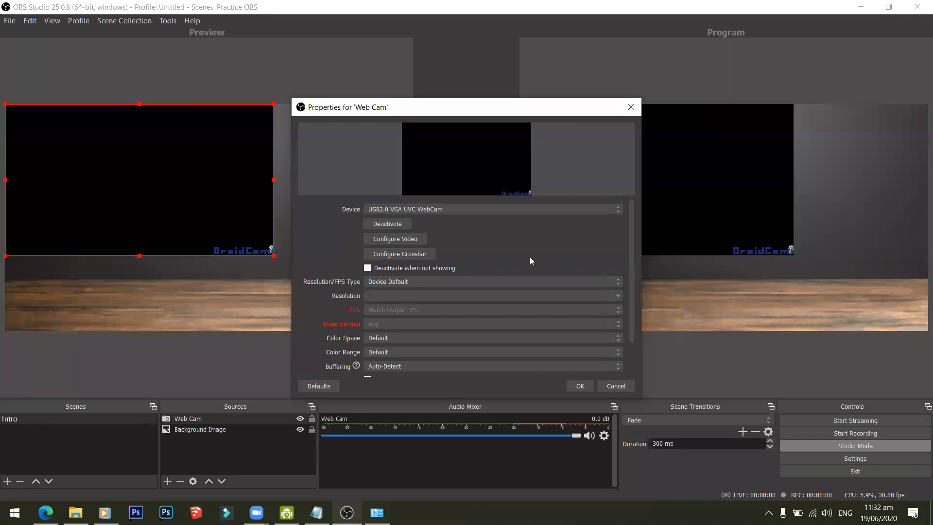
click(585, 387)
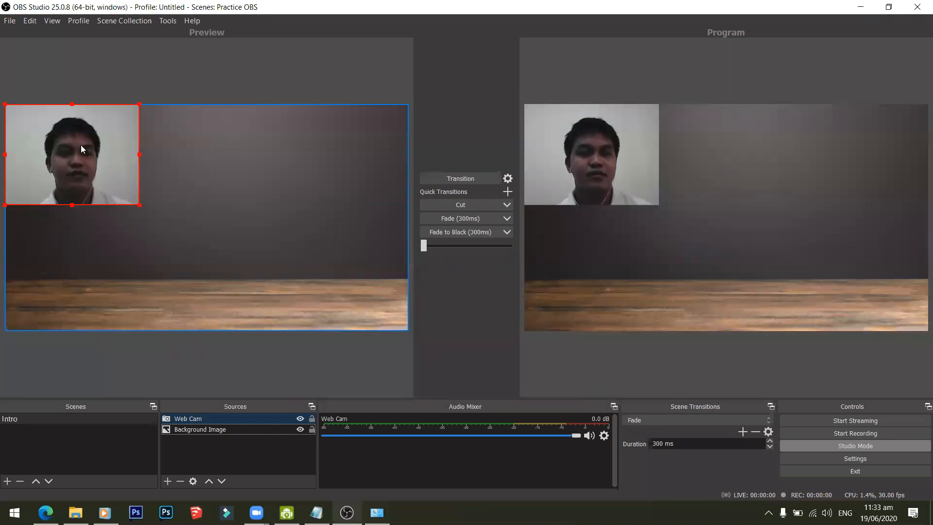
drag(121, 162, 352, 269)
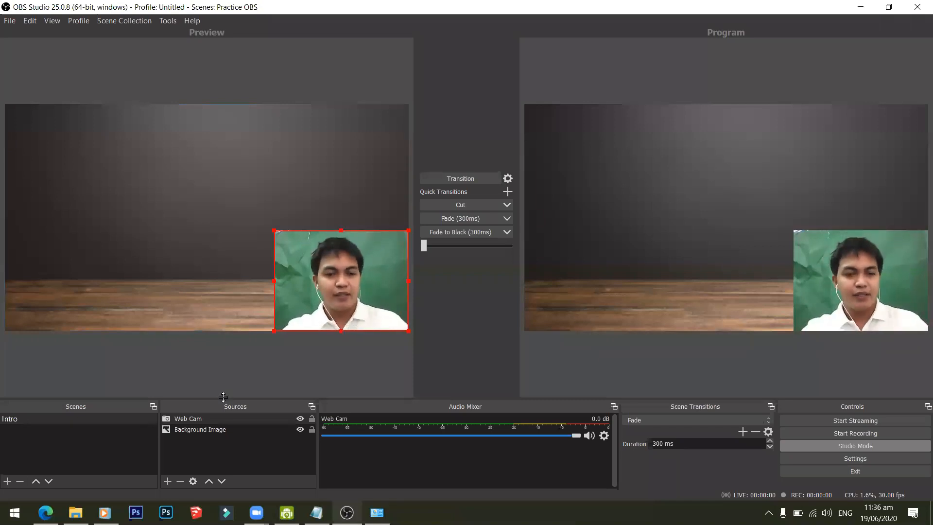
Add a Chroma Key effect filter with its default name to the Web Cam source.
click(200, 419)
right_click(200, 419)
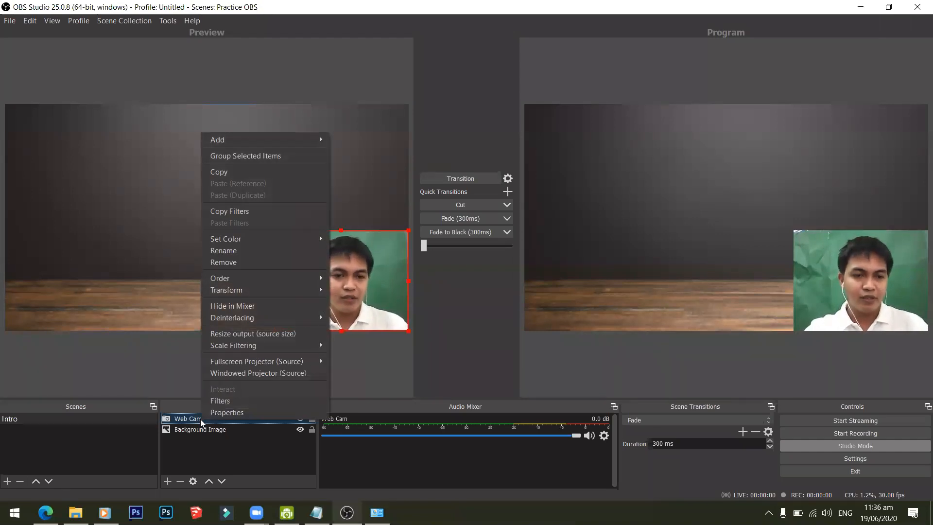
click(236, 401)
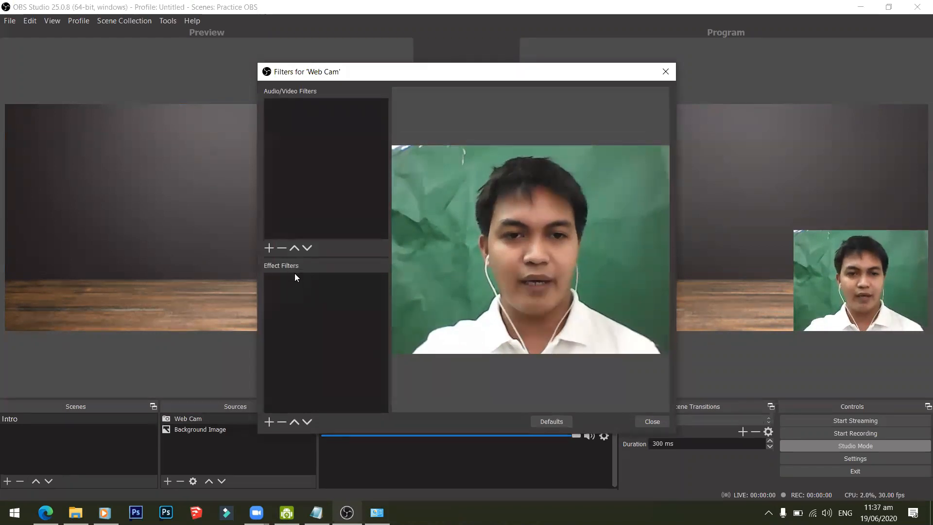
click(266, 423)
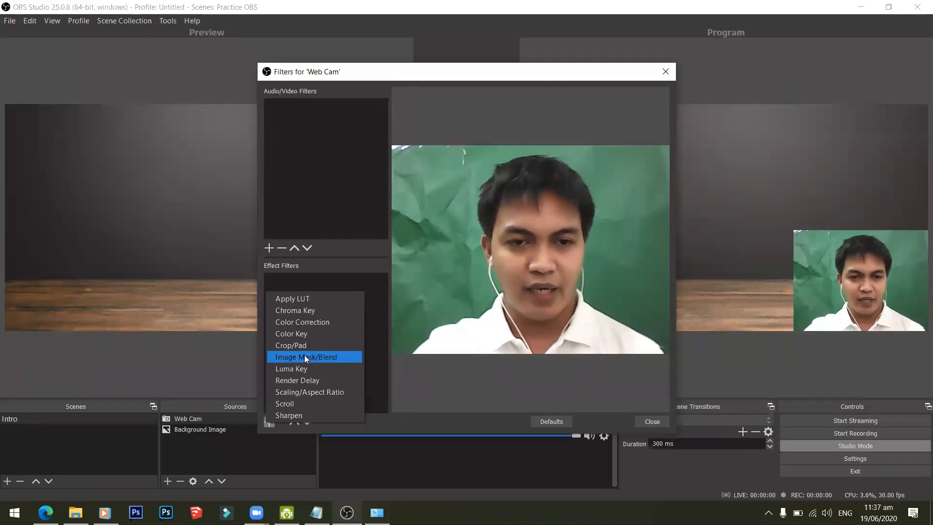
click(313, 311)
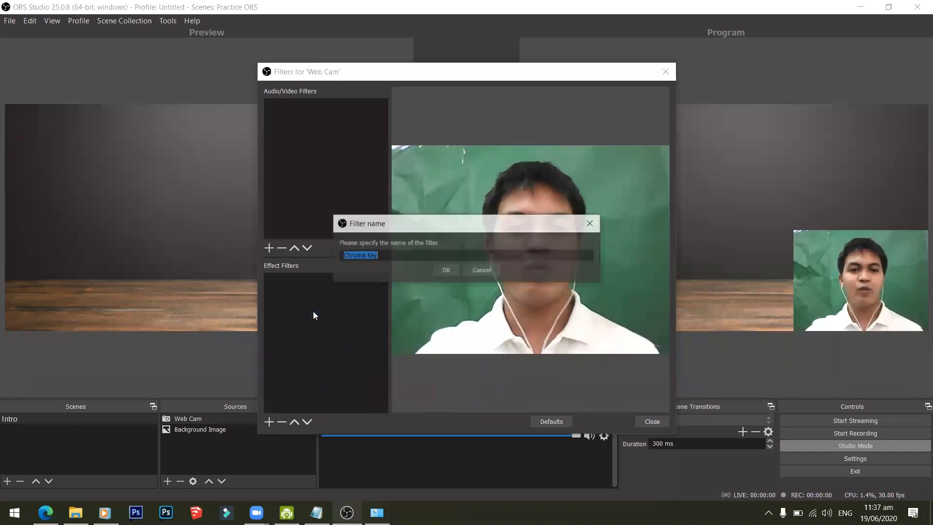
click(445, 270)
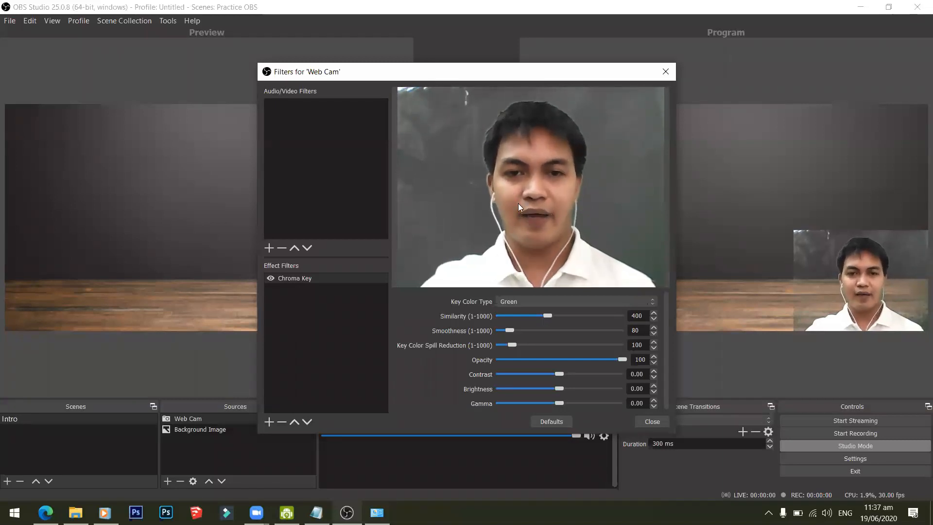
Set the Chroma Key to key color Green, similarity 431 and smoothness 75, and close the Web Cam filters.
click(534, 301)
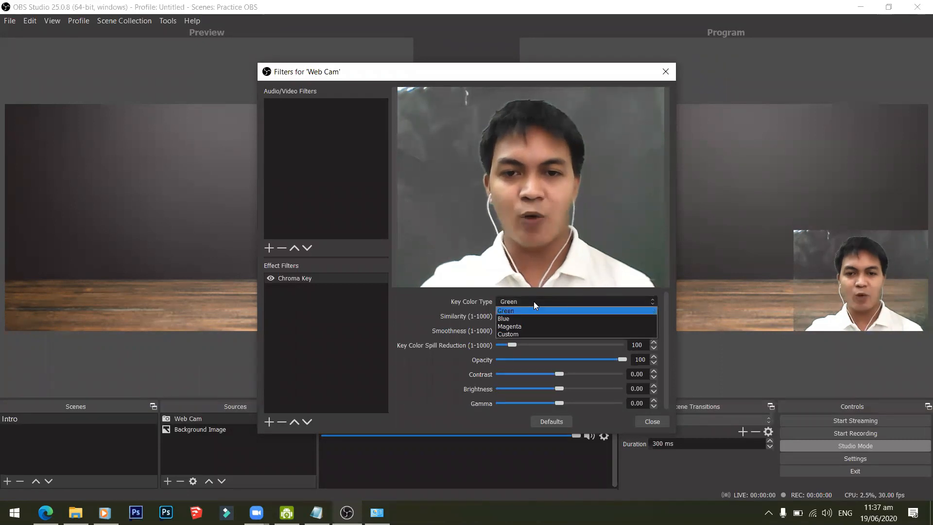
click(521, 311)
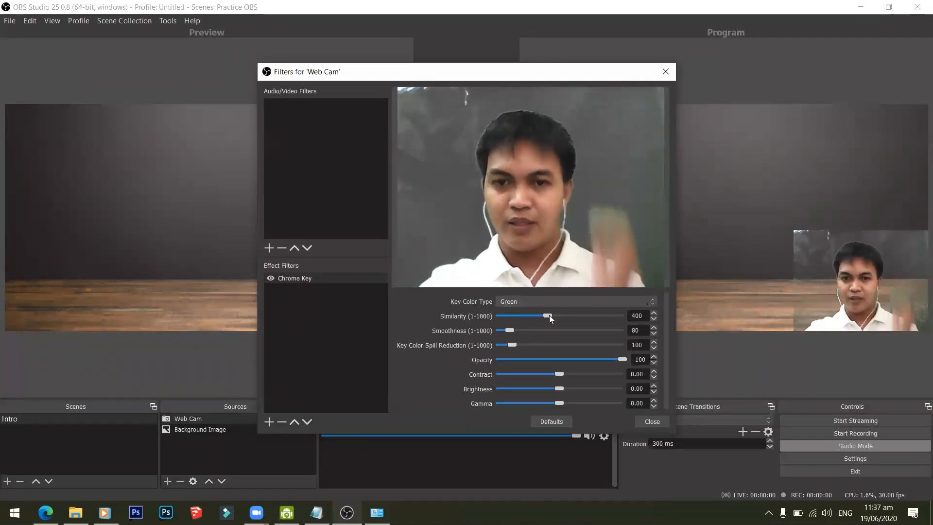
drag(549, 315, 552, 315)
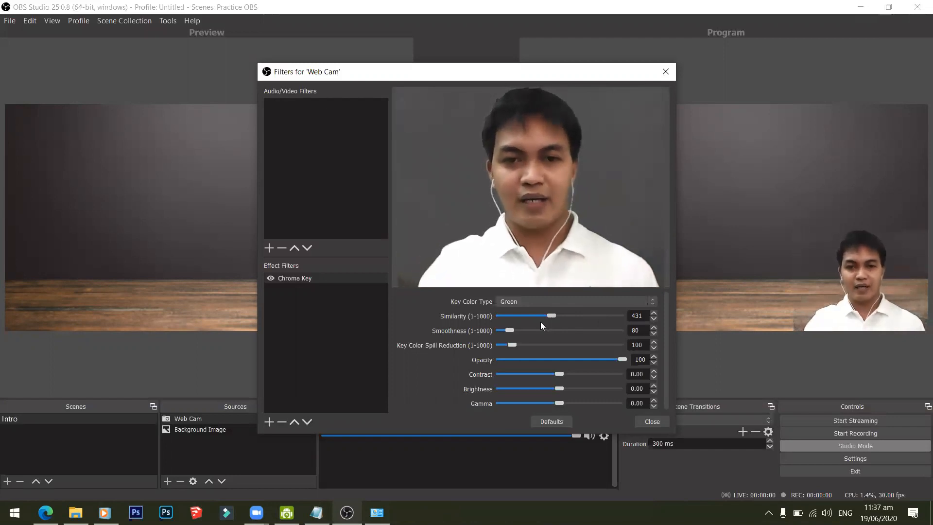
drag(509, 330, 509, 329)
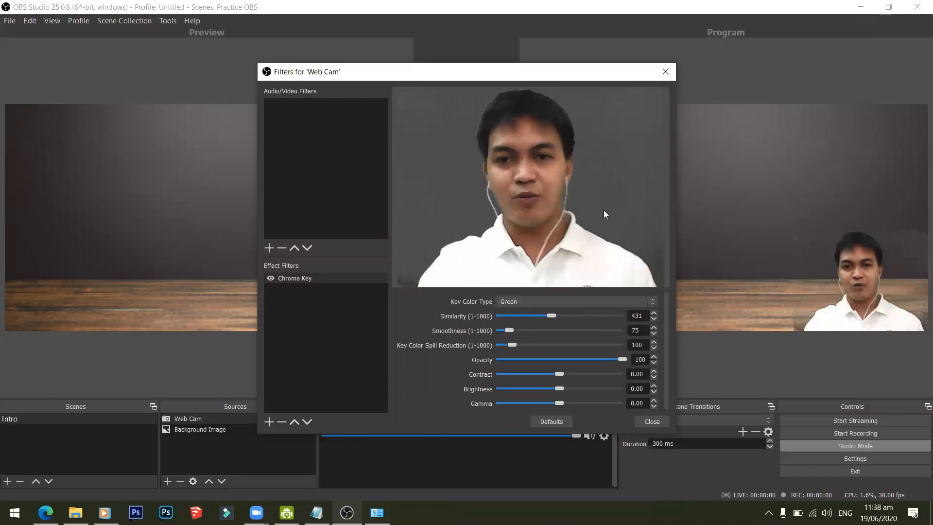
click(644, 424)
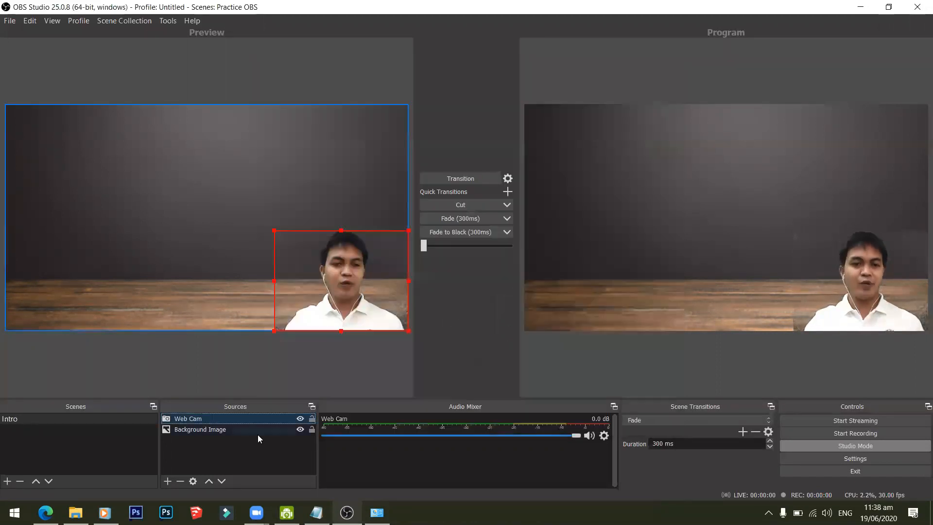
click(232, 450)
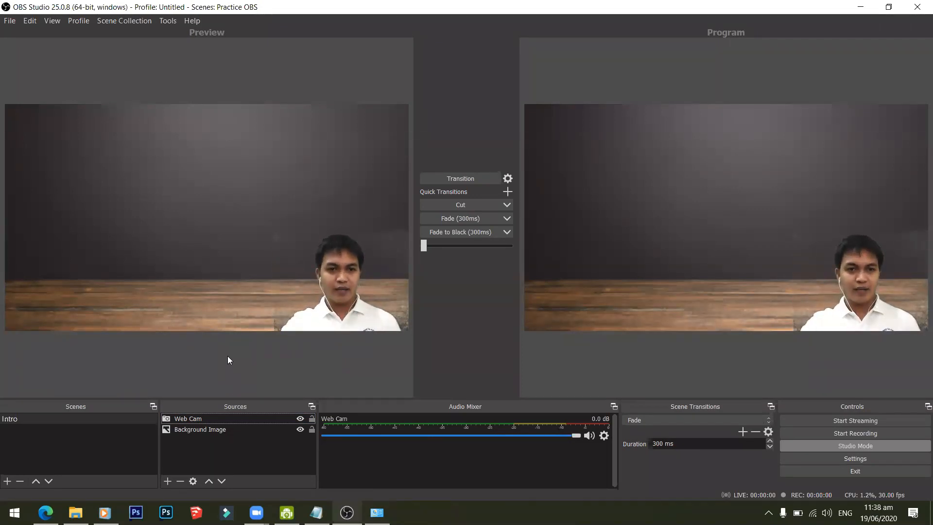
Enlarge the Web Cam picture to about three quarters of the canvas height, fitted into the canvas's lower-right corner.
drag(313, 311, 297, 308)
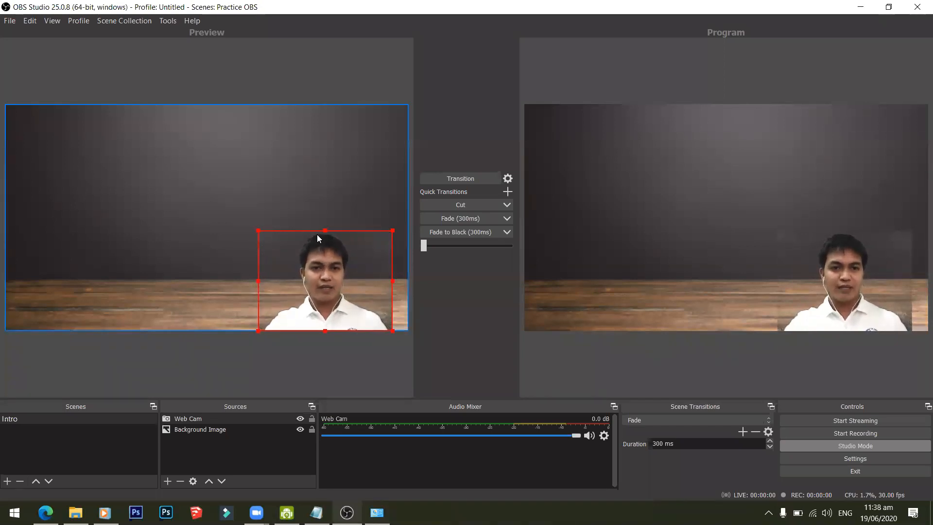
drag(325, 230, 224, 151)
drag(326, 259, 332, 259)
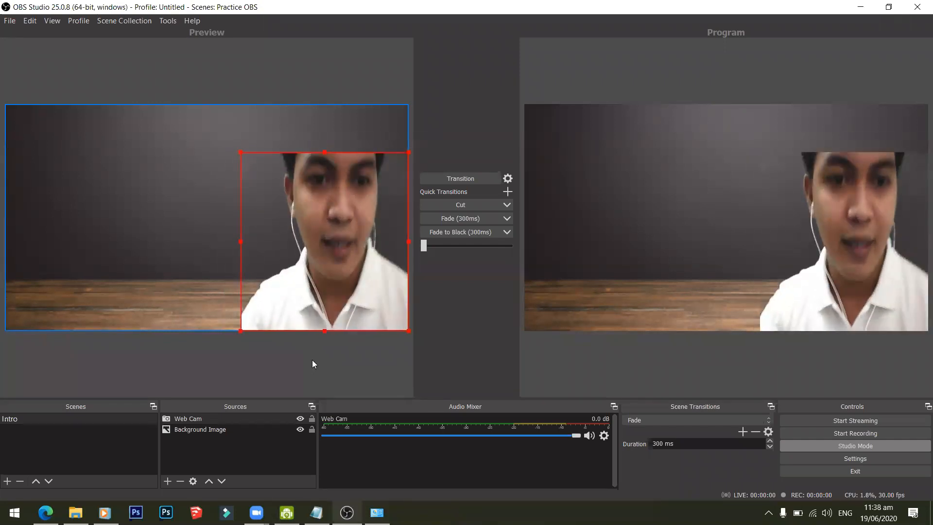
click(299, 378)
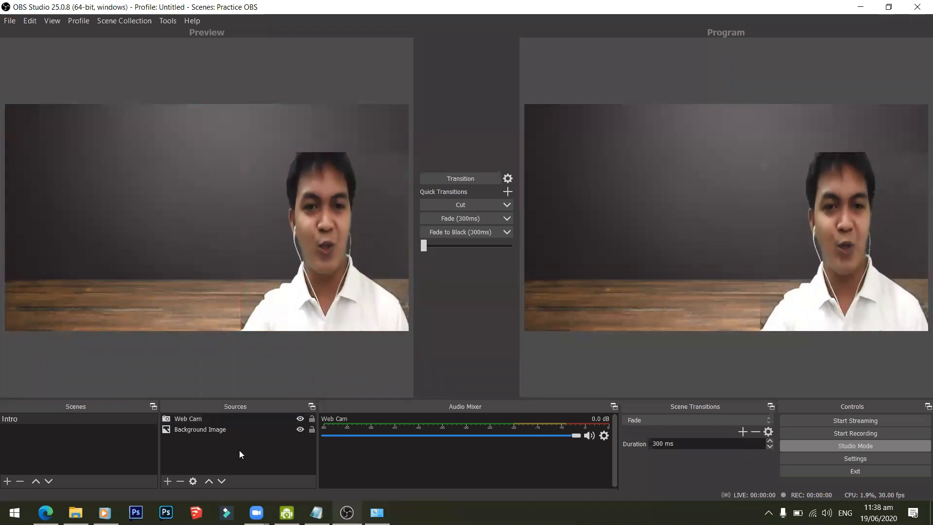
click(236, 171)
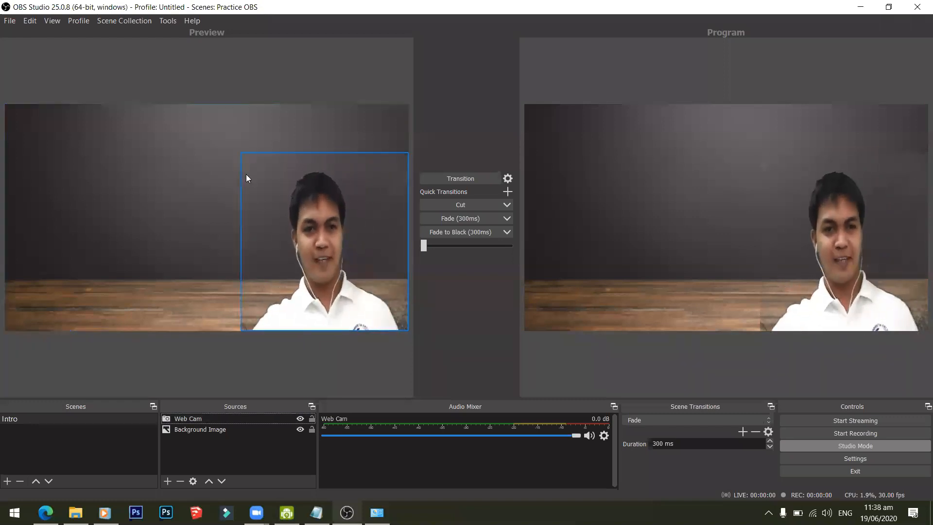
click(246, 175)
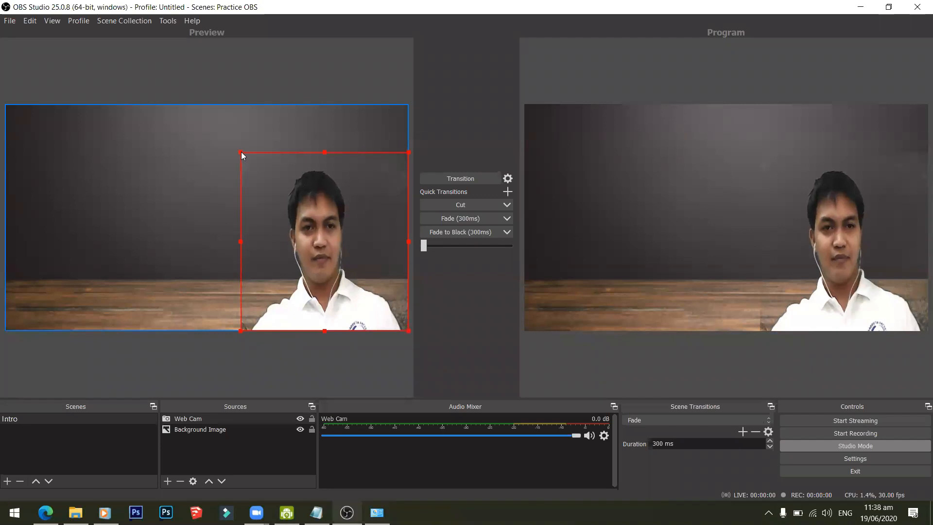
drag(241, 151, 254, 159)
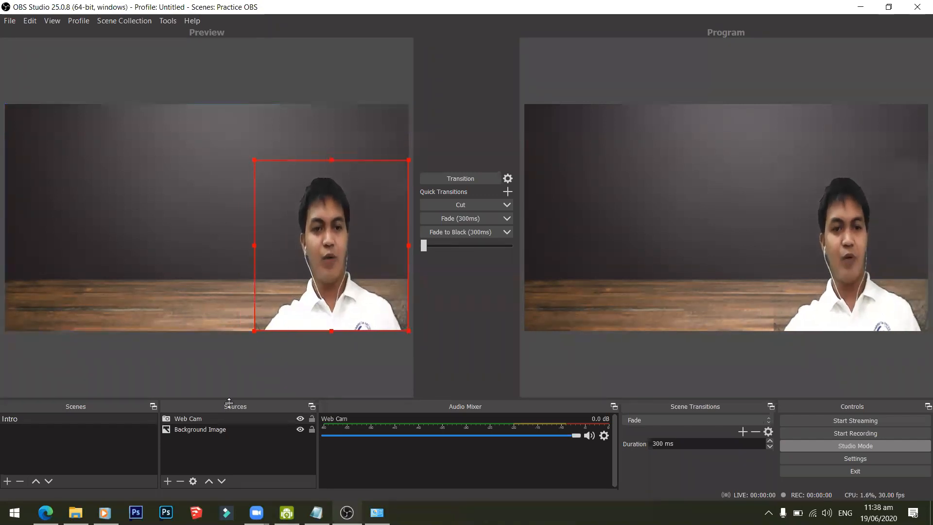
click(215, 444)
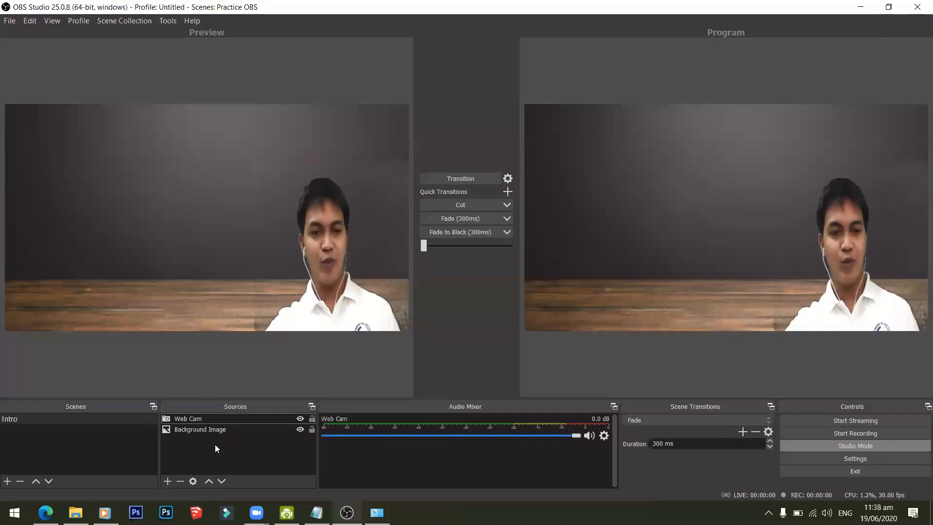
Add a new Image source named TV to the Intro scene.
click(168, 481)
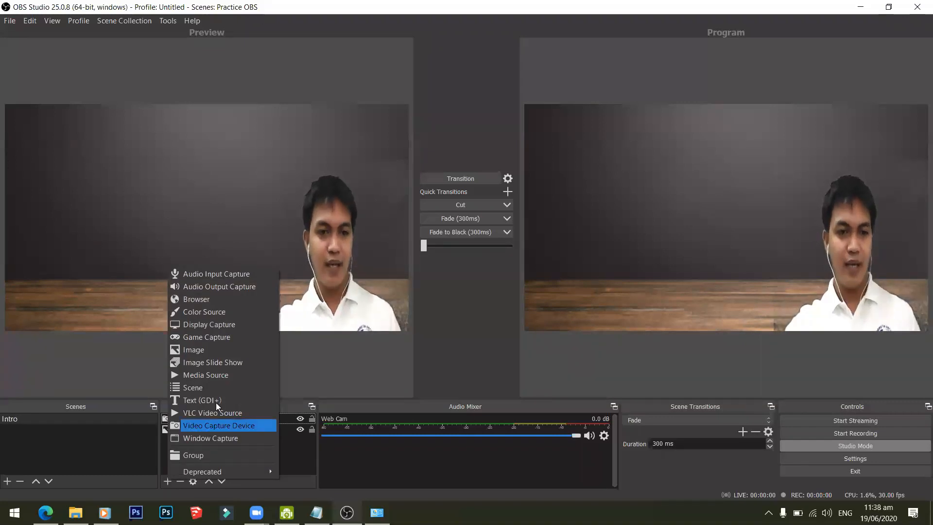
click(235, 349)
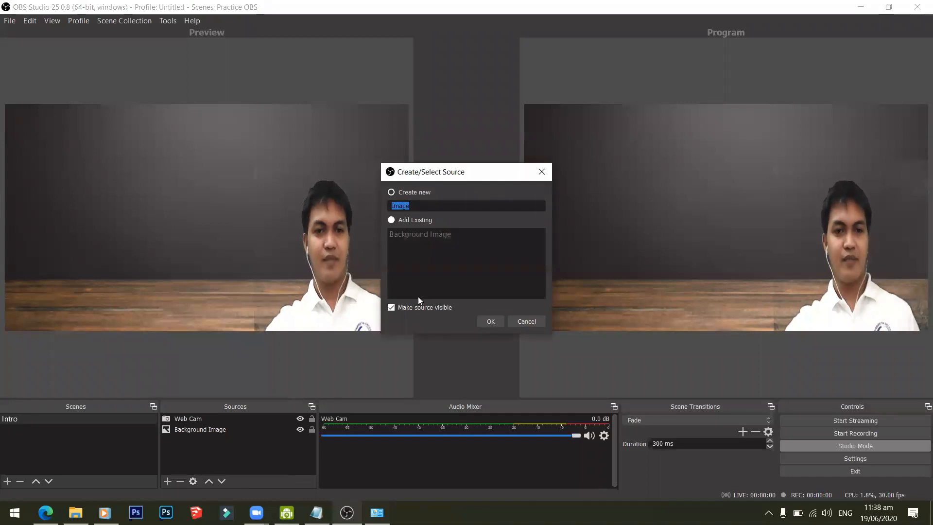
text(TV)
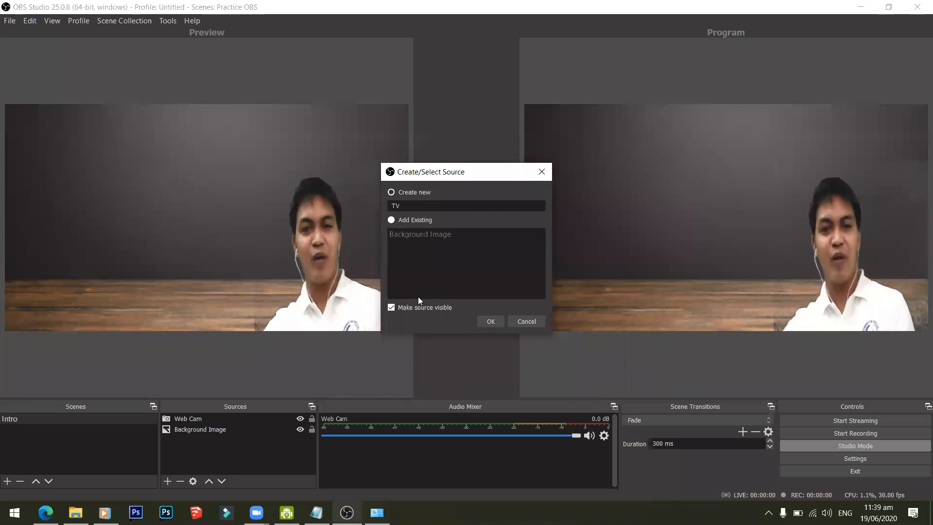
click(489, 321)
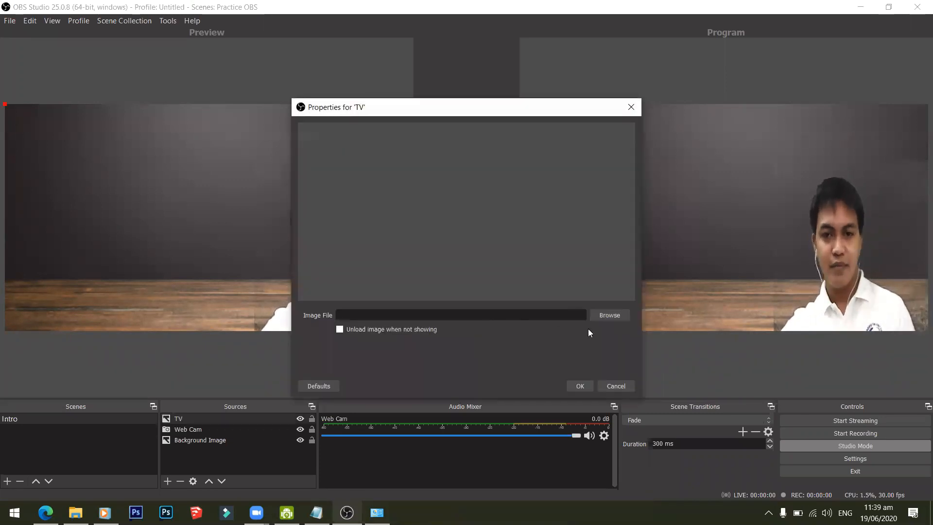
Load tv.png from the desktop's OBS output folder into the TV source.
click(612, 318)
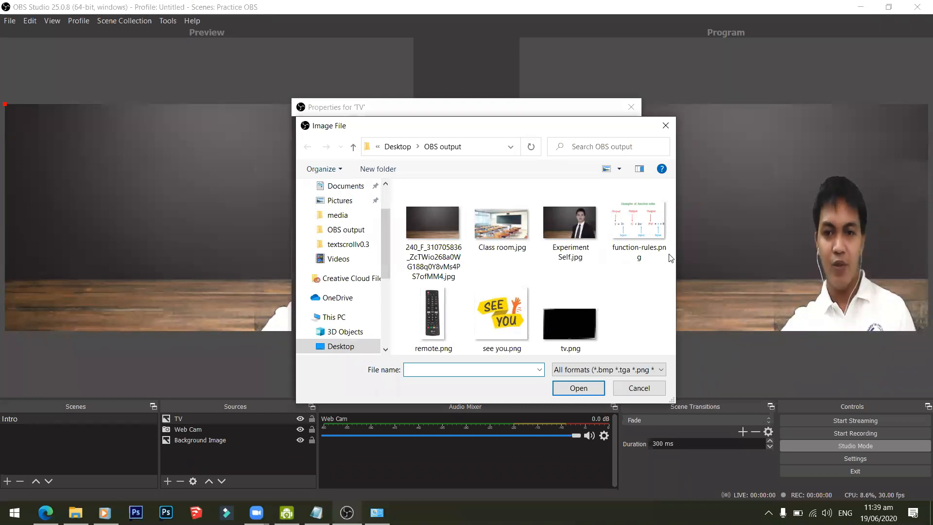
click(584, 323)
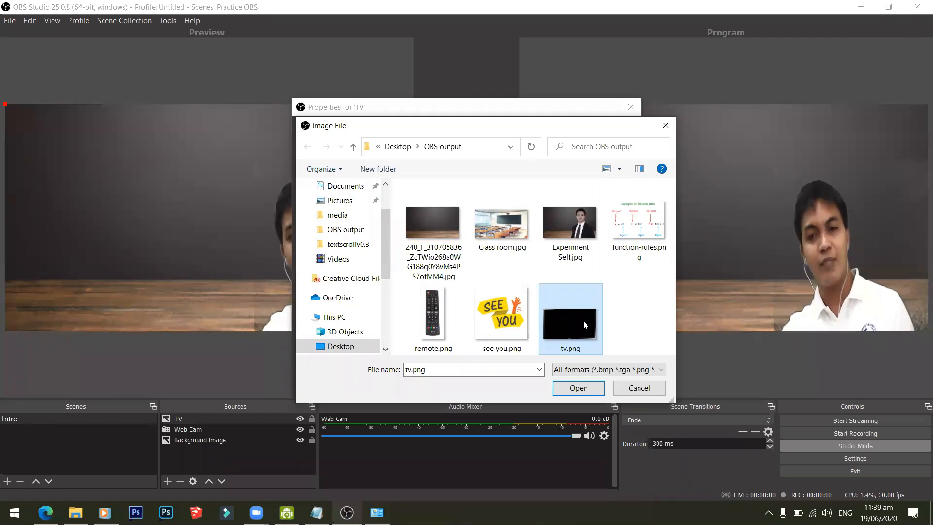
click(579, 389)
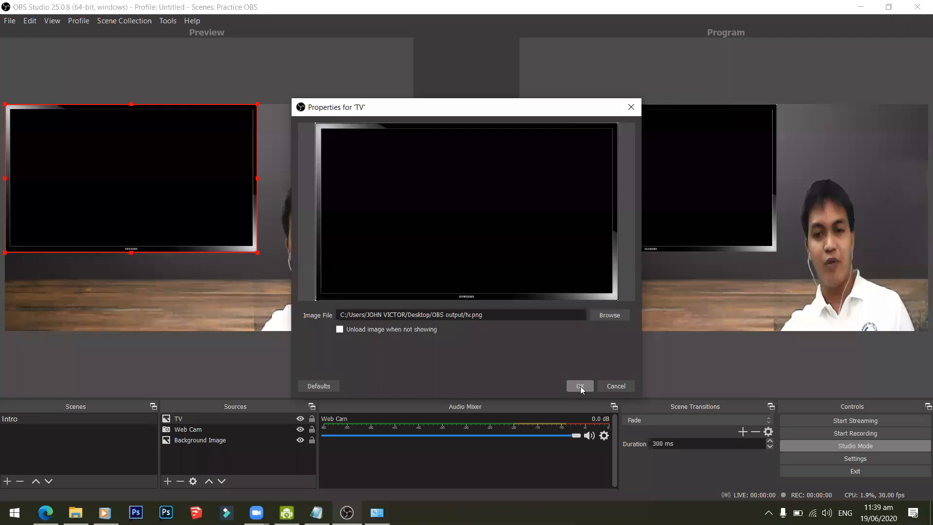
click(580, 385)
Shrink the TV image to a bit over half the canvas width and place it near the canvas's upper-left corner.
drag(196, 191, 204, 200)
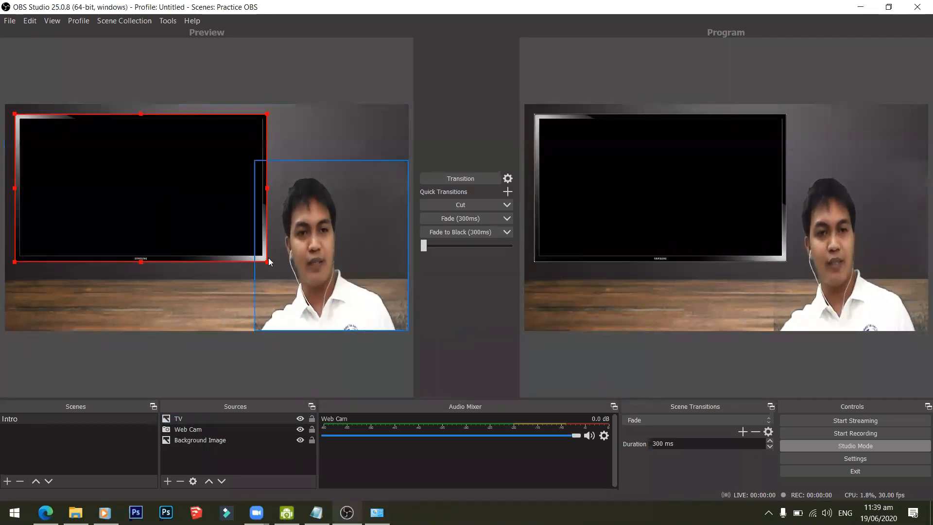
mouse_move(269, 259)
mouse_down()
mouse_move(264, 252)
mouse_move(269, 259)
mouse_up()
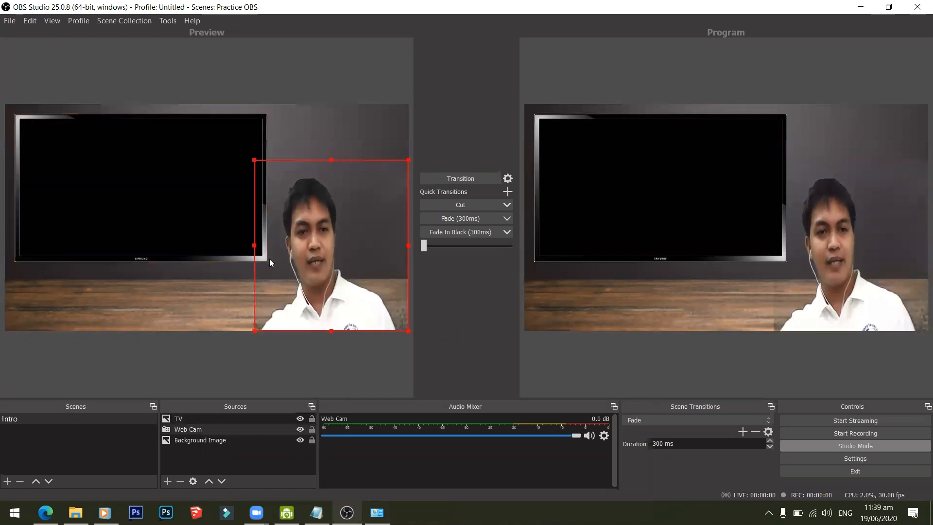
click(176, 232)
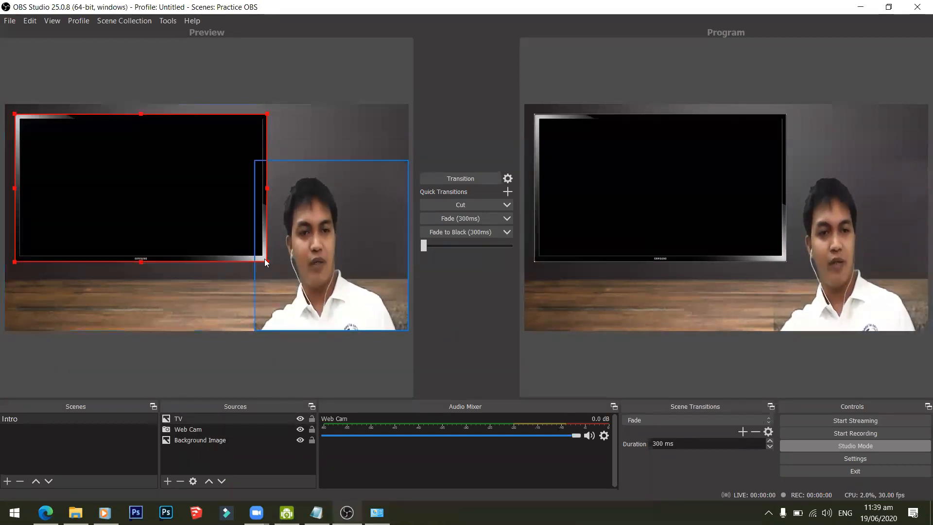
drag(265, 260, 229, 223)
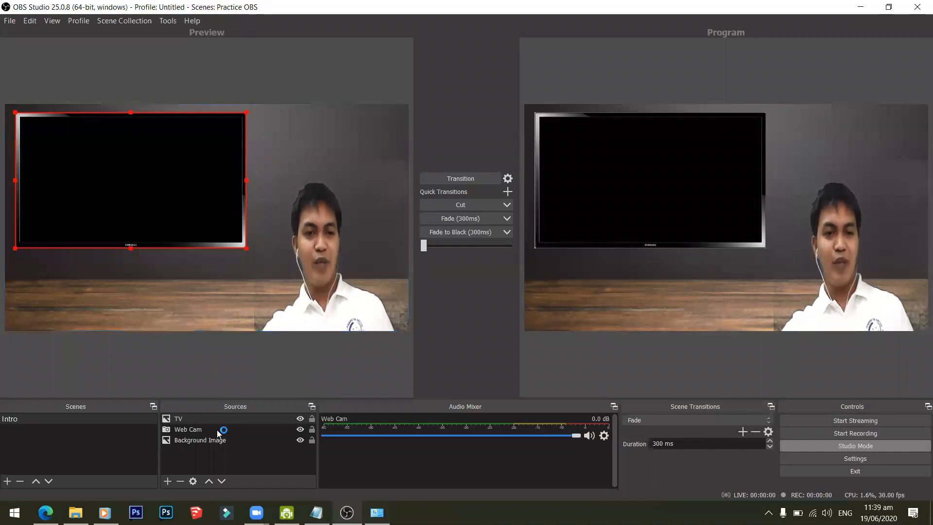
click(218, 460)
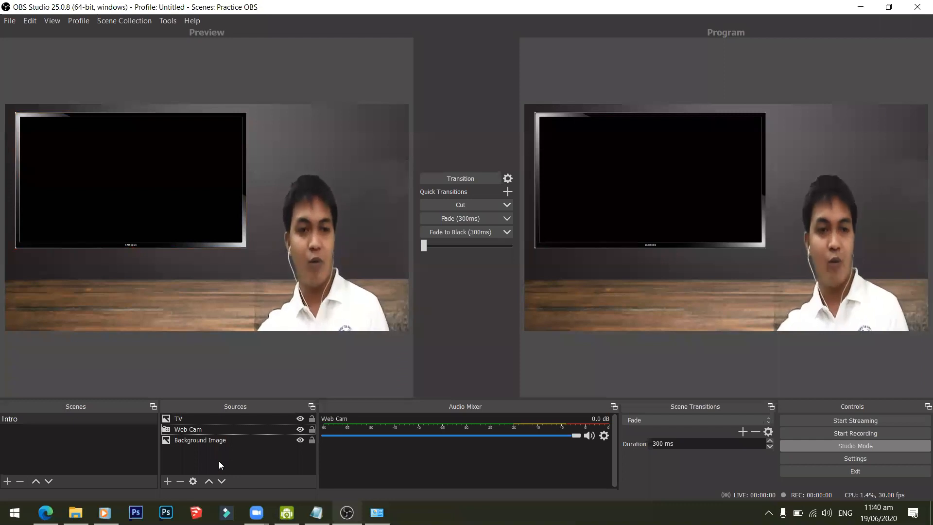
click(195, 373)
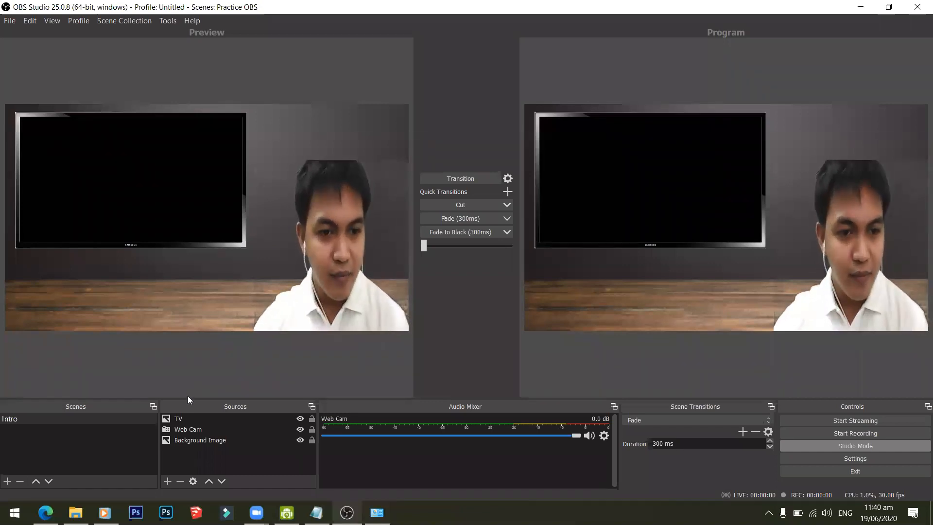
Add a new Text (GDI+) source named Name to the Intro scene.
click(166, 482)
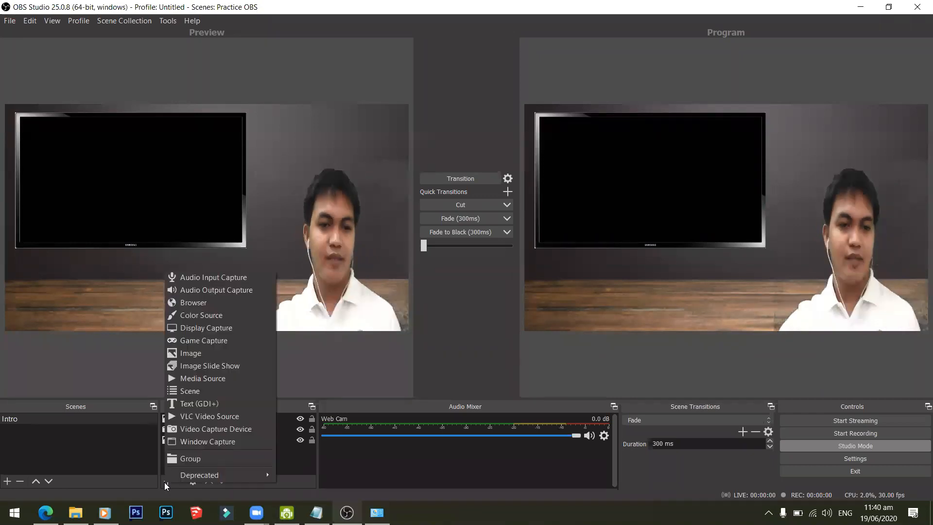
click(215, 403)
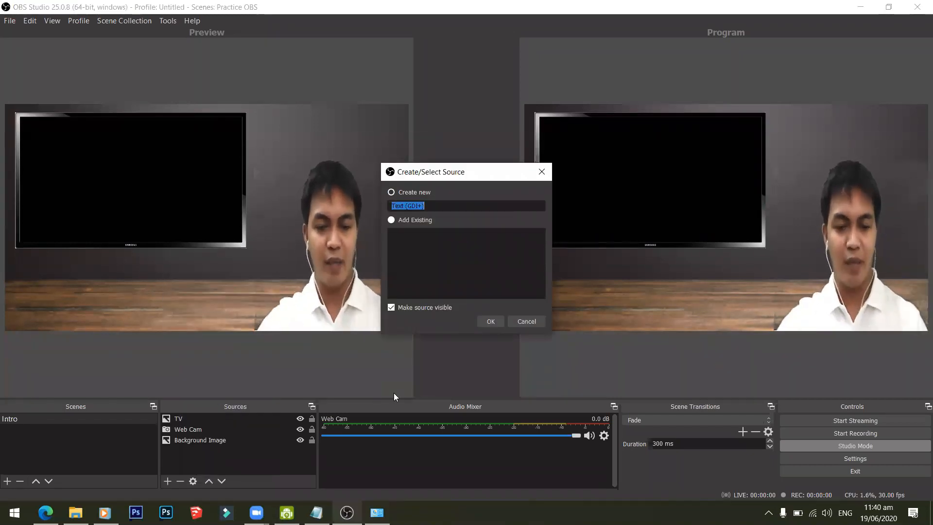
text(Name)
key(Return)
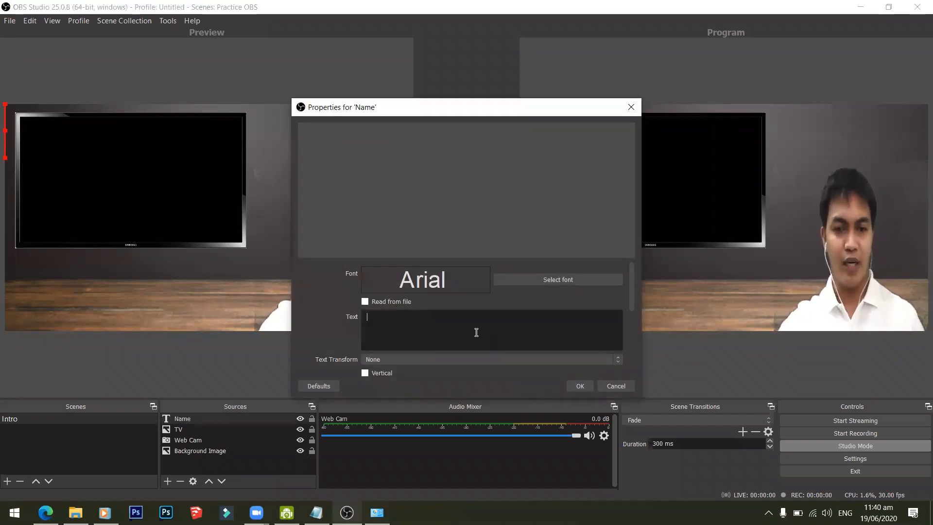
Enter the presenter's full name in capitals as the text of the Name source.
click(477, 333)
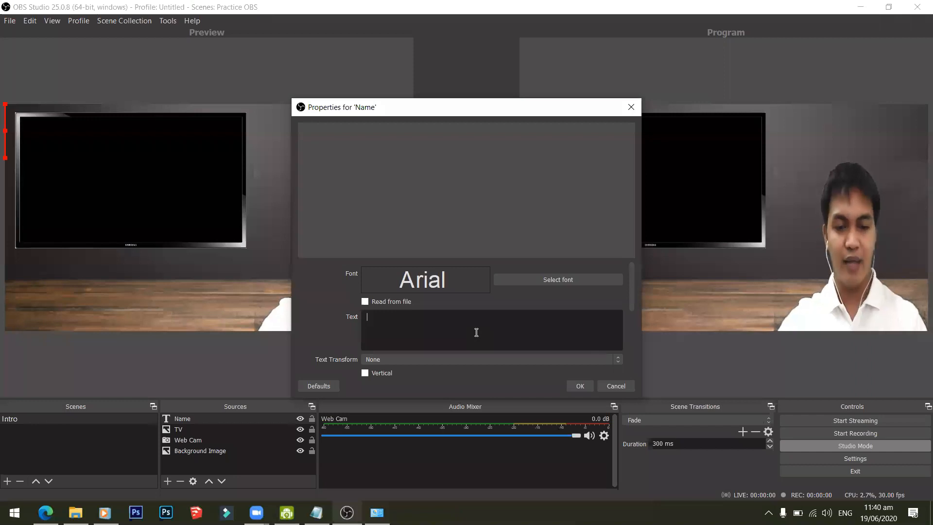
text(JOHN VICTOR)
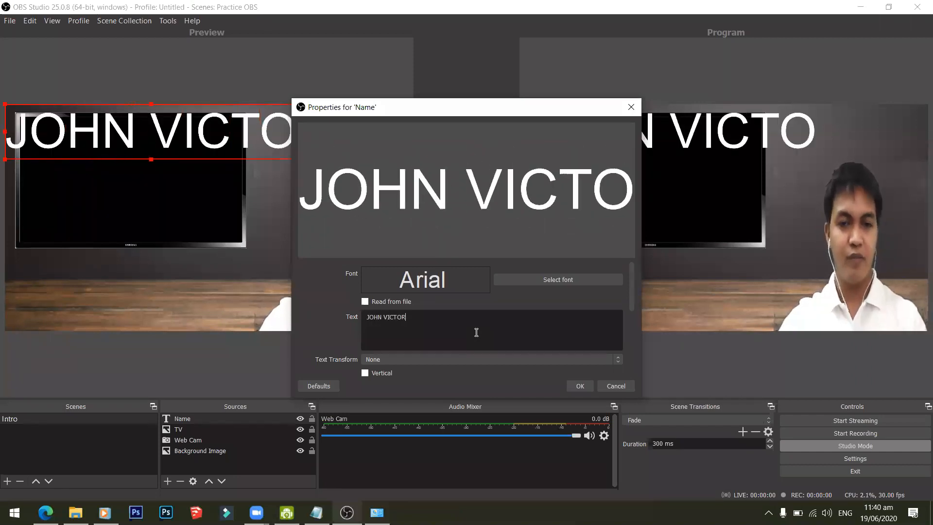
text( A. DELA)
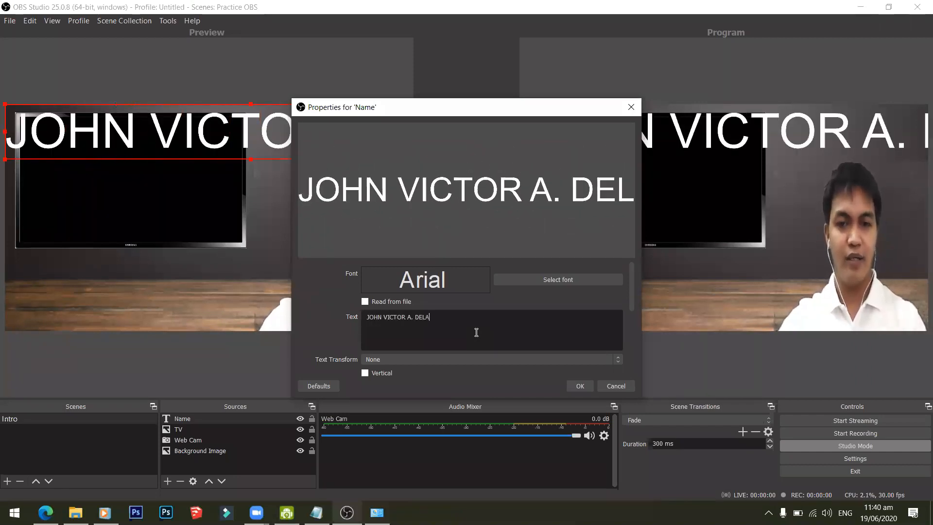
text( CRUZ)
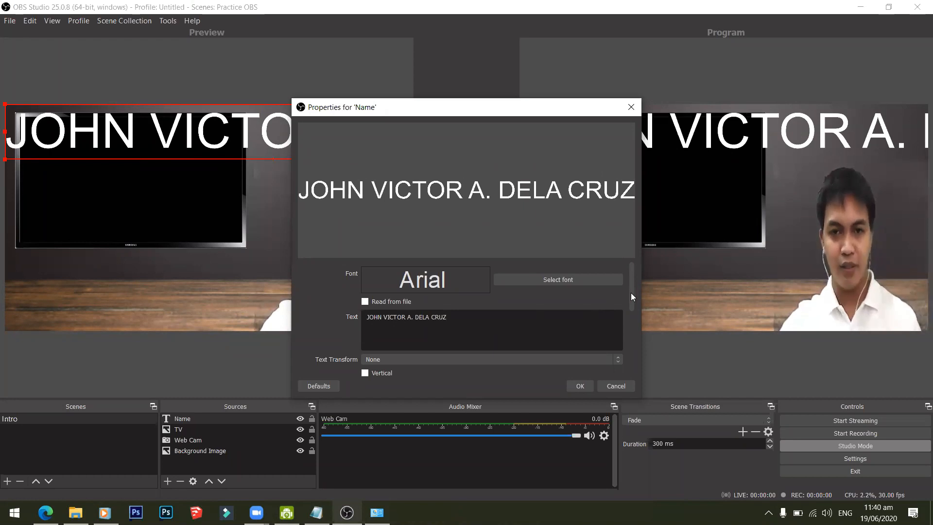
Give the Name text a blue #0000ff background at 100% background opacity and accept the source properties.
drag(630, 292, 632, 338)
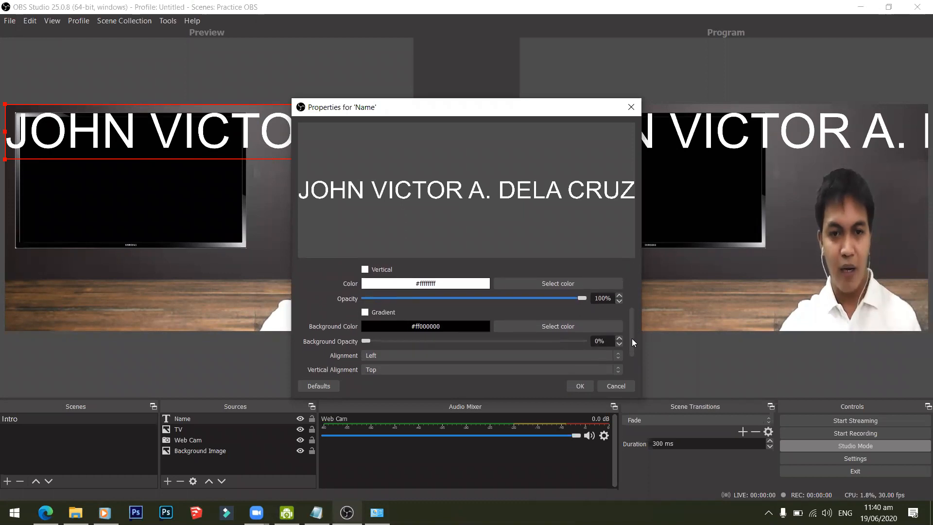
click(531, 326)
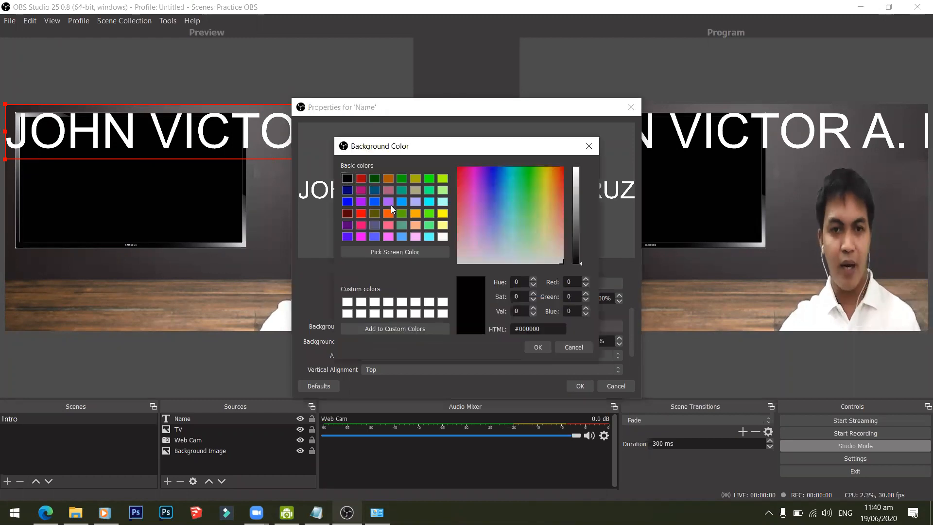
click(348, 203)
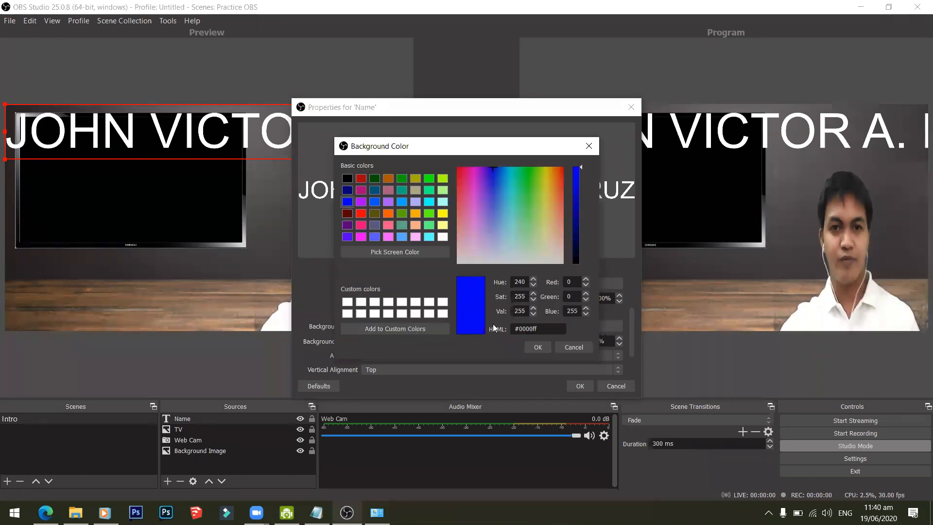
click(538, 347)
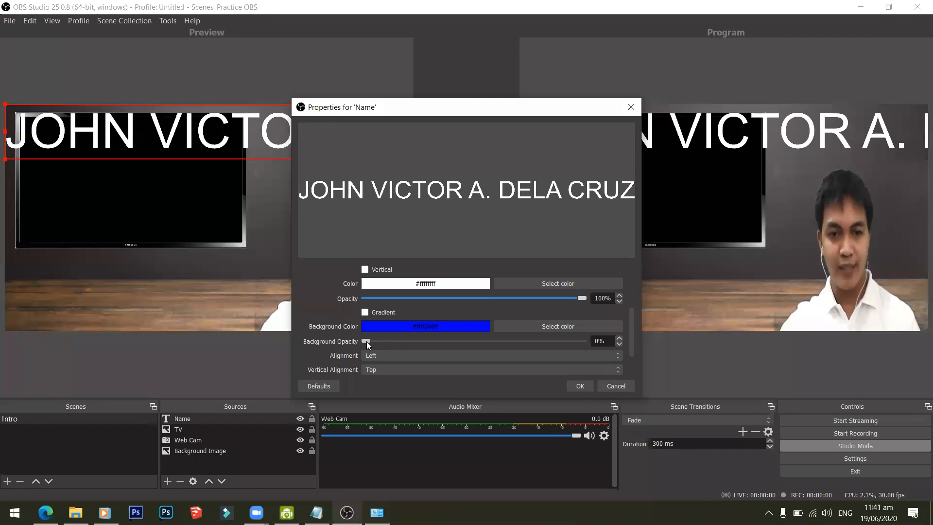
drag(370, 342, 583, 342)
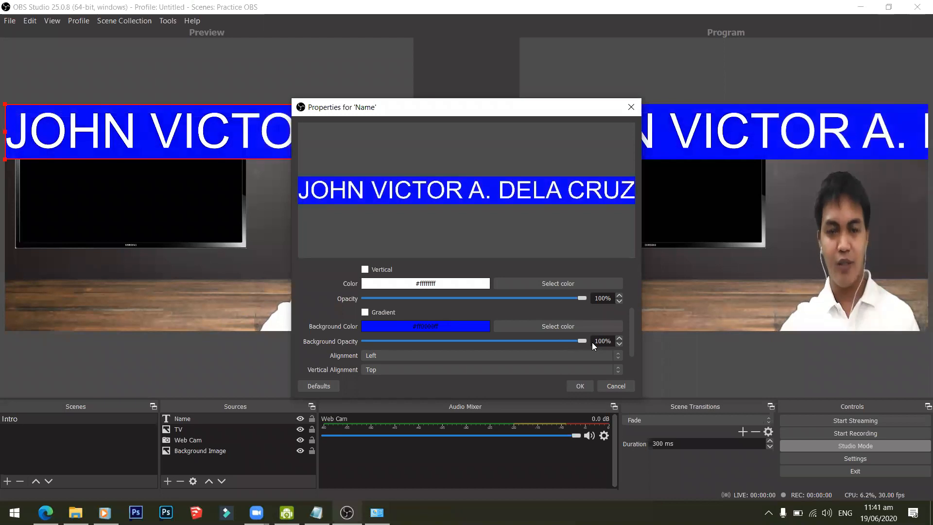
click(584, 388)
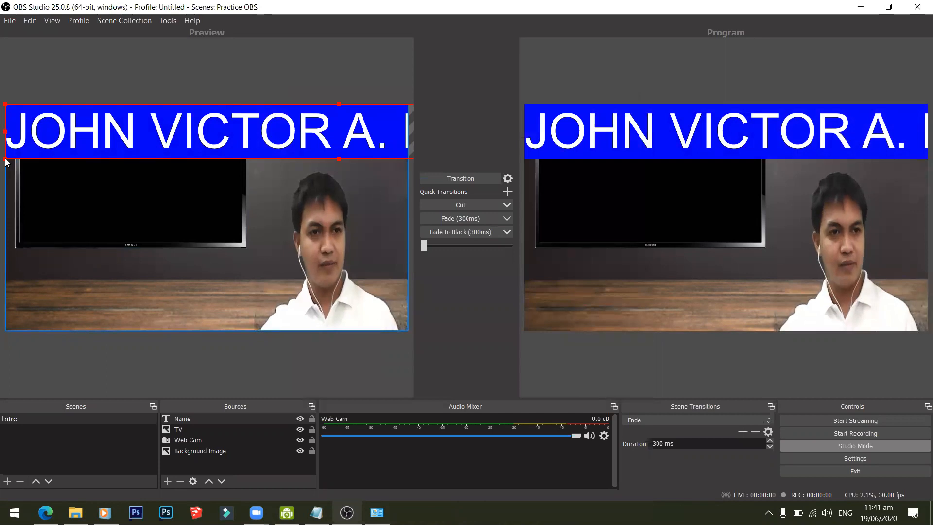
Shrink the Name text to about two thirds of the canvas width and place it just below the TV, aligned with its left edge.
drag(6, 160, 88, 301)
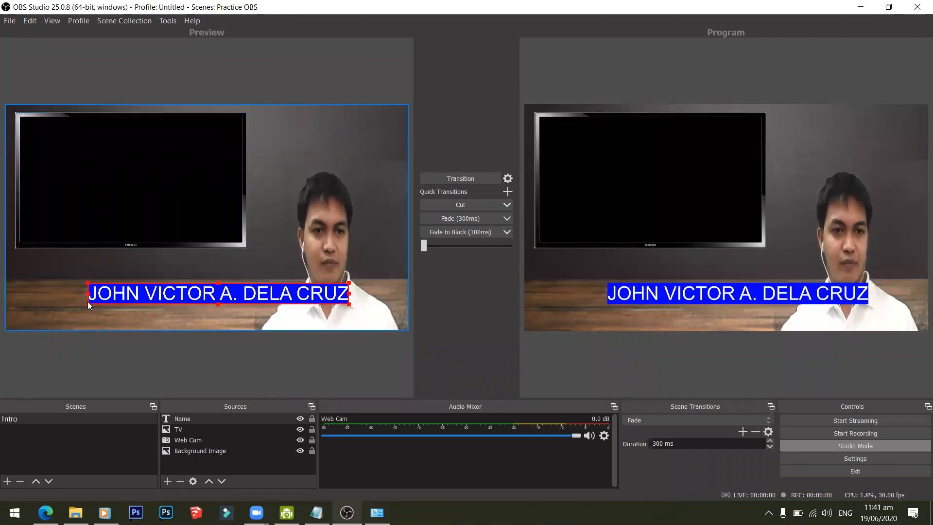
drag(158, 296, 106, 274)
click(124, 347)
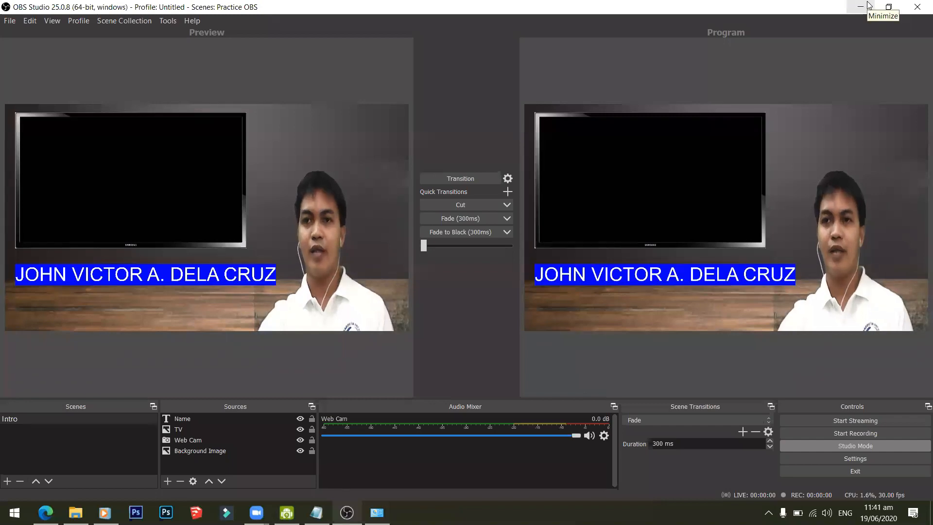
click(860, 7)
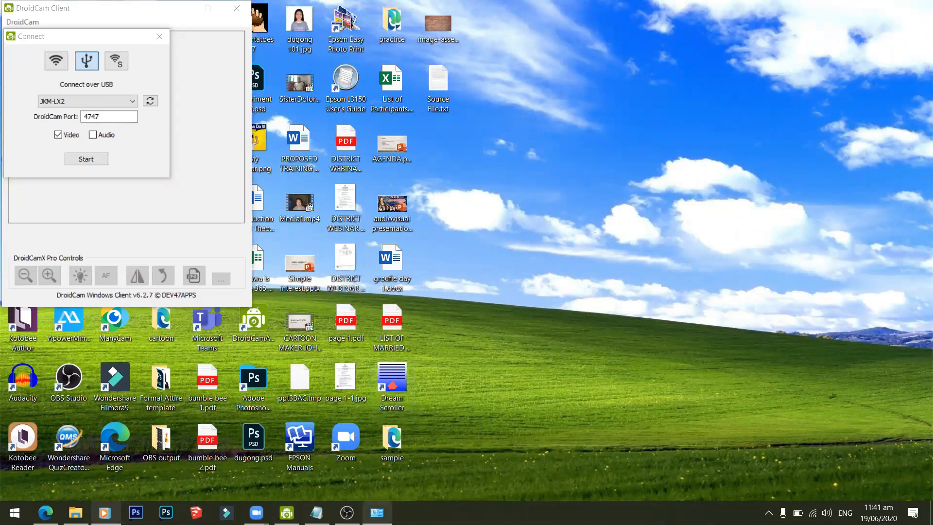
click(347, 512)
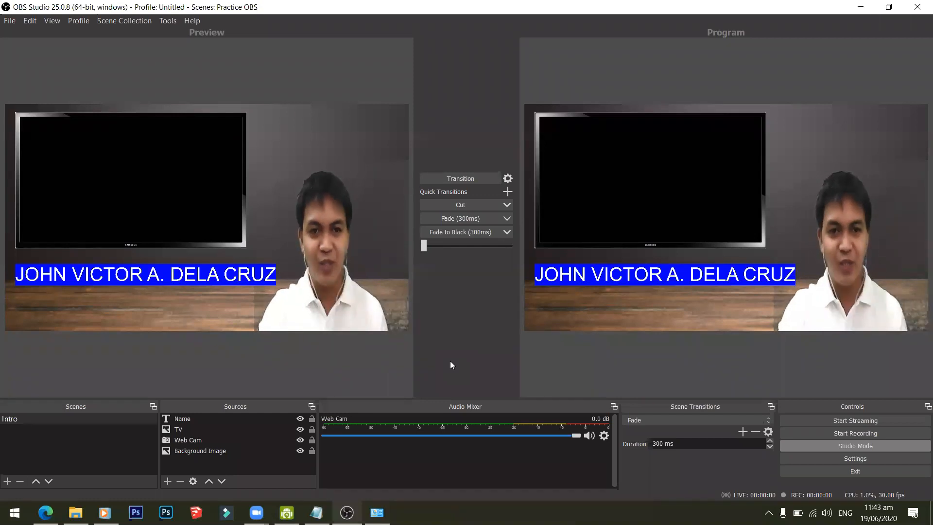
click(334, 302)
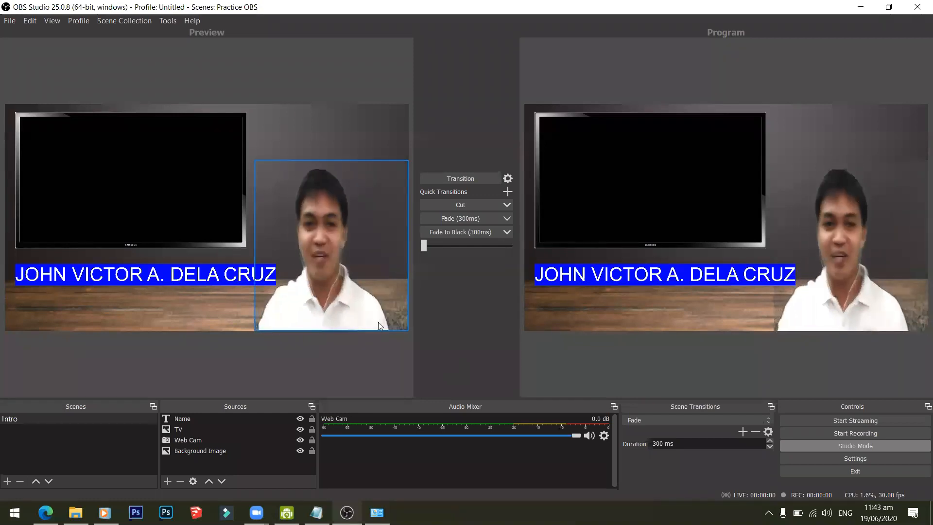
click(342, 351)
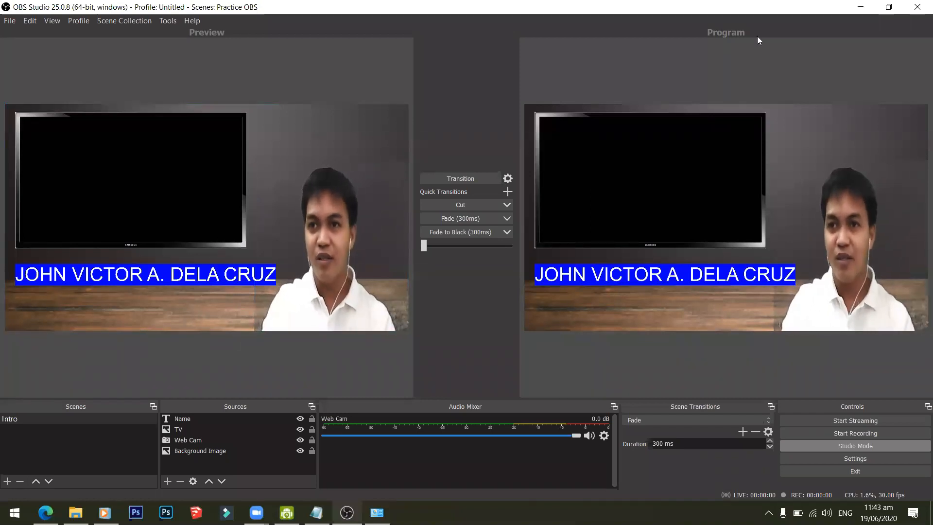
Switch to the desktop to launch Dream Scroller and view its settings.
click(870, 7)
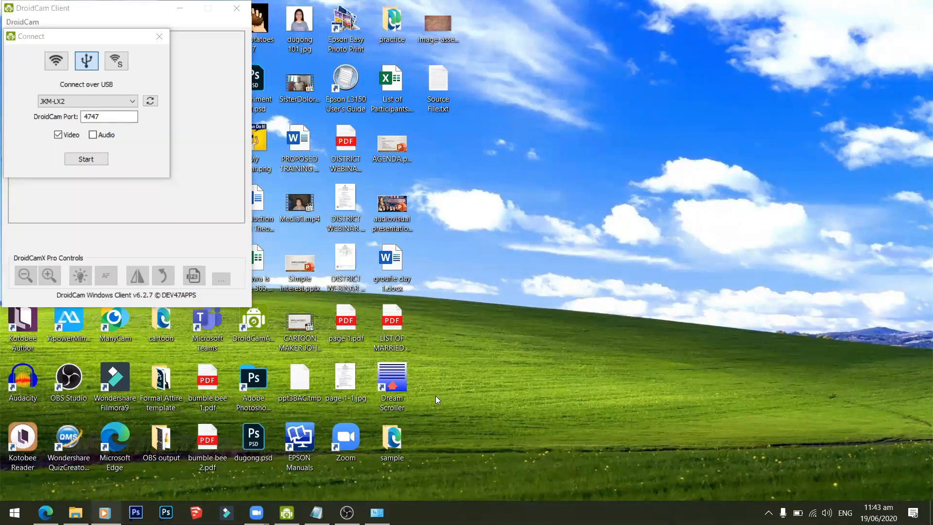
double_click(397, 387)
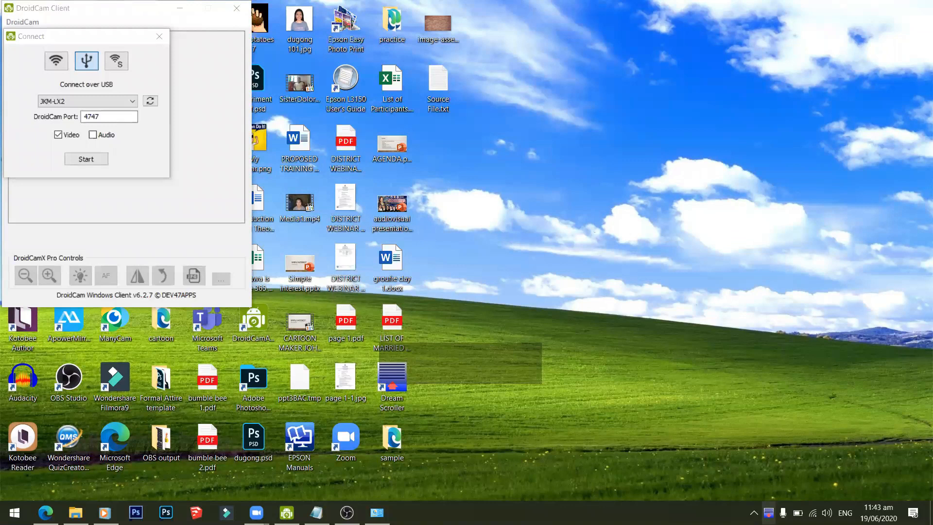
right_click(768, 512)
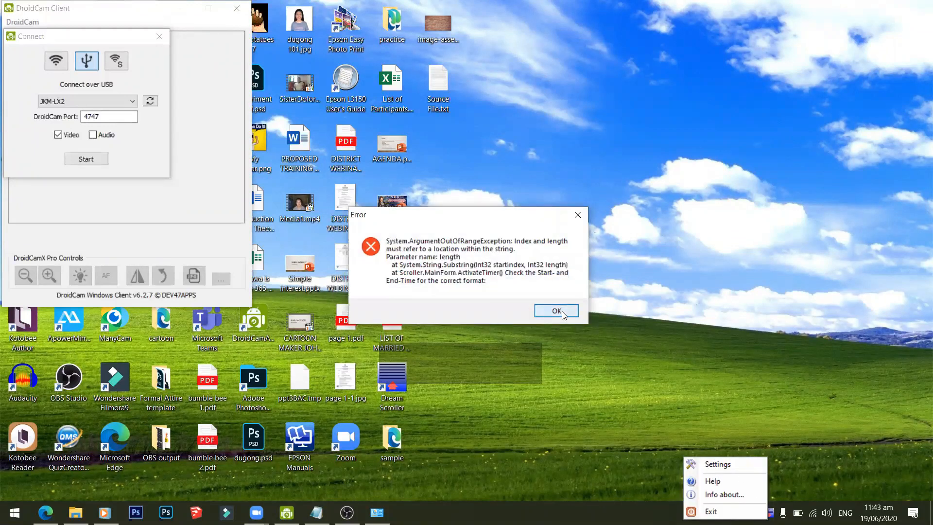
key(Return)
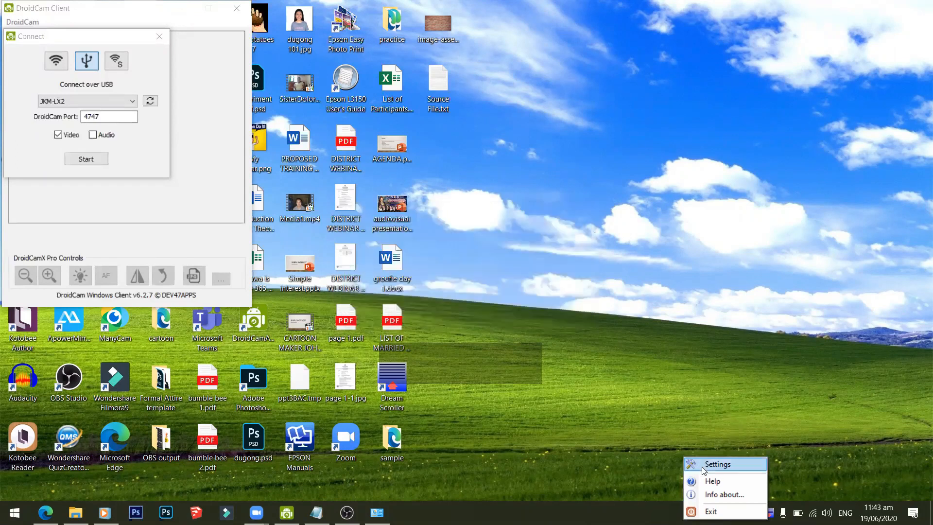
click(658, 362)
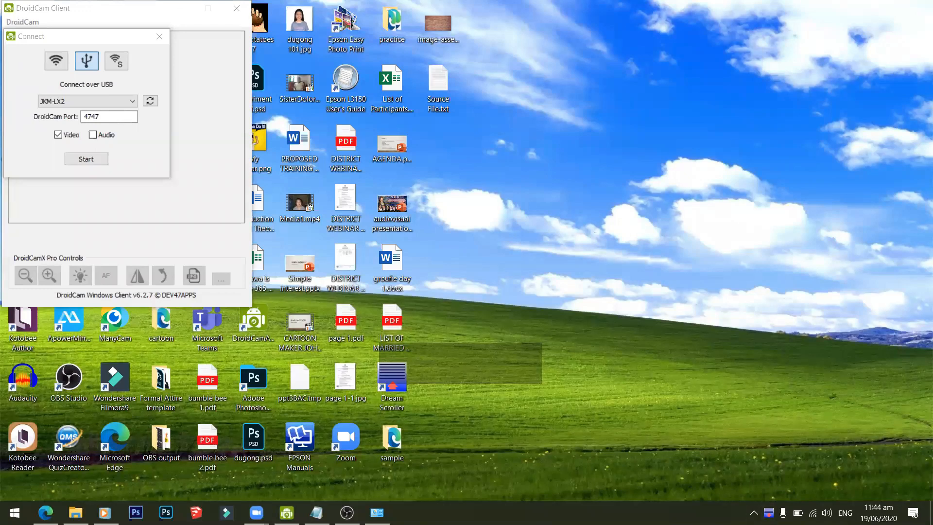
click(768, 513)
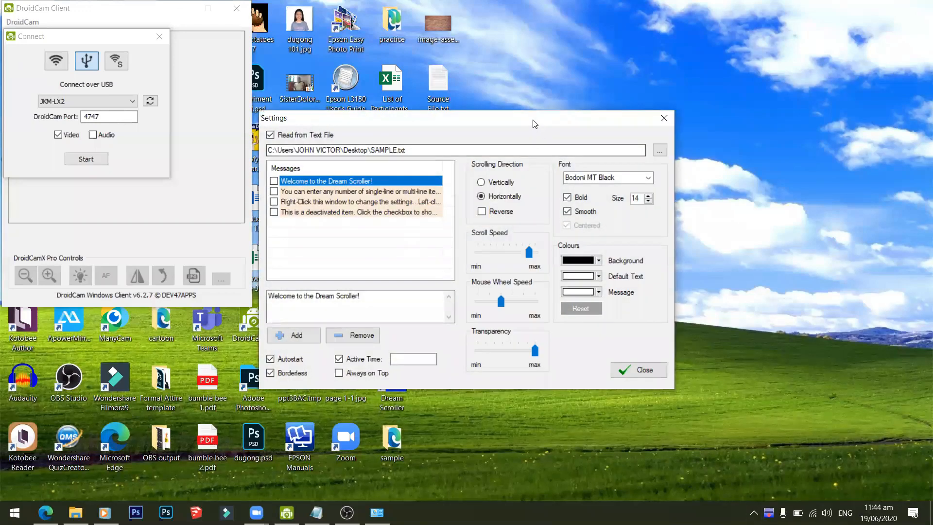
drag(534, 123, 712, 142)
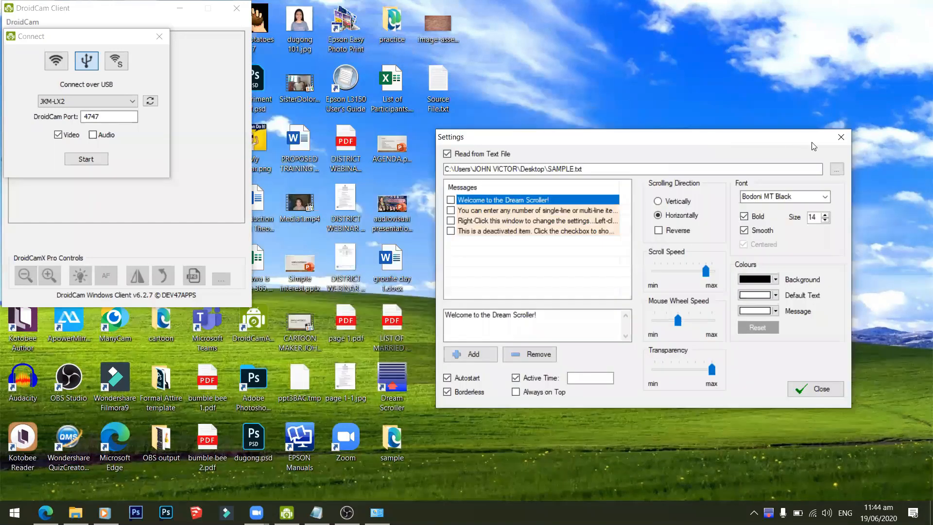
click(840, 137)
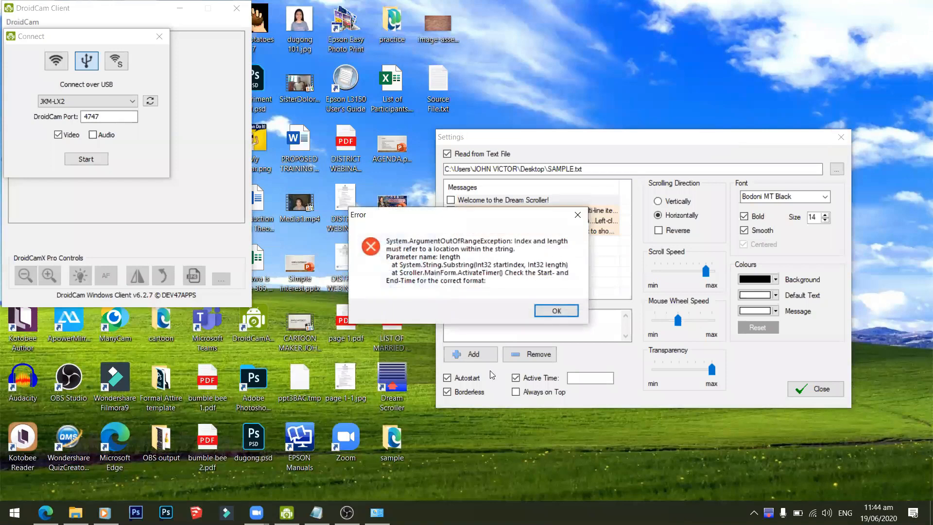
Launch another Dream Scroller instance and move its scroller bar higher on the desktop.
double_click(392, 397)
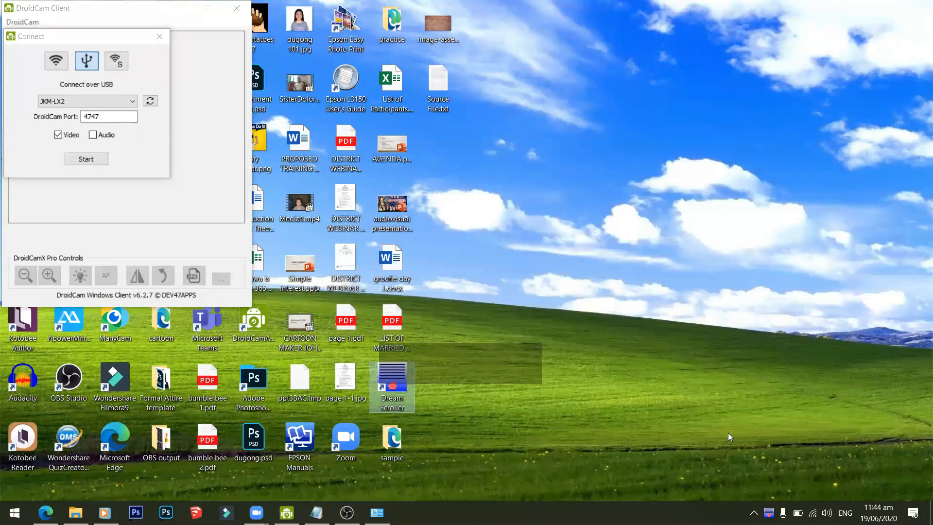
drag(533, 370, 589, 263)
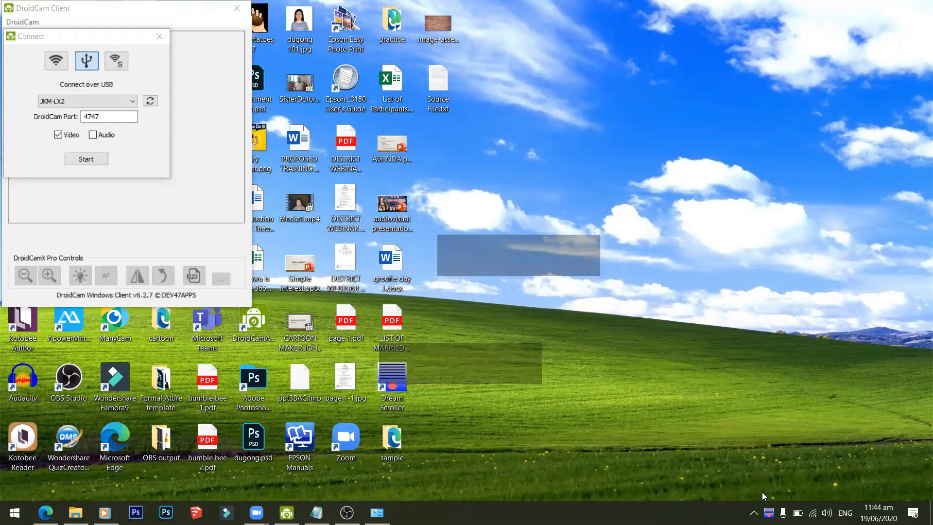
Close the extra Dream Scroller instance so that only one scroller bar remains on the desktop.
click(769, 512)
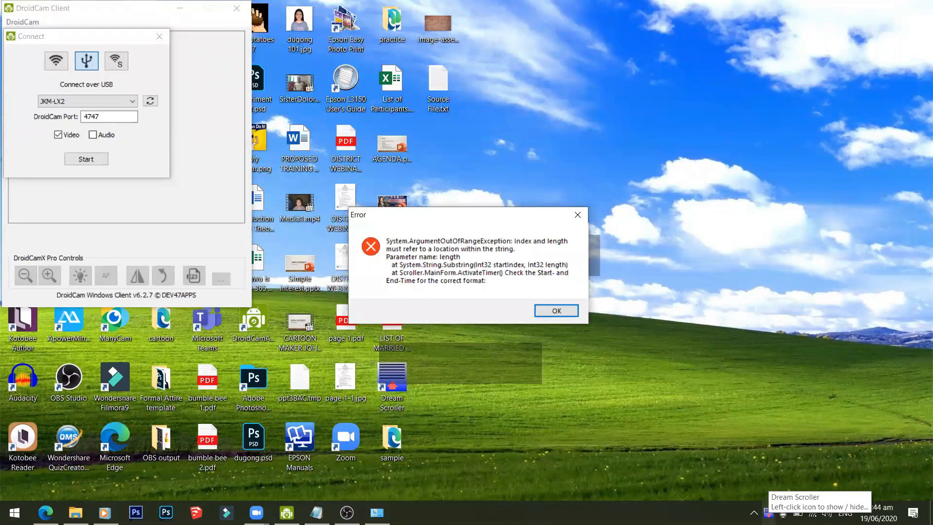
right_click(769, 513)
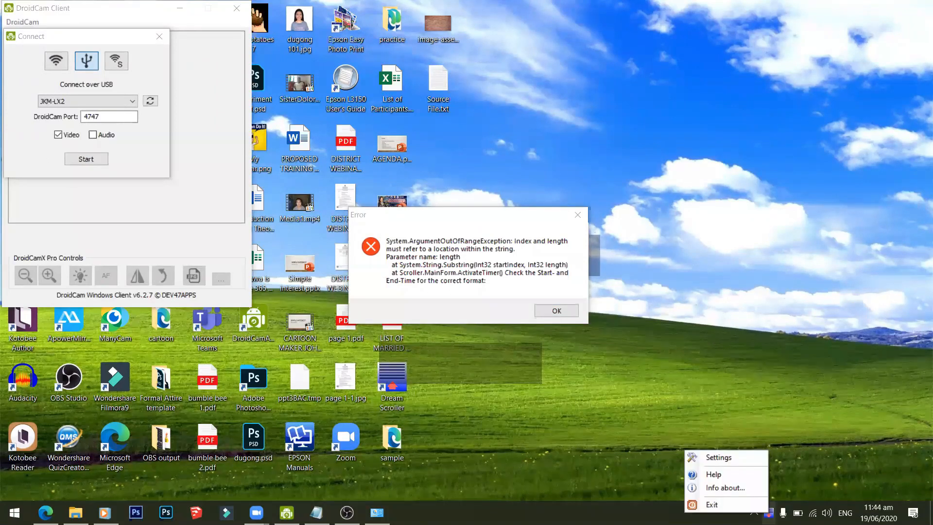
click(736, 457)
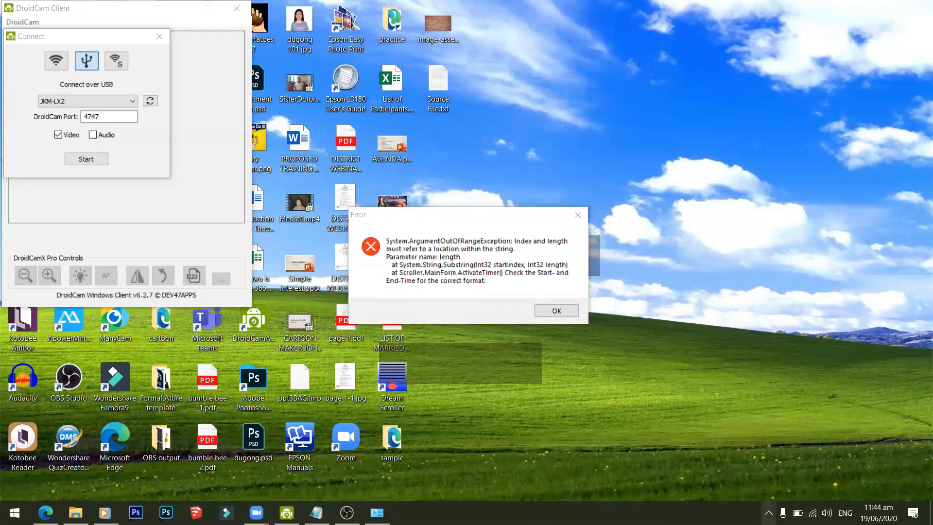
click(769, 512)
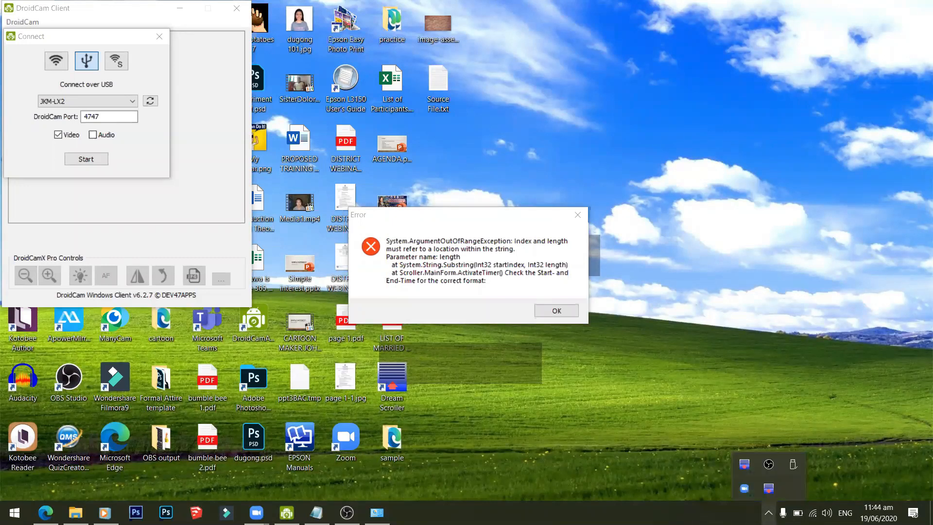
right_click(769, 493)
click(754, 484)
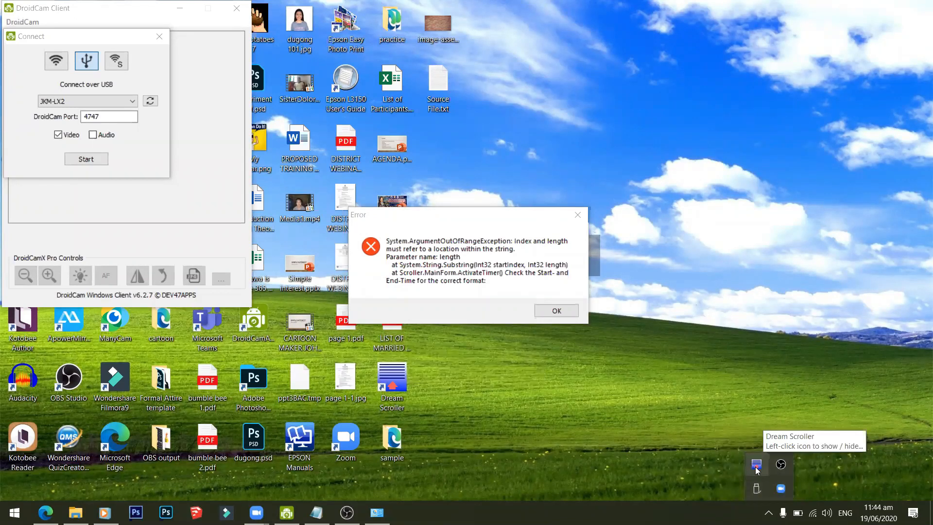
Open the settings of the remaining Dream Scroller instance and dismiss the error dialog.
right_click(757, 469)
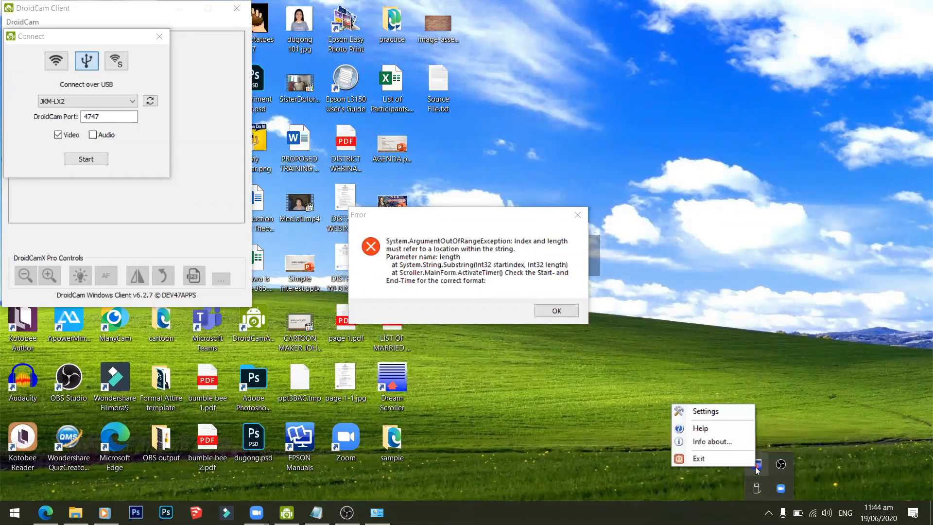
click(736, 410)
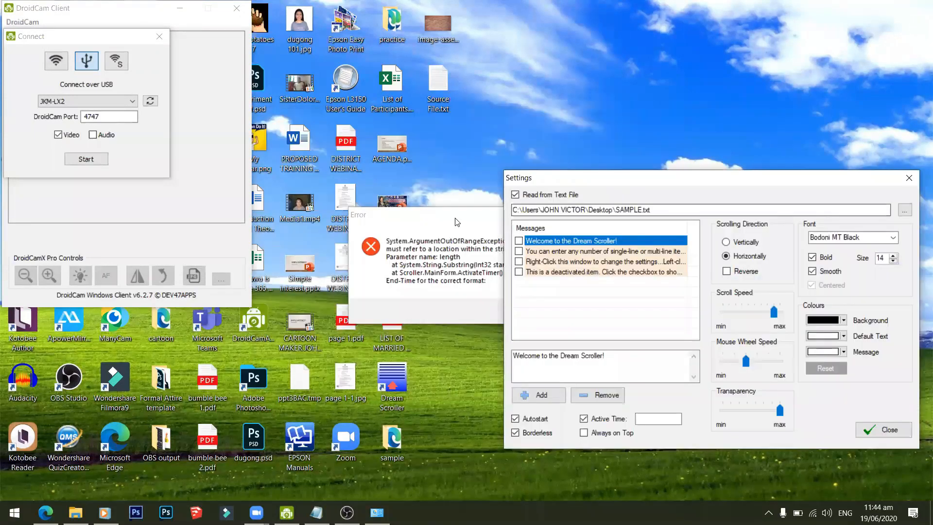
click(456, 222)
click(557, 310)
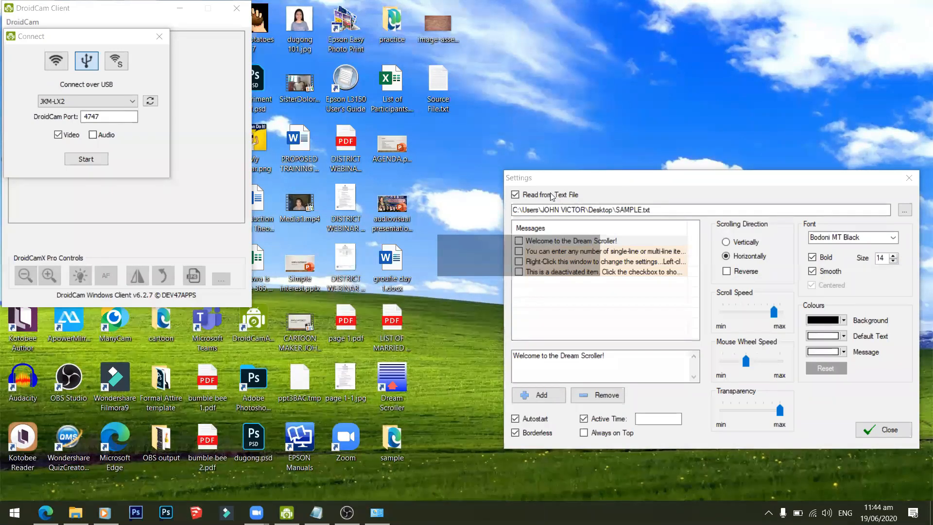
Move the scroller bar clear of the Settings window and set its Transparency to the minimum.
click(584, 176)
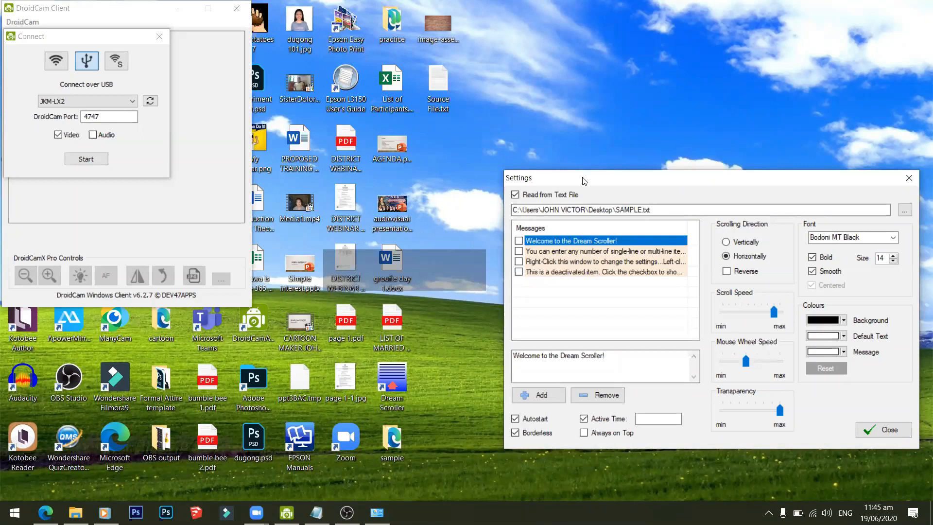
drag(583, 178, 581, 187)
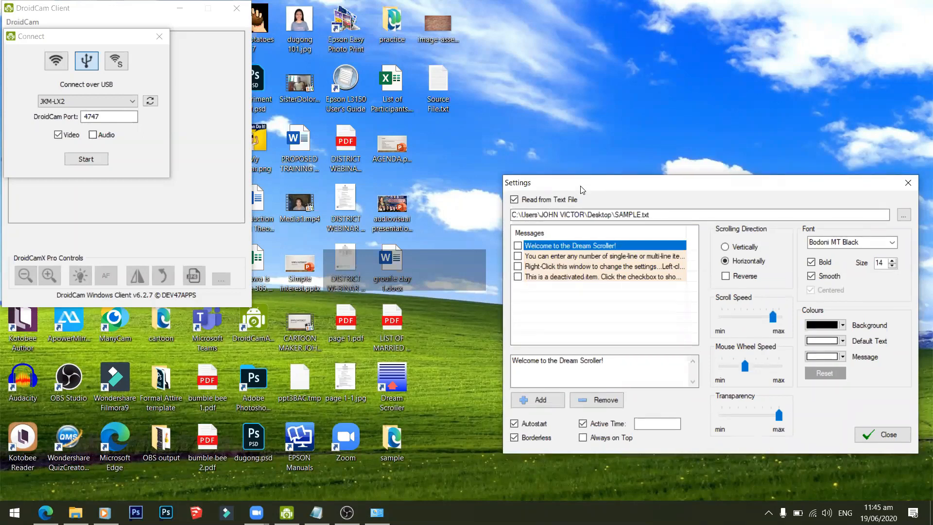
drag(582, 190, 599, 173)
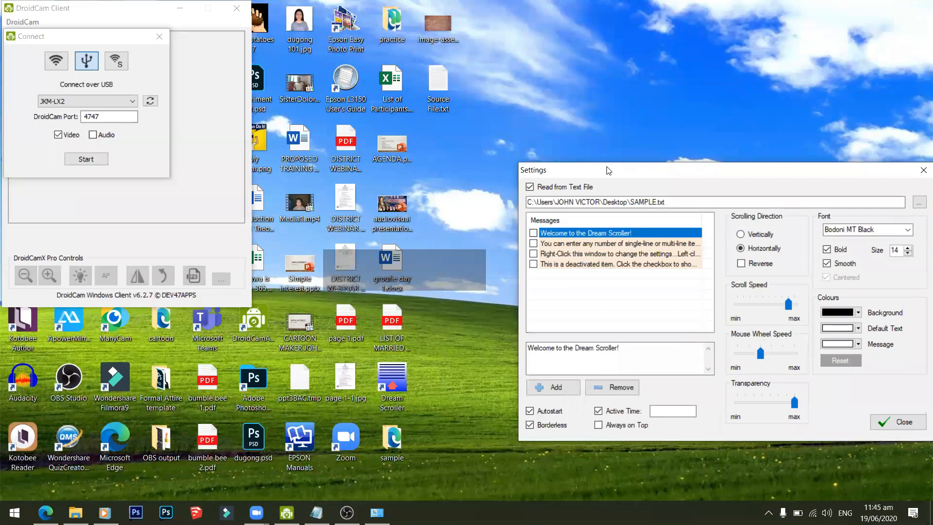
right_click(434, 262)
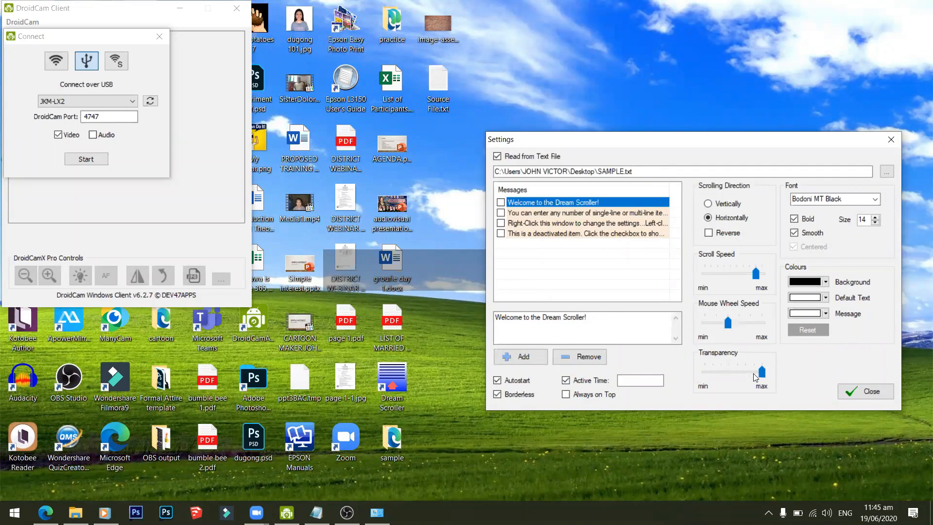
drag(762, 372, 684, 372)
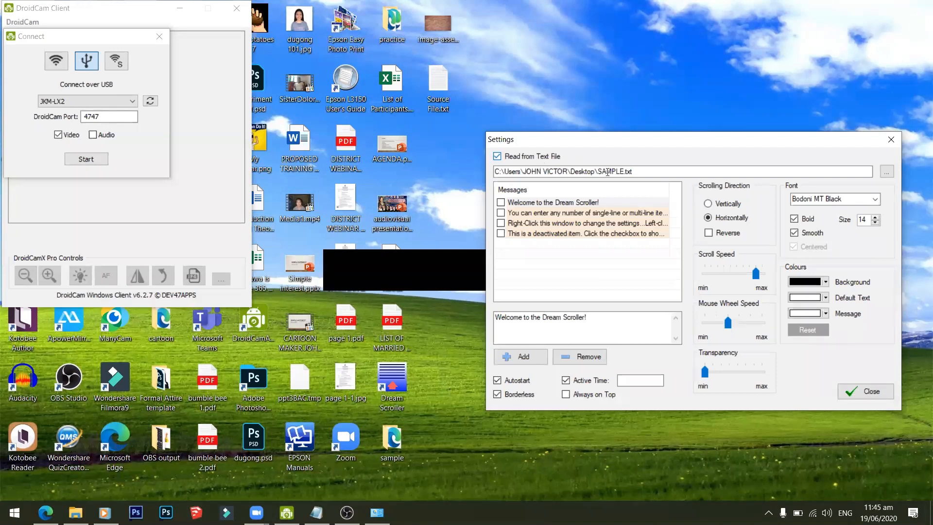
Load Source File.txt from the Desktop as the text file the scroller reads from.
click(661, 174)
click(886, 176)
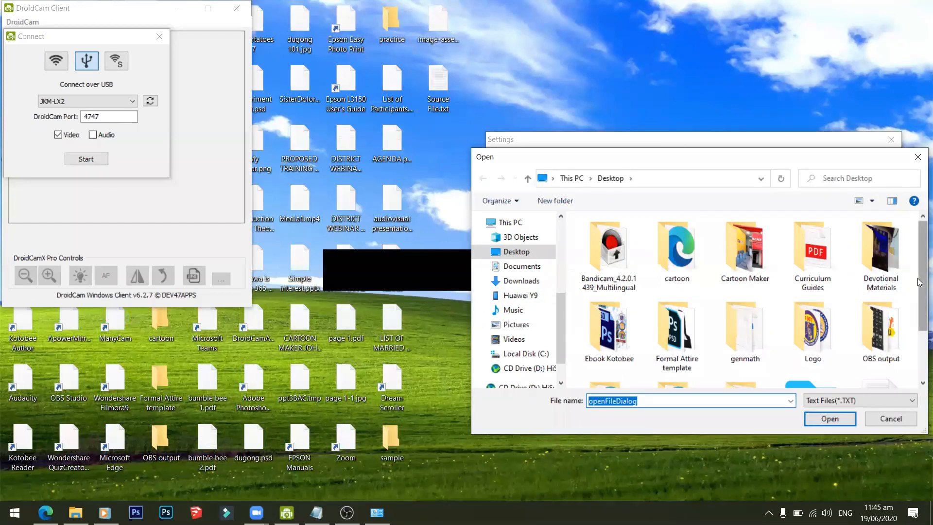
drag(920, 298, 919, 350)
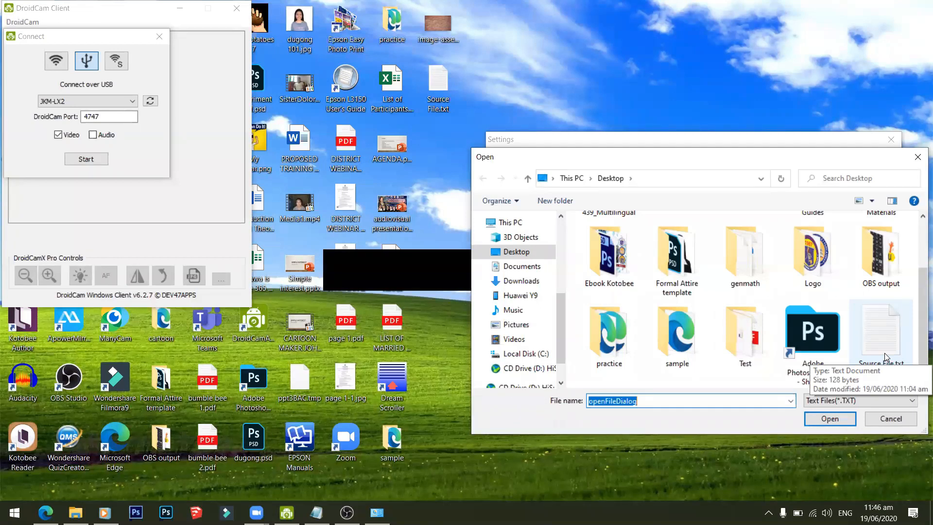
click(885, 357)
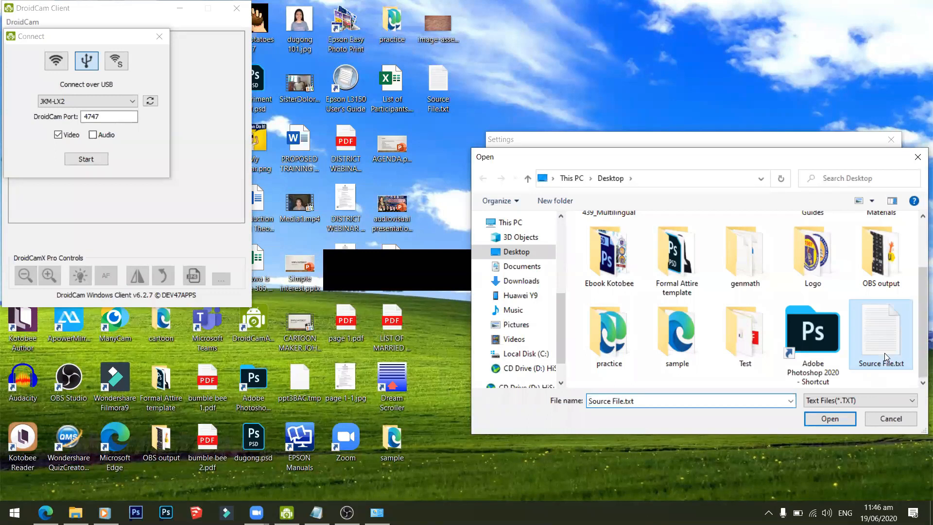
click(826, 420)
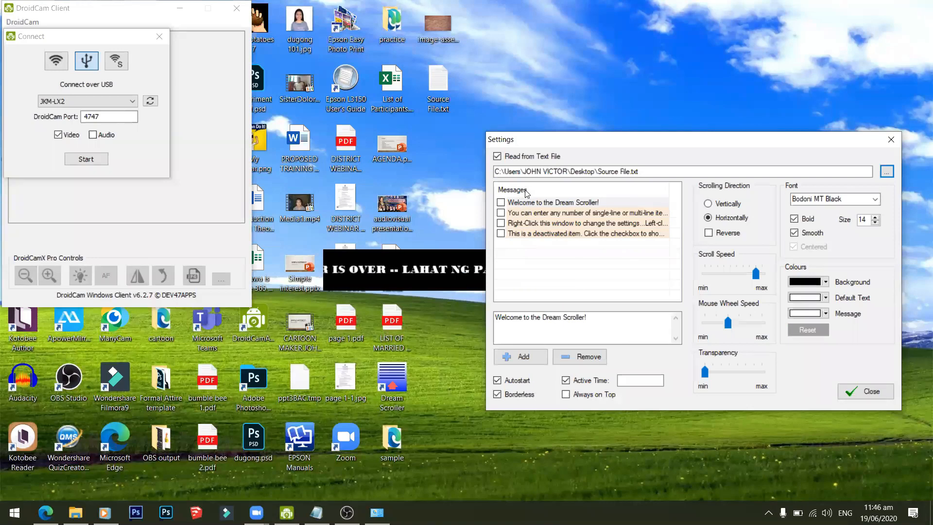
Try enabling the first three default messages in the Messages list, and disable them again.
click(501, 202)
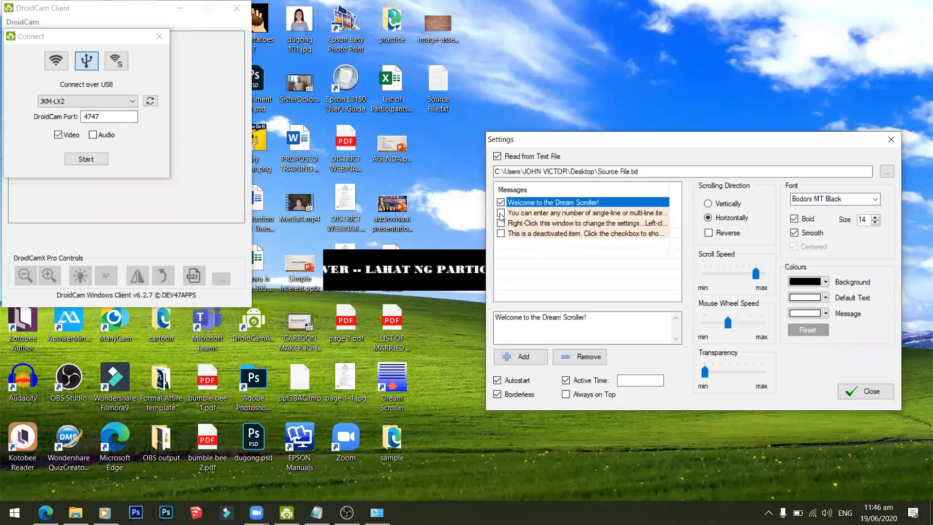
click(500, 213)
click(500, 223)
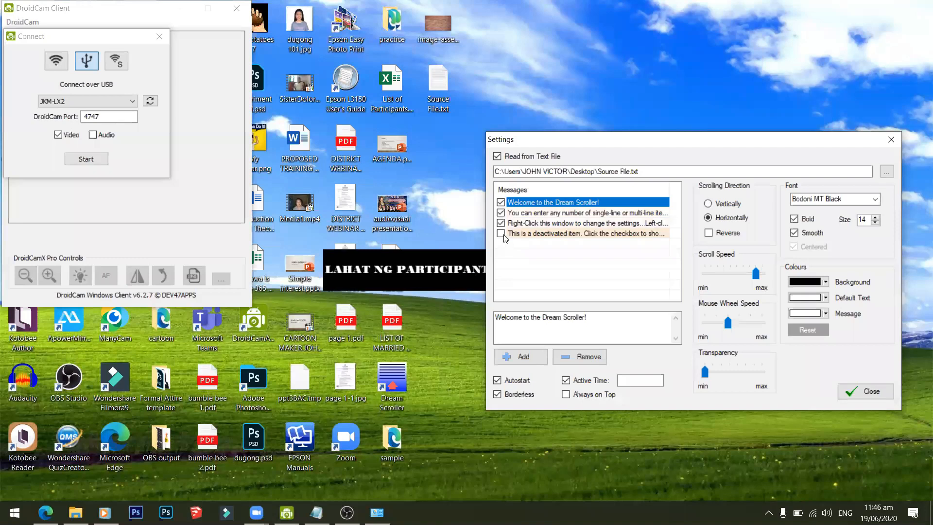
click(501, 223)
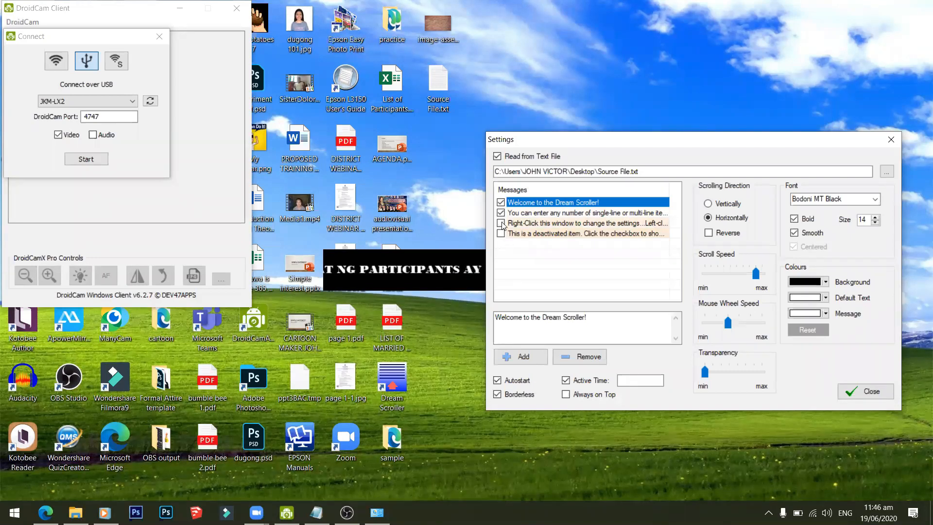
click(501, 213)
click(500, 202)
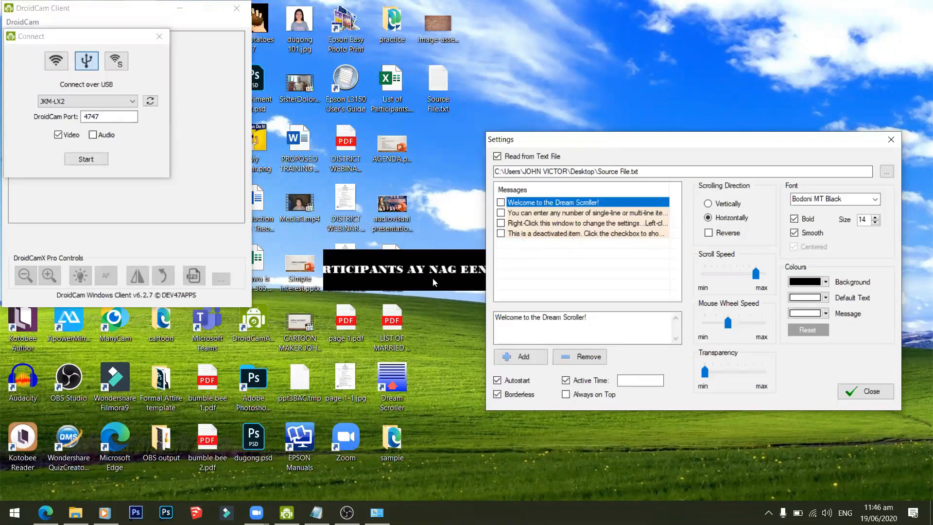
Switch to Source File.txt in Notepad and place its window below the scroller bar.
right_click(412, 279)
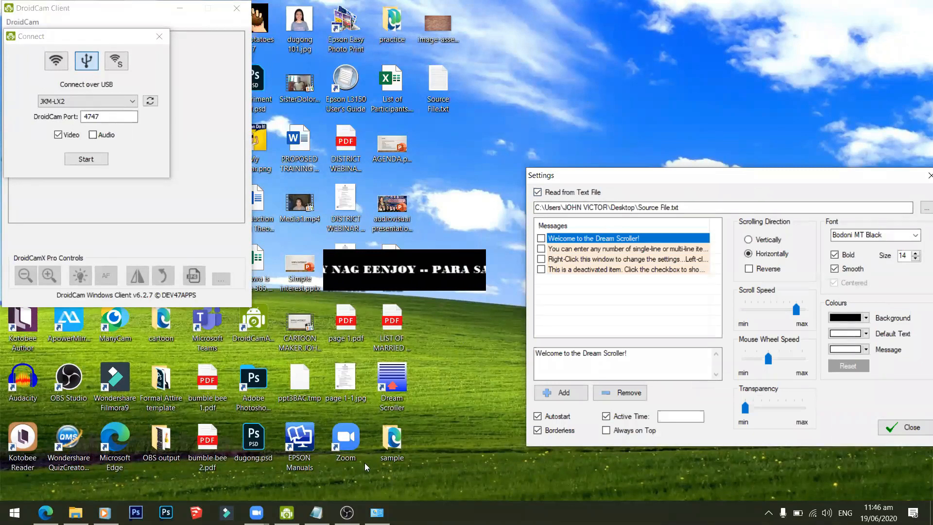
click(316, 512)
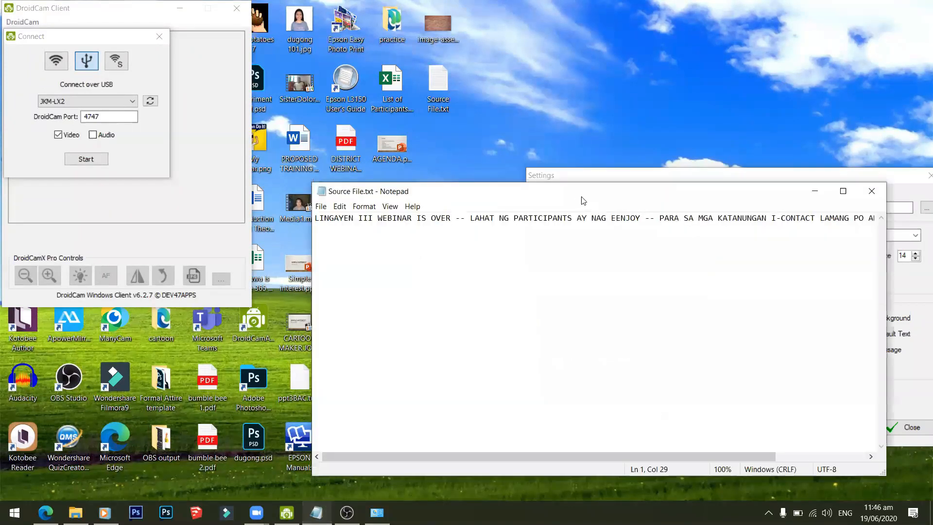
drag(591, 189, 444, 337)
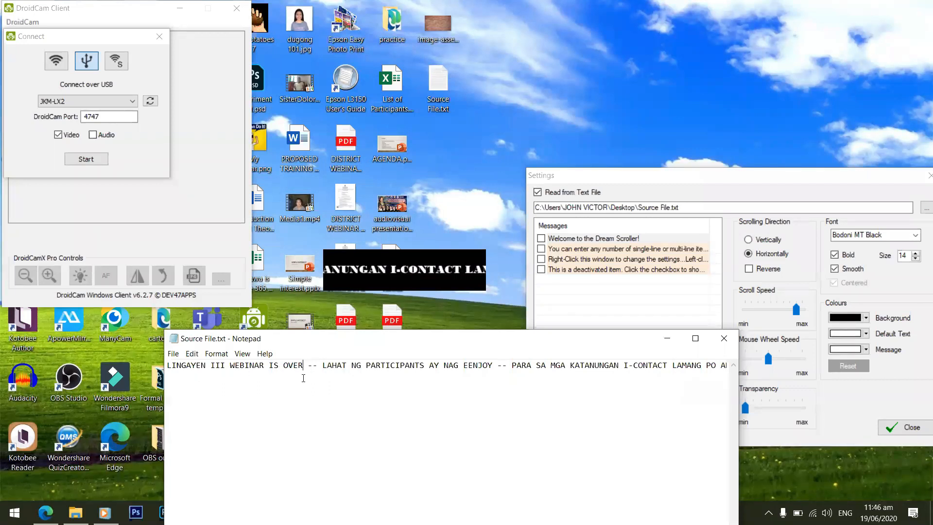
Replace the "--" separators between the messages with line breaks and delete the trailing "--" after SPEAKER.
drag(323, 366, 307, 366)
key(BackSpace)
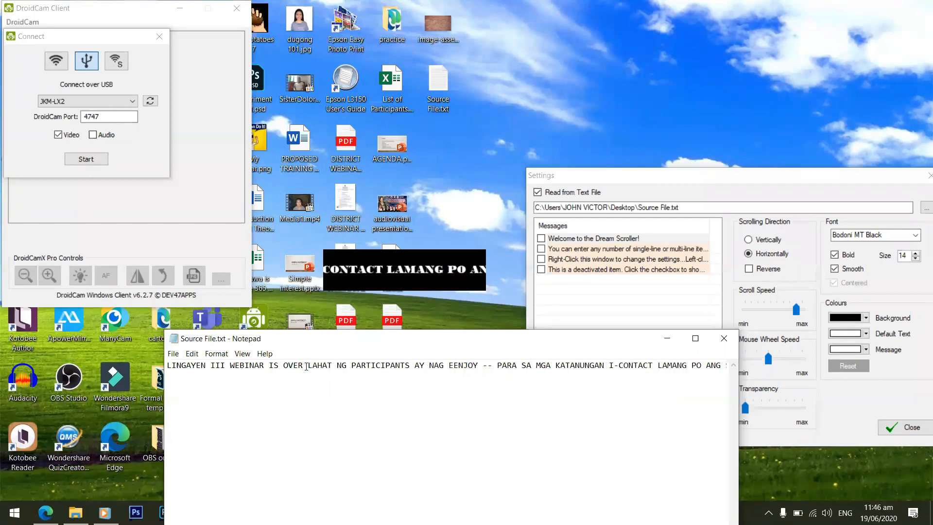
key(Return)
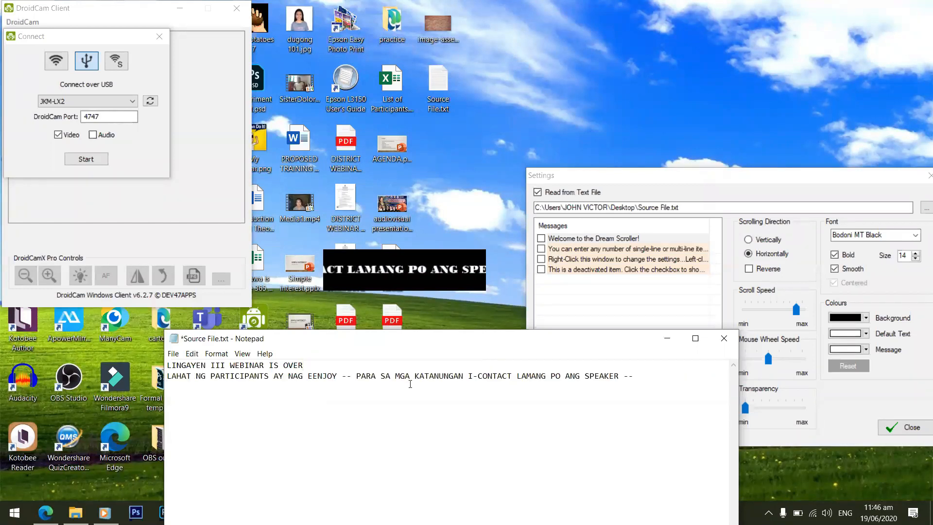
drag(358, 375, 338, 376)
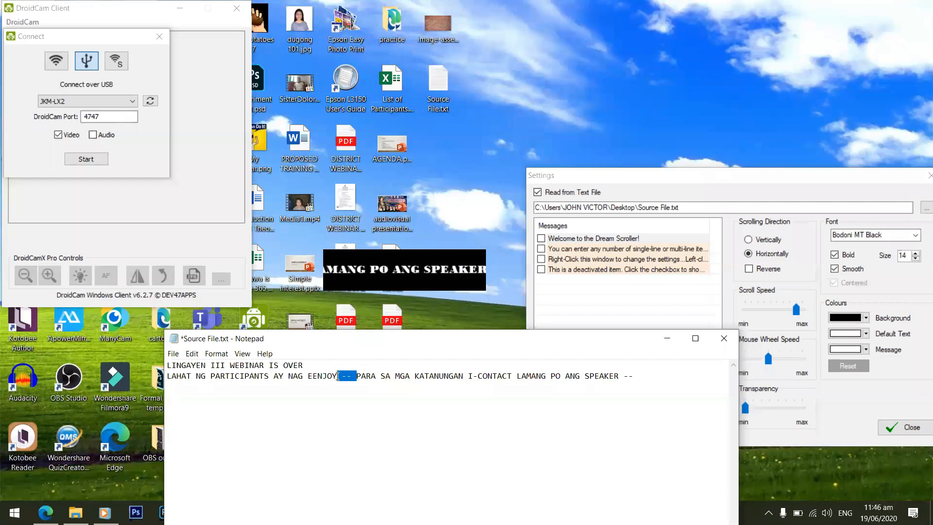
key(Return)
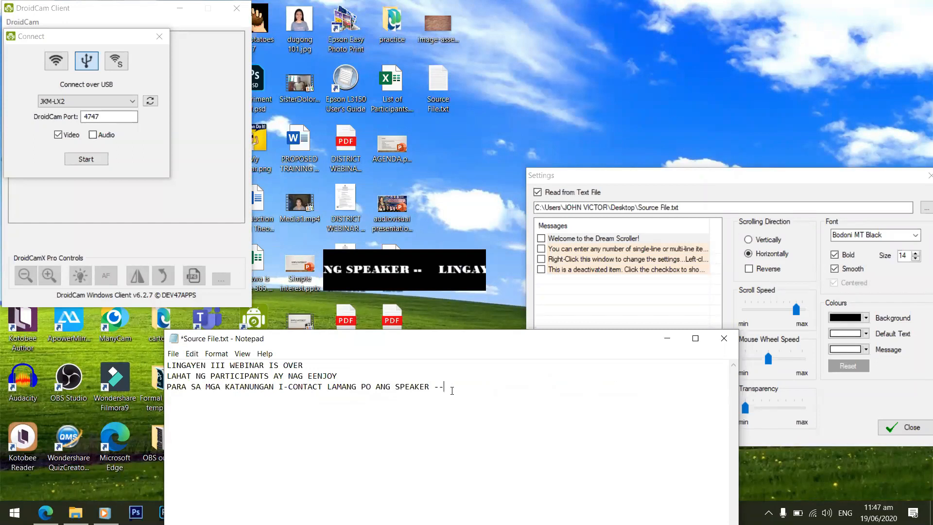
key(BackSpace)
key(BackSpace)
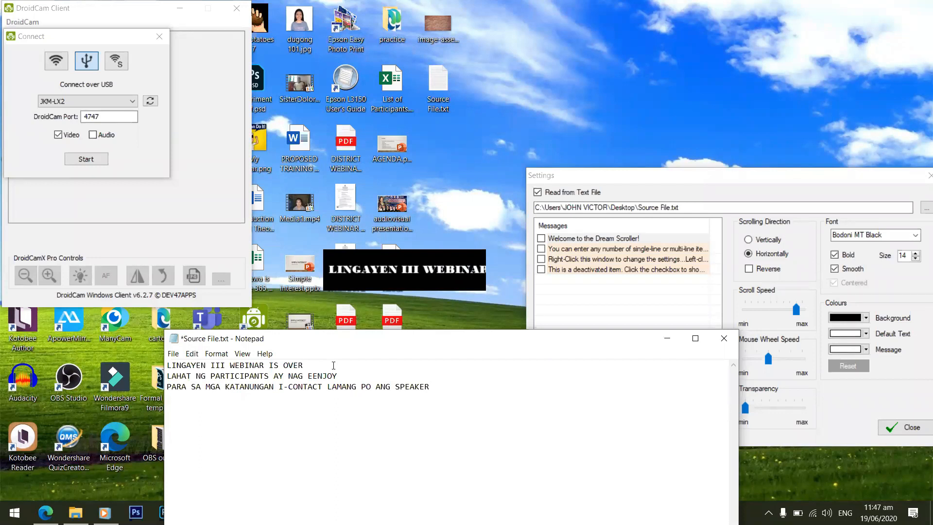
Add a fourth line reading "OBS ACTIVITY IS ON GOING" below the existing messages.
key(Up)
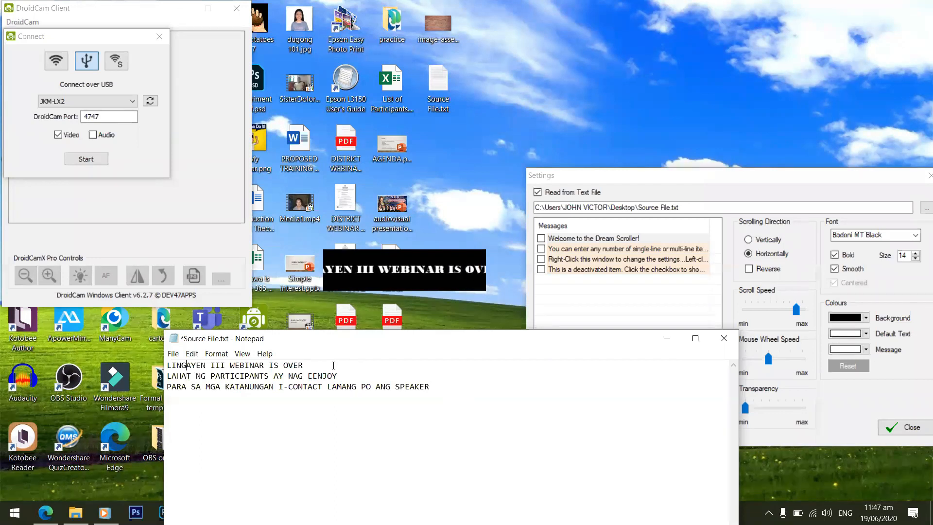
key(Down)
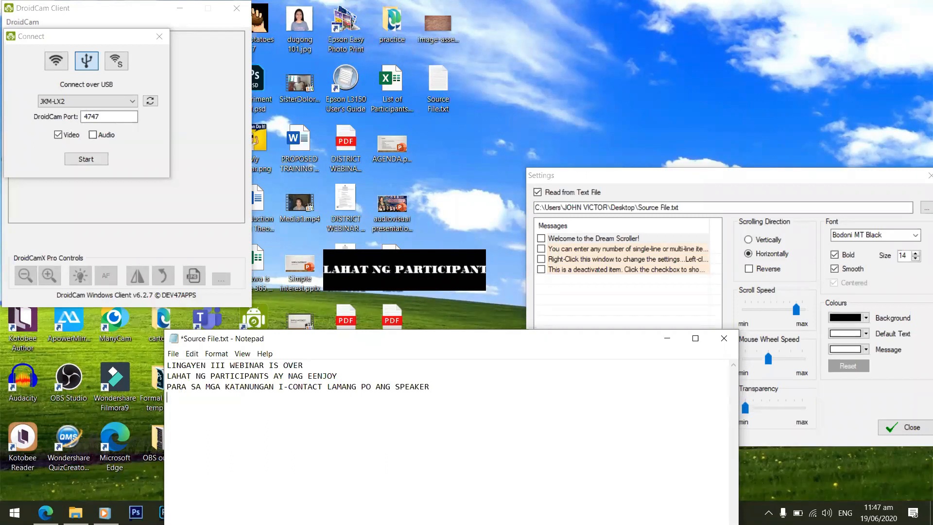
text(OB)
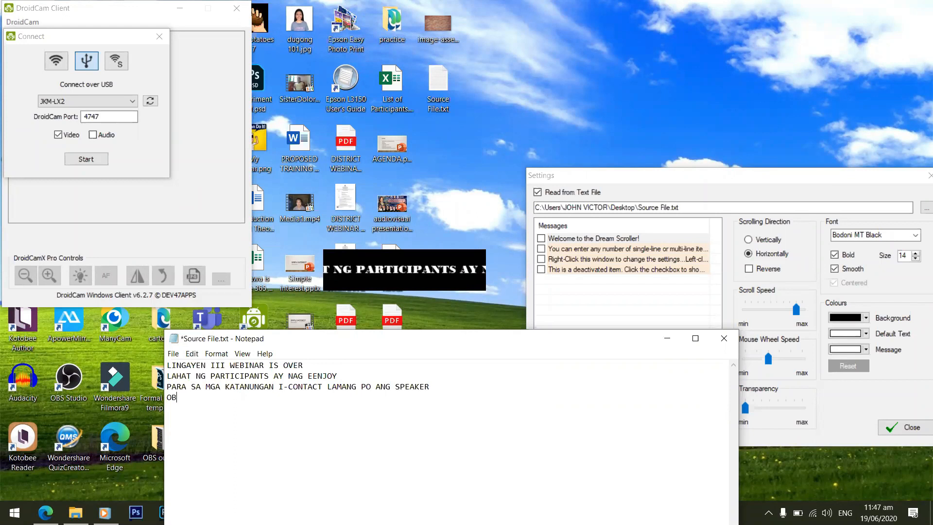
text(S ACTIVIT)
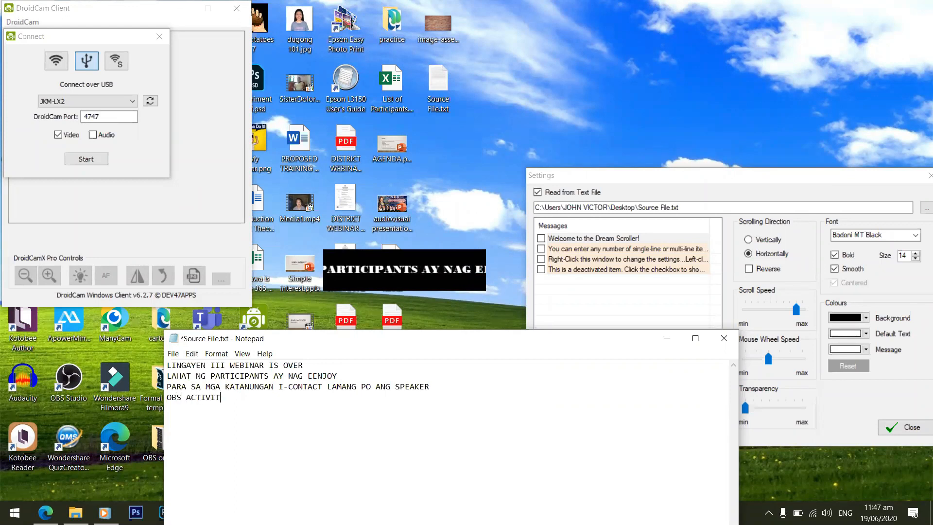
text(Y IS)
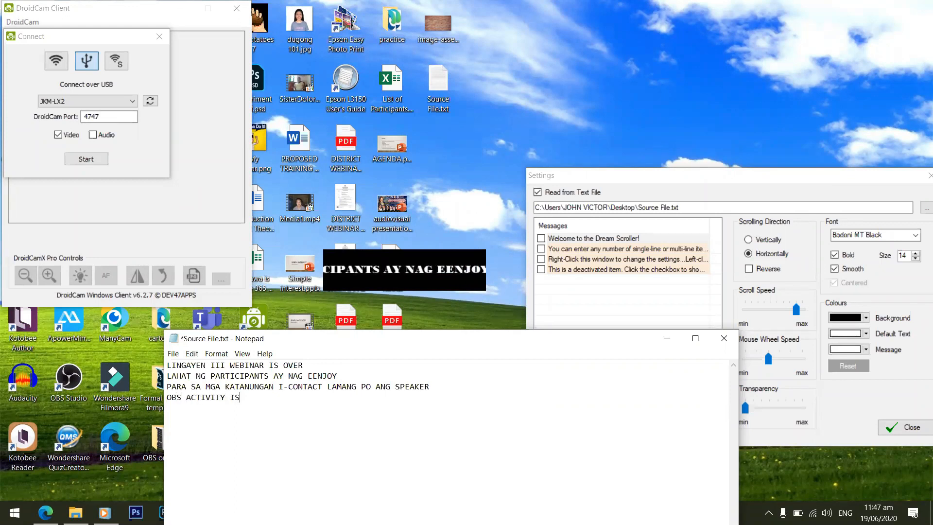
text( ON GOING)
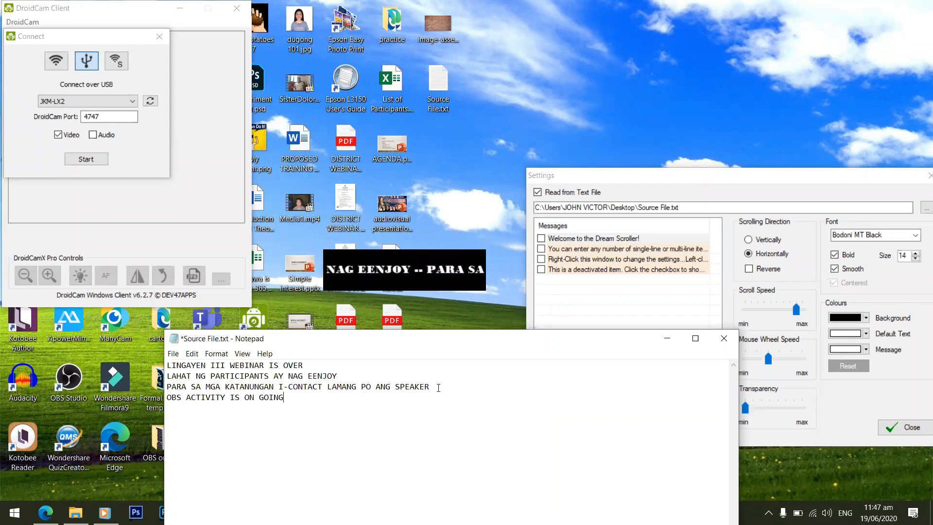
Save the edited Source File.txt, move its window clear of the scroller settings, and close those settings.
click(176, 356)
click(195, 403)
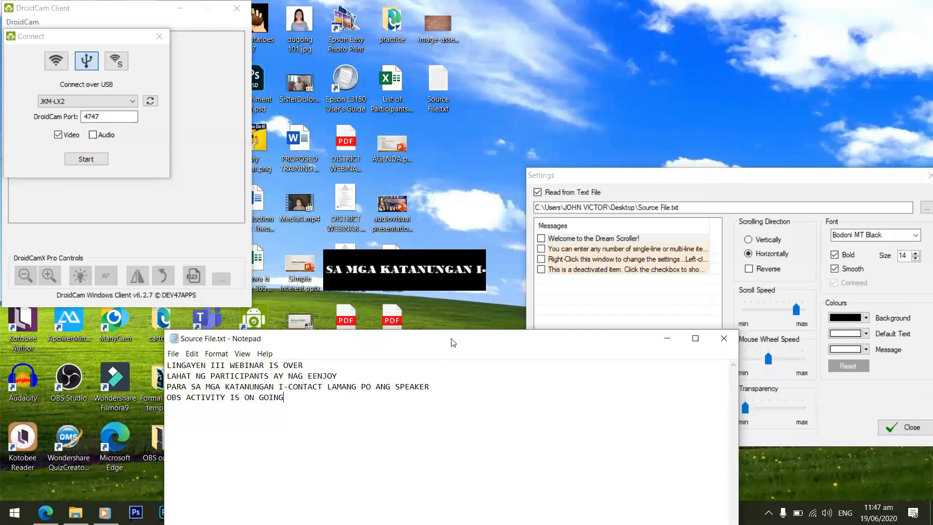
drag(453, 342, 444, 360)
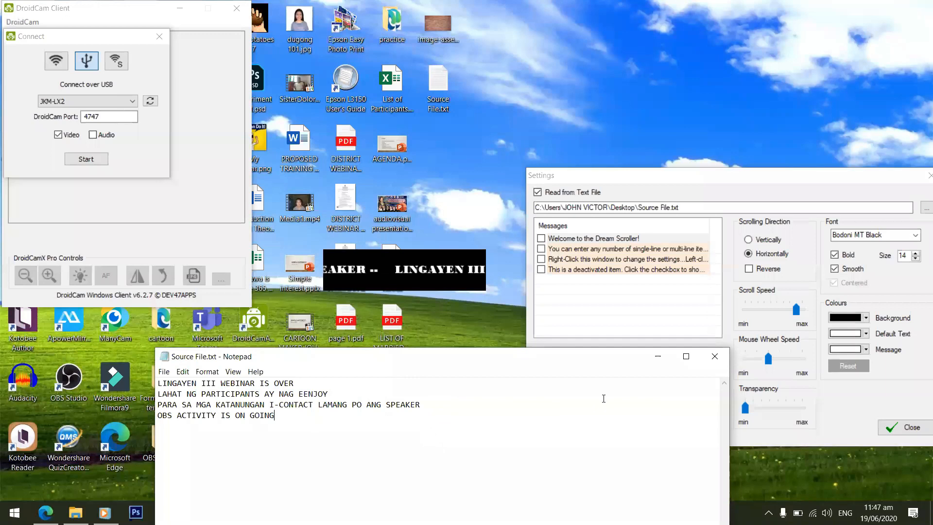
click(886, 388)
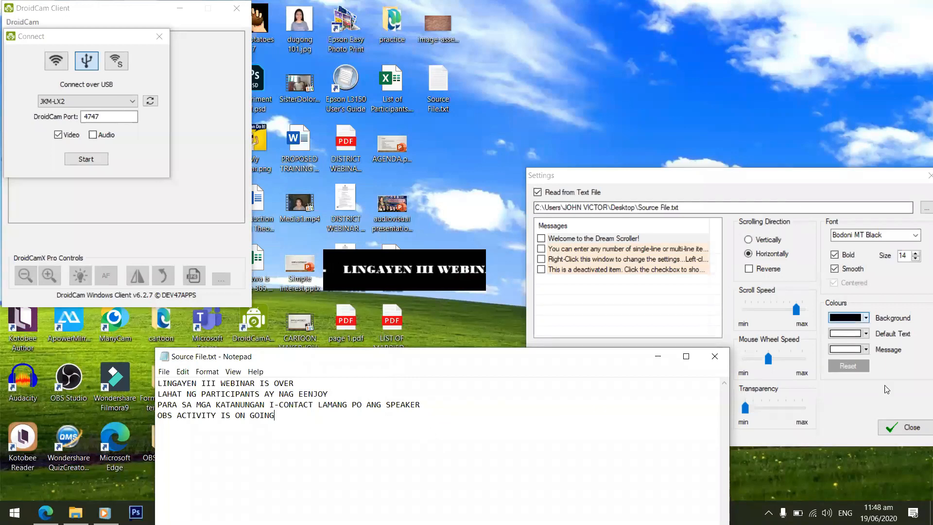
click(891, 427)
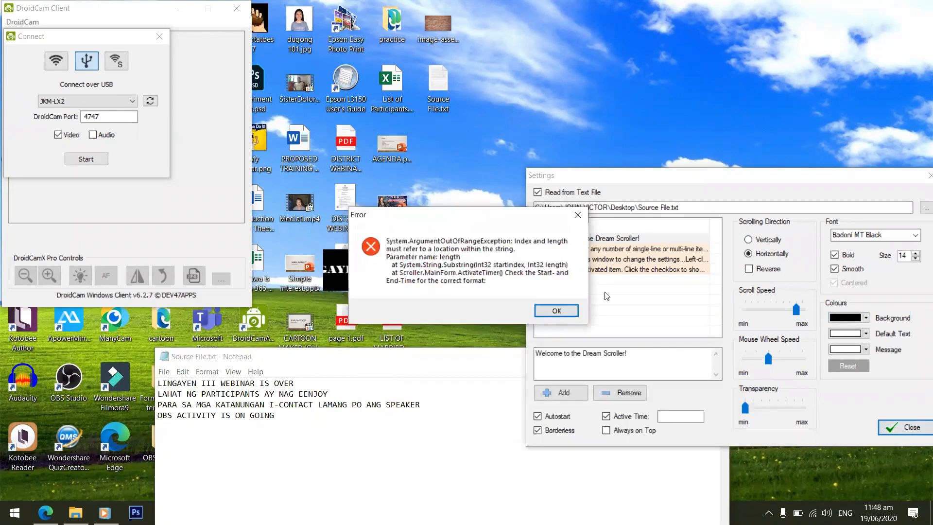
click(559, 312)
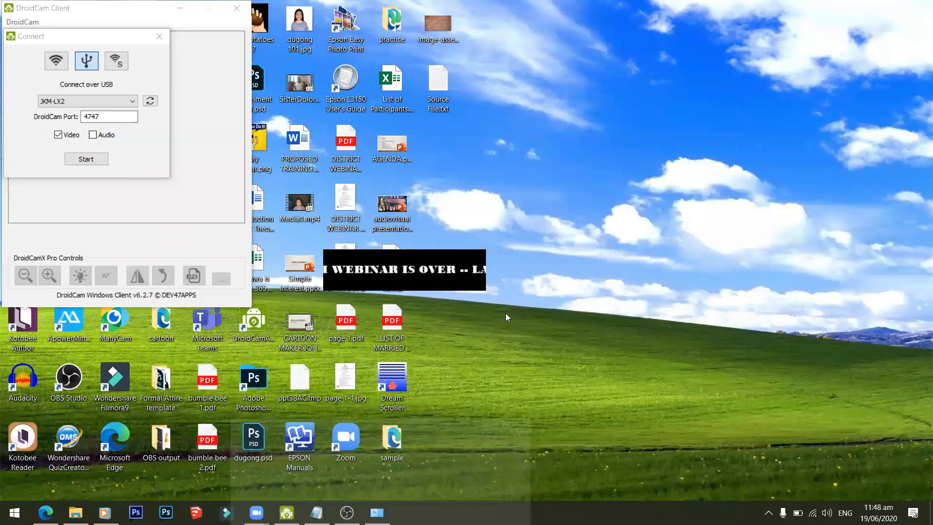
Exit the running Dream Scroller and start it again to reload Source File.txt.
click(768, 513)
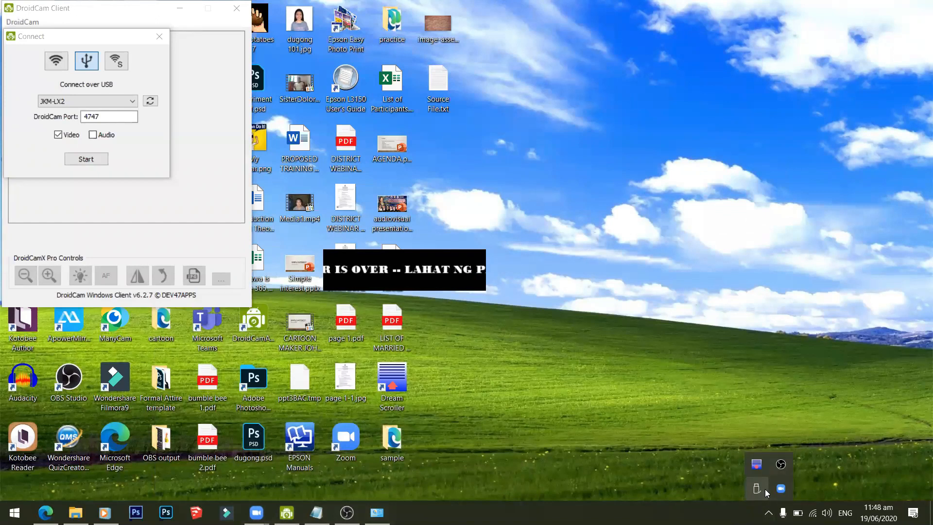
right_click(765, 489)
click(729, 453)
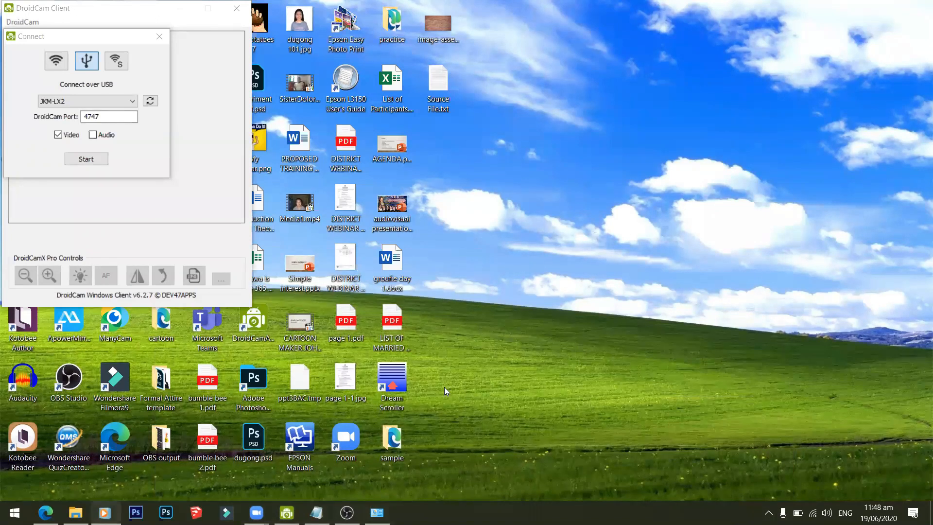
double_click(396, 399)
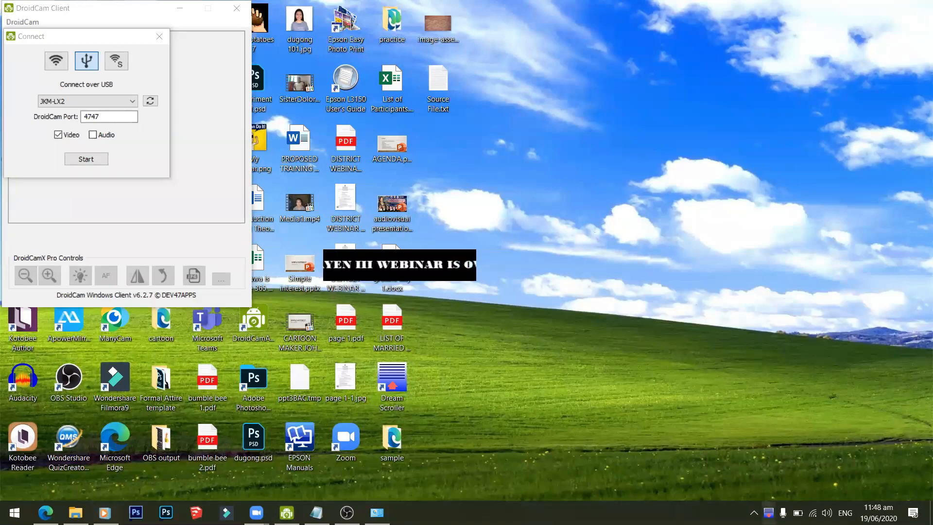
Open the Dream Scroller settings and move their window clear of the scroller bar.
right_click(769, 512)
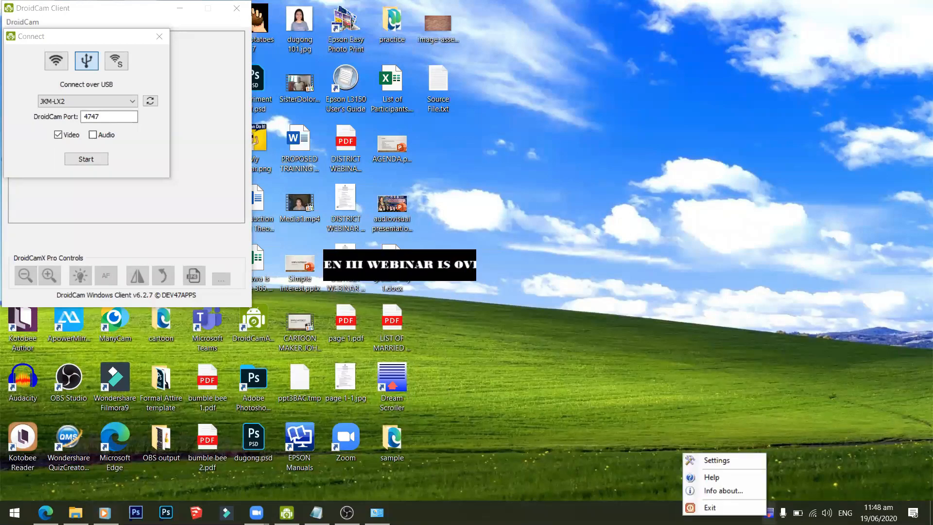
click(734, 461)
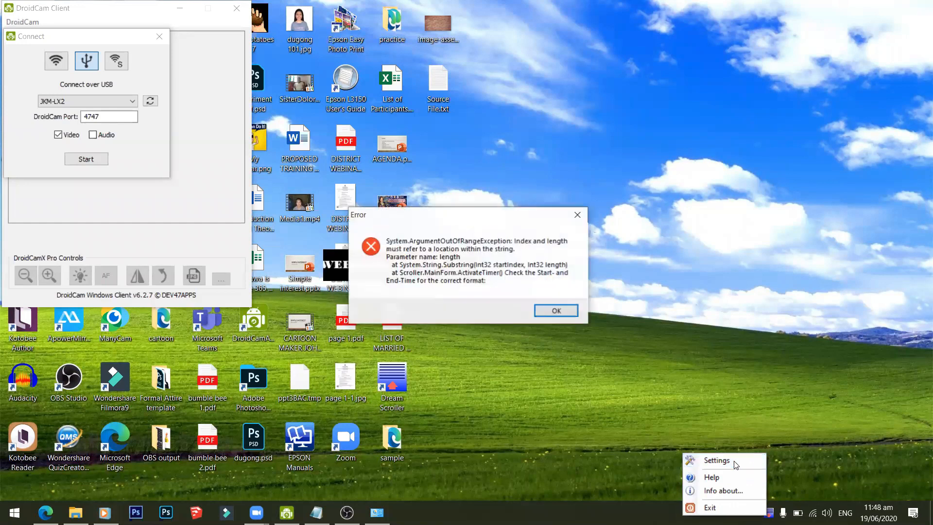
click(569, 311)
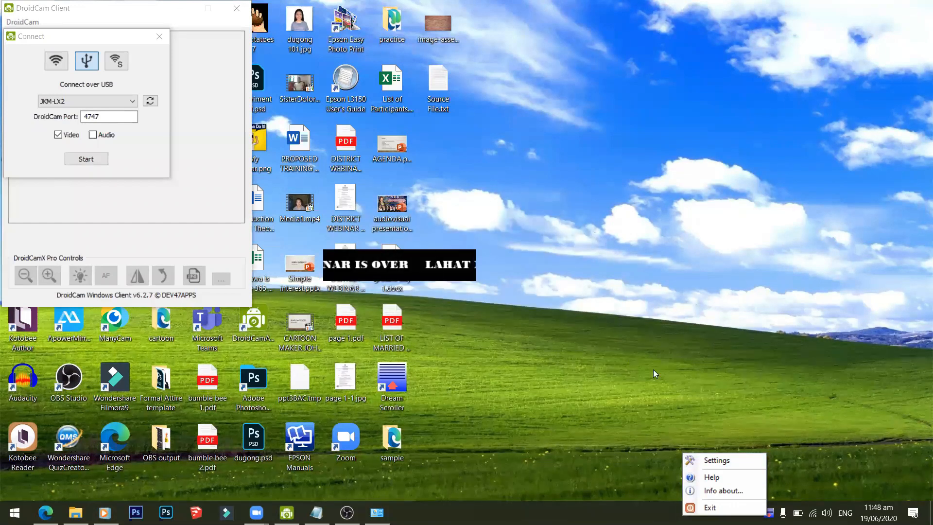
click(721, 460)
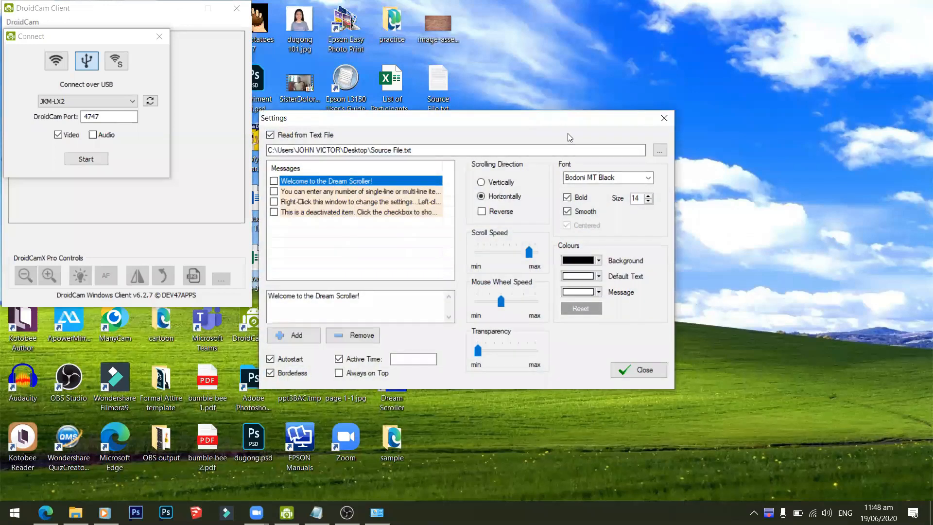
drag(567, 134, 764, 180)
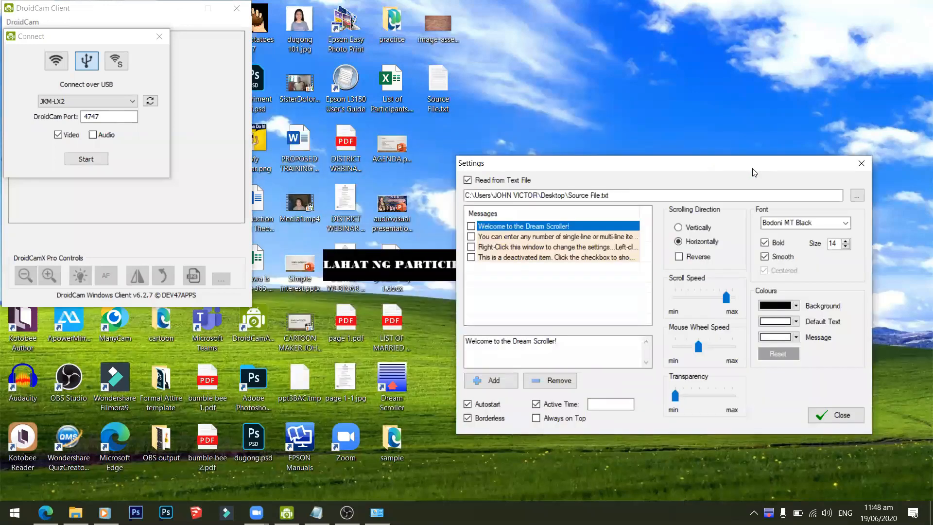
drag(755, 172, 781, 136)
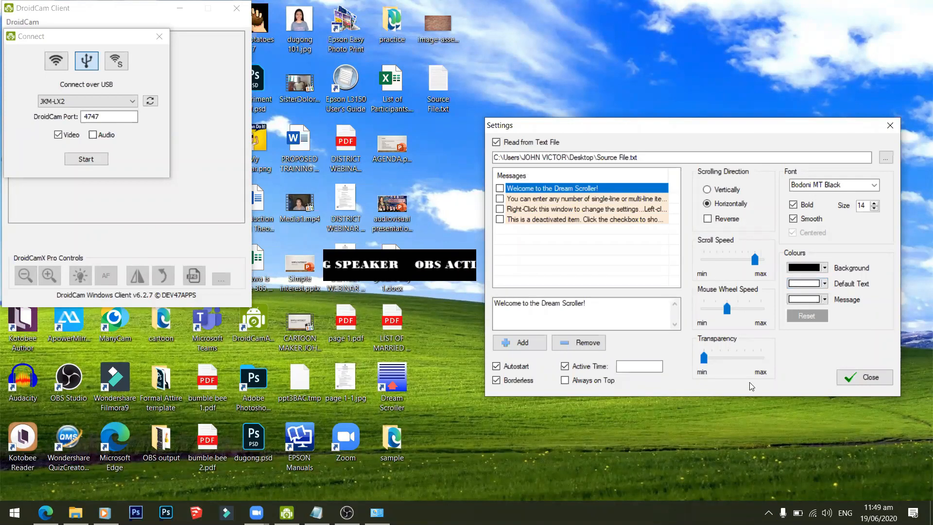
Try a grey background colour for the scroller bar, and set it back to black.
click(825, 267)
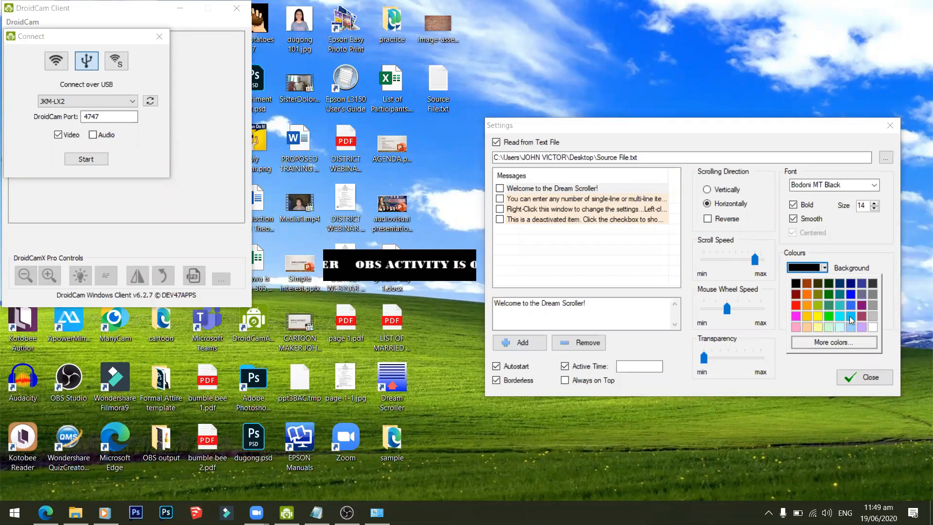
click(875, 298)
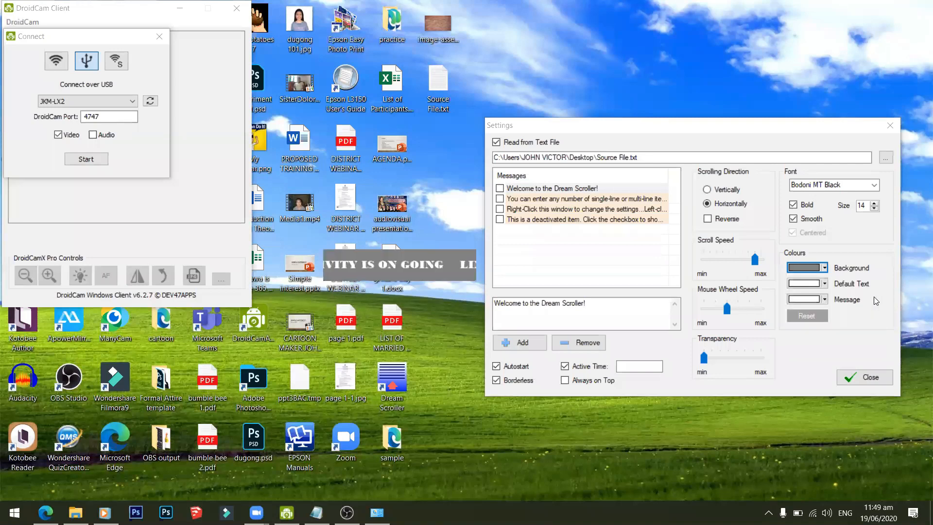
click(815, 268)
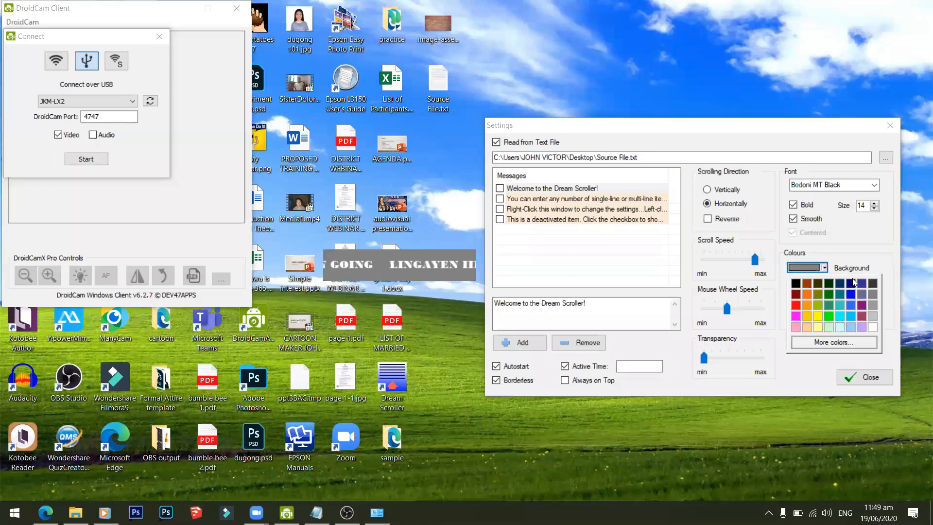
click(796, 284)
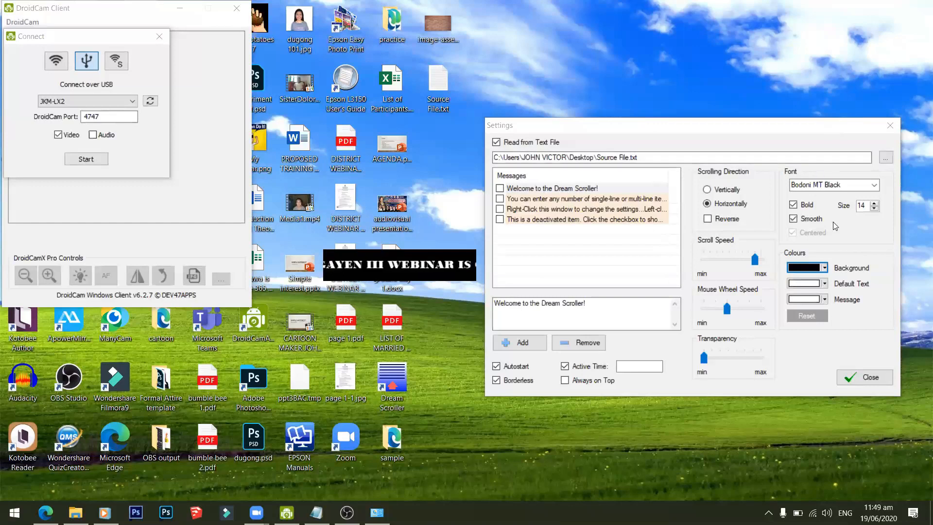
Close the Dream Scroller settings and switch to OBS Studio.
click(868, 377)
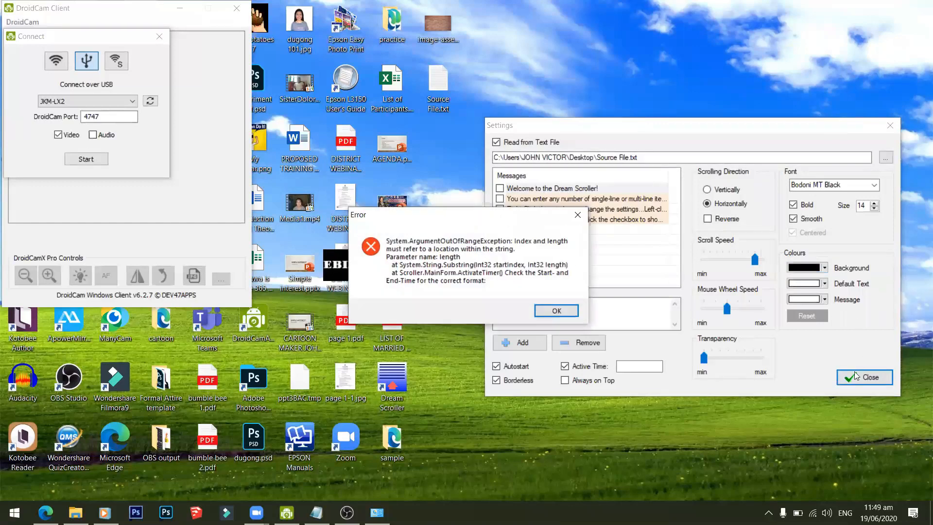
click(557, 312)
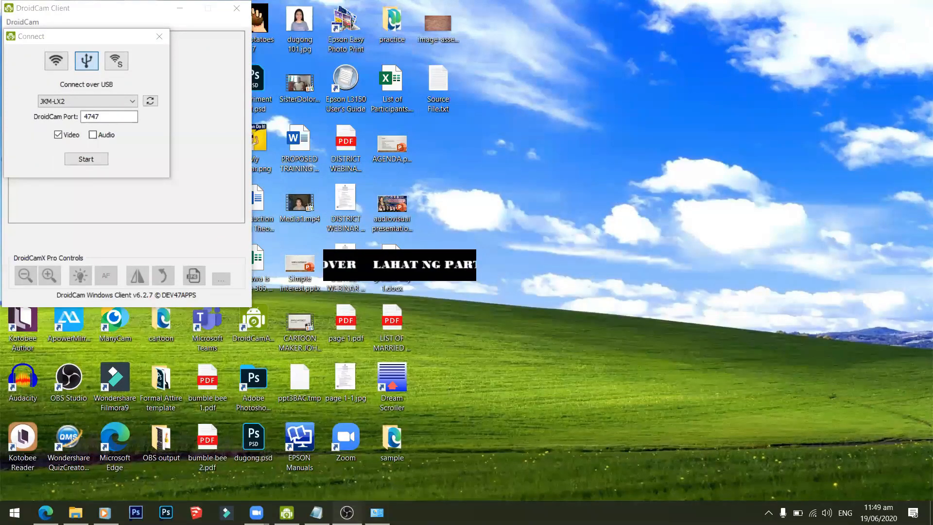
click(346, 512)
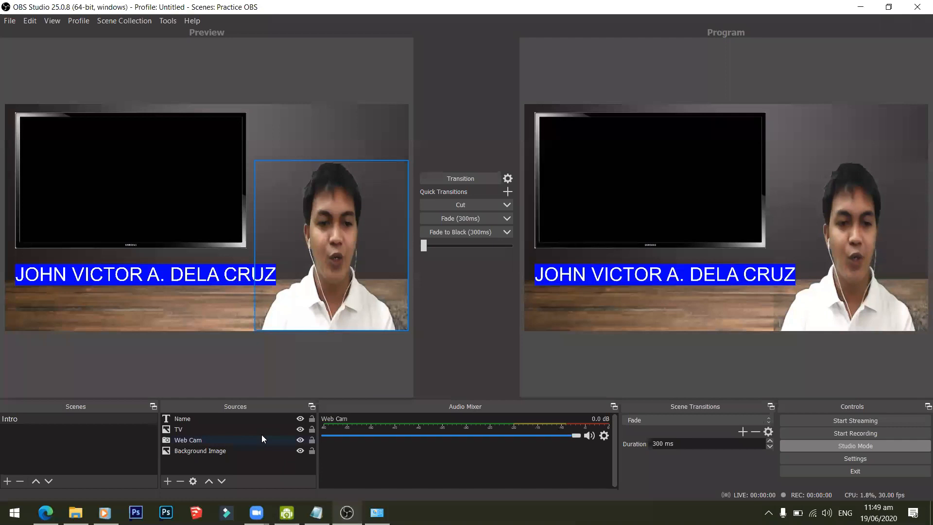
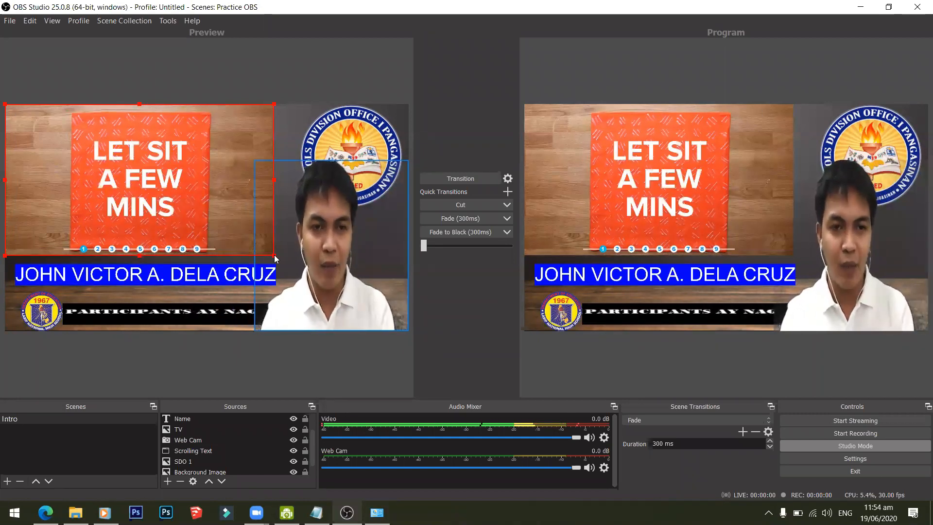
Shrink the video source, fit it inside the TV frame in the Intro scene preview, and clear the source selection.
drag(275, 257, 168, 211)
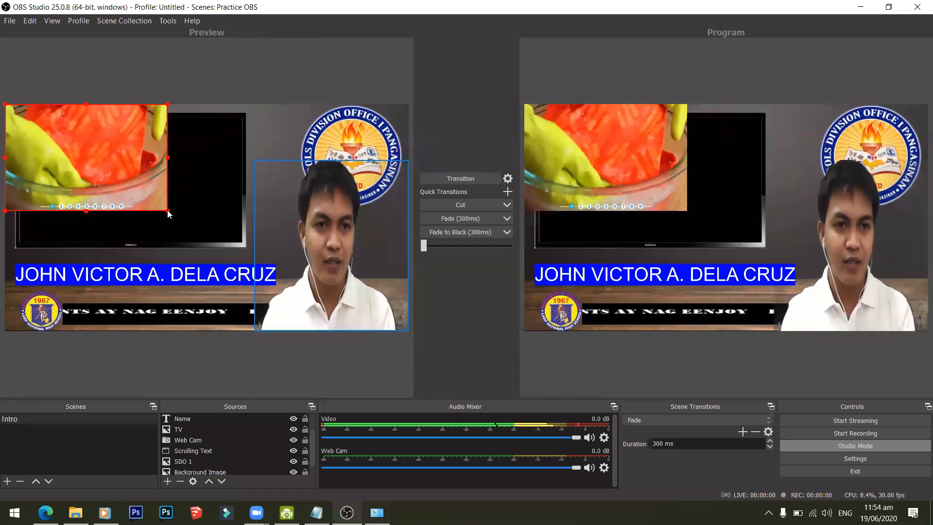
drag(128, 184, 241, 242)
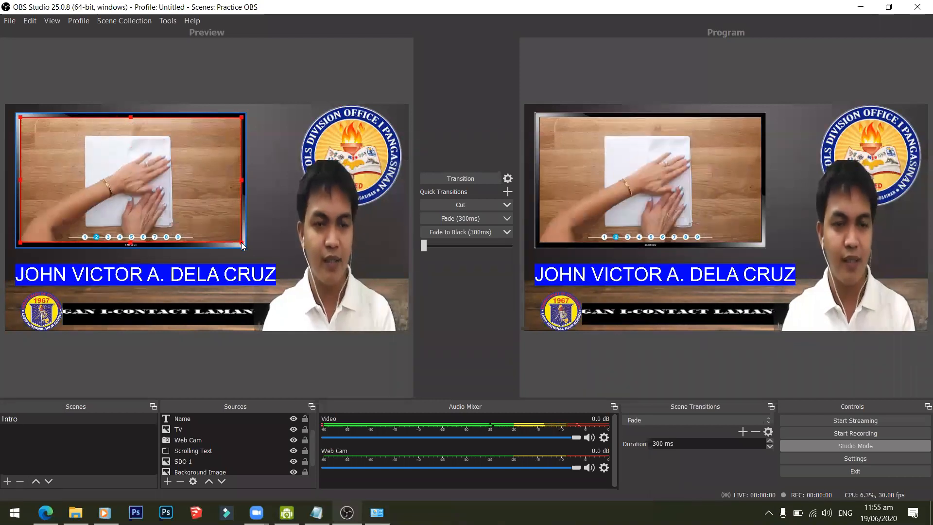
click(272, 239)
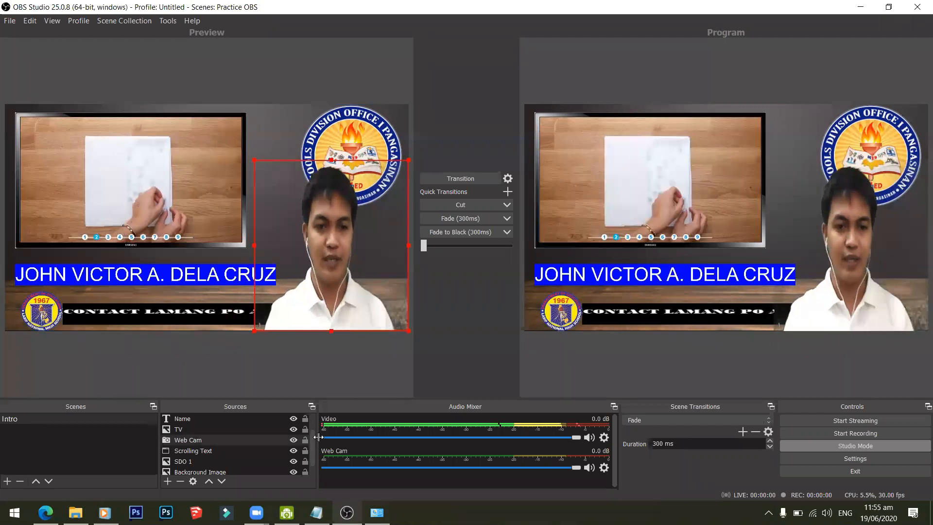
drag(312, 437, 311, 462)
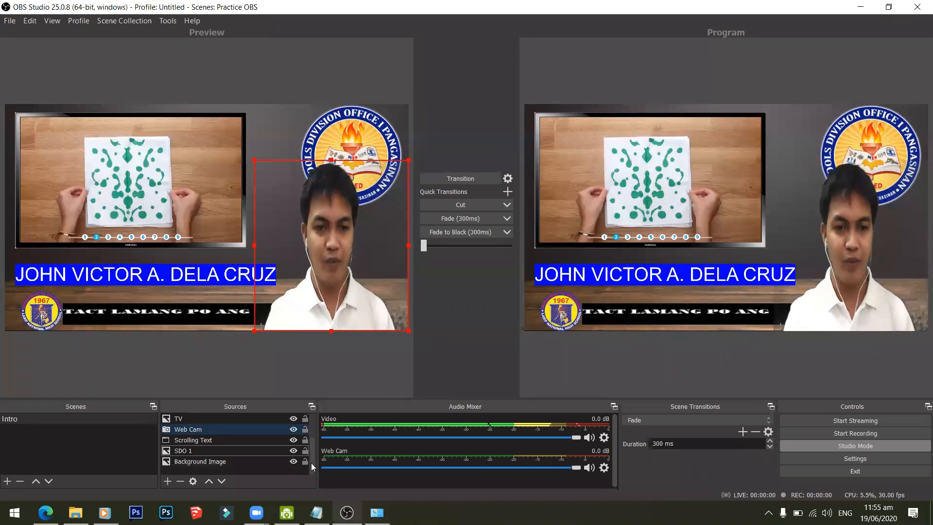
click(258, 468)
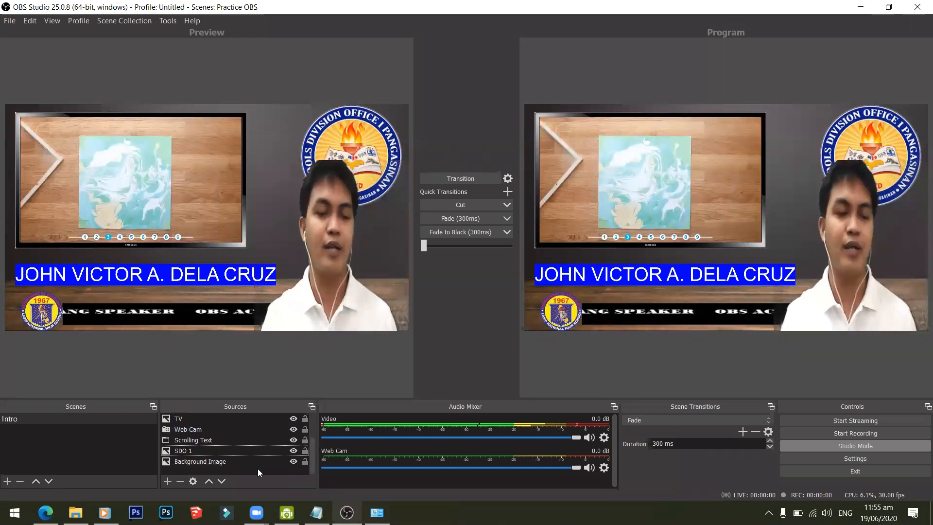
click(72, 461)
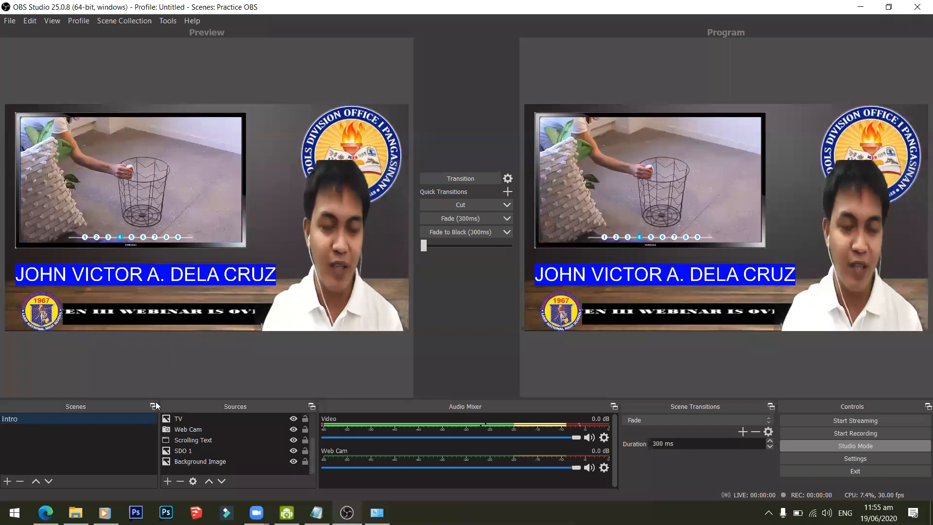
Add a new image source named "Remote" to the Intro scene.
click(167, 480)
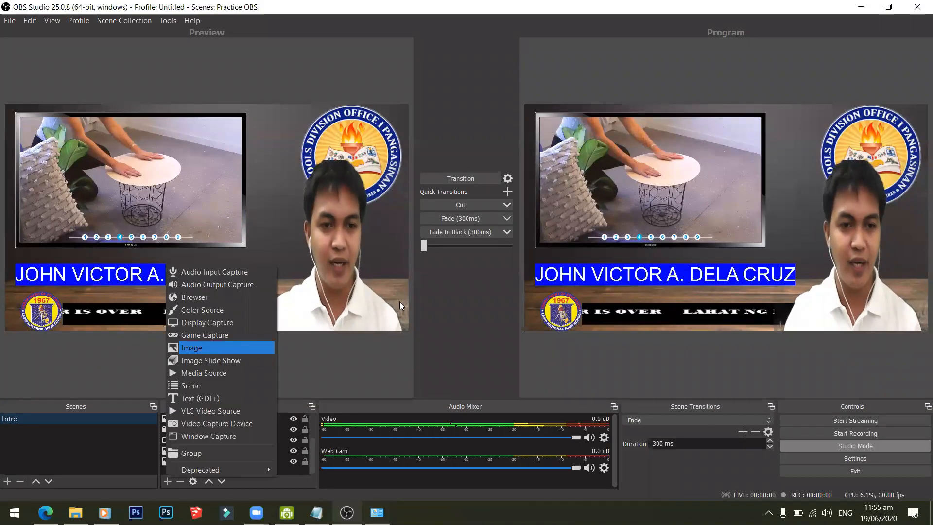
click(212, 347)
text(Remote)
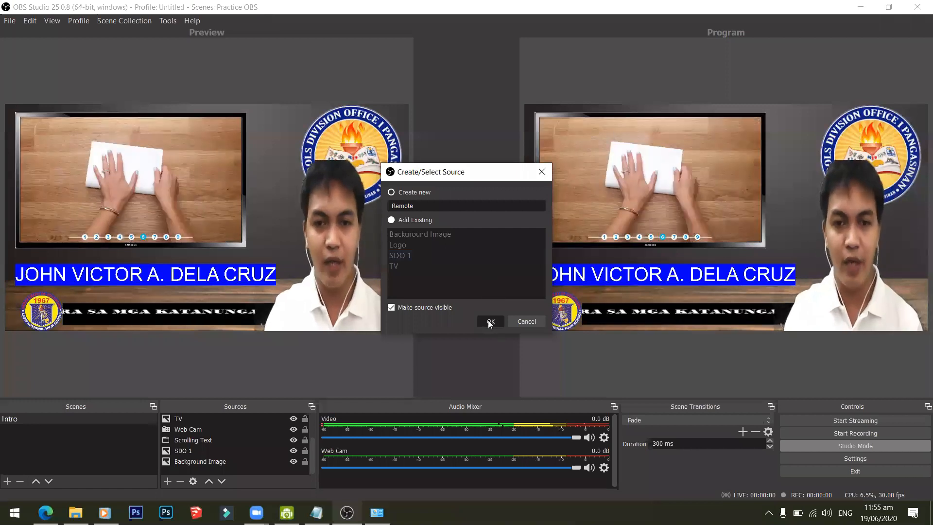
click(490, 322)
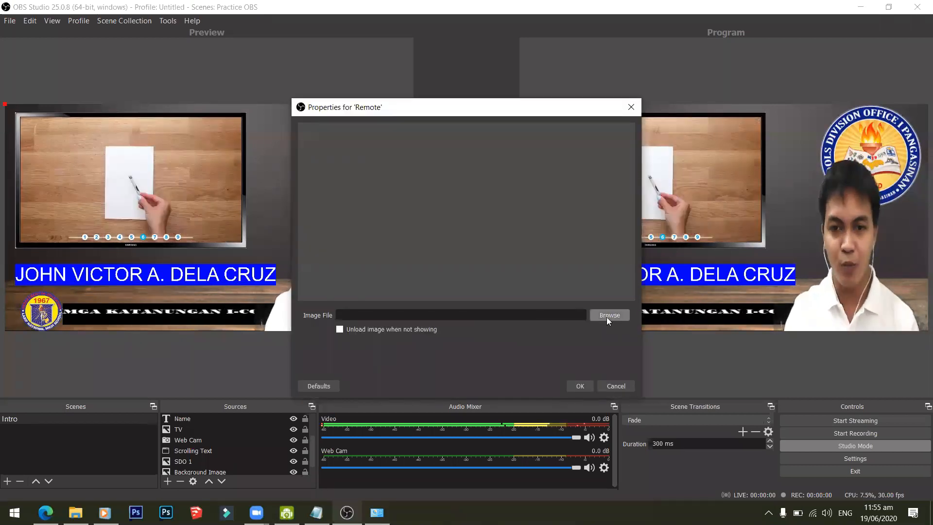
Load remote.png from the desktop's OBS output folder as the Remote source's image and accept its properties.
click(610, 315)
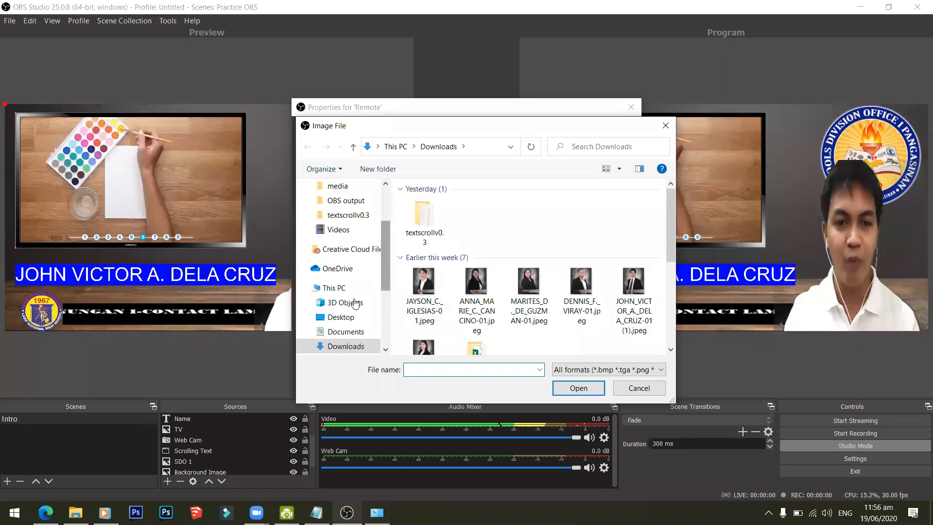
click(338, 320)
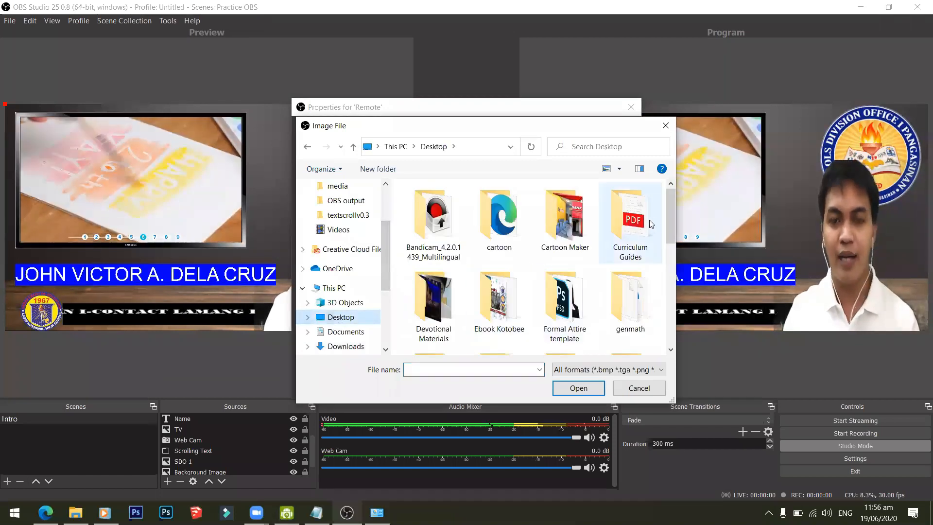
drag(669, 218, 668, 261)
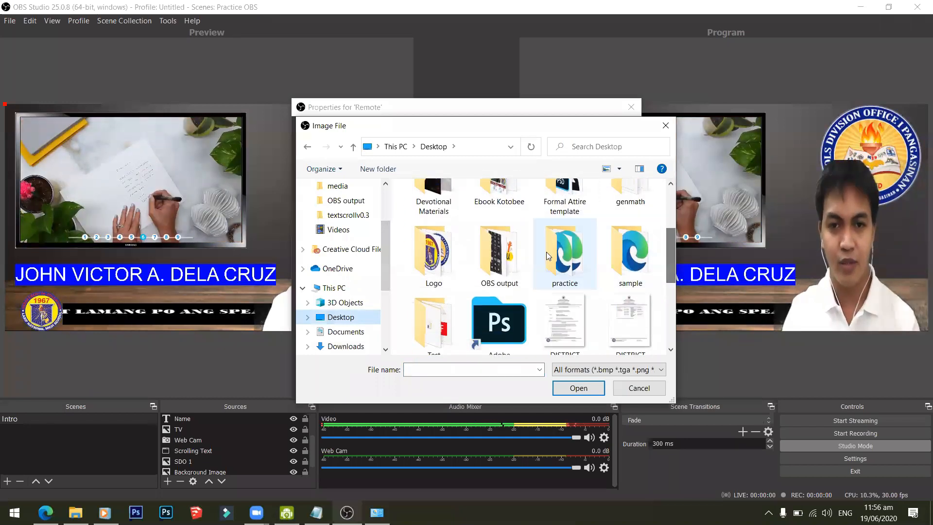
click(506, 252)
double_click(506, 251)
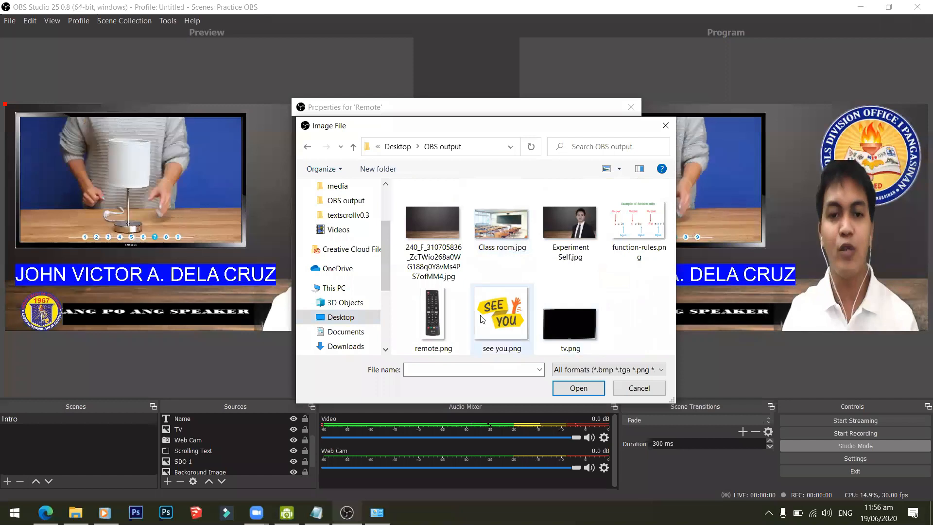
click(440, 311)
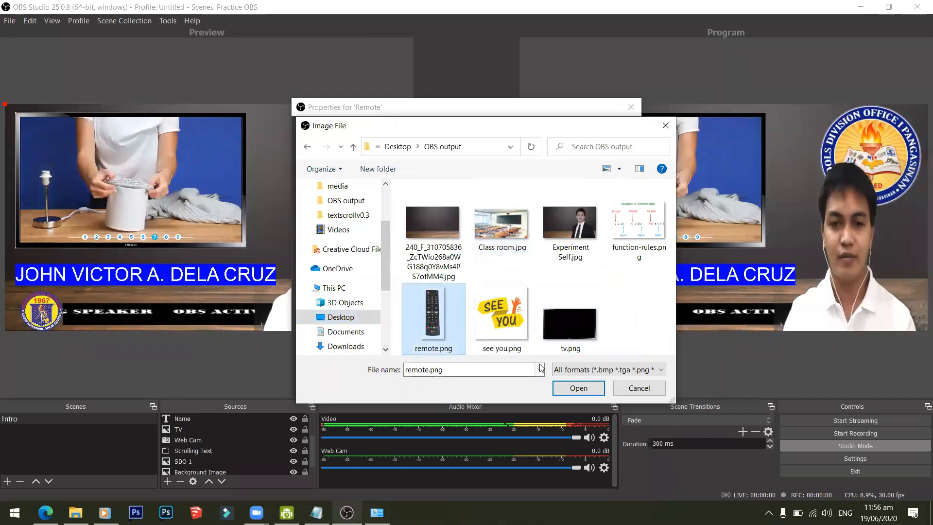
click(579, 388)
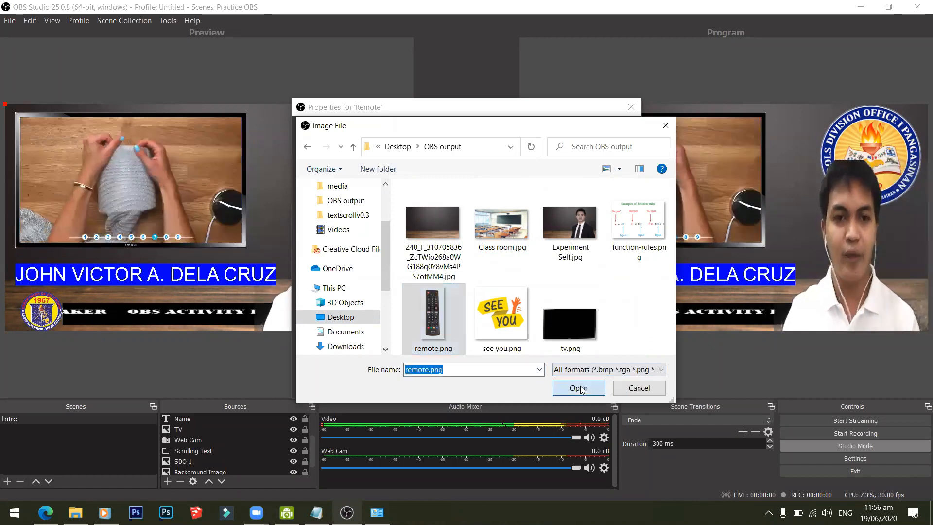
click(575, 386)
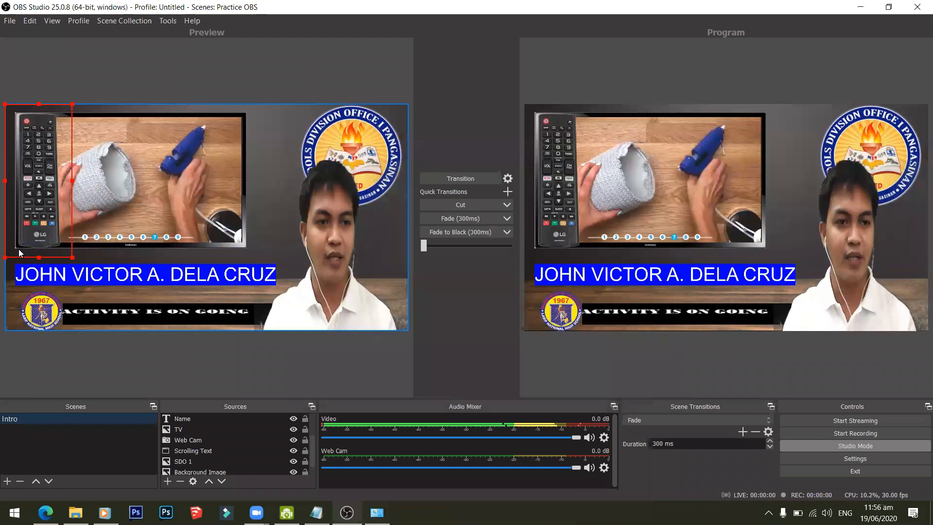
Shrink the remote image, place it between the TV and the webcam figure, and clear the source selection.
drag(41, 250, 274, 309)
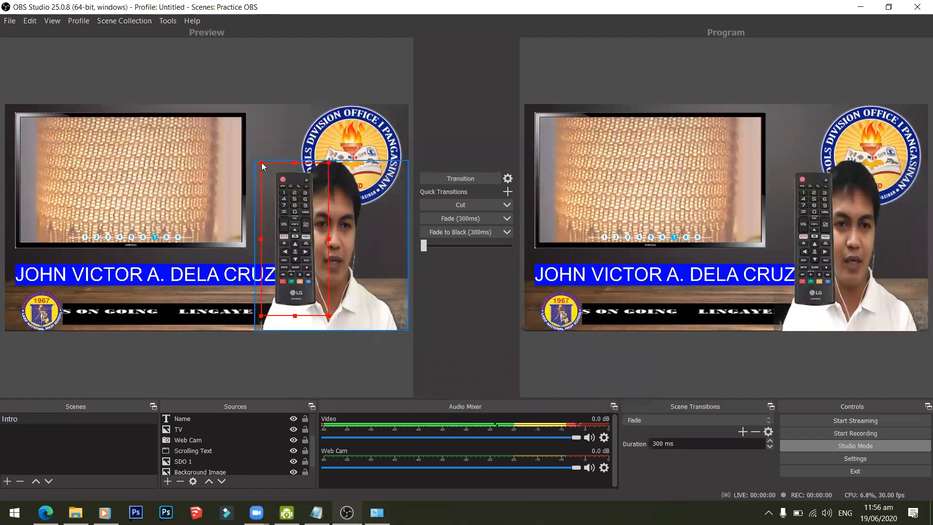
drag(273, 191, 262, 216)
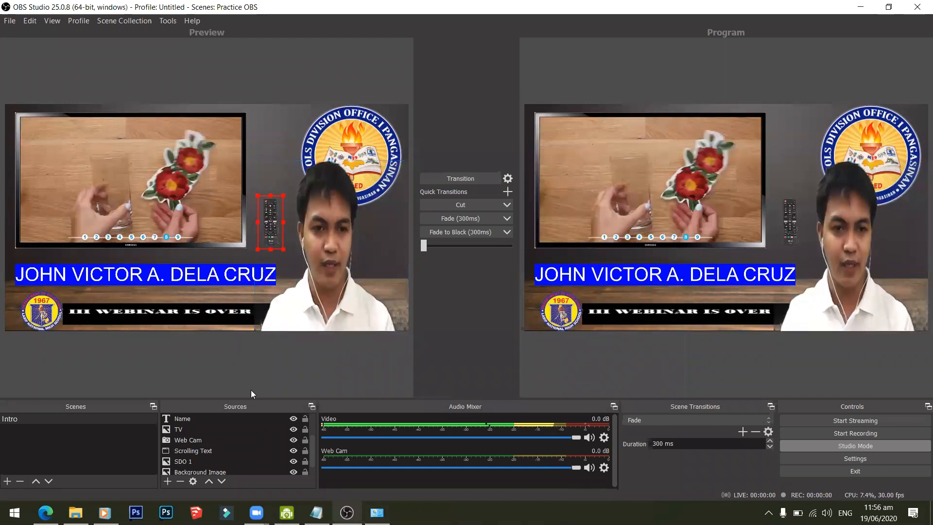
click(344, 381)
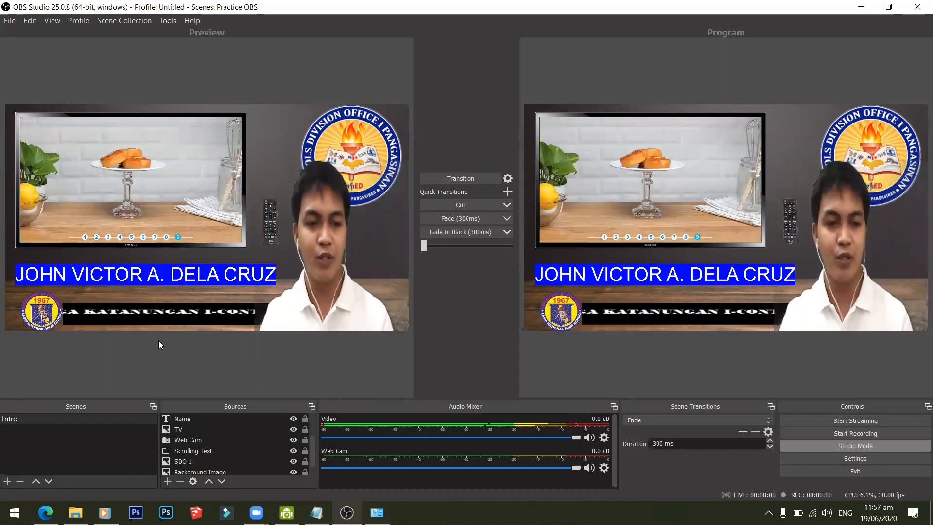
Add a new scene named "Full Screen Video" and transition it to the program output.
click(7, 481)
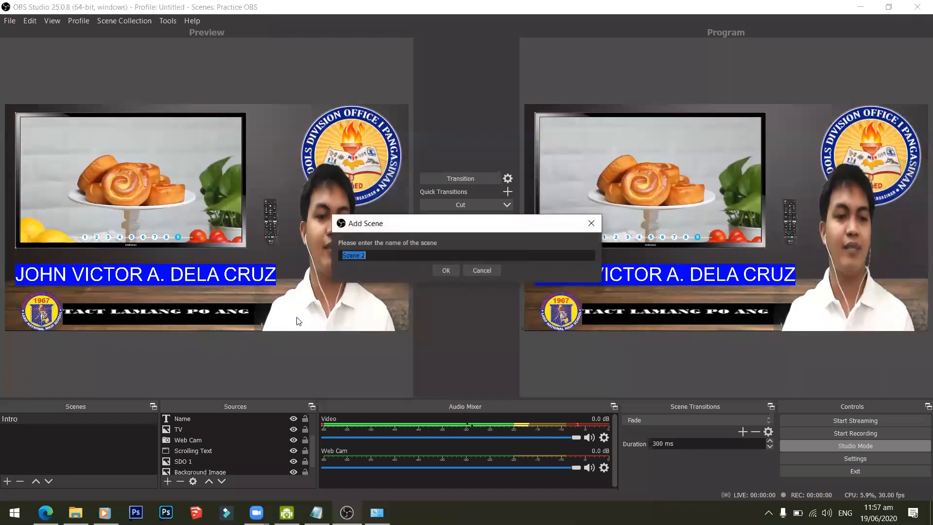
text(Full)
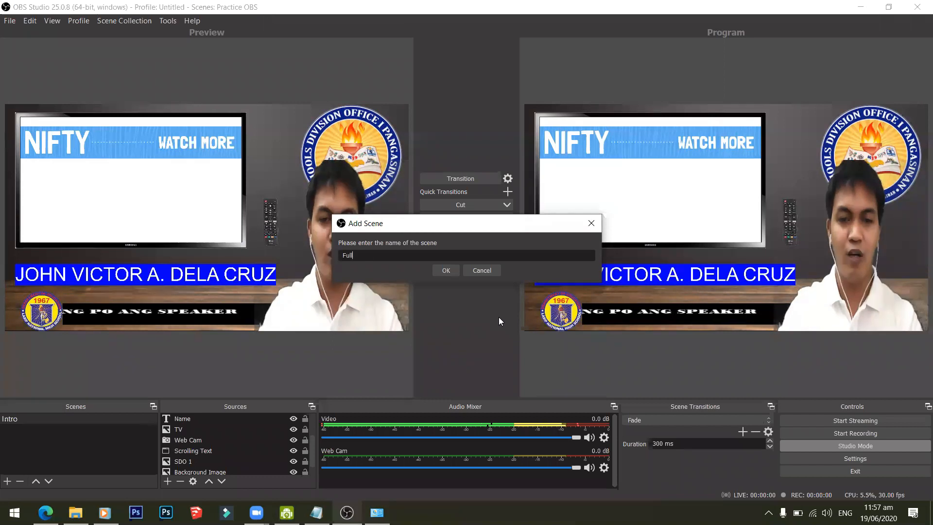
text( Screen Video)
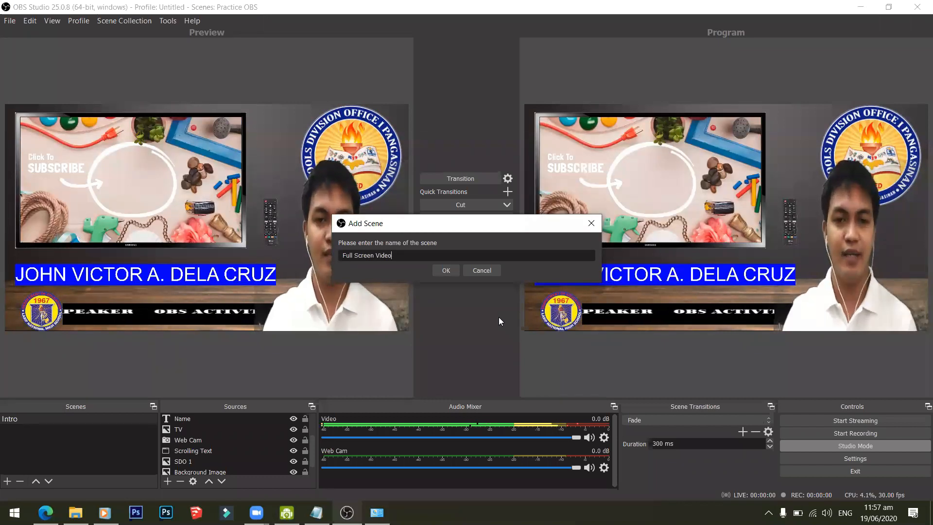
click(447, 272)
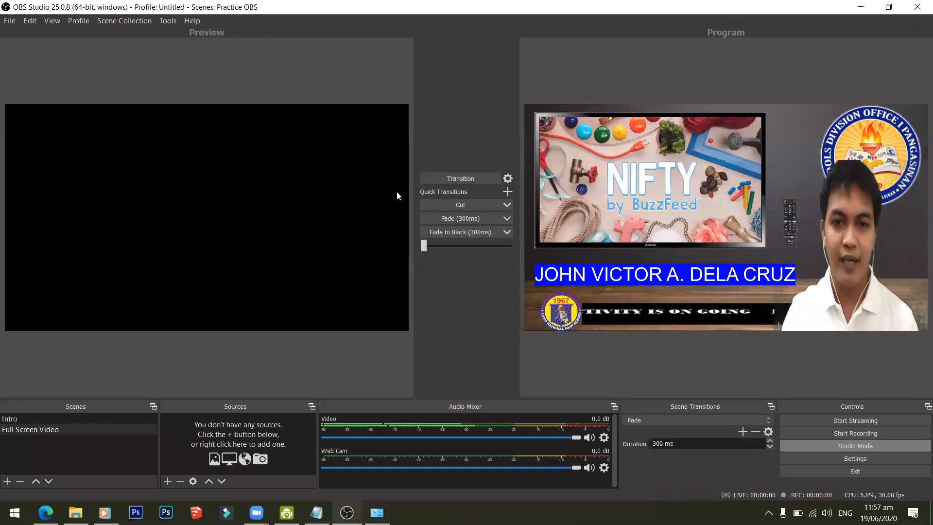
click(438, 178)
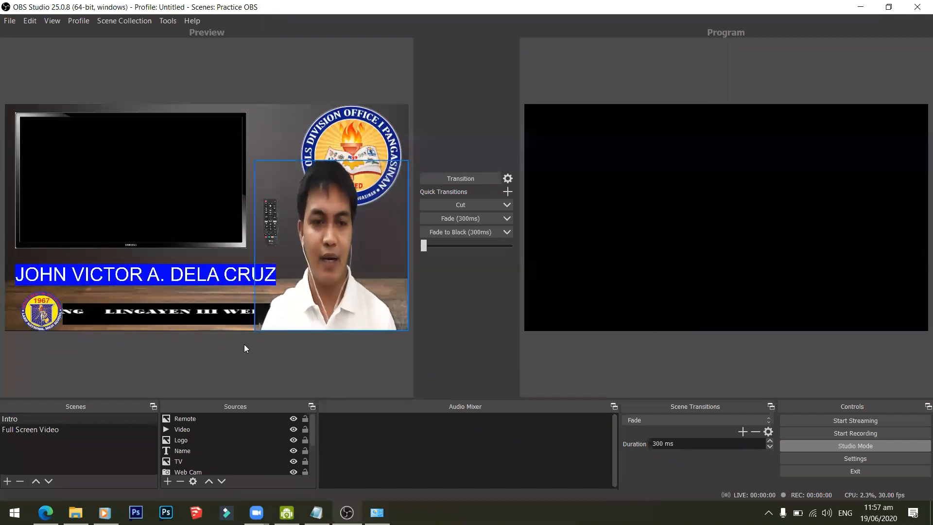
Add the existing Video media source to the Full Screen Video scene and enlarge it to fill the whole canvas.
click(54, 431)
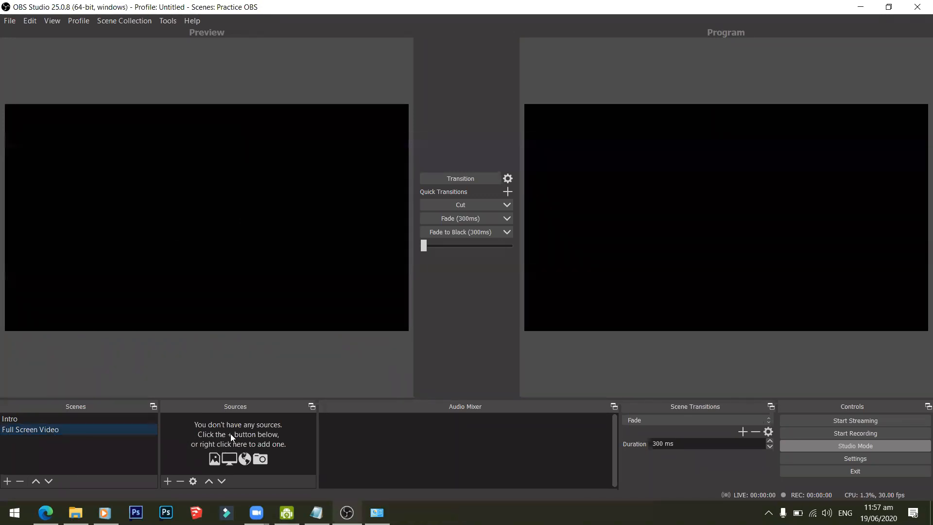
click(166, 479)
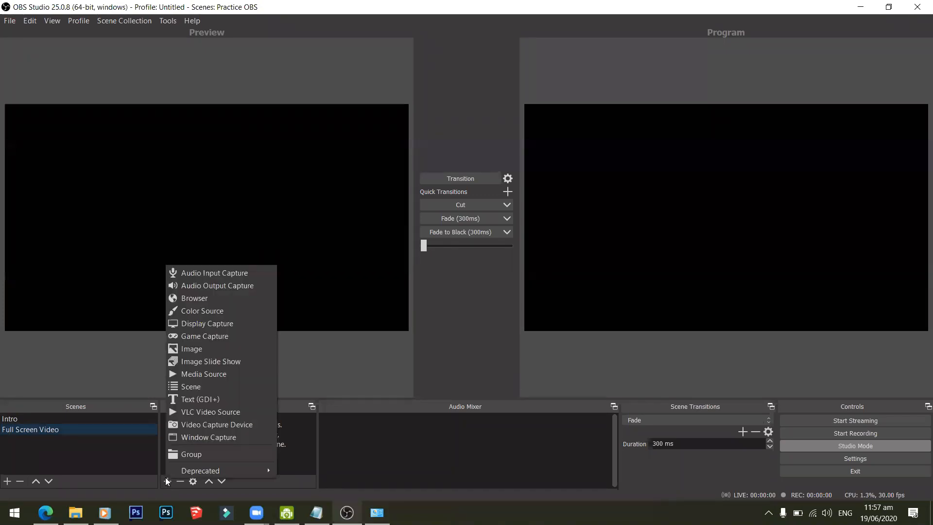
click(211, 376)
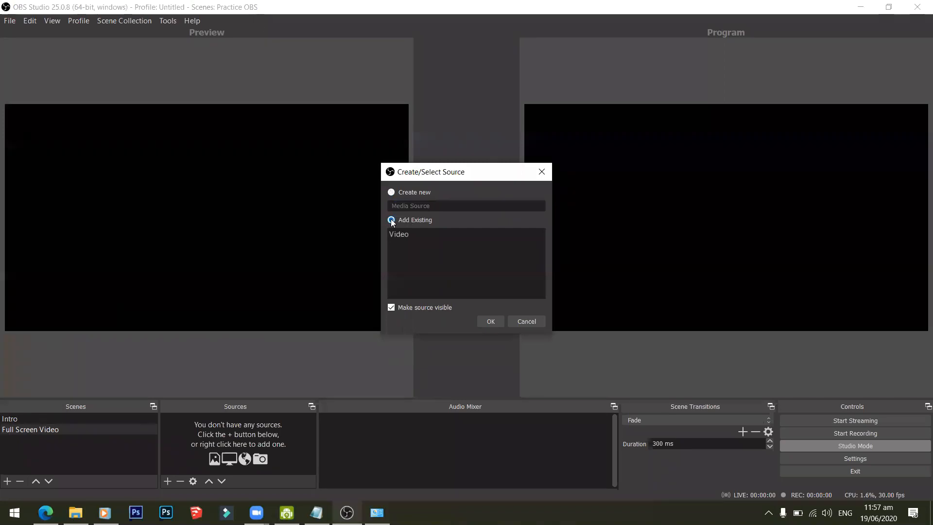
click(420, 238)
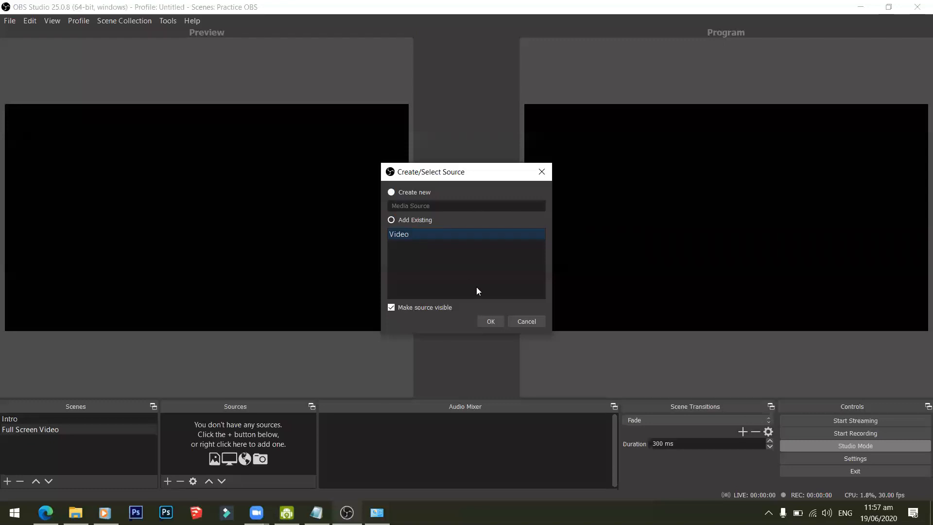
click(491, 325)
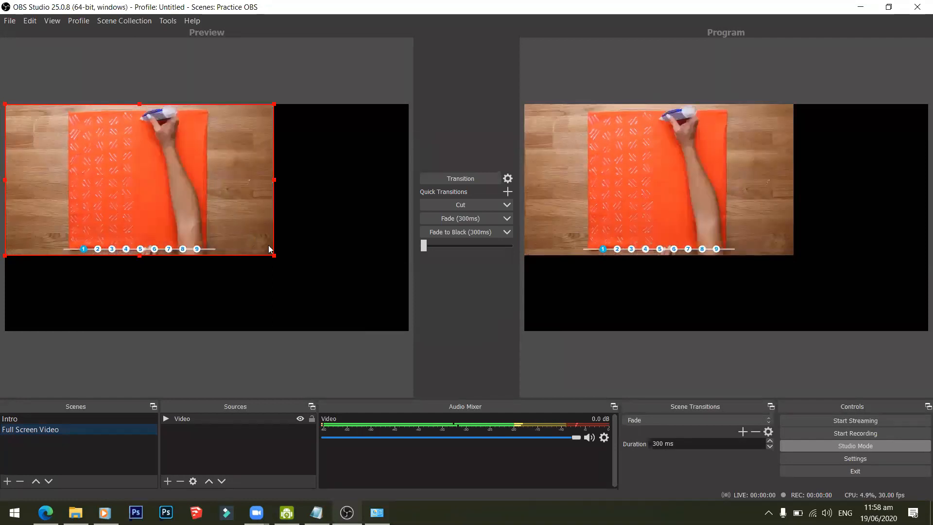
drag(271, 249, 405, 328)
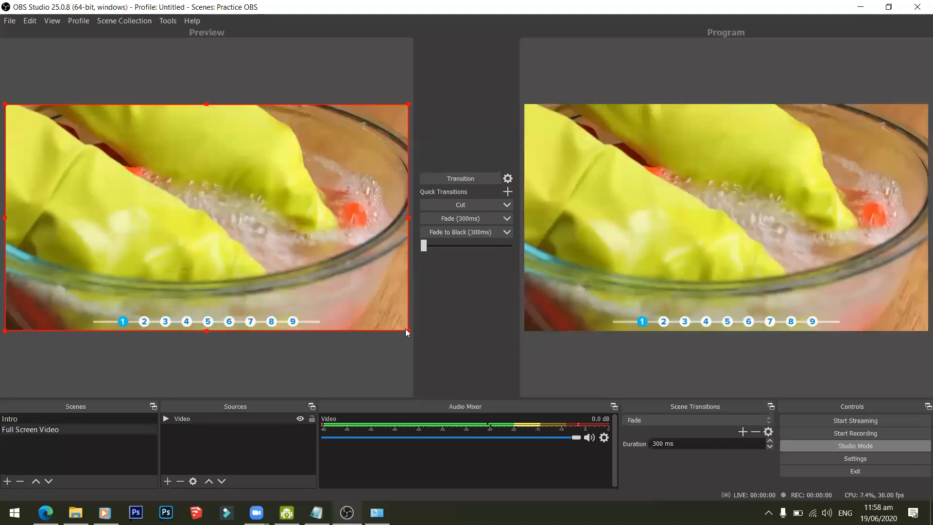
click(327, 368)
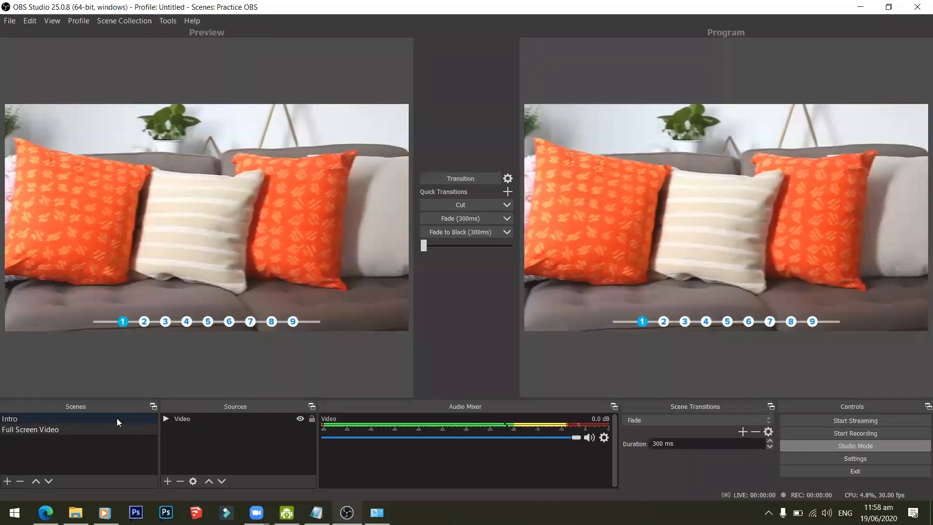
Add a new audio input capture source named "Microphone" to the Intro scene.
click(116, 418)
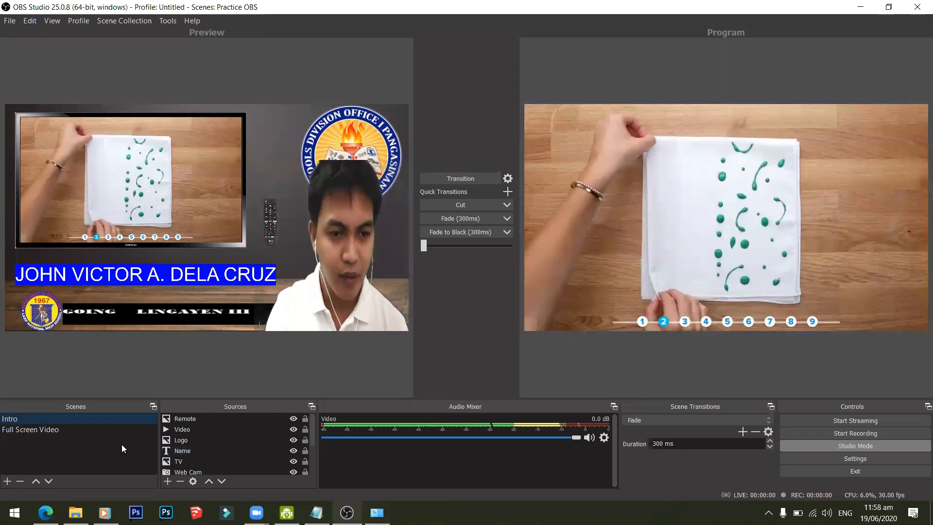
mouse_move(311, 433)
mouse_down()
mouse_move(311, 466)
mouse_move(313, 421)
mouse_up()
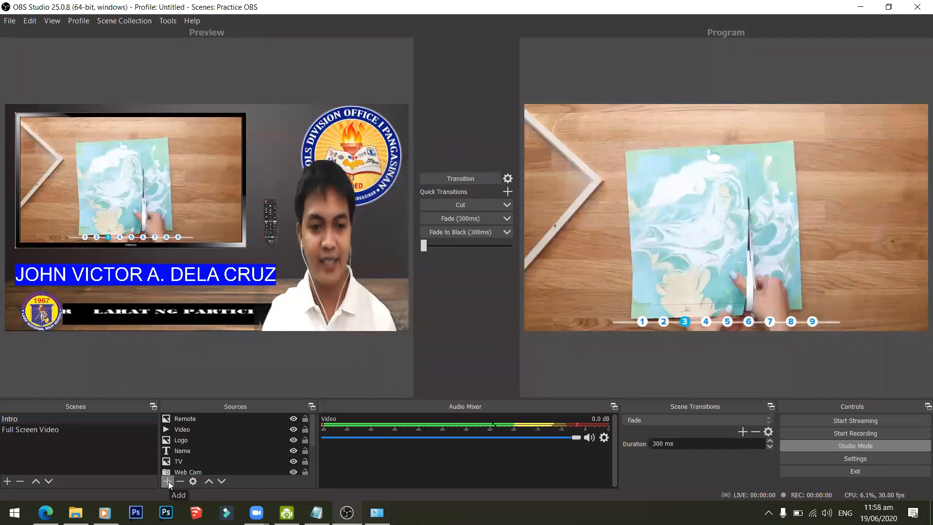
click(167, 481)
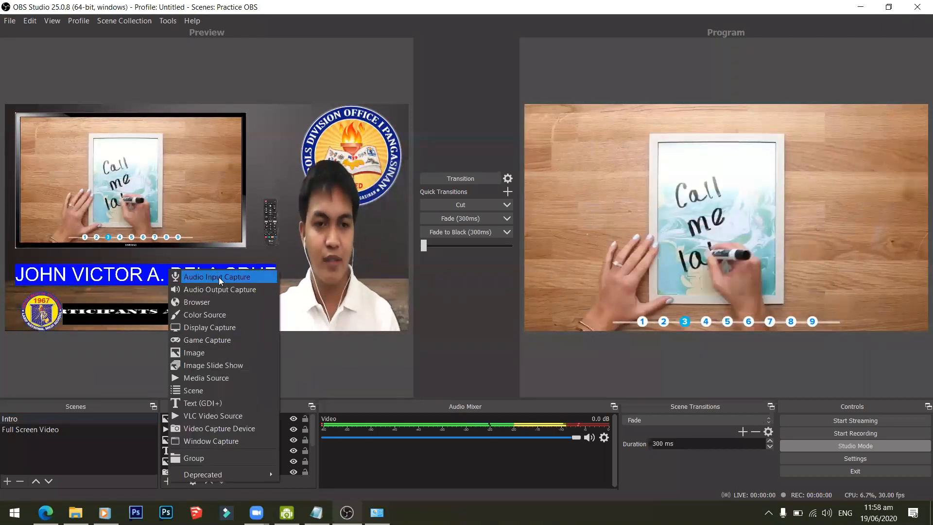
click(219, 277)
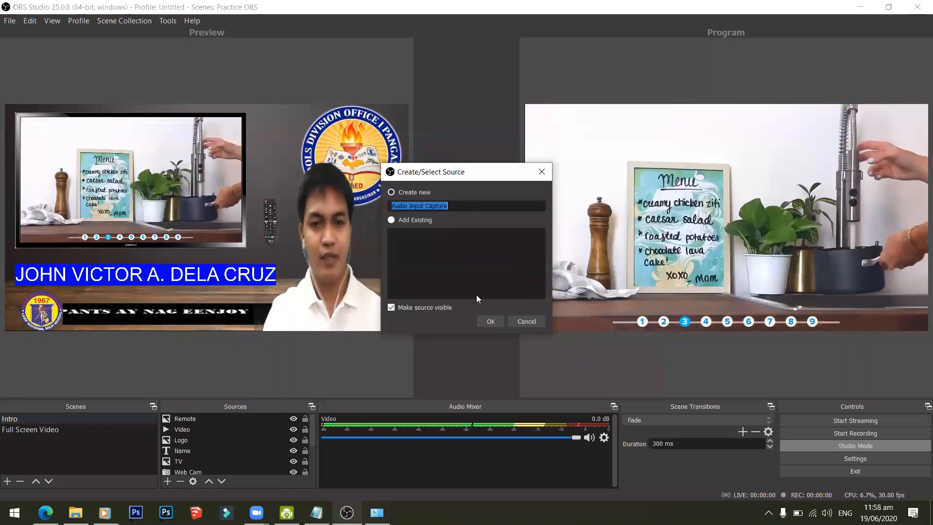
text(Mi)
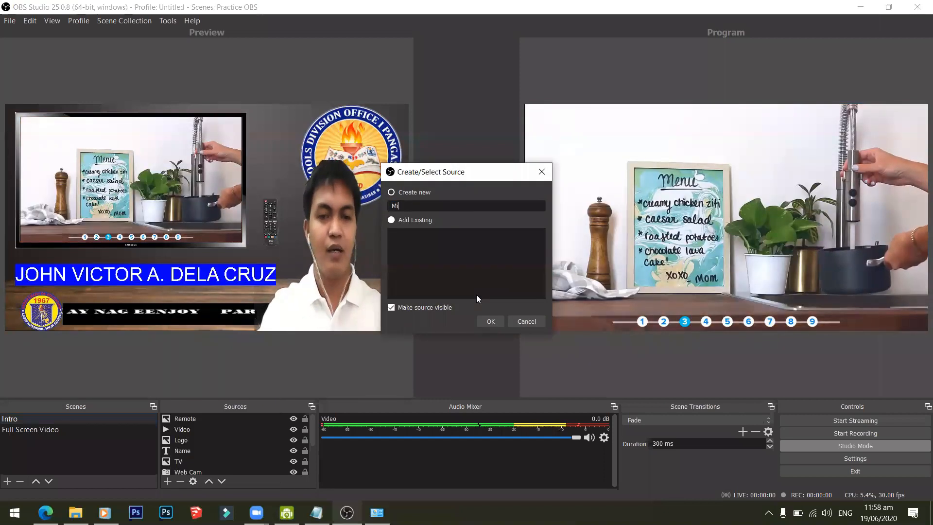
text(crophone)
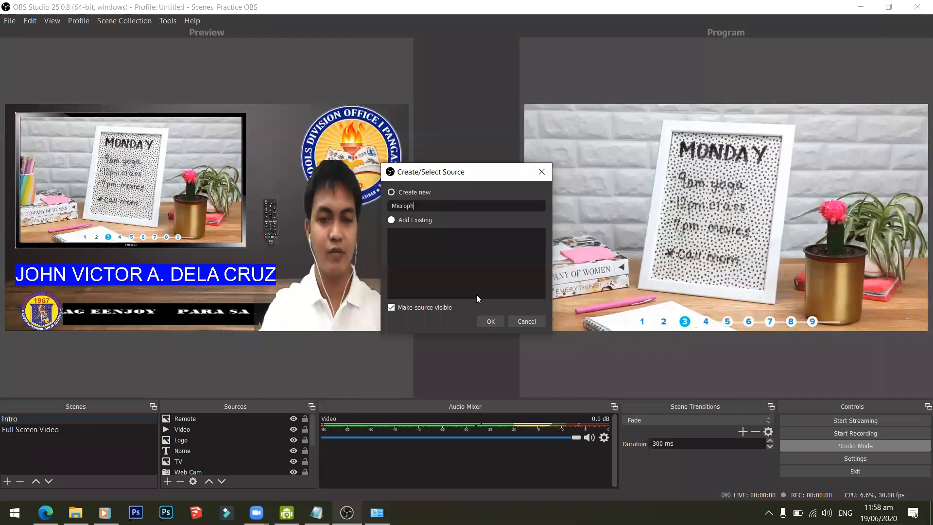
click(491, 321)
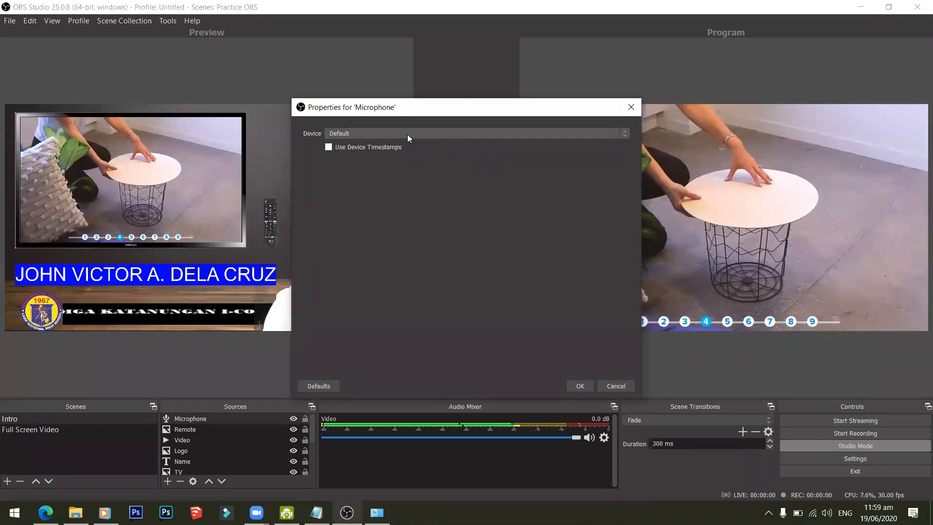
Set the Microphone source's device to Microphone (2- (LCS) USB Audio Device) and accept its properties.
click(407, 134)
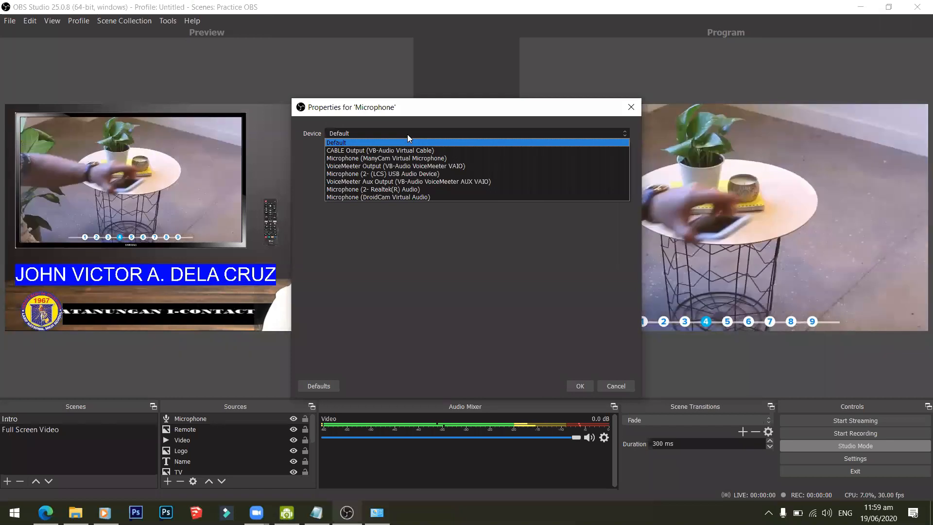
click(408, 173)
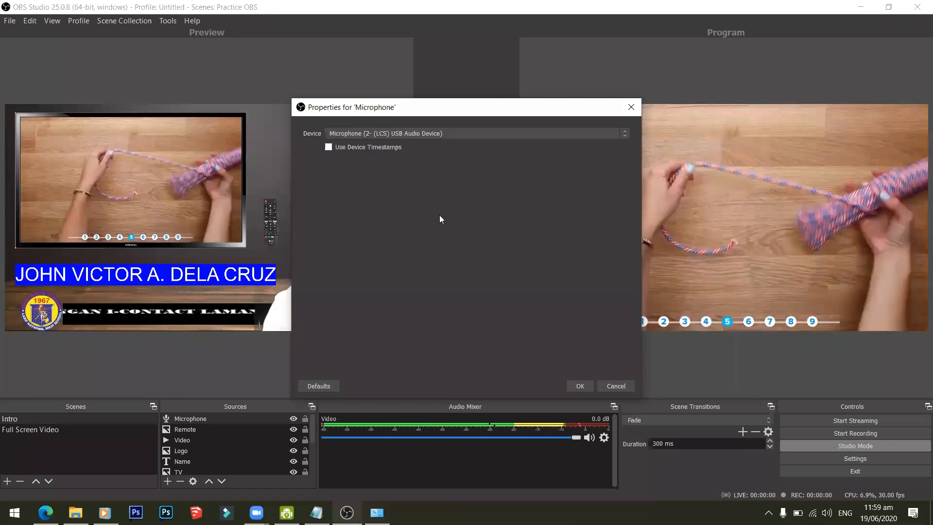
click(573, 382)
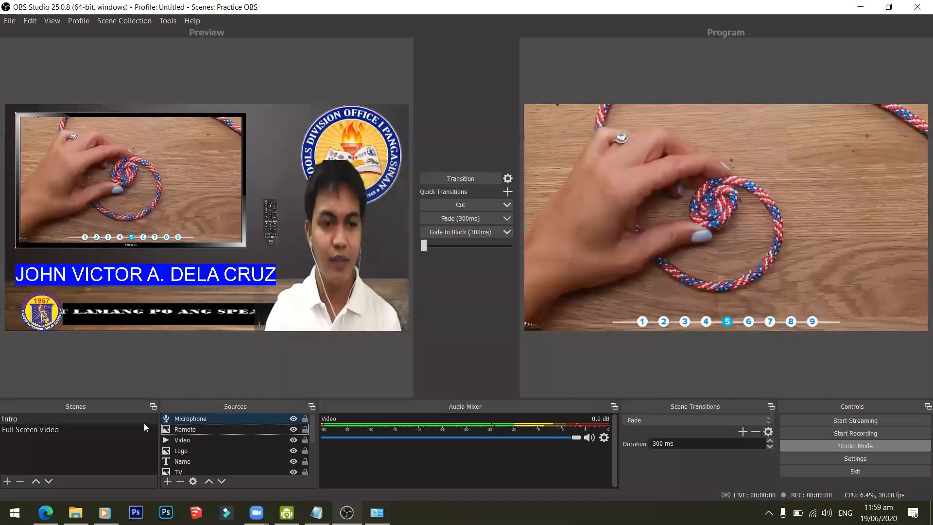
Transition the Intro scene to the program output and bring Intro back into the preview.
click(129, 419)
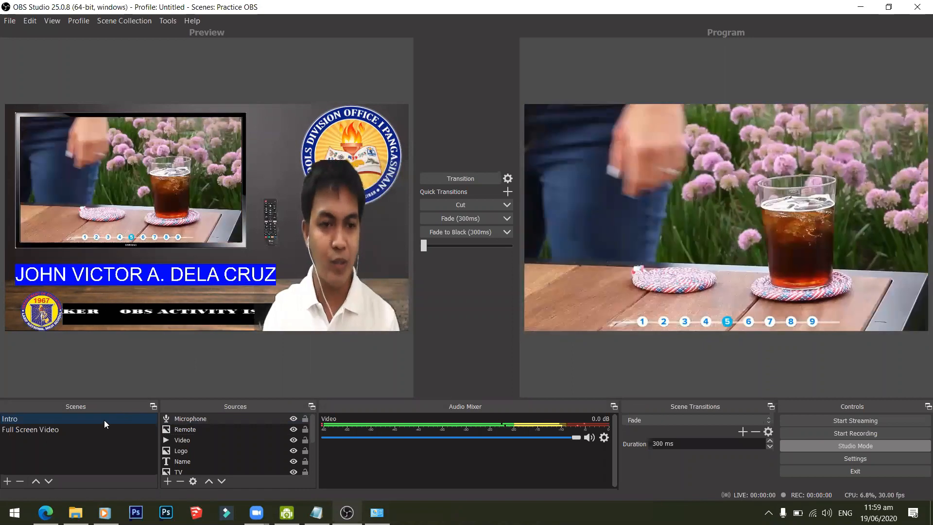
click(446, 178)
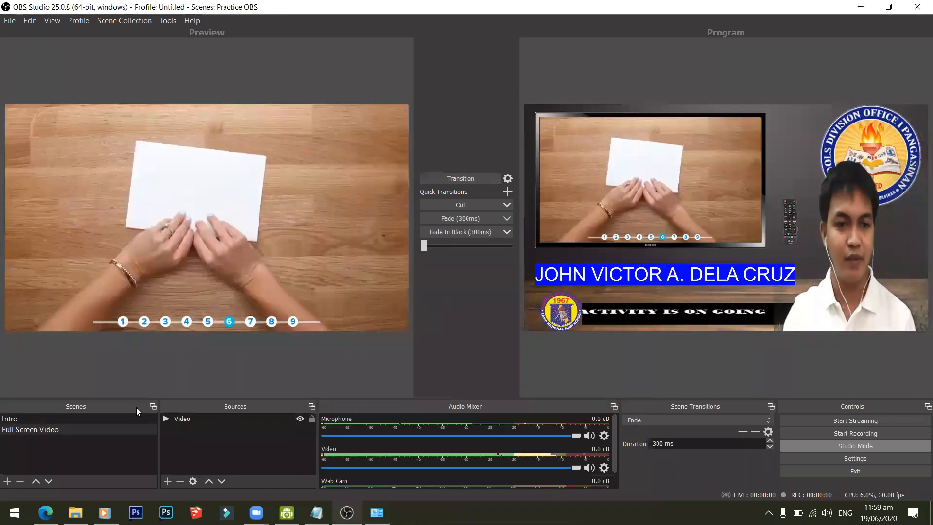
click(105, 420)
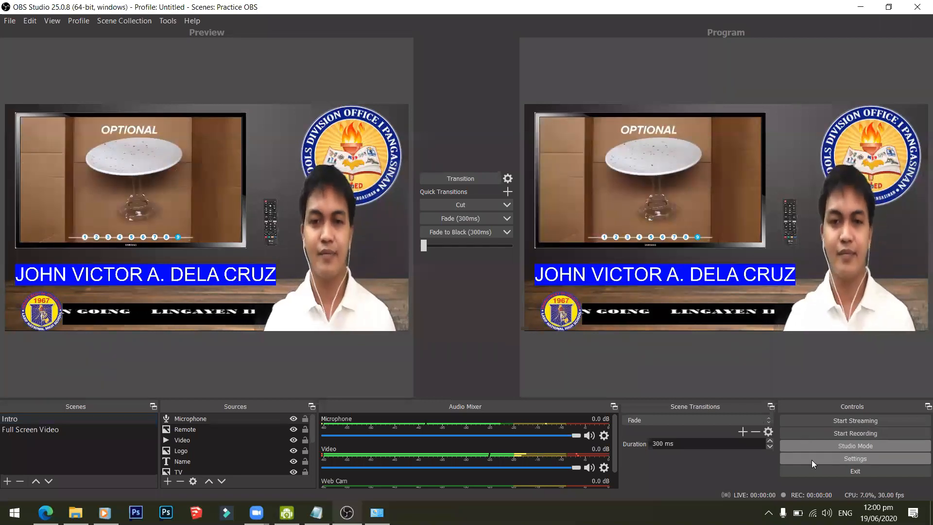
Open the hotkey settings, clear the Start Recording and Stop Recording hotkeys, and reassign F3 to both.
click(811, 460)
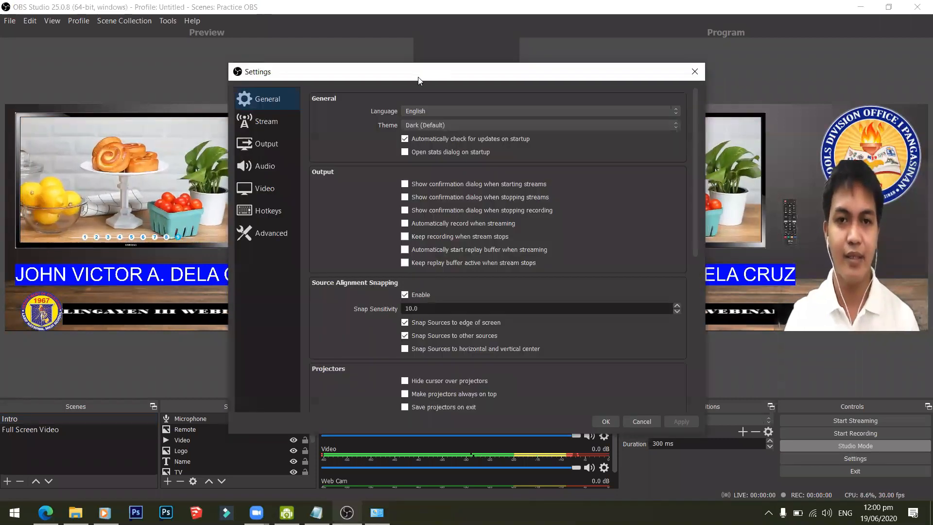
drag(418, 81, 616, 106)
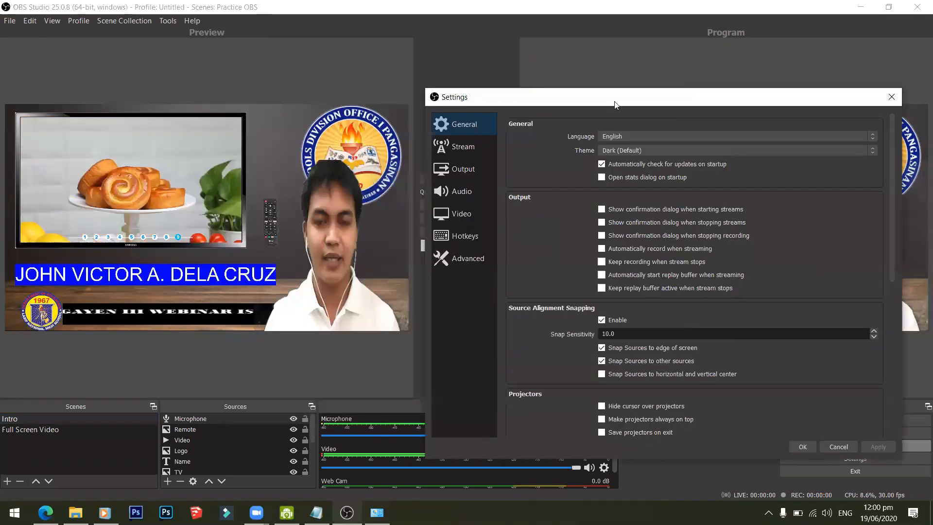
click(463, 239)
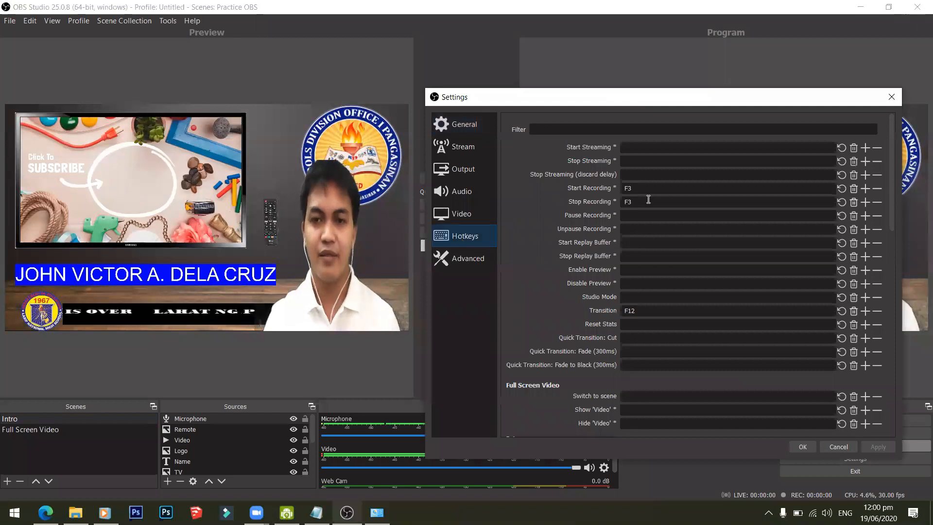
drag(892, 185, 891, 194)
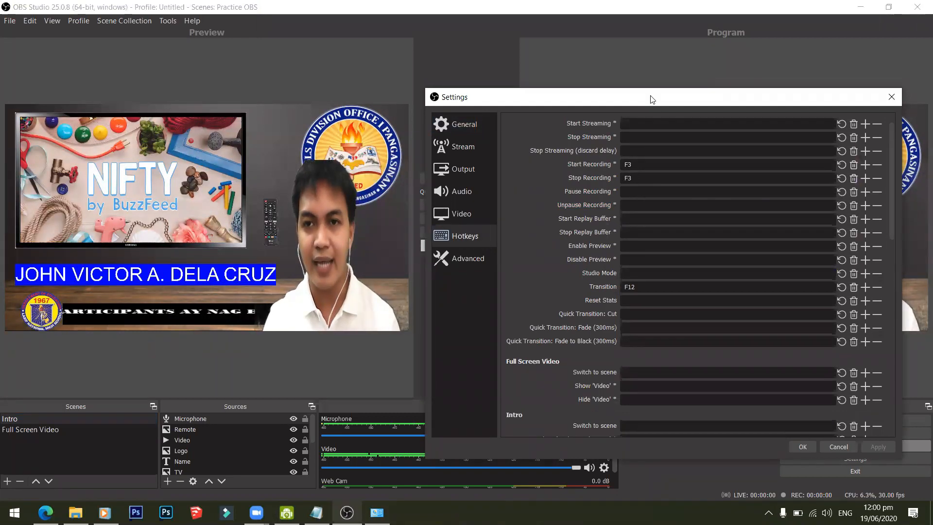
drag(514, 107, 378, 119)
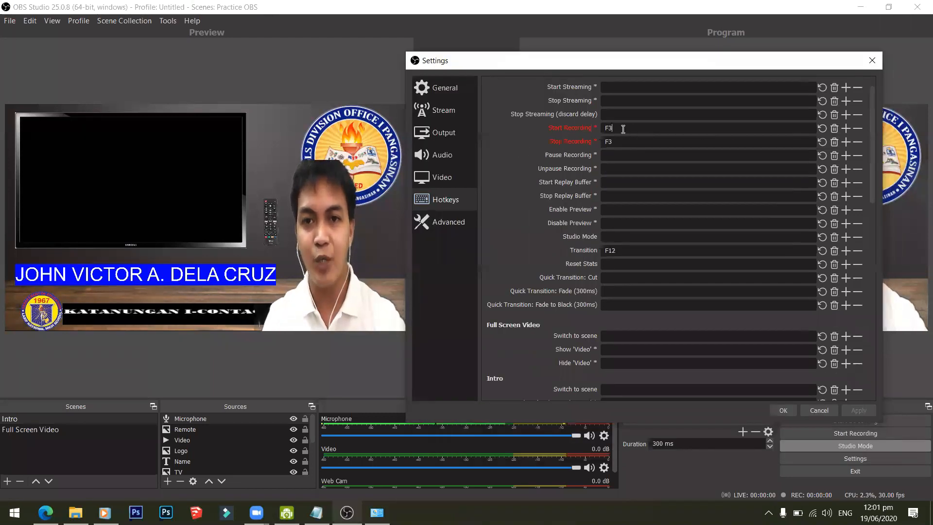
click(830, 129)
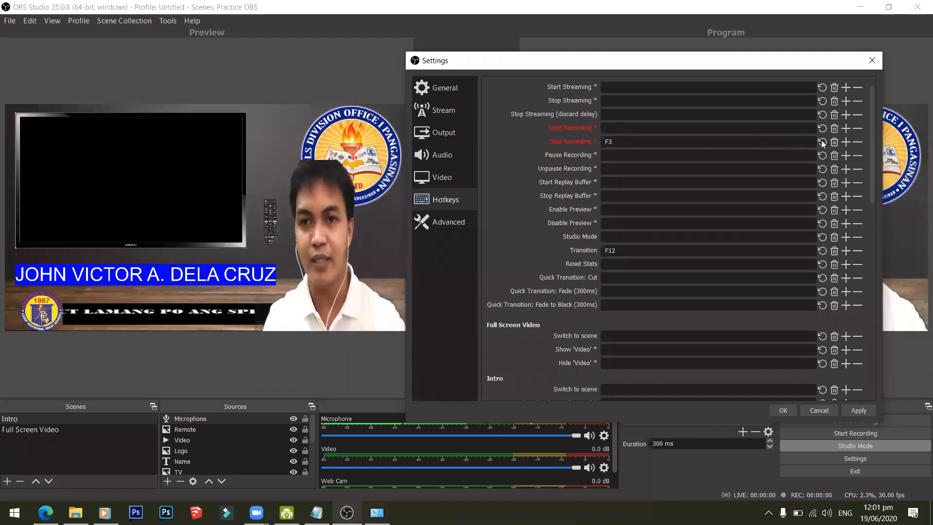
click(834, 141)
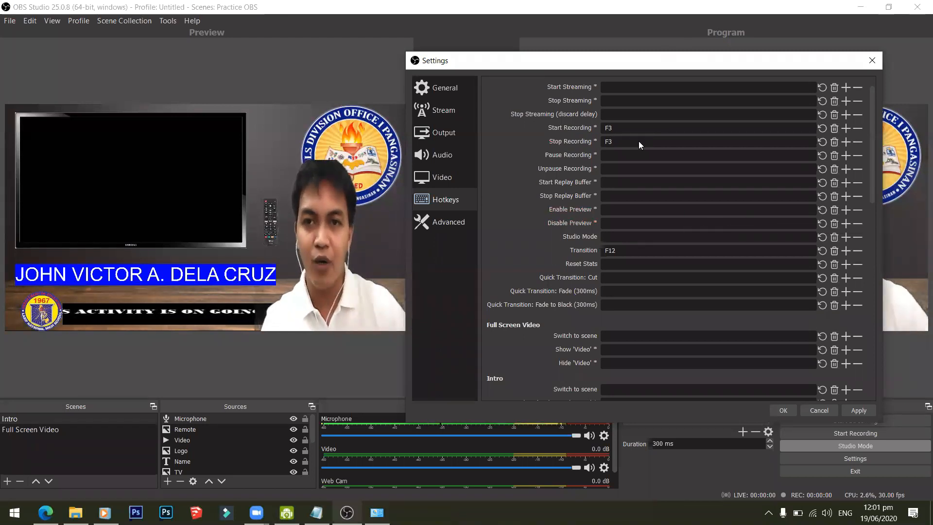
drag(655, 59, 779, 96)
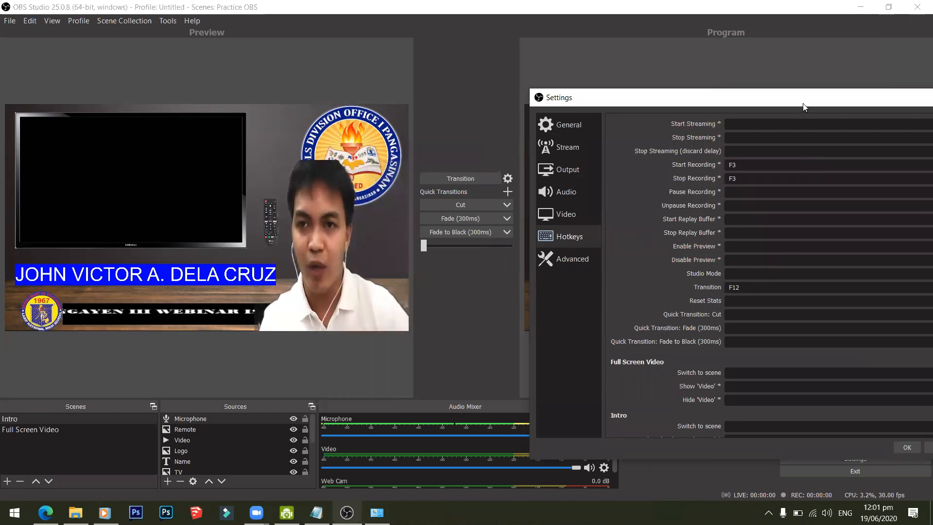
drag(783, 105, 614, 125)
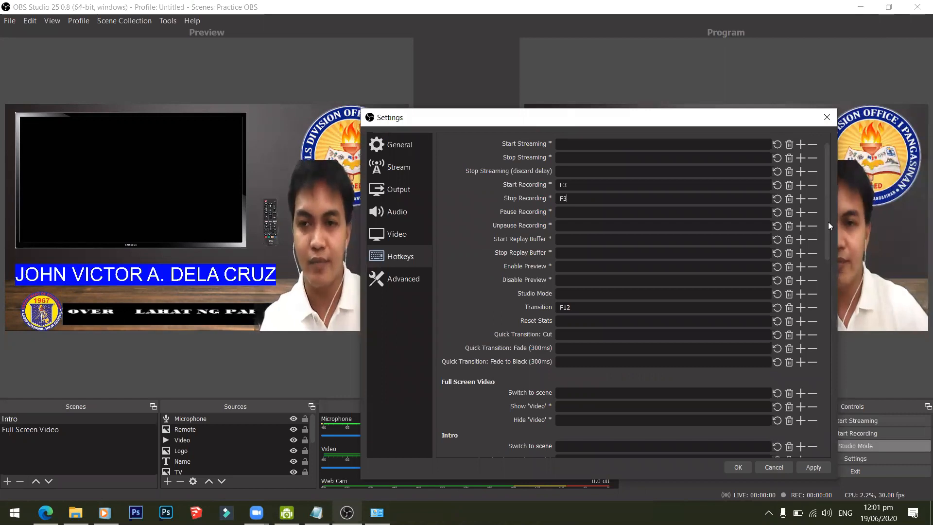
Assign F4 as the Switch to scene hotkey for the Full Screen Video scene.
drag(828, 222, 823, 271)
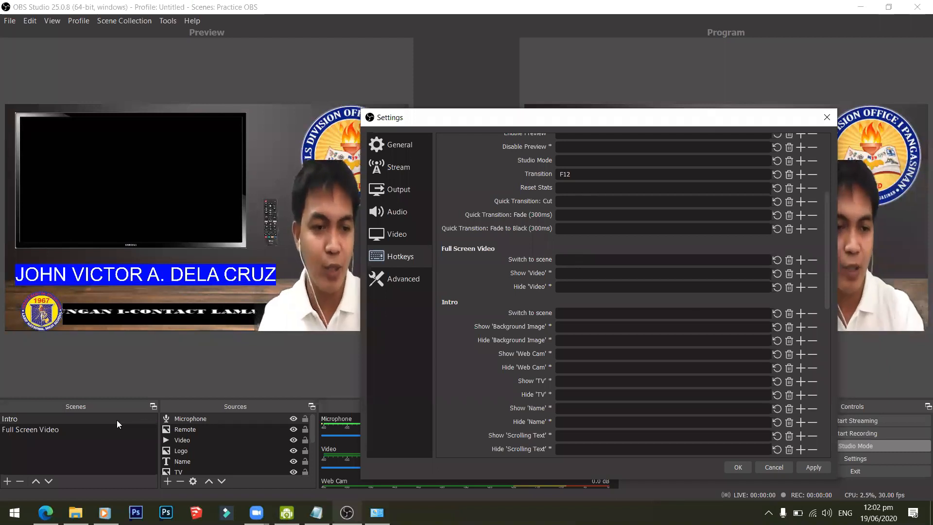
click(595, 261)
key(F4)
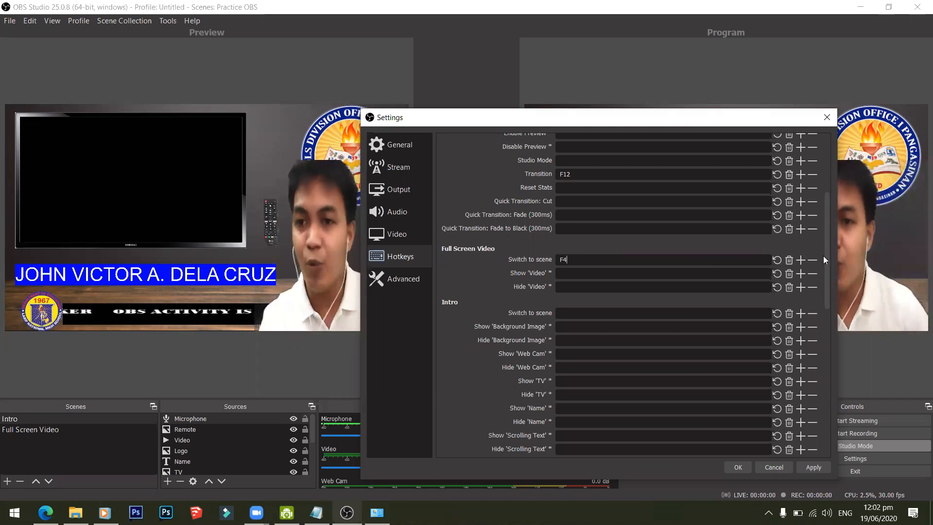
Assign F5 to both Show 'Remote' and Hide 'Remote' in the Intro scene's hotkeys.
drag(825, 255, 829, 449)
drag(830, 405, 817, 253)
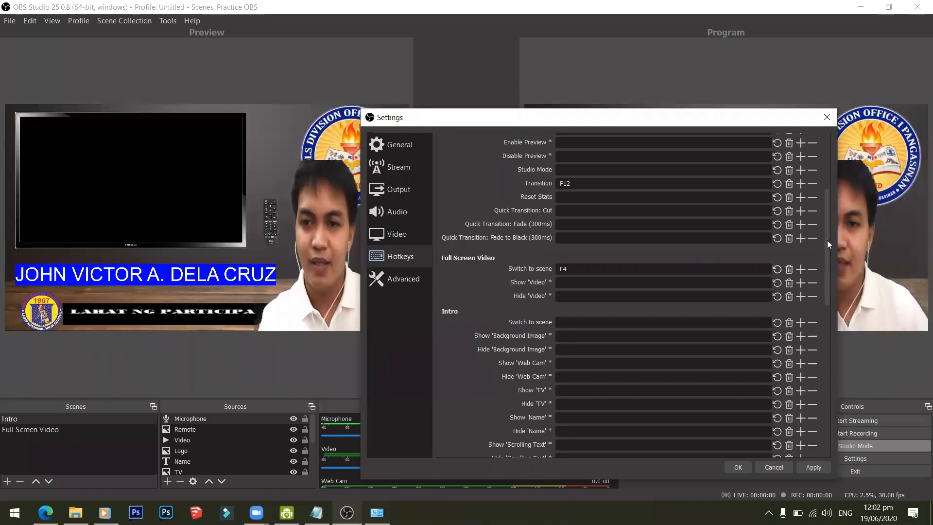
drag(827, 240, 828, 296)
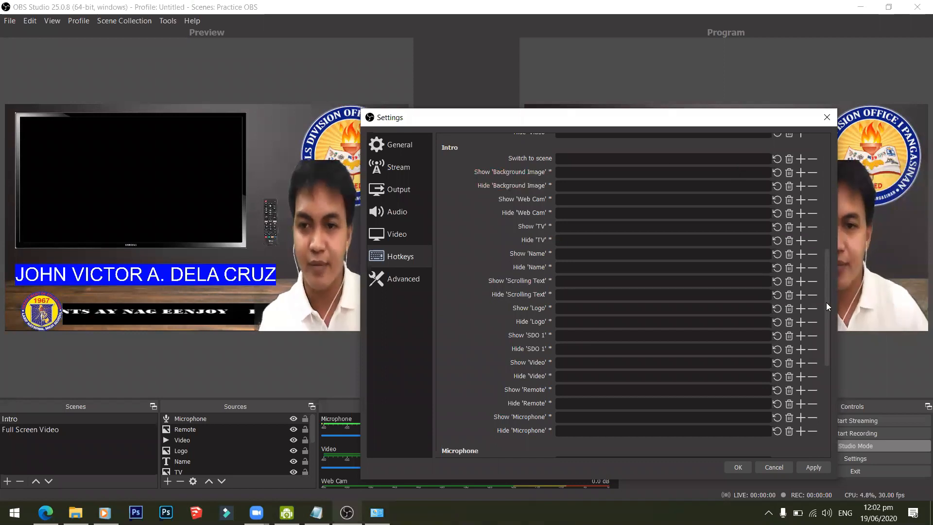
mouse_move(826, 303)
mouse_down()
mouse_move(824, 285)
mouse_move(823, 292)
mouse_up()
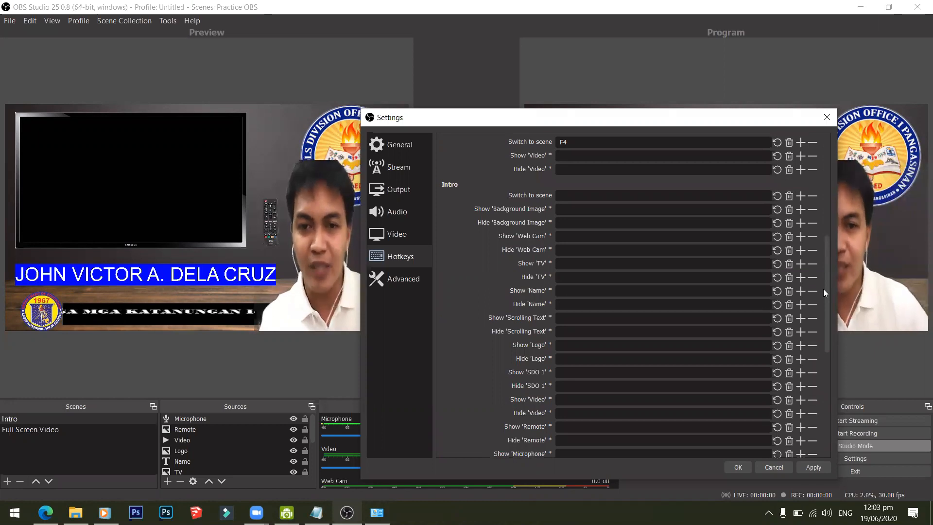
drag(823, 289, 823, 295)
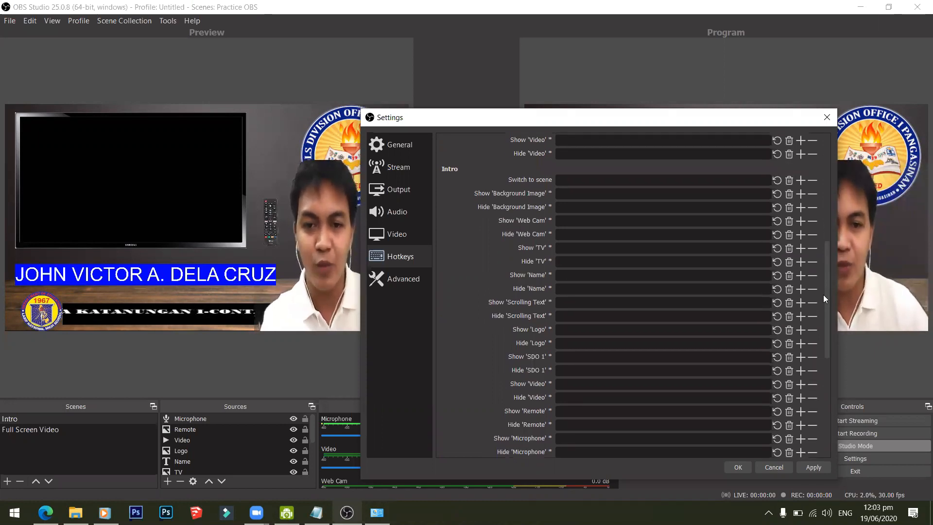
click(619, 415)
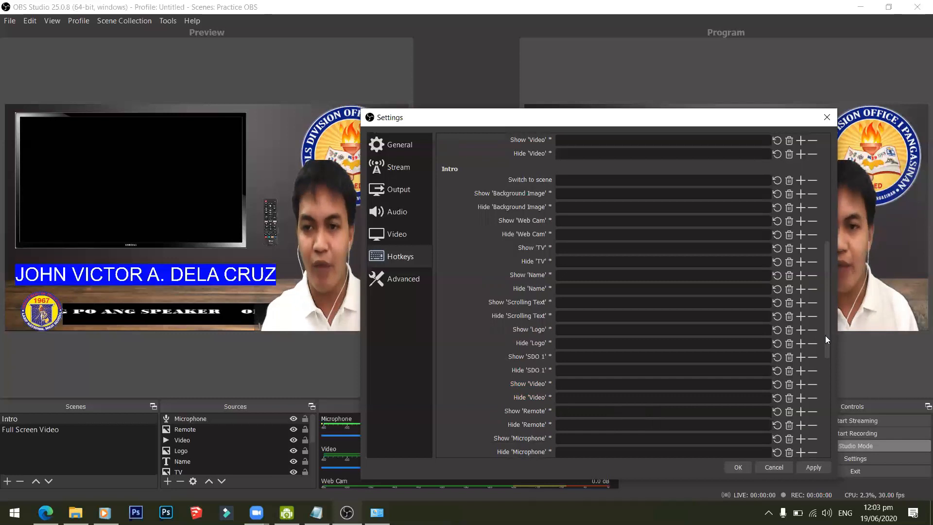
scroll(825, 336, up, 2)
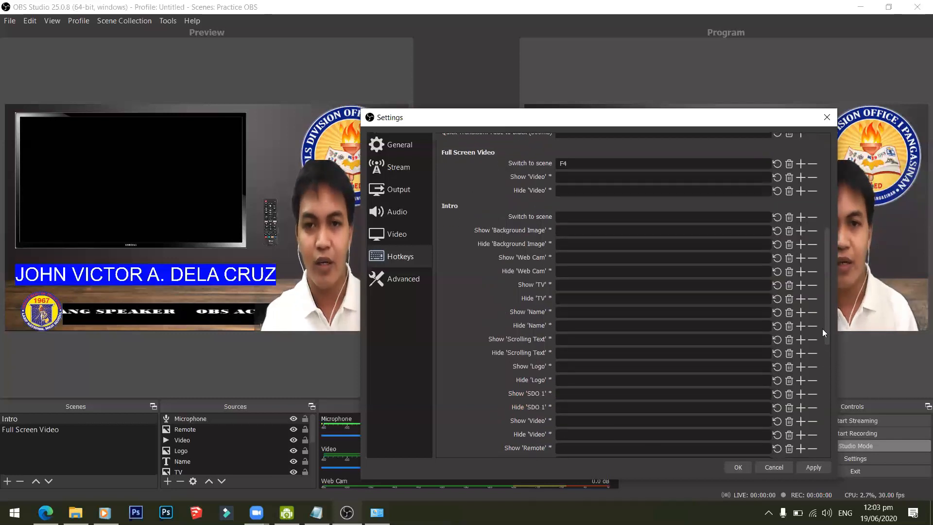
scroll(822, 329, down, 3)
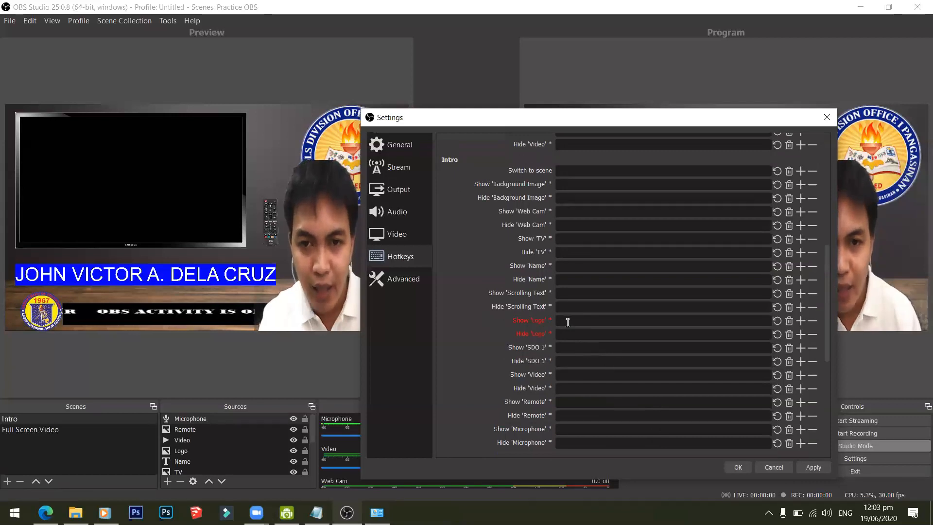
click(567, 347)
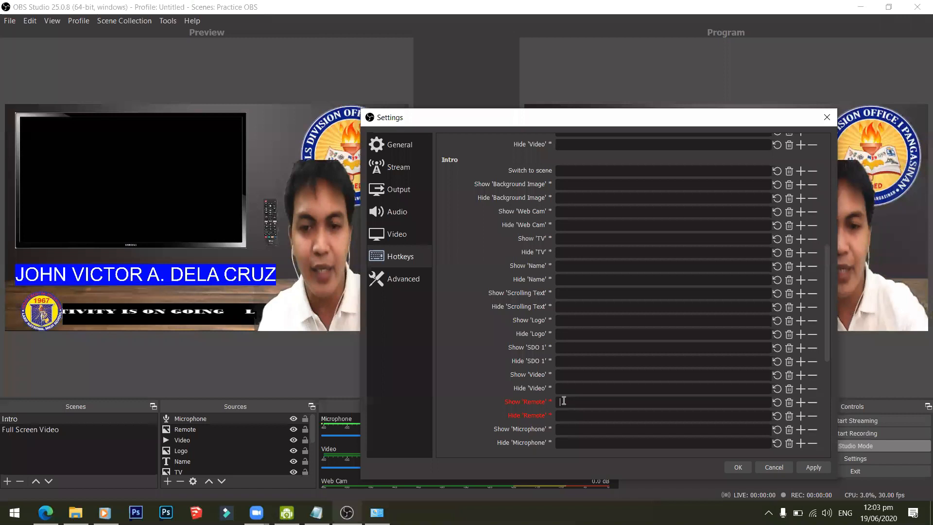
key(F5)
click(563, 416)
key(F5)
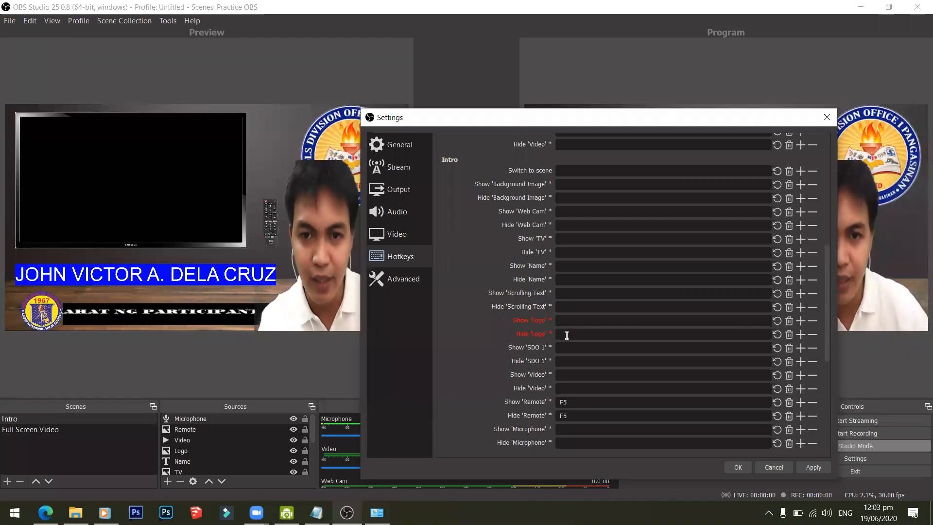
Assign F6 to both Show 'Video' and Hide 'Video' in the Intro scene's hotkeys and accept the settings.
click(565, 376)
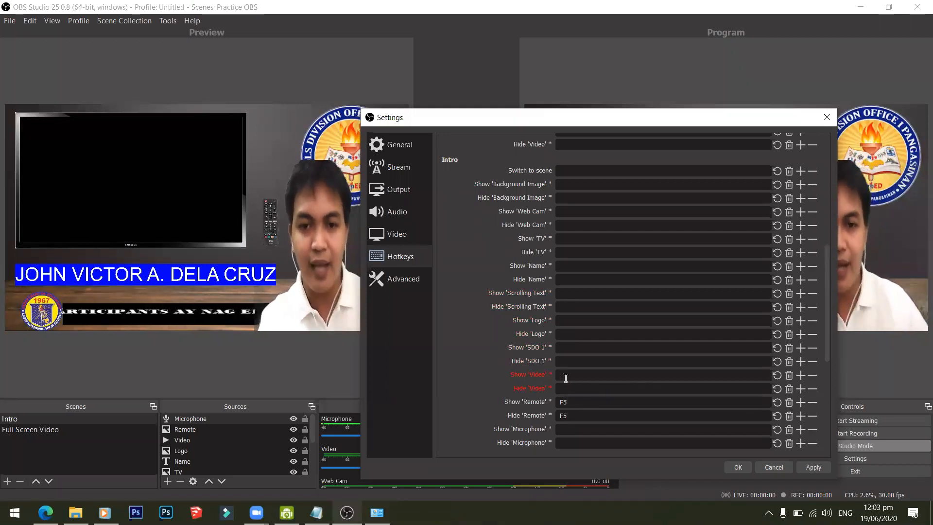
key(F6)
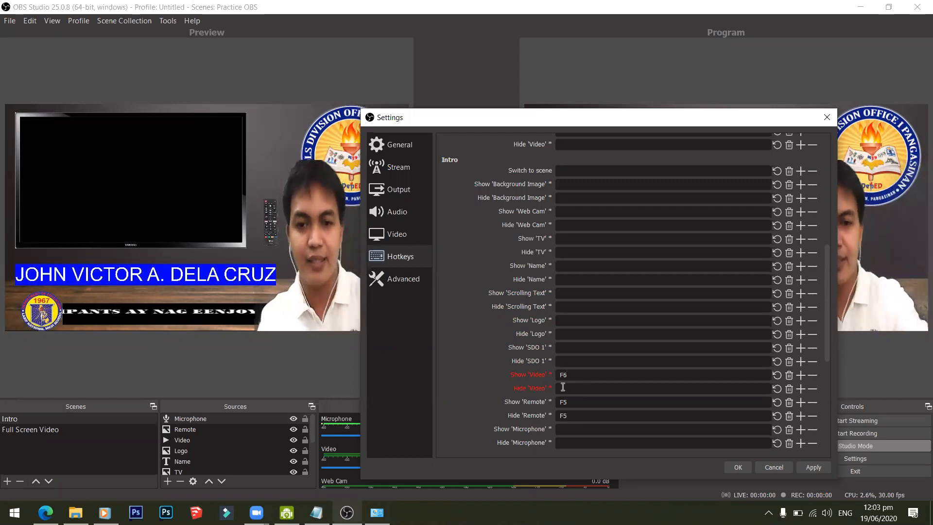
click(562, 389)
key(F6)
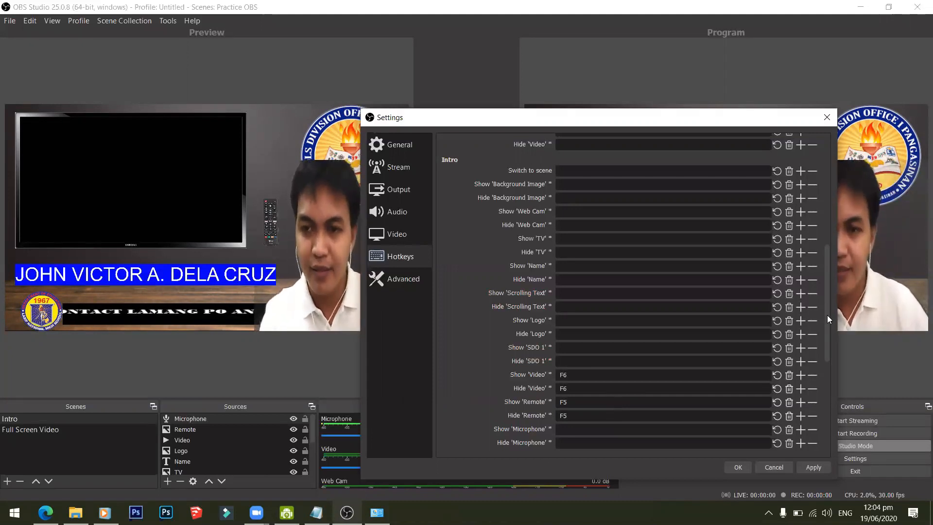
drag(827, 316, 828, 416)
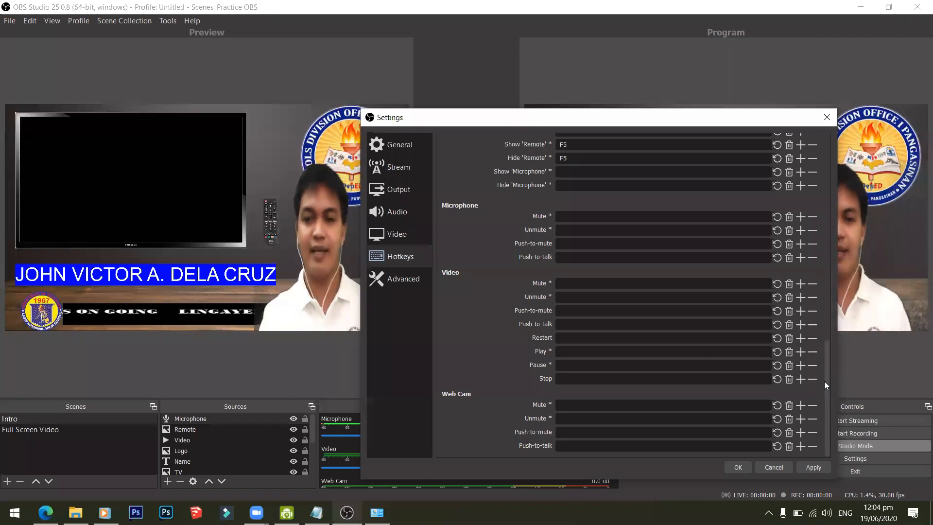
click(735, 468)
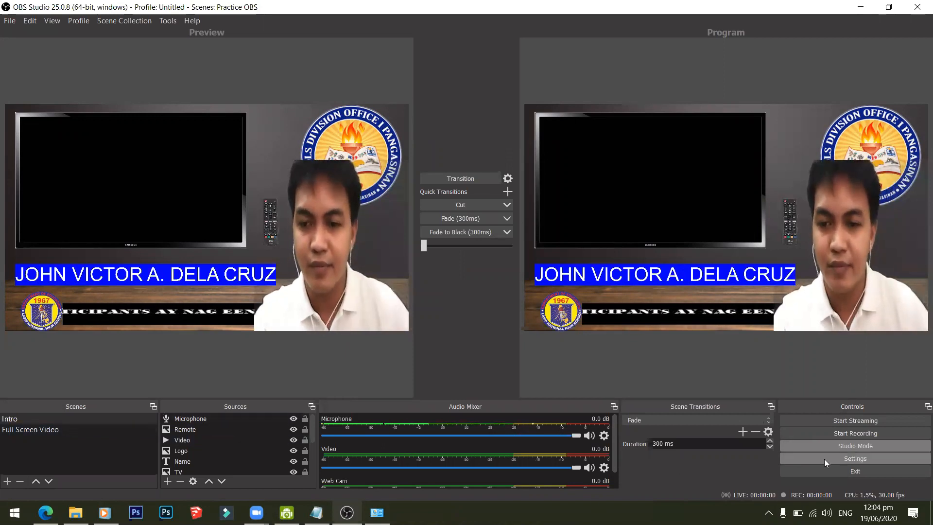
click(855, 458)
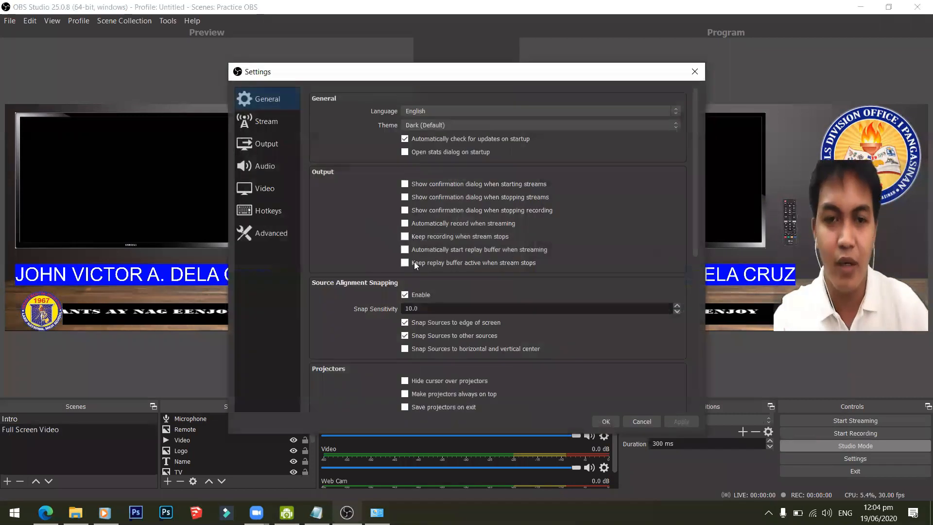
click(694, 72)
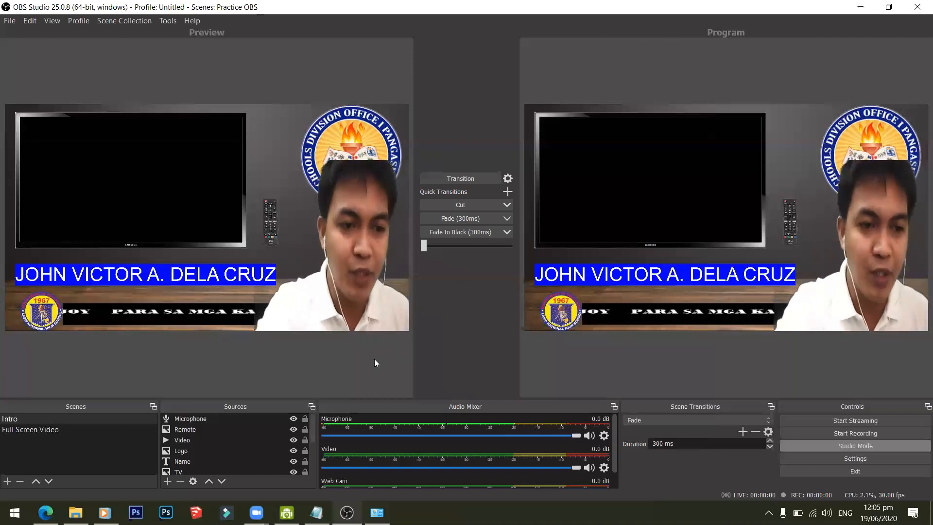
Test switching the preview between Full Screen Video and Intro, and transition Full Screen Video to the program output.
key(Down)
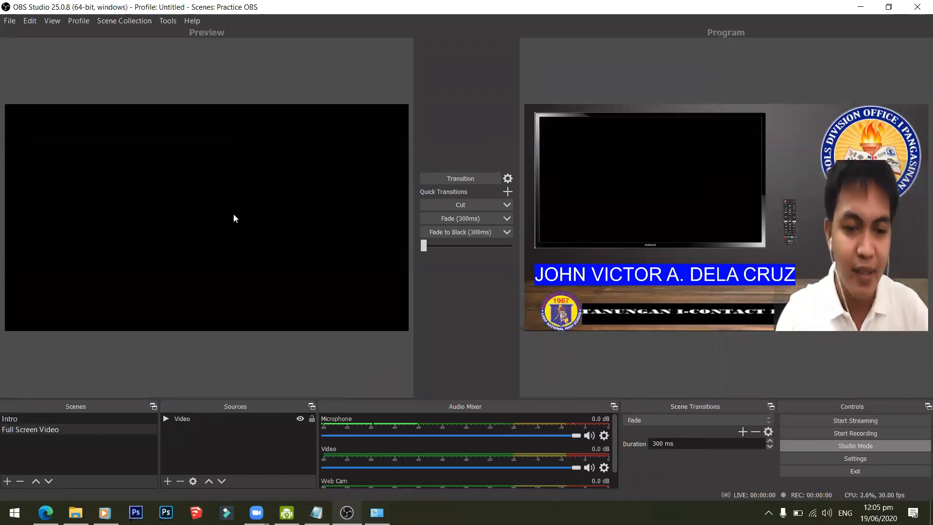
click(79, 418)
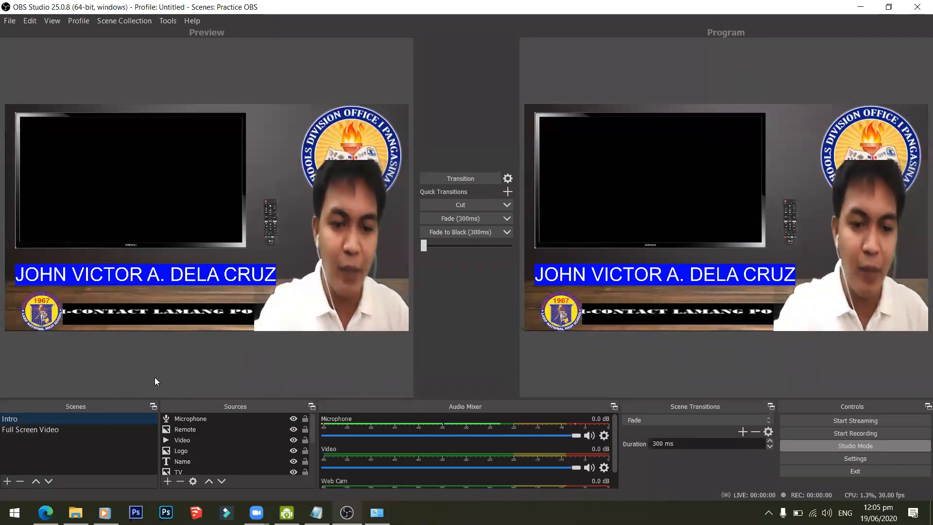
key(Down)
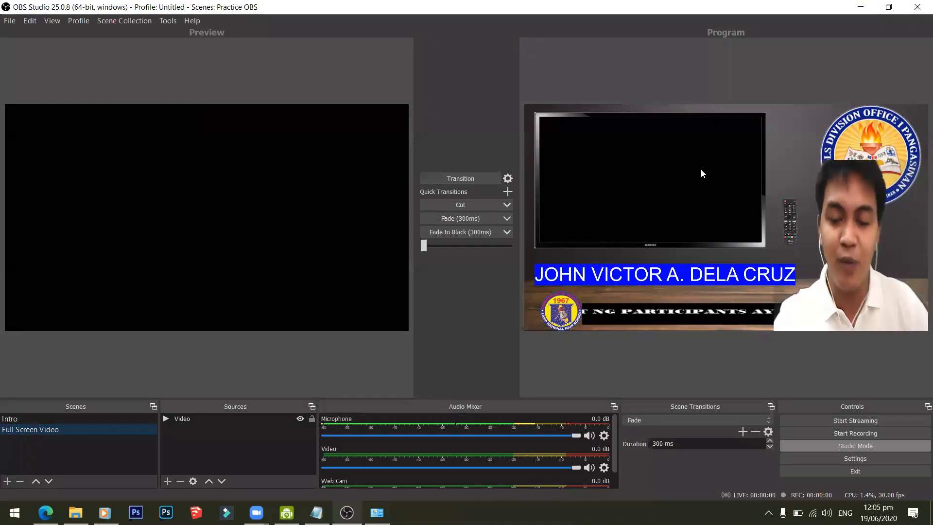
key(space)
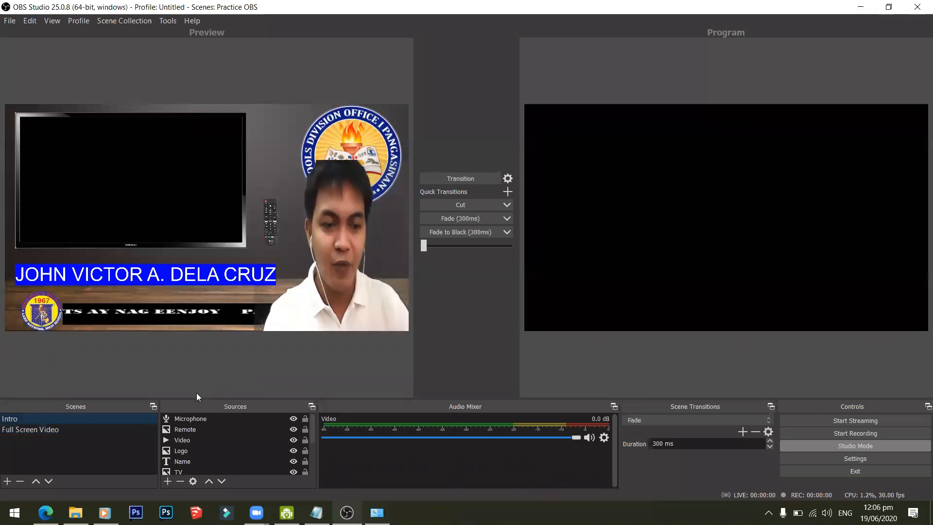
Restart the Video source in the Full Screen Video scene by opening its properties and accepting them.
click(119, 428)
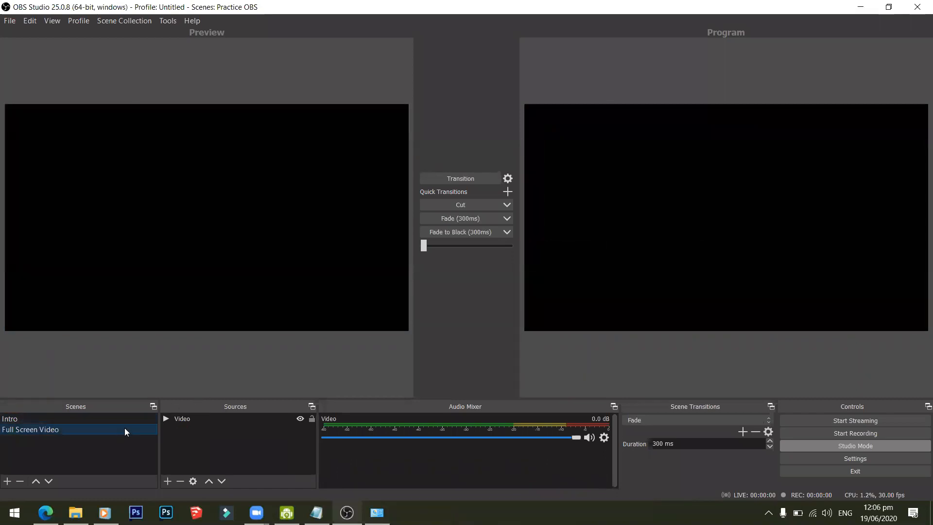
click(225, 419)
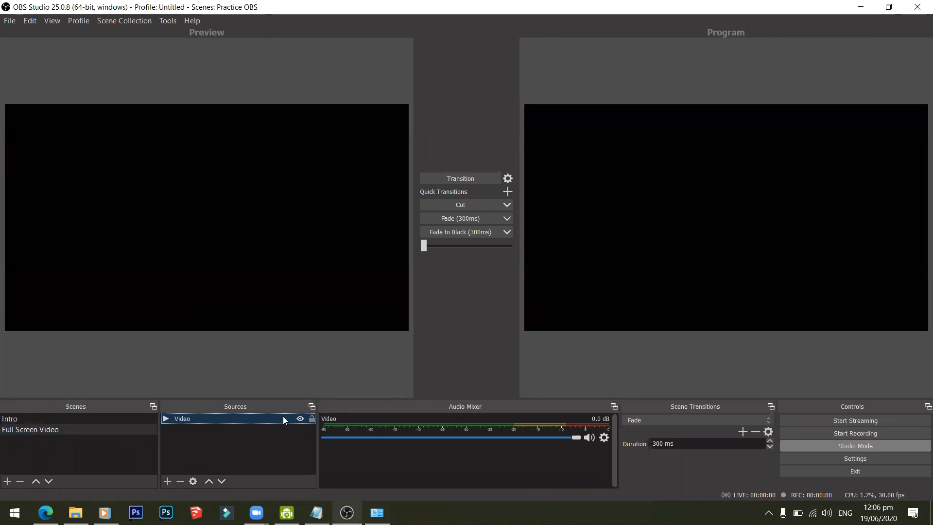
double_click(250, 418)
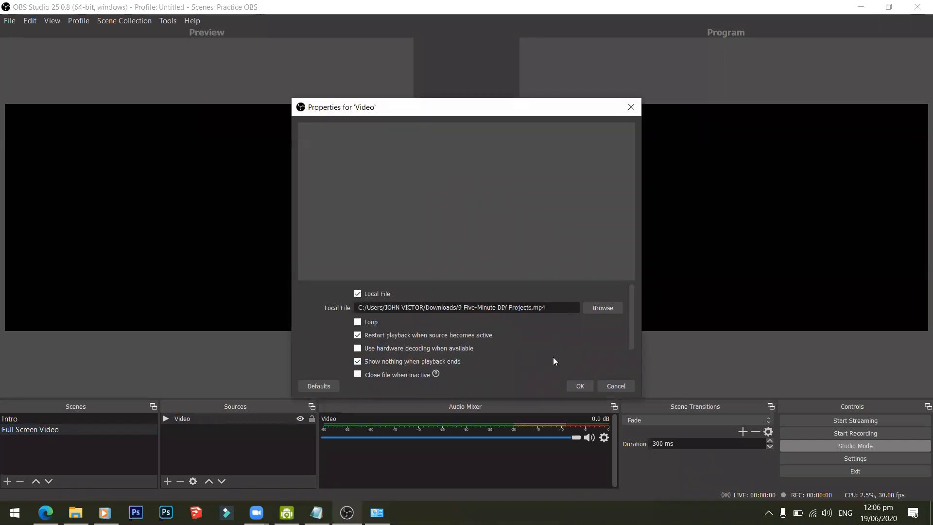
click(578, 386)
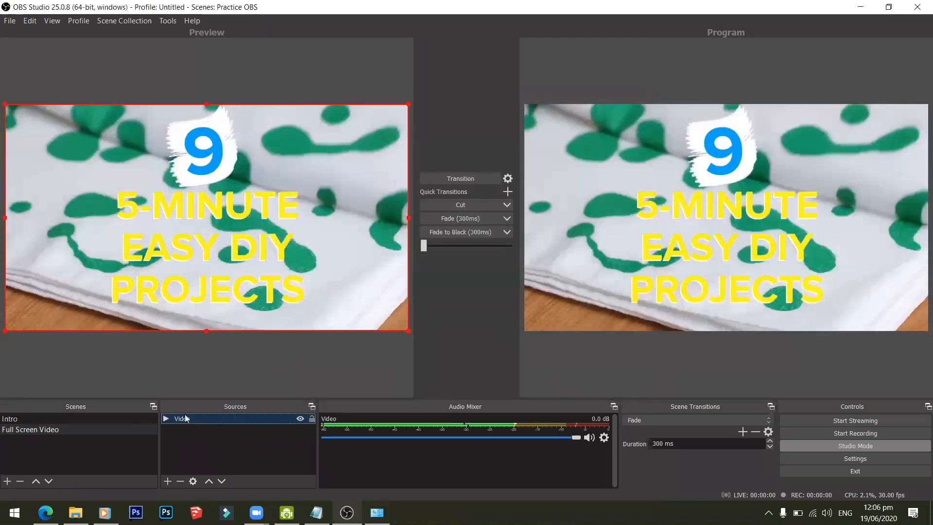
Test switching the preview between Intro and Full Screen Video, and transition the Intro scene to the program output.
click(110, 420)
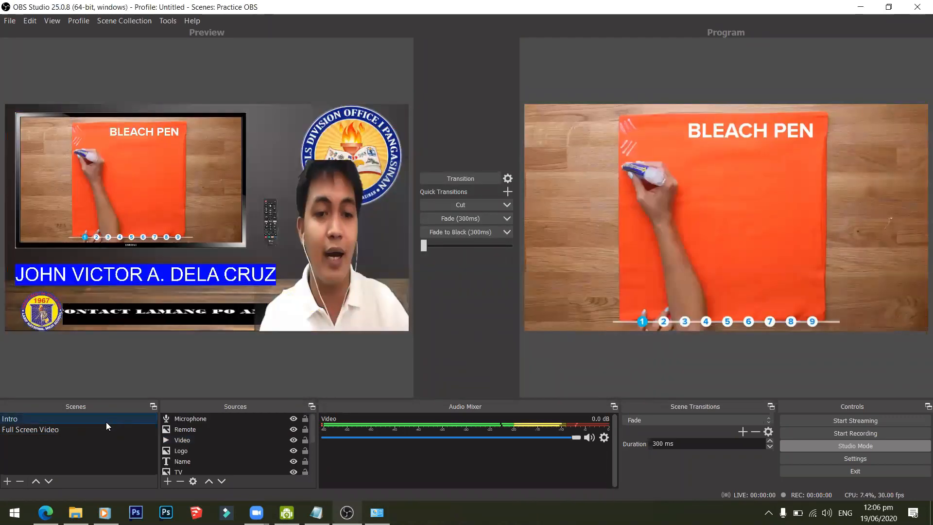
click(105, 424)
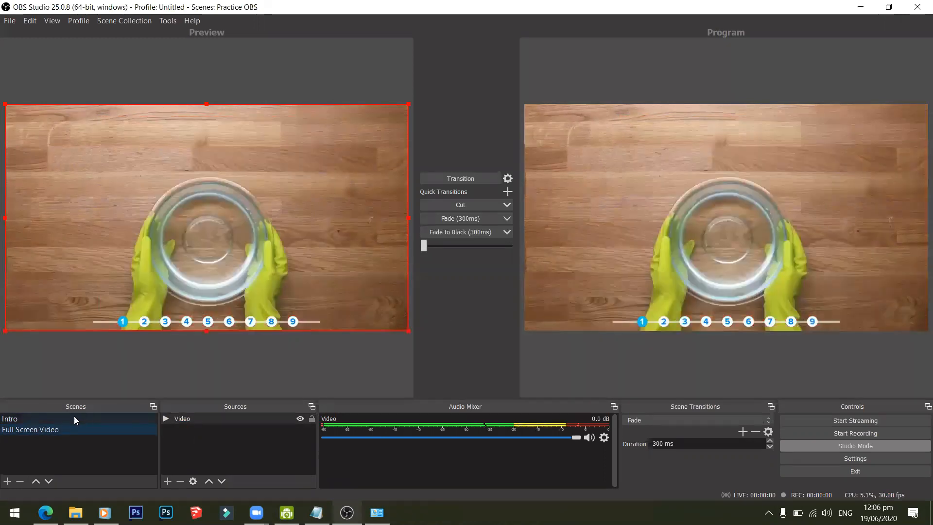
click(74, 419)
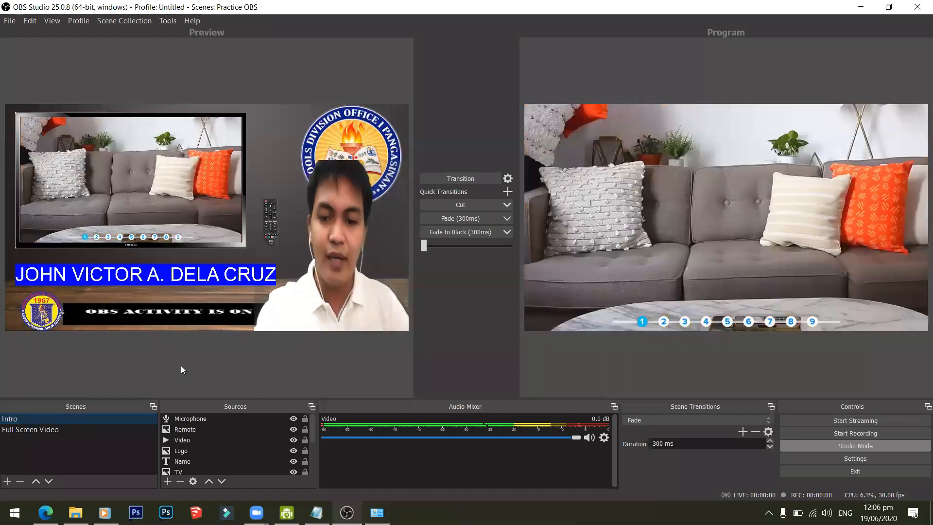
key(space)
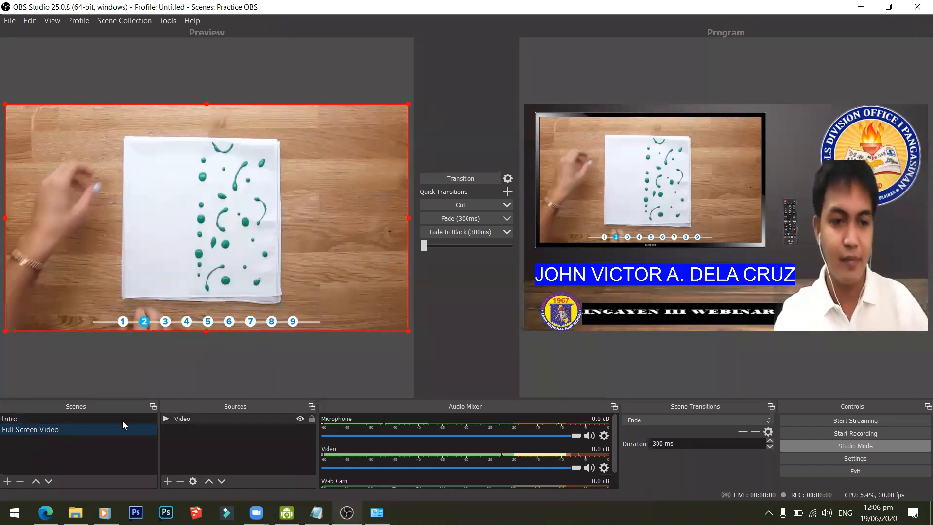
Preview Intro, switch to Full Screen Video, and return the preview to Intro while keeping Intro in the program output.
click(122, 421)
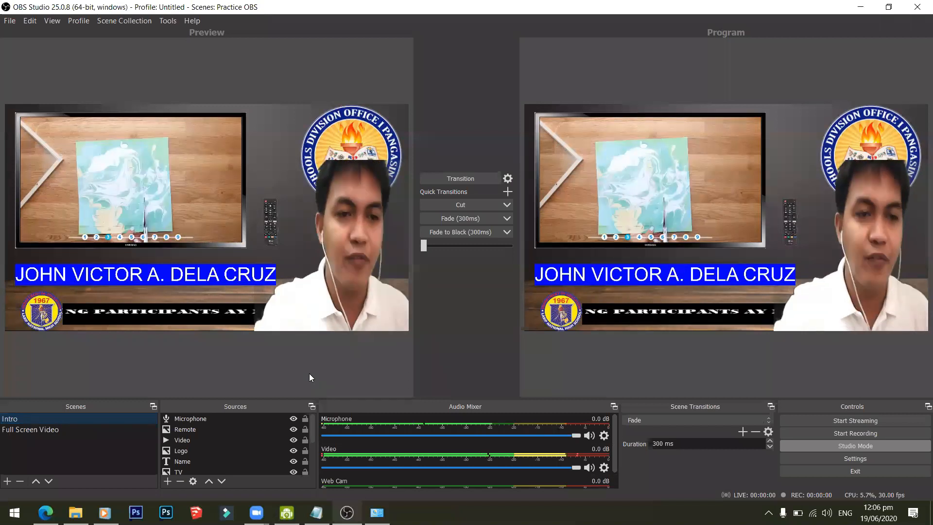
key(Down)
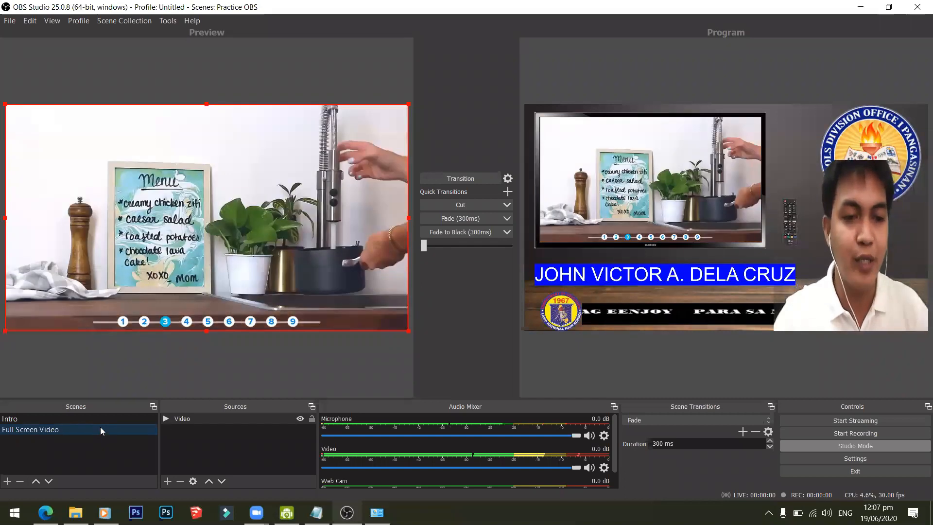
click(102, 422)
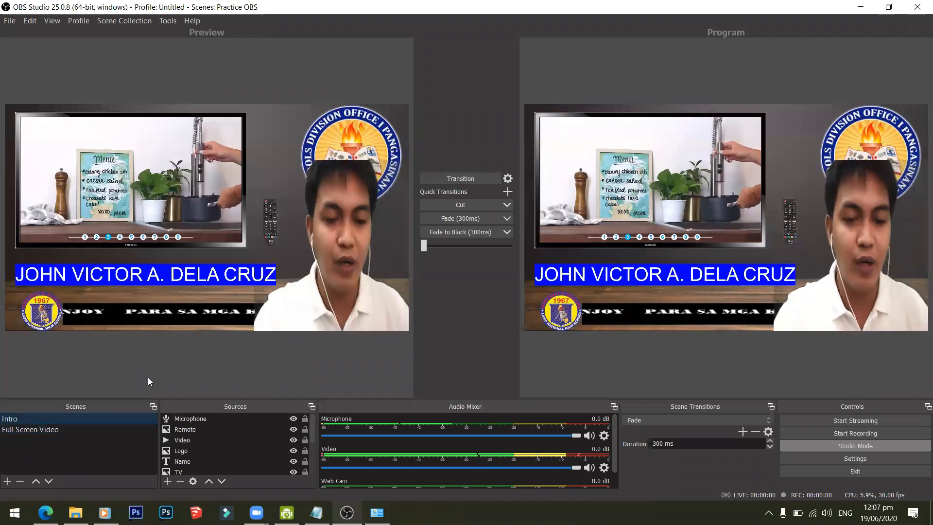